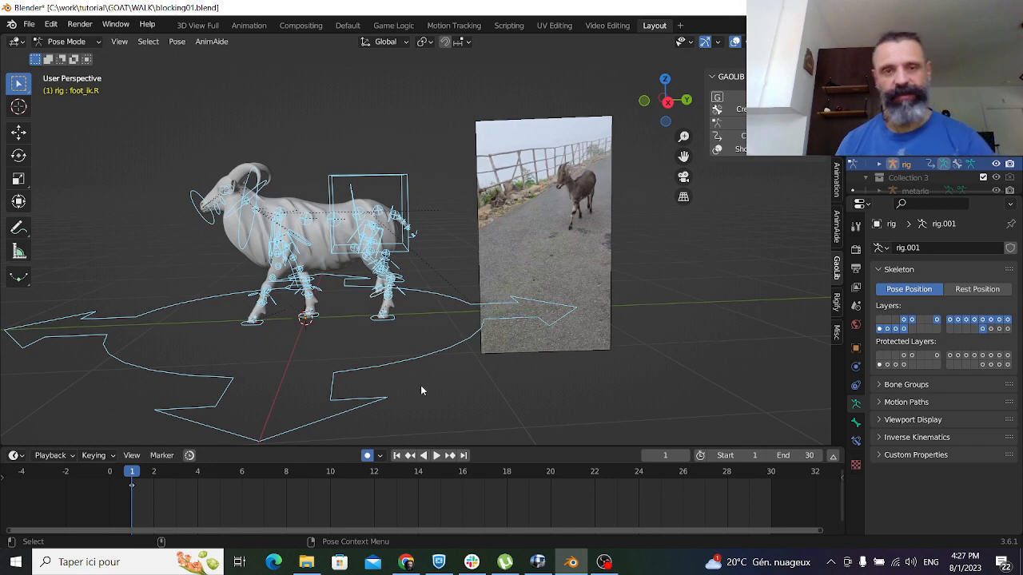
Insert a keyframe for all the goat rig's controls at frame 30, where the reference footage's stride repeats
mouse_move(421, 389)
middle_down()
mouse_move(440, 388)
mouse_move(410, 390)
middle_up()
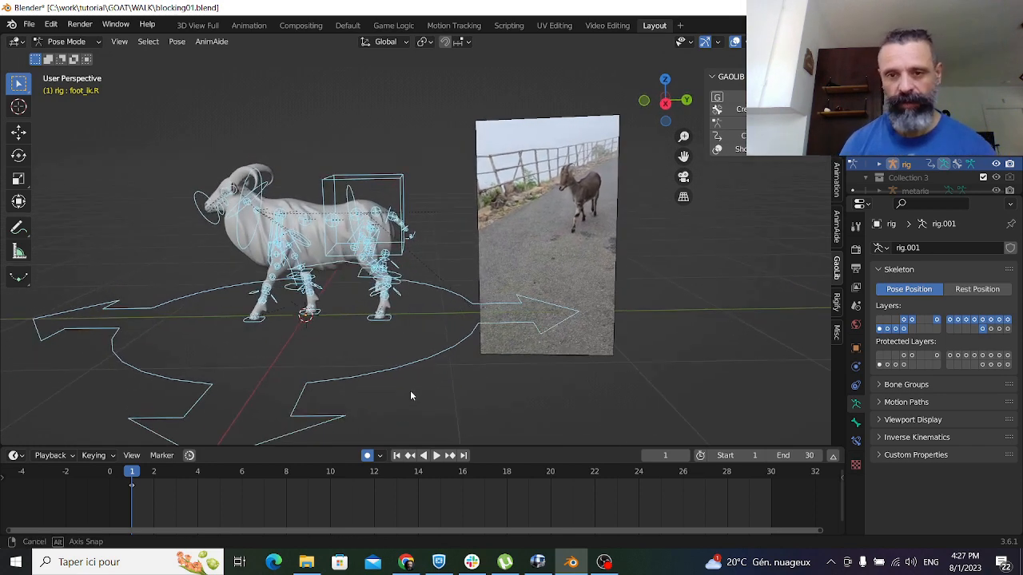
key(space)
drag(149, 476, 771, 477)
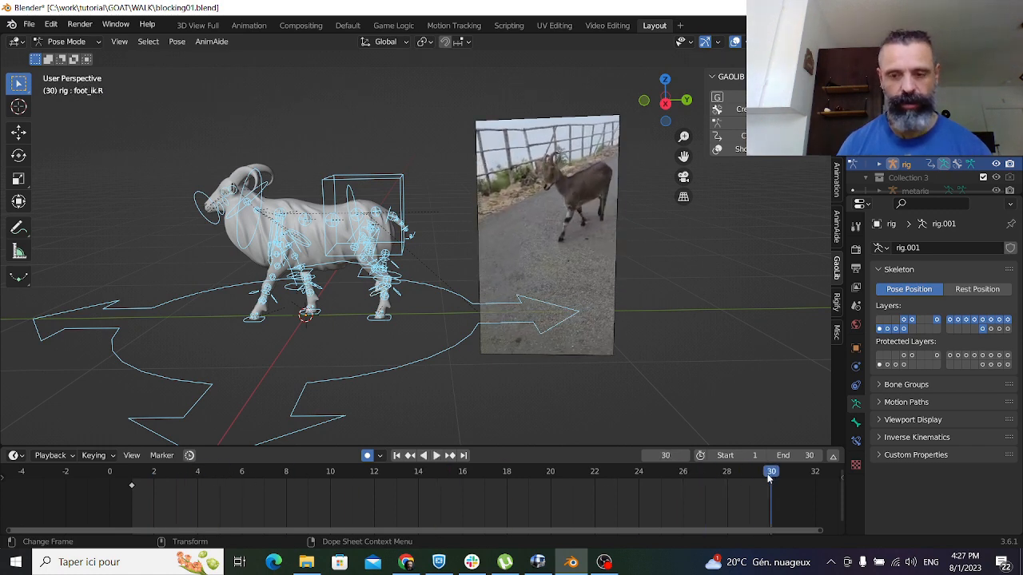
key(i)
click(763, 476)
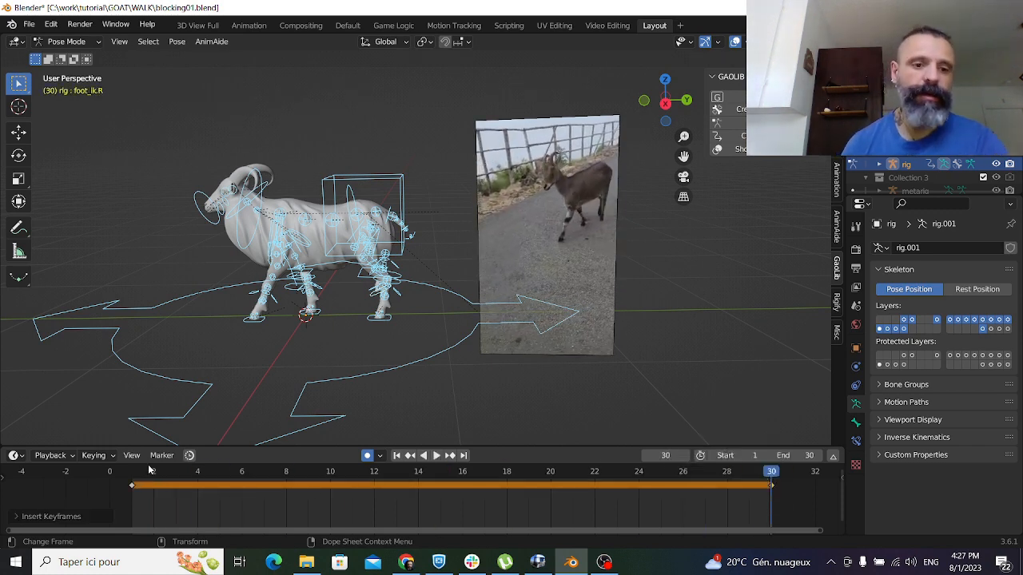
Review the reference footage from frame 1 to find the opposite stride and keyframe the whole rig at frame 15
key(space)
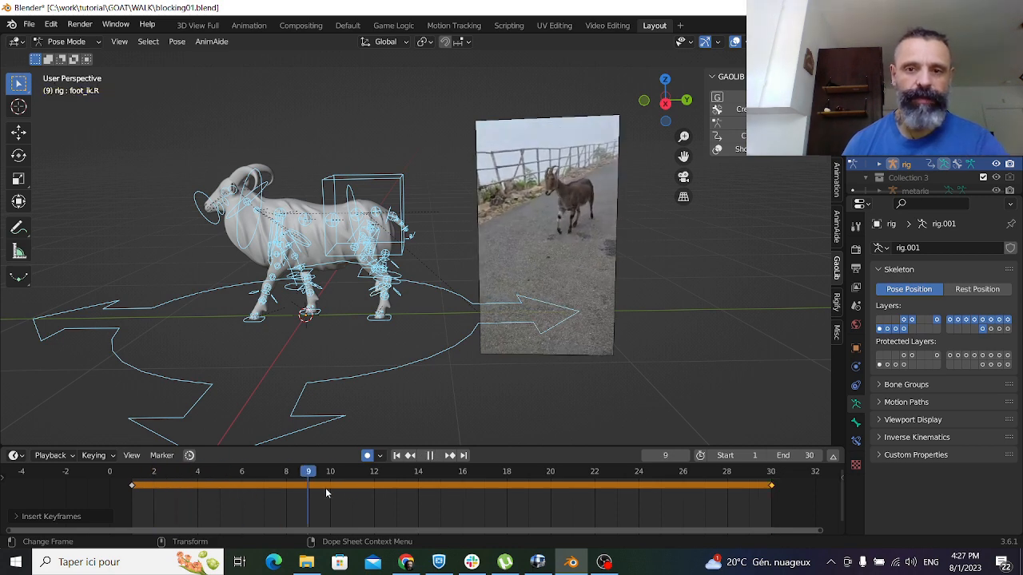
drag(326, 493, 134, 475)
drag(204, 477, 457, 478)
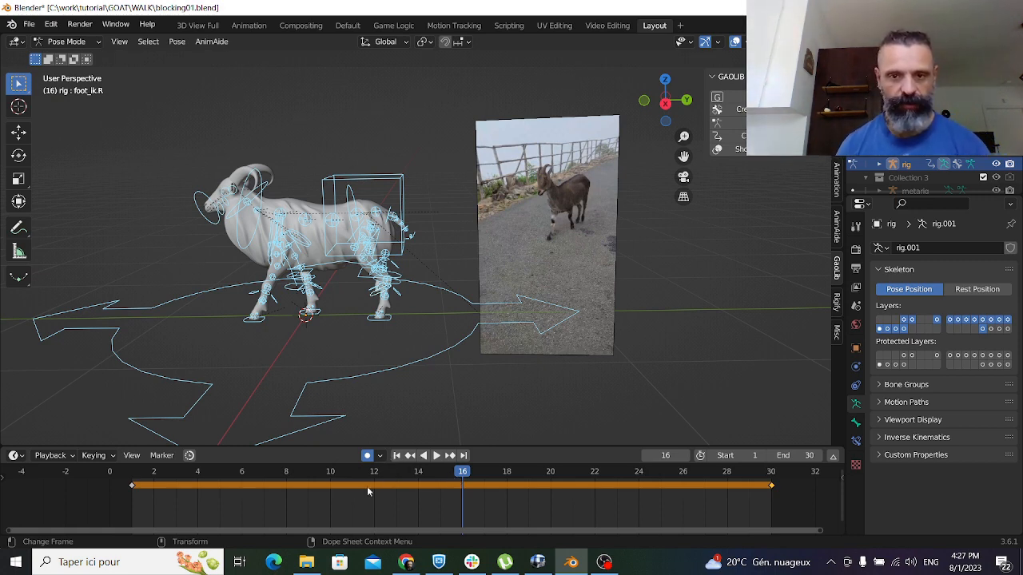
mouse_move(434, 480)
mouse_down()
mouse_move(397, 478)
mouse_move(430, 479)
mouse_up()
key(i)
click(434, 474)
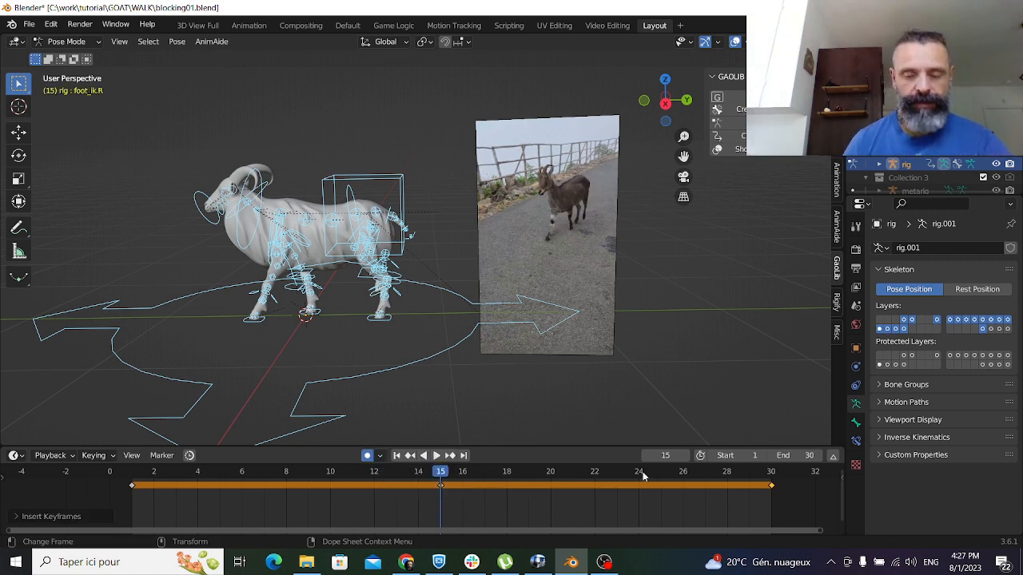
Shift the last keyframe to frame 29 and place the middle keyframe at frame 15
mouse_move(764, 474)
mouse_down()
mouse_move(763, 487)
mouse_move(748, 487)
mouse_up()
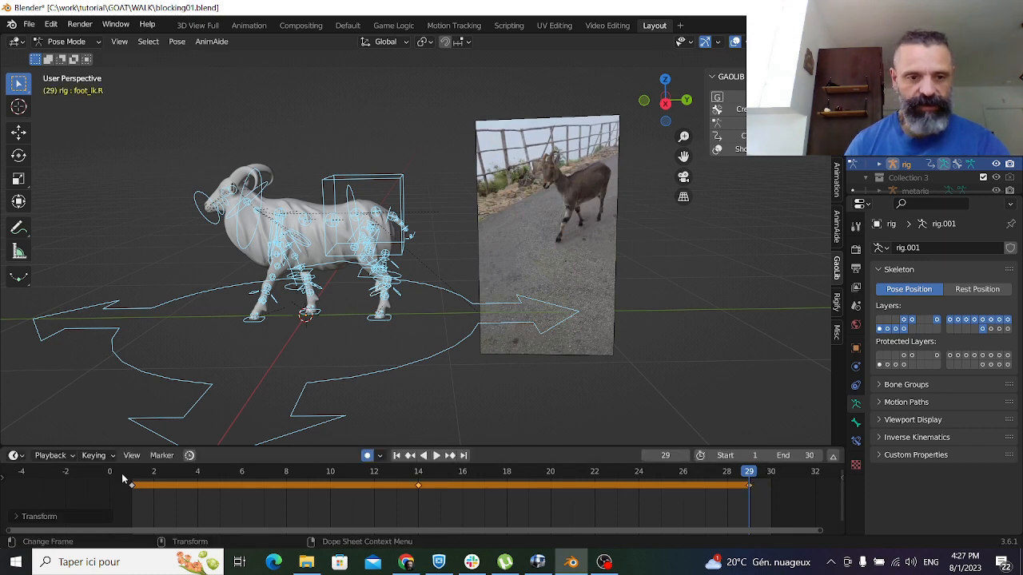
drag(130, 474, 440, 479)
key(ctrl+z)
click(463, 499)
click(420, 485)
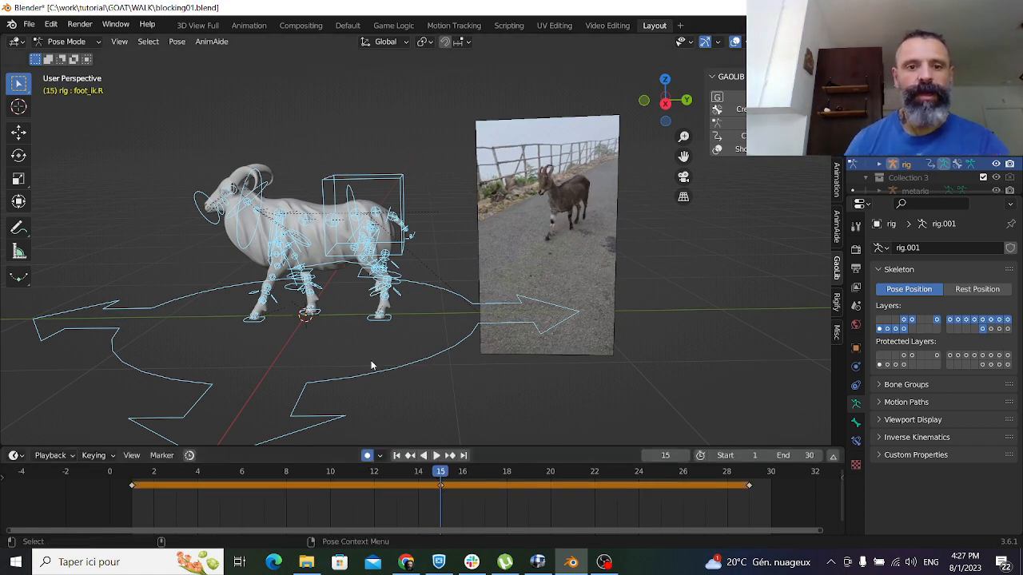
Copy the full rig pose at frame 15 and paste it back flipped
scroll(297, 333, up, 2)
scroll(324, 336, down, 2)
mouse_move(297, 332)
middle_down()
mouse_move(325, 336)
mouse_move(278, 328)
mouse_move(308, 337)
middle_up()
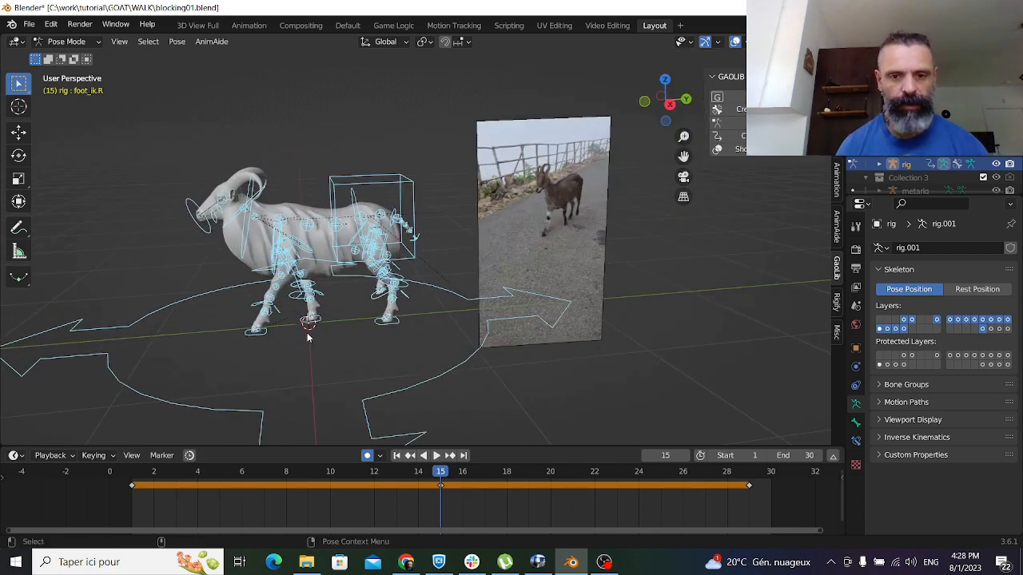
right_click(439, 483)
mouse_move(417, 520)
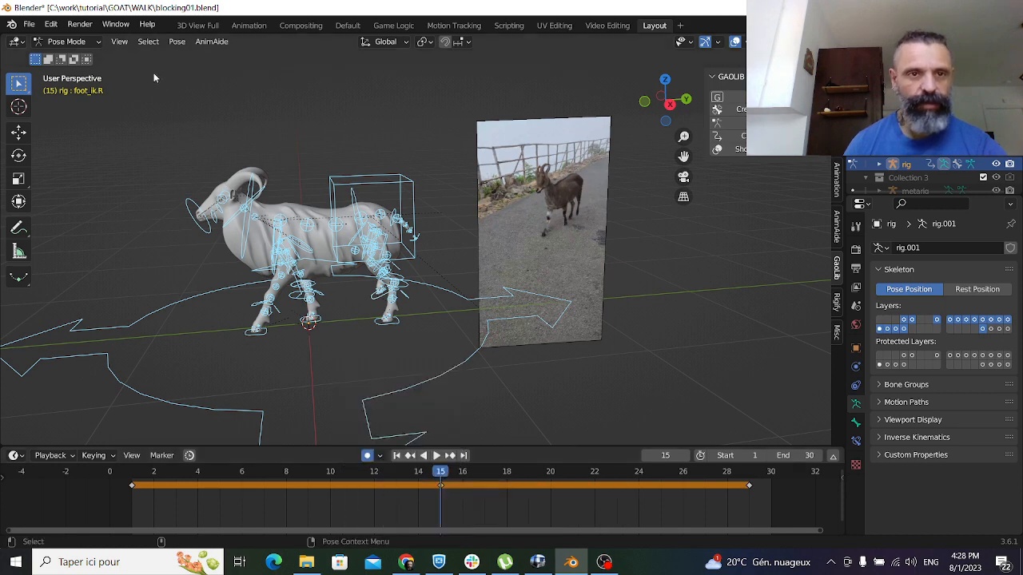
click(177, 42)
mouse_move(199, 118)
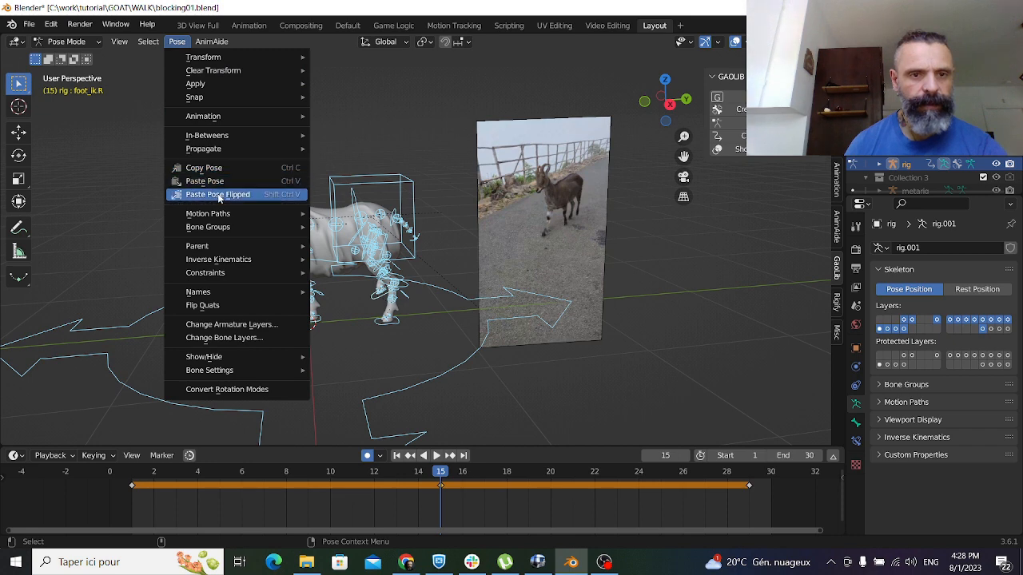
click(204, 168)
click(173, 44)
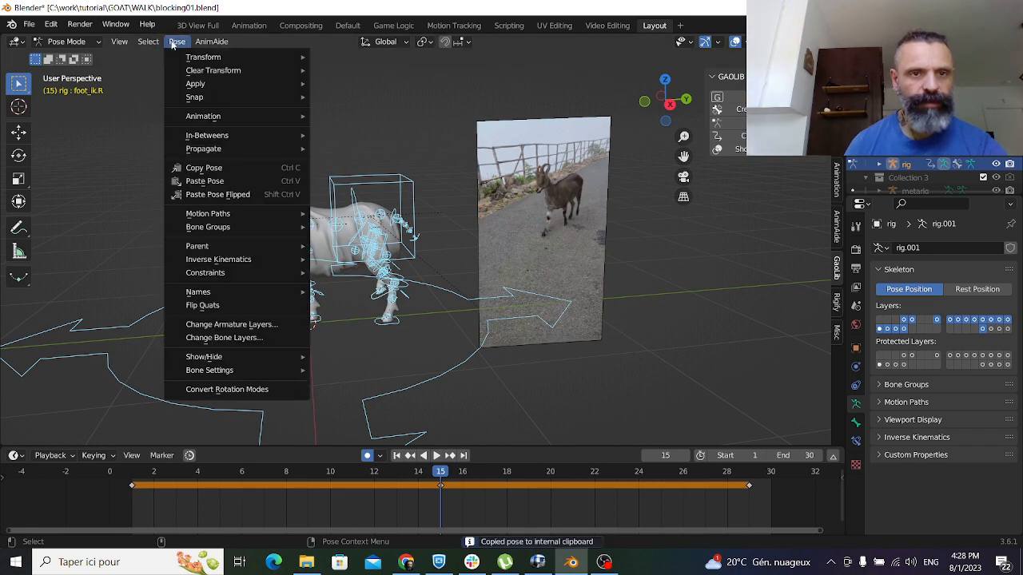
click(210, 195)
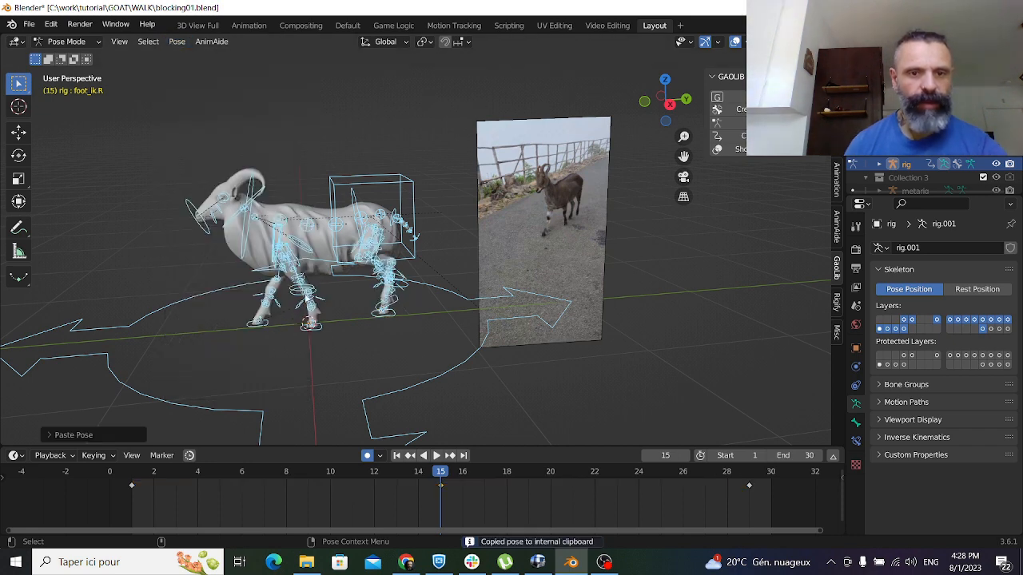
Reselect all the rig controls and compare the poses at frames 1 and 15
click(298, 164)
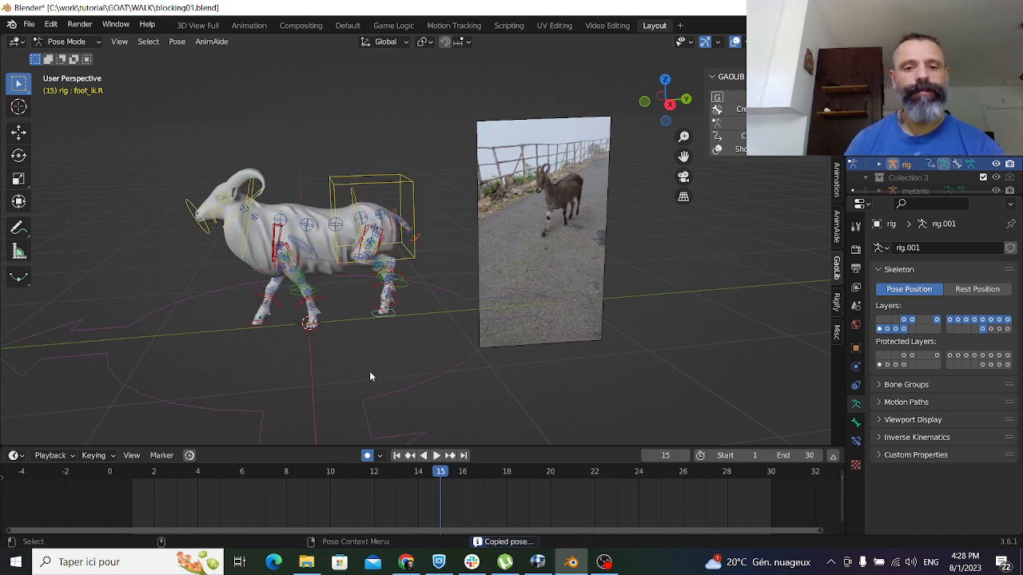
scroll(128, 172, down, 3)
drag(102, 149, 580, 442)
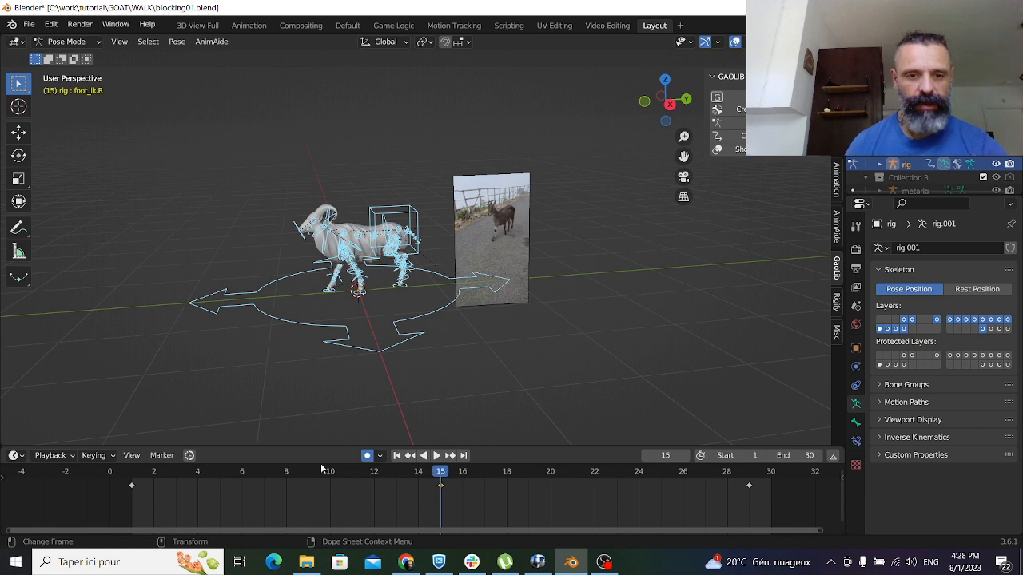
mouse_move(134, 475)
mouse_down()
mouse_move(262, 490)
mouse_move(428, 491)
mouse_move(99, 479)
mouse_move(128, 482)
mouse_up()
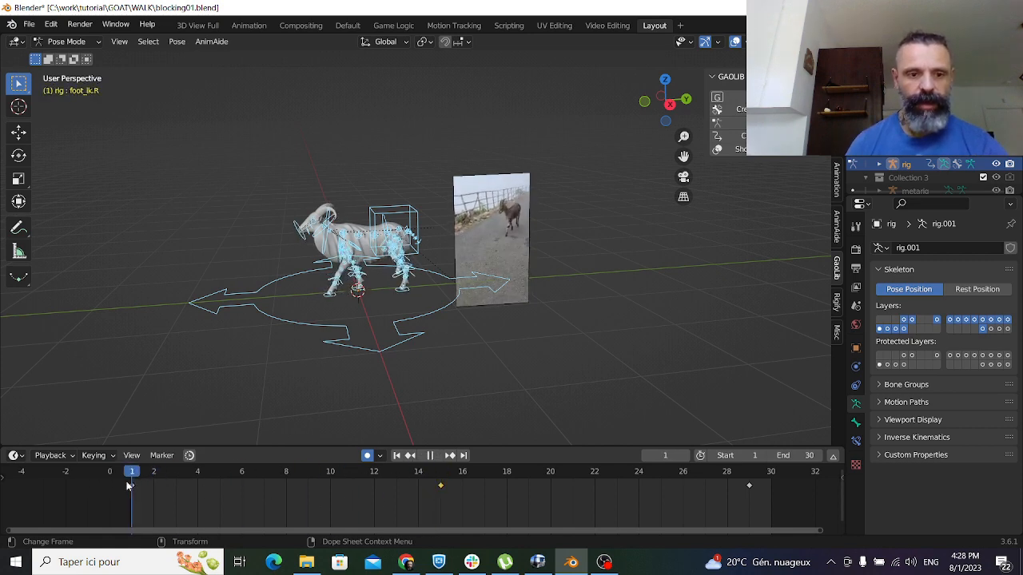
scroll(281, 375, up, 3)
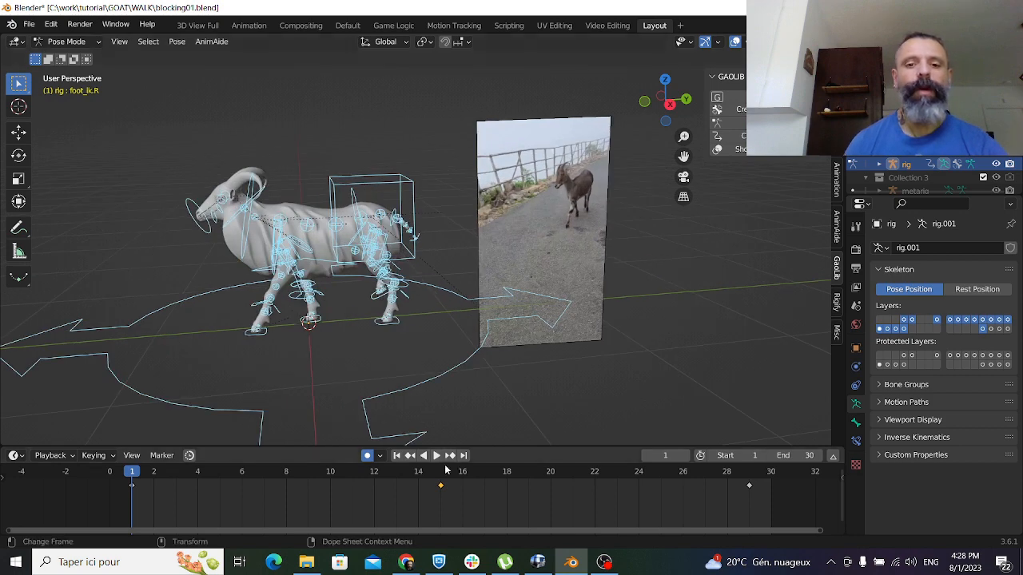
key(Up)
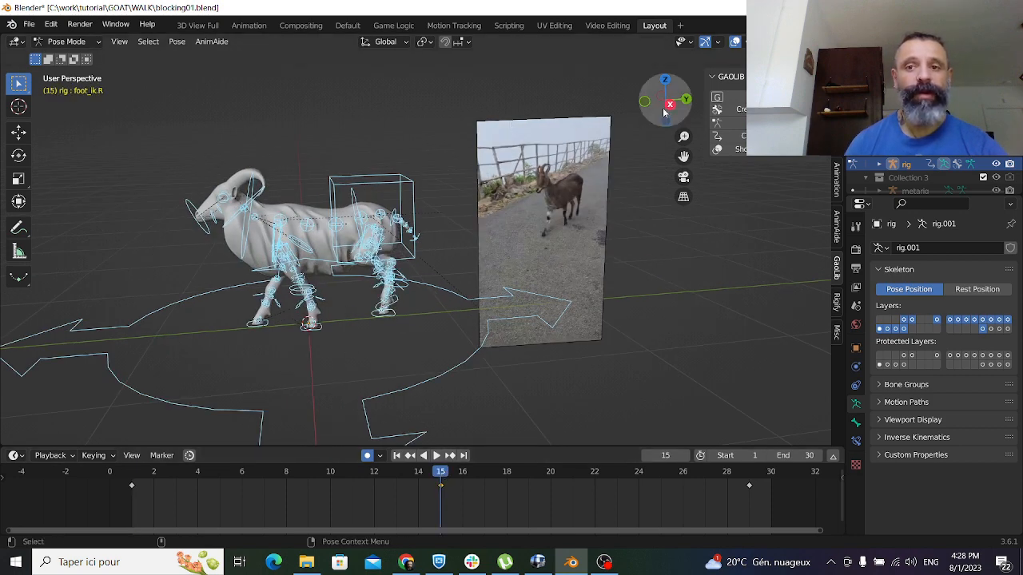
Hide the viewport overlays and inspect the goat's poses at frames 1, 15 and 29
click(736, 42)
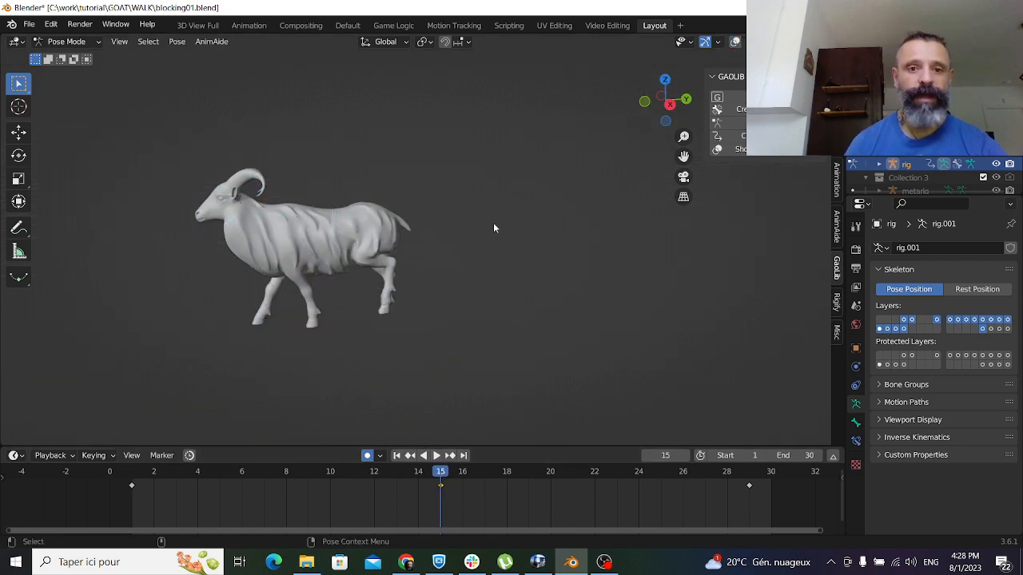
click(134, 479)
click(442, 476)
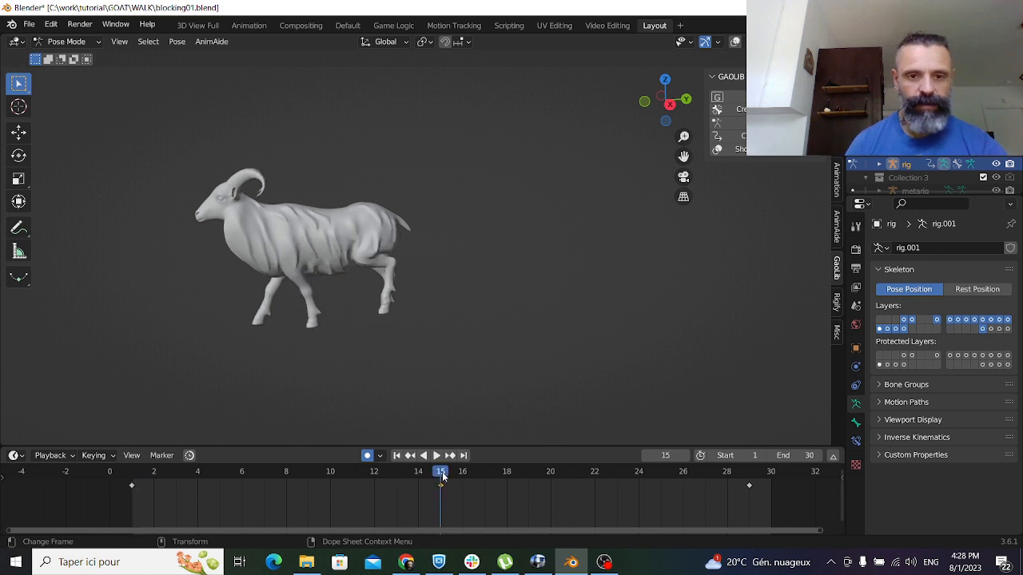
click(750, 476)
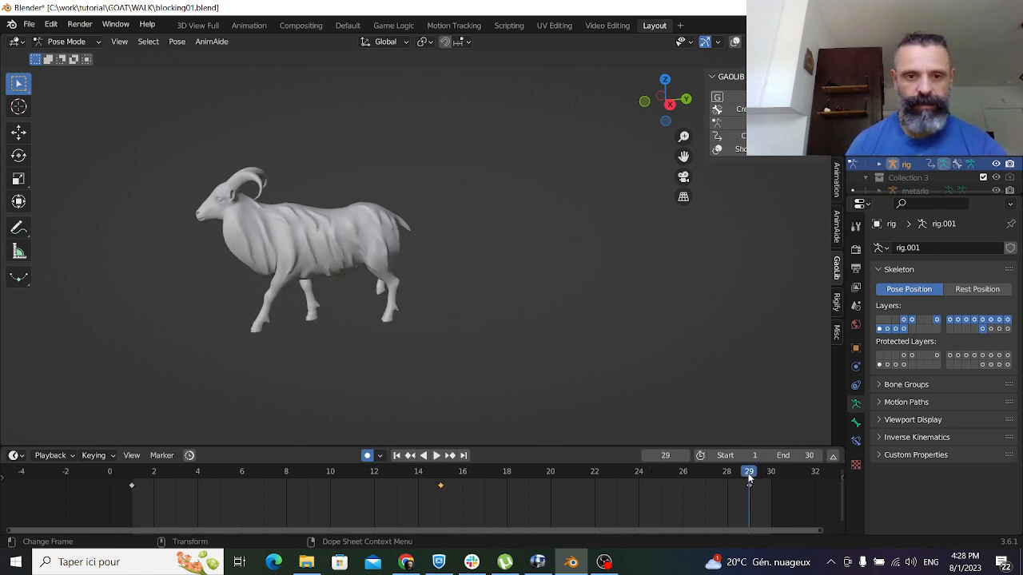
Set the animation's end frame to 29 and show the viewport overlays again at frame 1
click(805, 457)
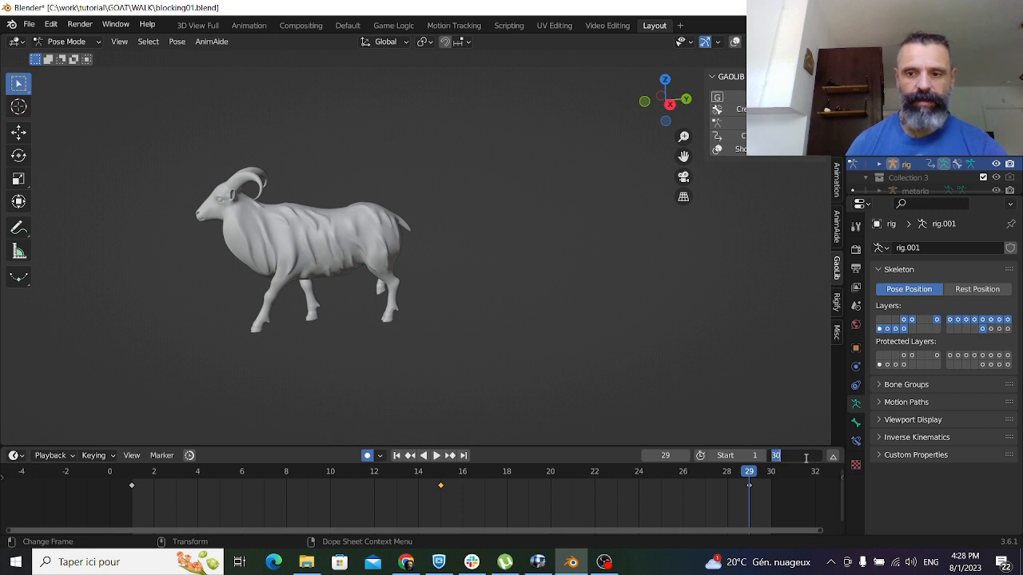
text(29)
key(Return)
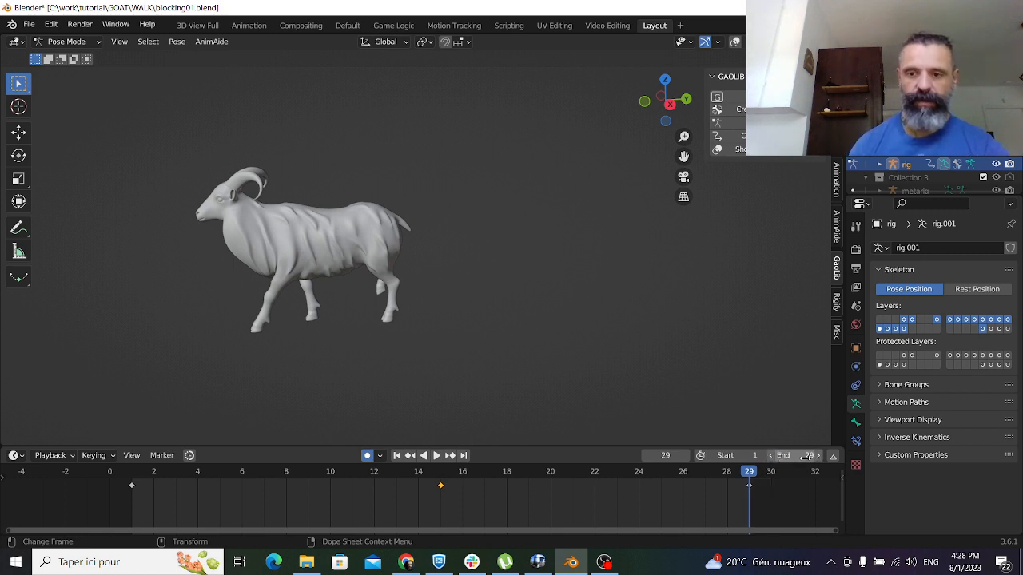
click(131, 480)
click(735, 41)
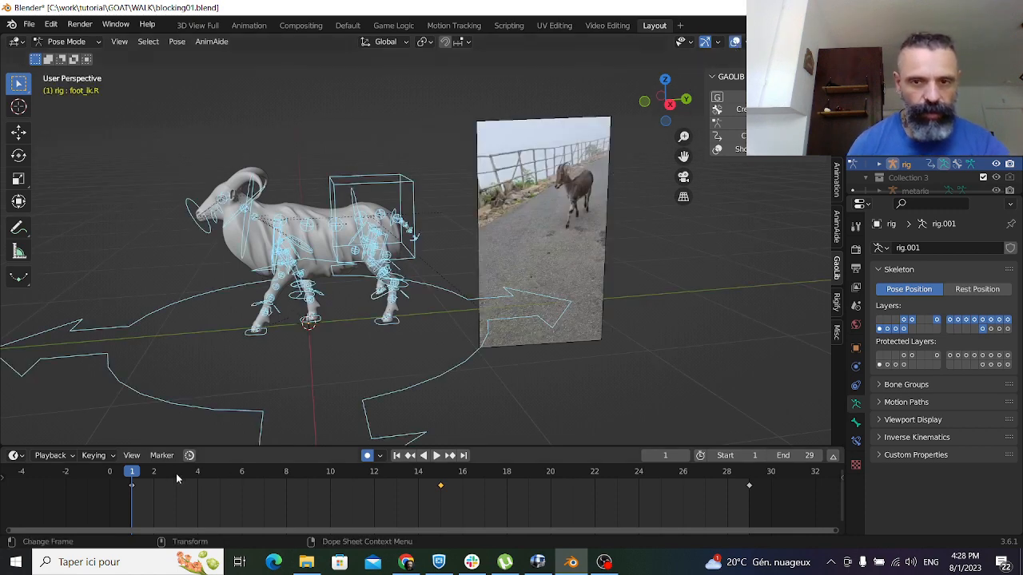
Raise the goat's hips control slightly along the vertical axis at frame 15
key(space)
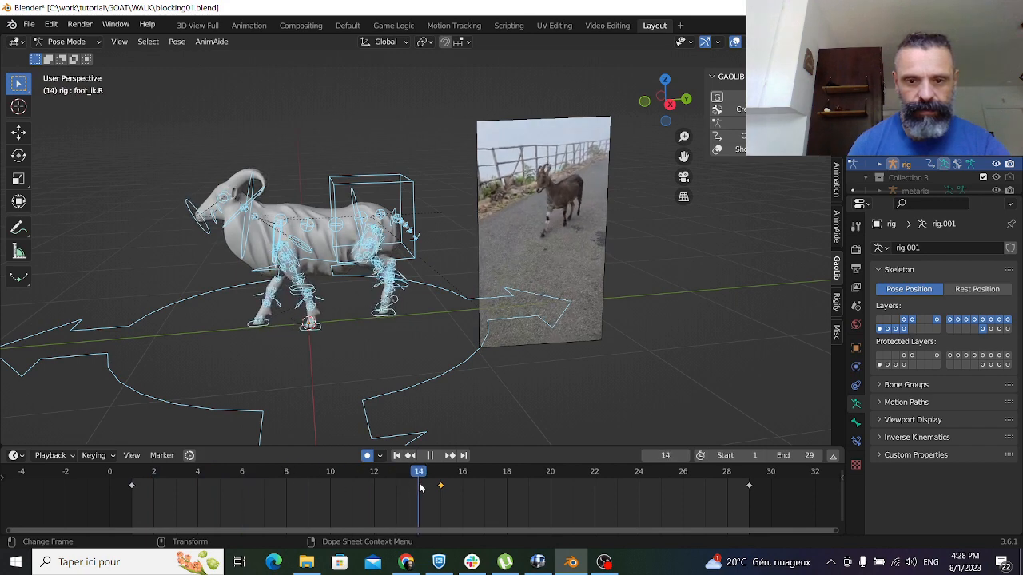
drag(453, 482, 450, 482)
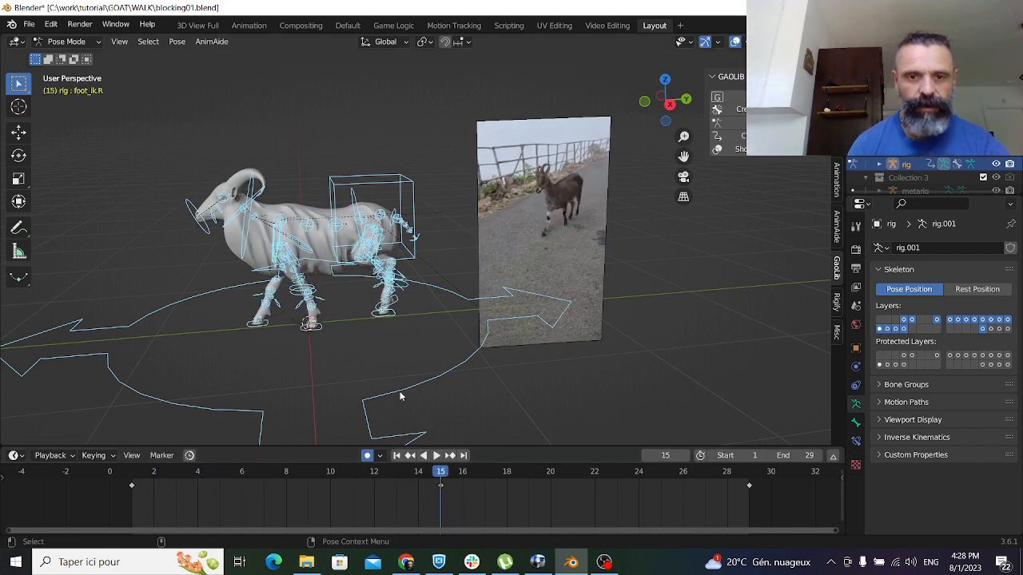
click(364, 177)
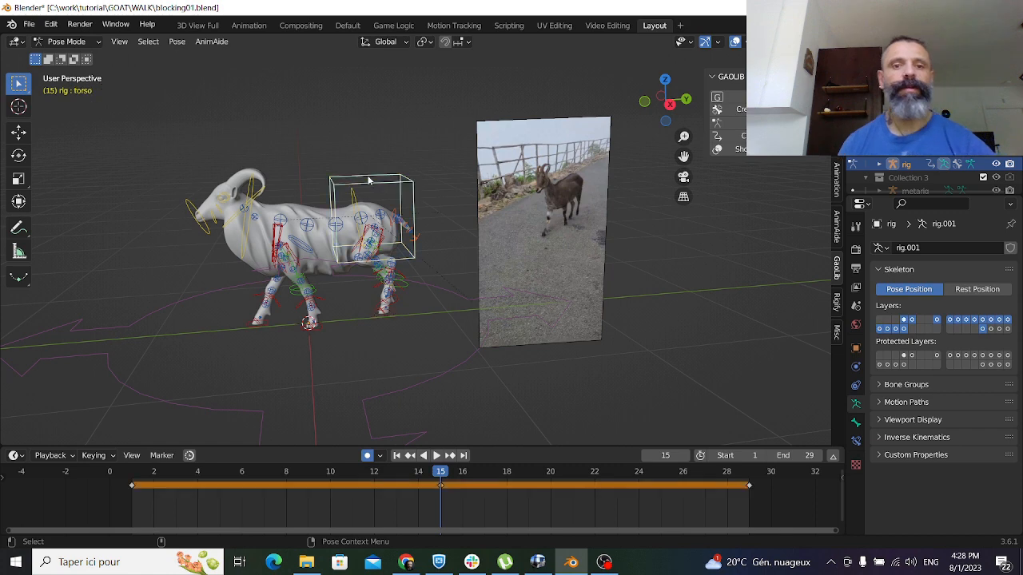
key(w)
drag(373, 175, 370, 163)
click(327, 200)
scroll(326, 200, up, 3)
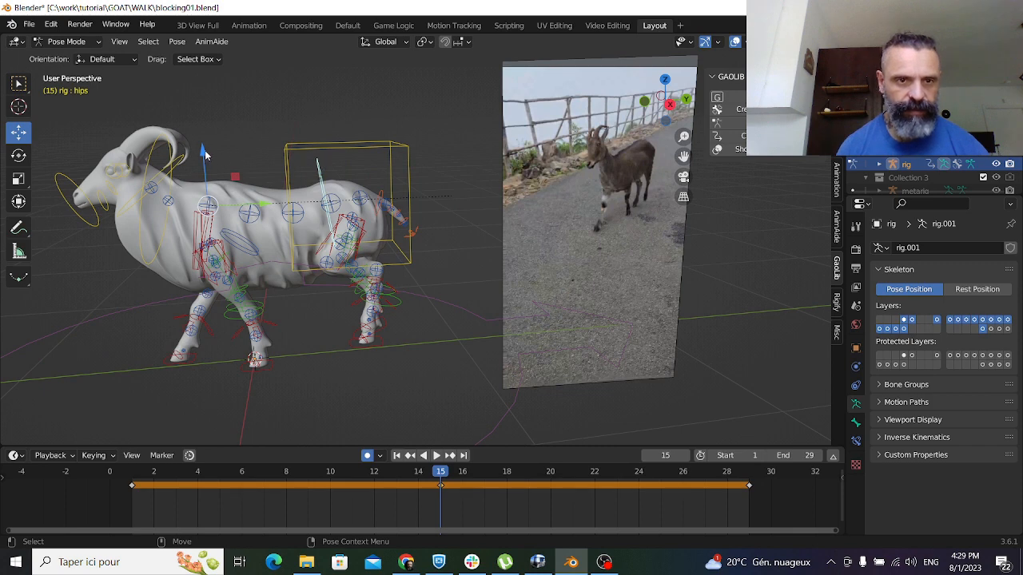
drag(204, 153, 202, 136)
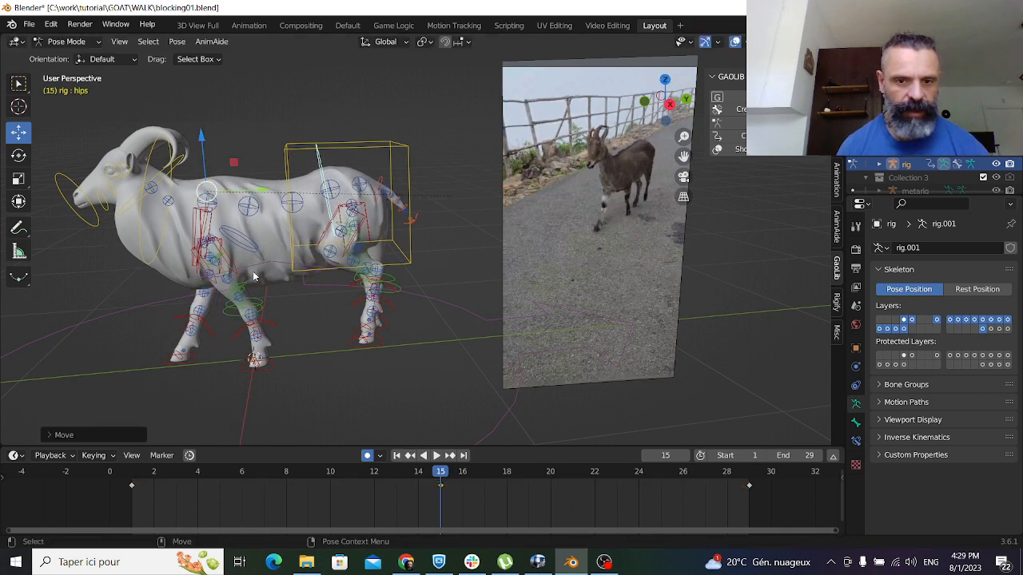
Use the Pose Breakdowner at frame 1 to bring the hips to their raised position from frame 15
click(131, 473)
click(20, 275)
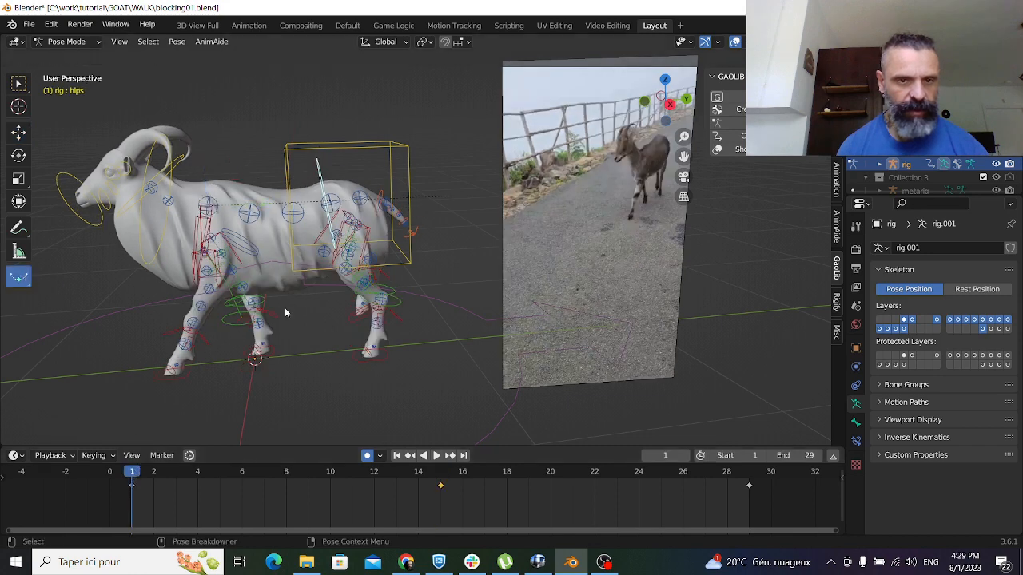
drag(284, 307, 412, 326)
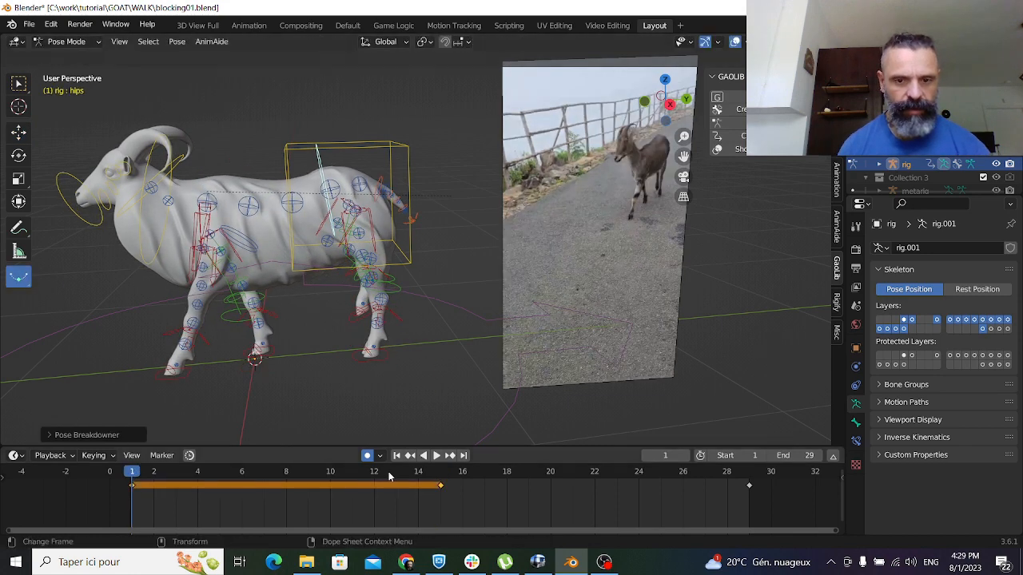
Use the Pose Breakdowner at frame 29 to match the hips to the raised position of the middle keyframe
drag(440, 473, 749, 473)
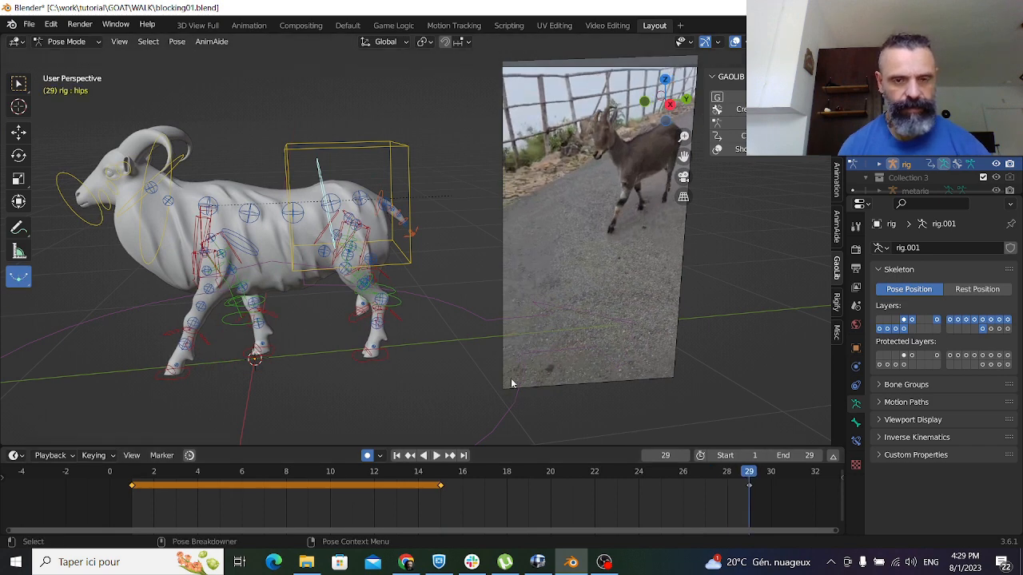
drag(511, 384, 302, 342)
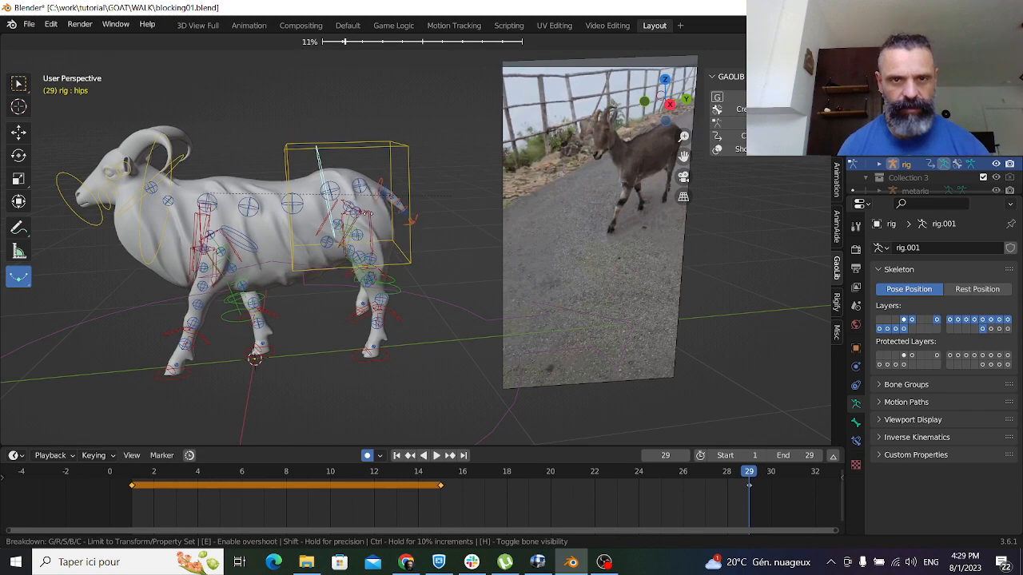
click(342, 214)
scroll(379, 227, up, 1)
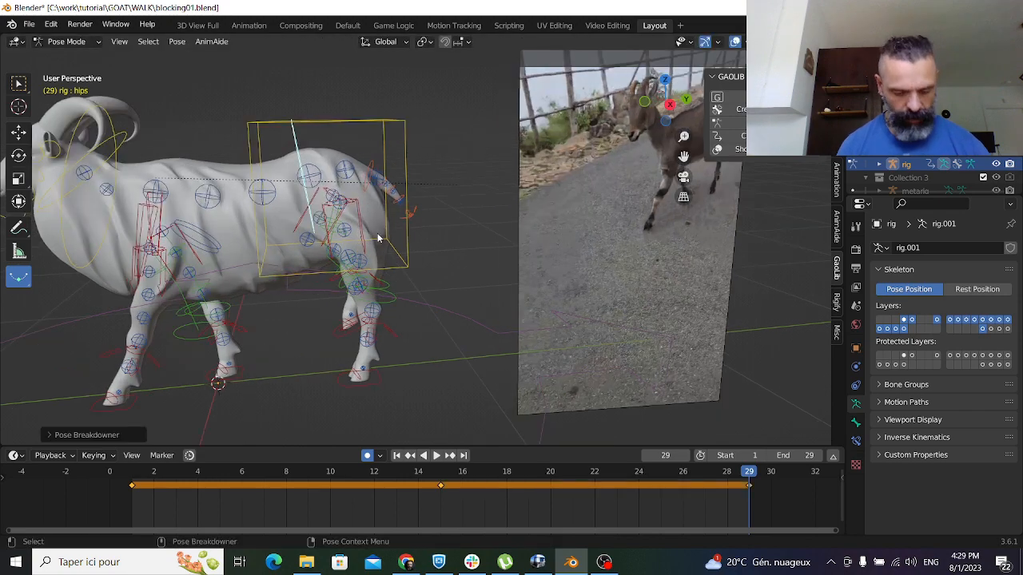
middle_drag(379, 237, 366, 219)
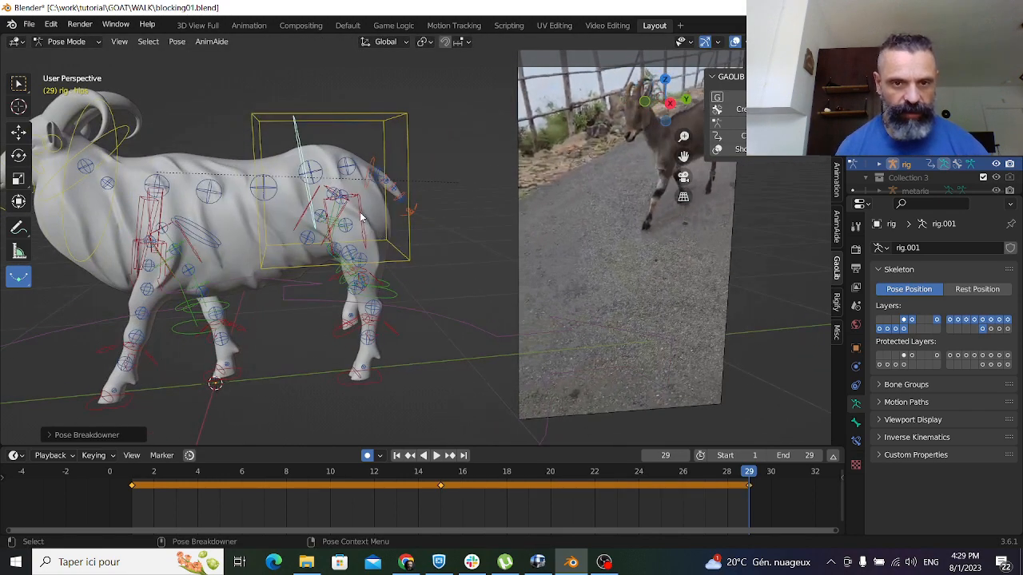
Move the goat's left hind thigh control slightly down along the vertical axis at frame 29
click(361, 214)
key(w)
drag(339, 148, 342, 158)
mouse_move(356, 198)
middle_down()
mouse_move(302, 216)
mouse_move(112, 207)
mouse_move(352, 210)
middle_up()
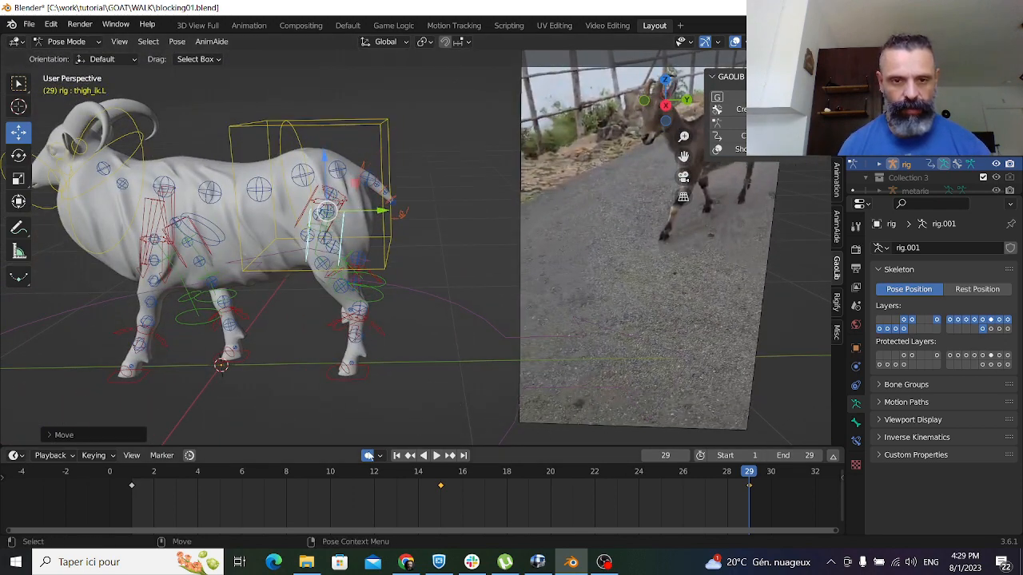
Copy the left hind thigh control's keyframe from frame 29 and paste it at frame 1
right_click(749, 487)
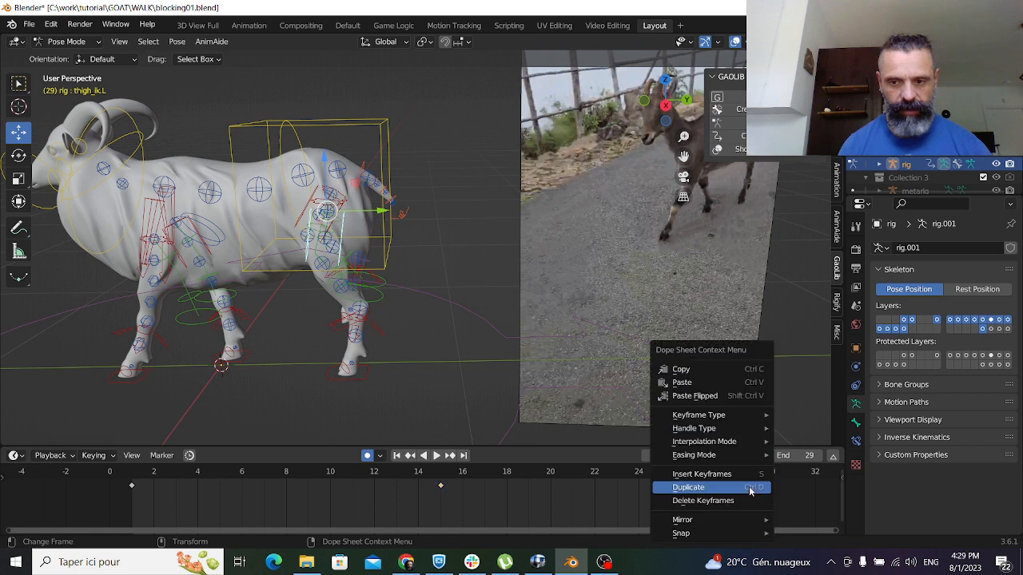
click(695, 375)
drag(150, 476, 130, 478)
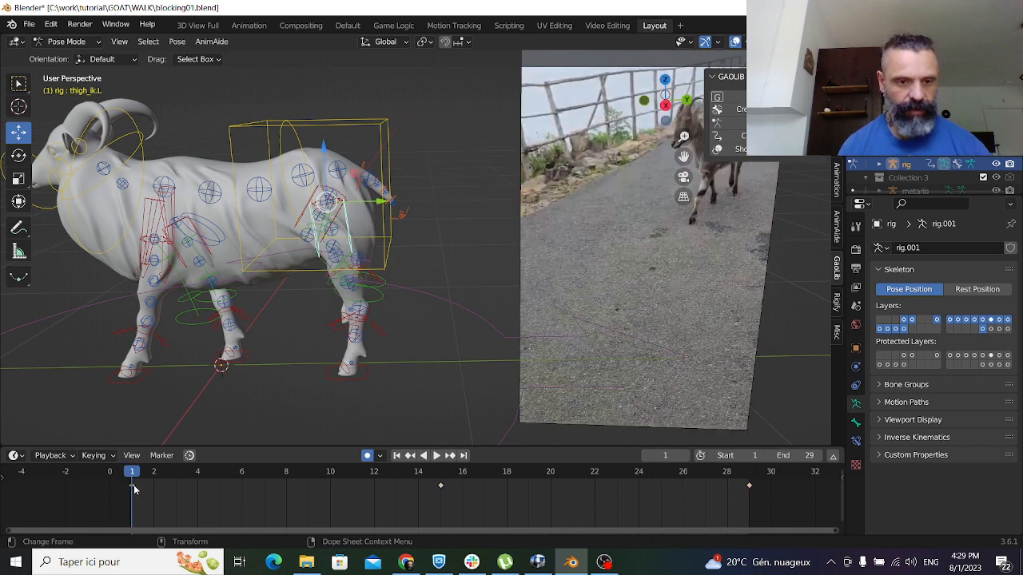
right_click(134, 489)
click(136, 383)
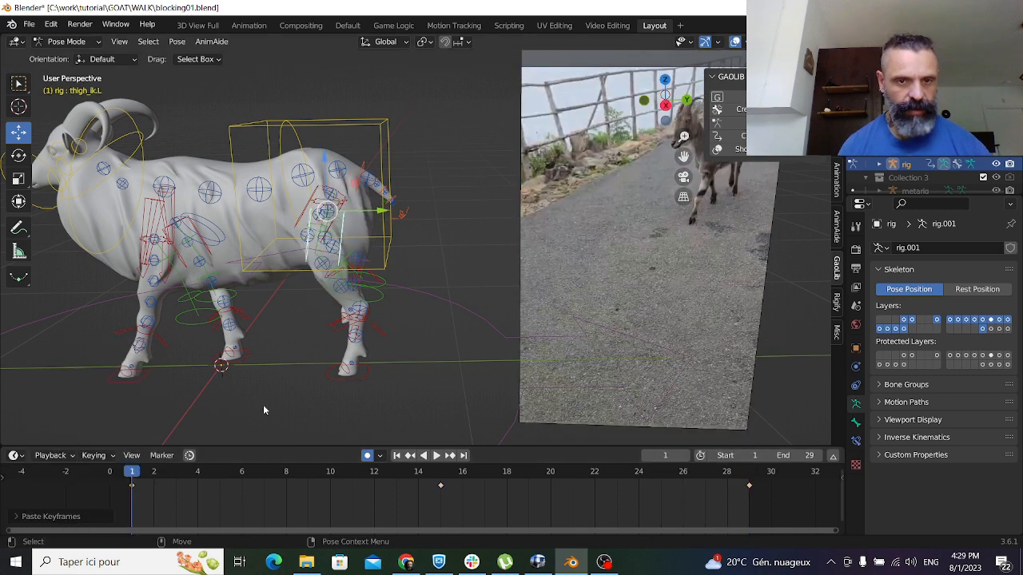
Move the goat's right hind thigh control slightly down along the vertical axis at frame 15
click(440, 476)
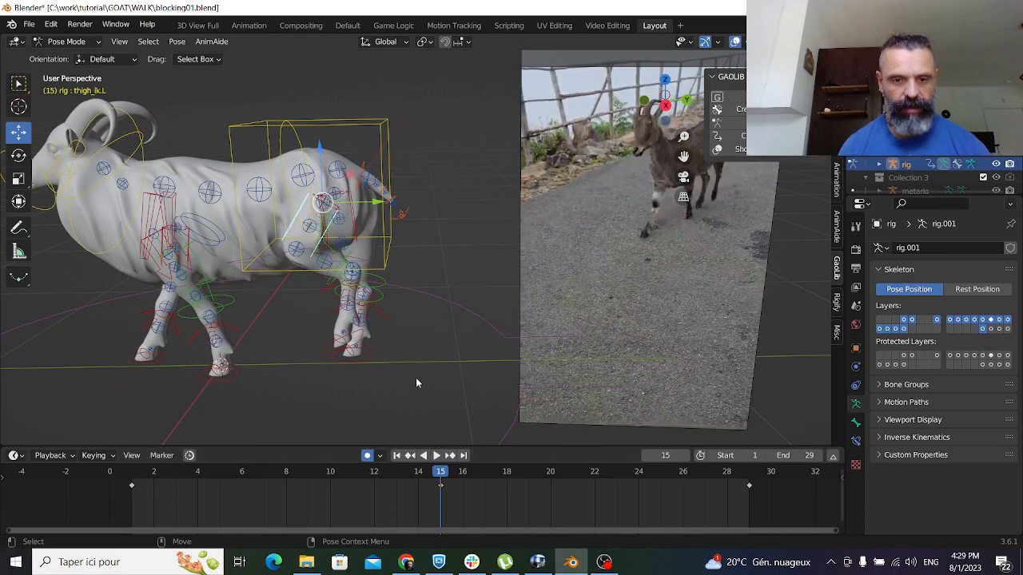
middle_drag(416, 377, 374, 332)
alt+drag(374, 328, 459, 253)
alt+right_drag(459, 252, 356, 256)
alt+drag(355, 254, 379, 262)
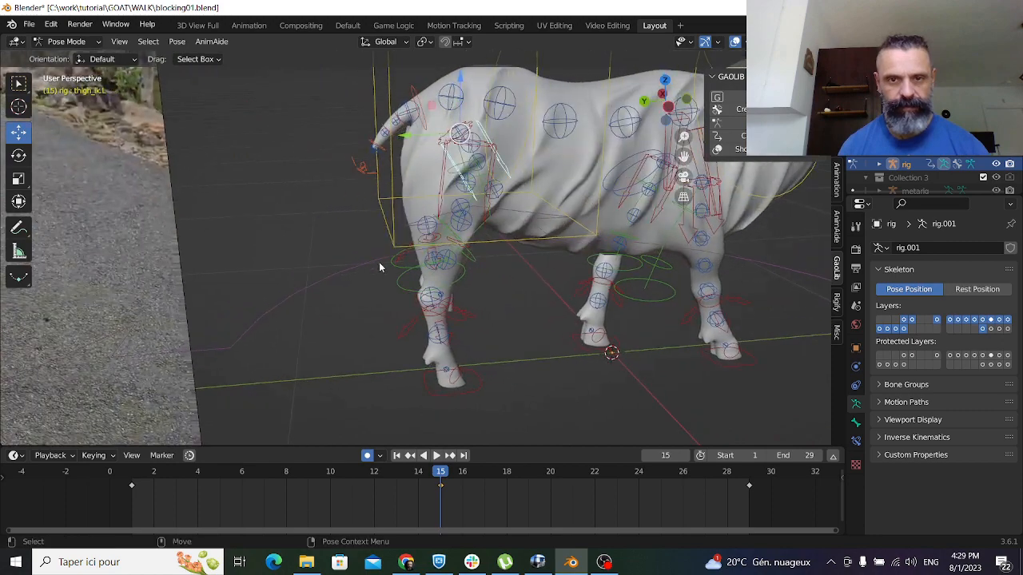
click(443, 191)
drag(470, 87, 470, 104)
Play and scrub the animation from frame 1 with the whole goat in view to check the hind leg motion
scroll(475, 173, down, 2)
alt+drag(476, 173, 815, 196)
scroll(771, 190, down, 2)
scroll(662, 187, down, 2)
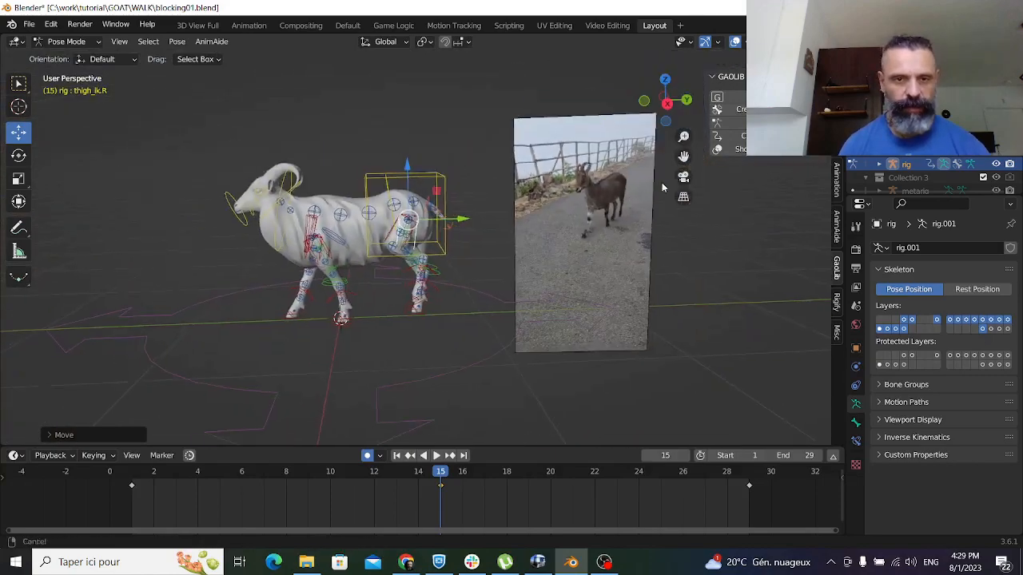
alt+middle_drag(662, 187, 723, 172)
scroll(598, 186, up, 2)
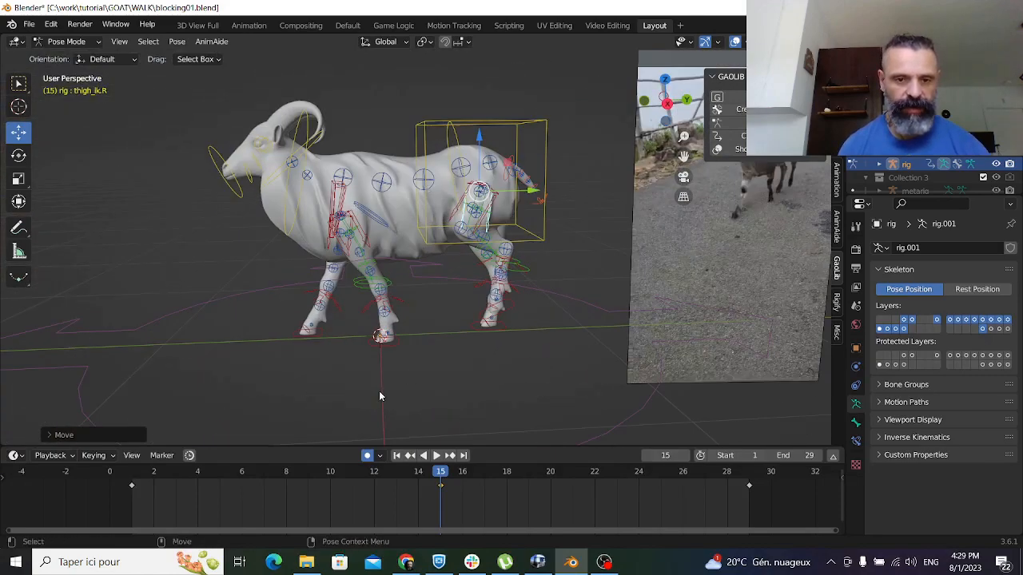
click(132, 471)
key(space)
drag(293, 481, 396, 479)
key(Escape)
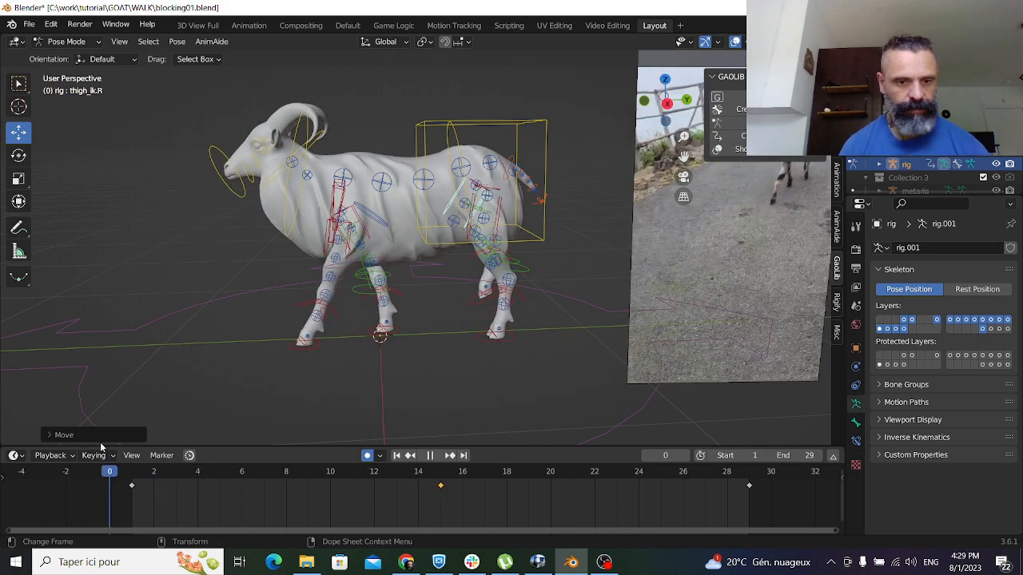
Select the goat's chest control at frame 1
middle_drag(264, 306, 384, 303)
scroll(230, 260, up, 2)
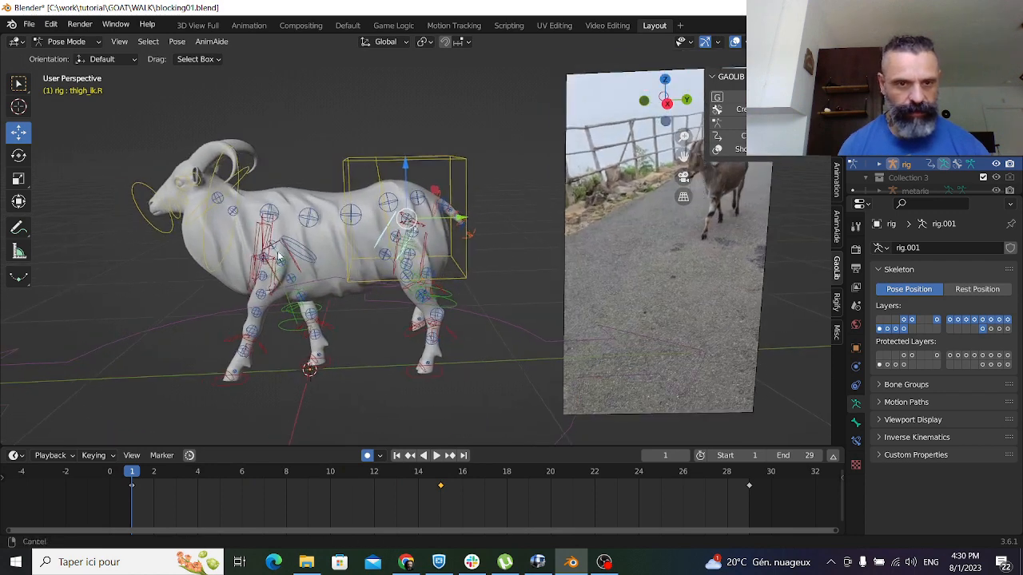
middle_drag(238, 246, 241, 239)
click(238, 239)
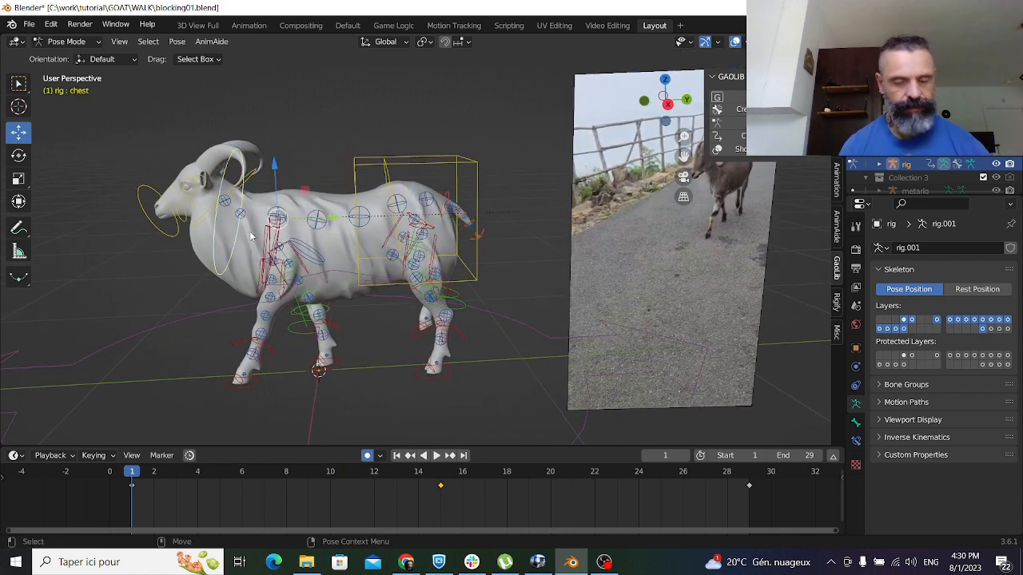
key(shift+space)
key(s)
drag(317, 177, 307, 180)
key(ctrl+z)
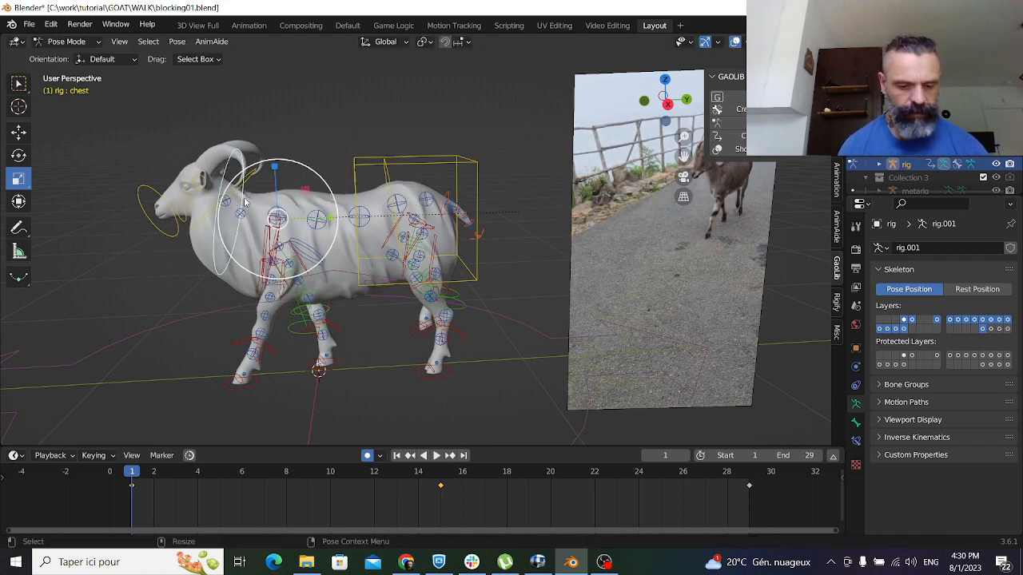
Move the goat's chest control slightly down along the vertical axis at frame 1
key(shift+space)
key(r)
drag(239, 197, 274, 177)
key(shift+space)
key(g)
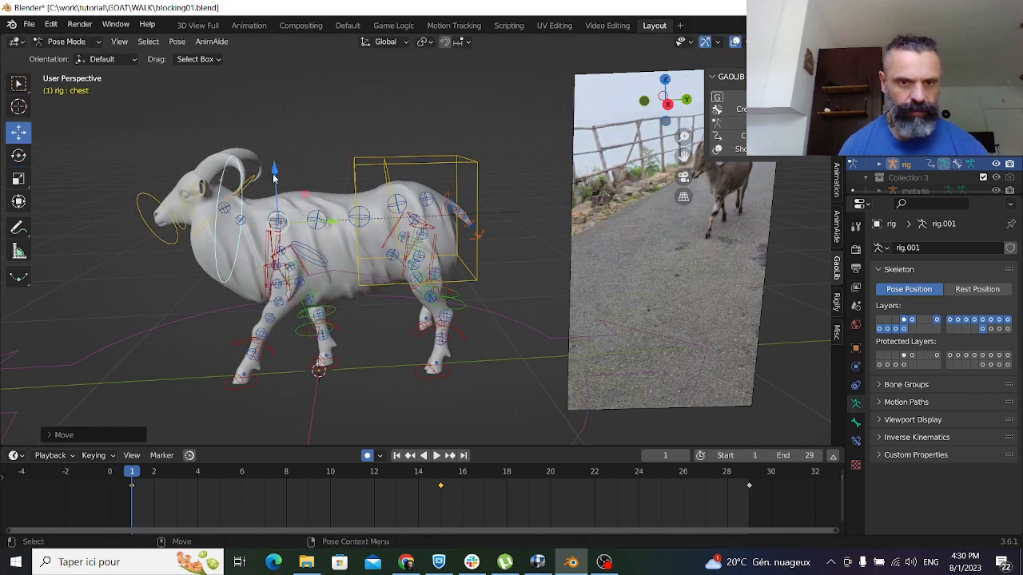
Use the Pose Breakdowner at frames 15 and 29 to match the chest to its lowered position
click(441, 475)
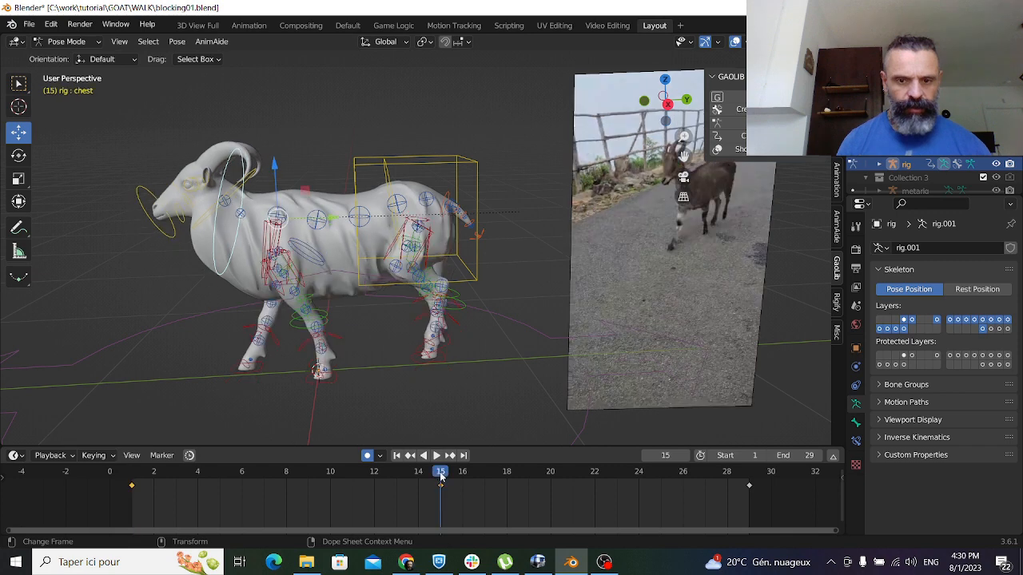
click(18, 277)
drag(308, 270, 112, 269)
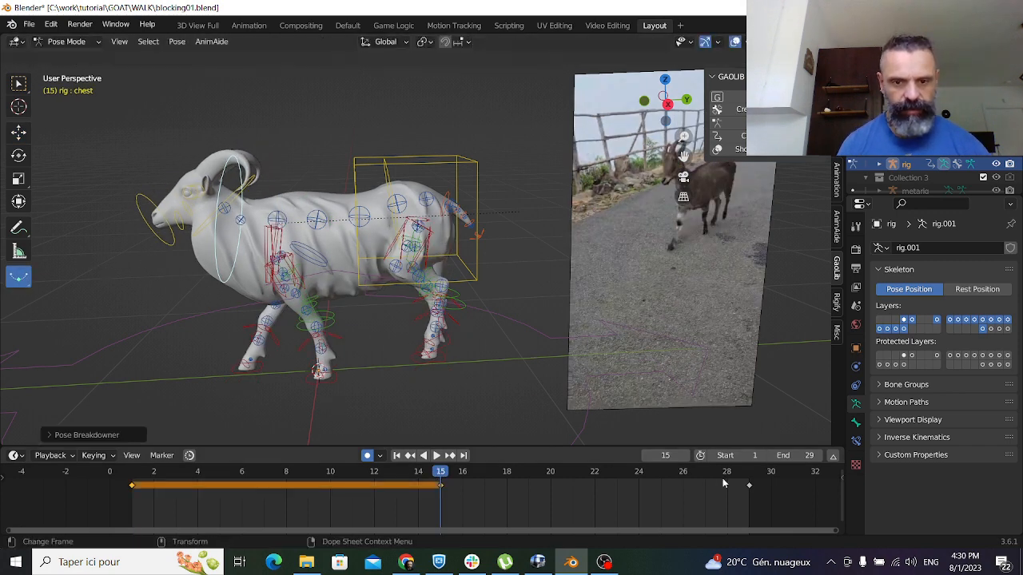
click(748, 473)
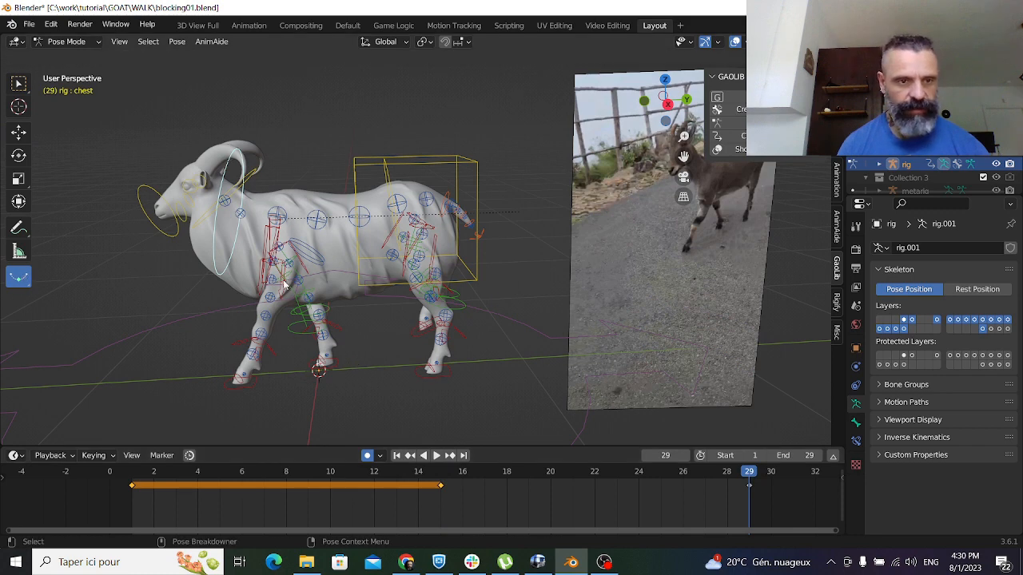
drag(284, 285, 83, 284)
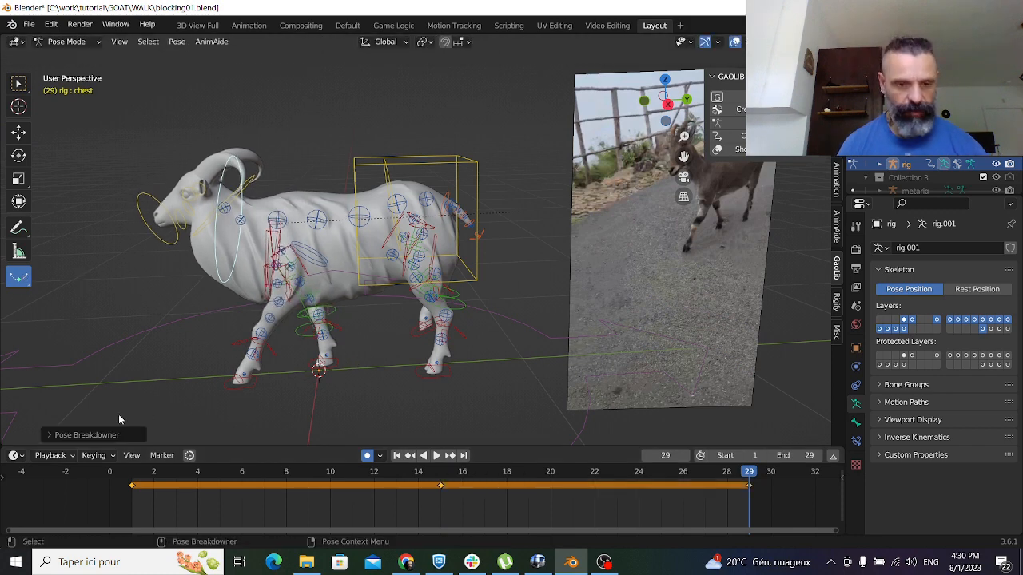
Play and scrub between frames 1 and 15 to compare the passing pose around frame 8 with the reference footage
click(162, 455)
click(169, 475)
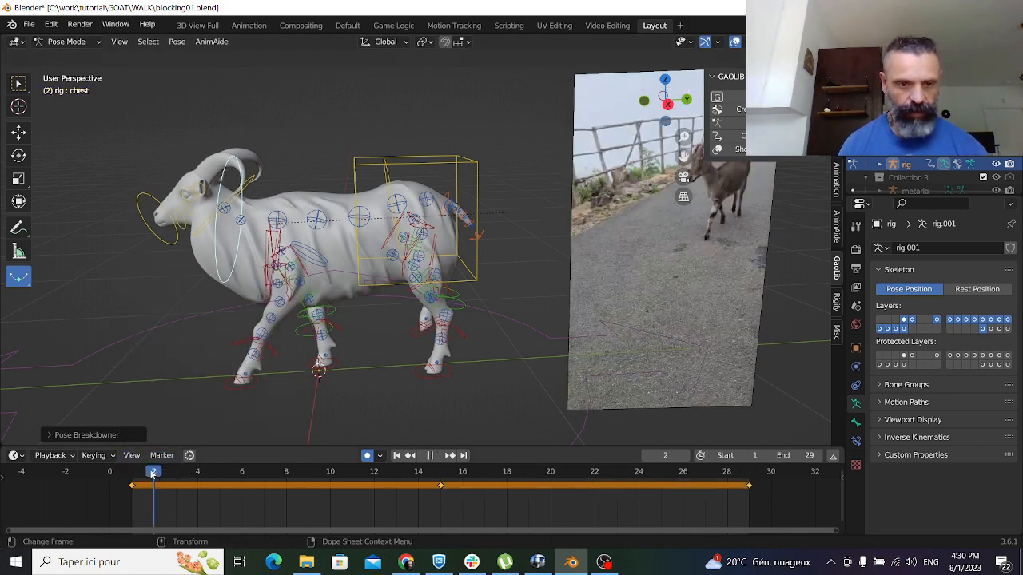
key(space)
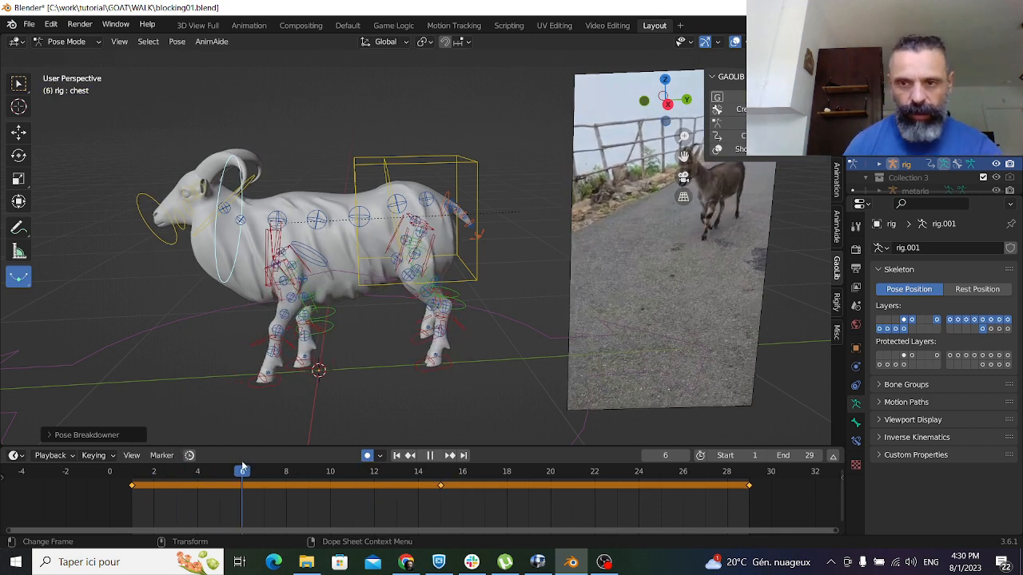
key(space)
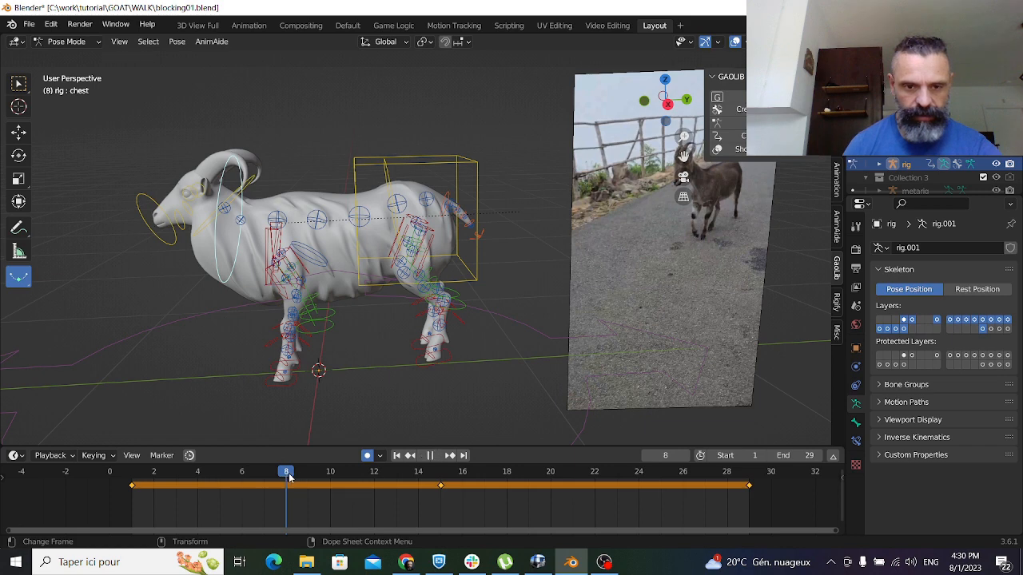
mouse_move(289, 473)
mouse_down()
mouse_move(244, 474)
mouse_move(278, 476)
mouse_up()
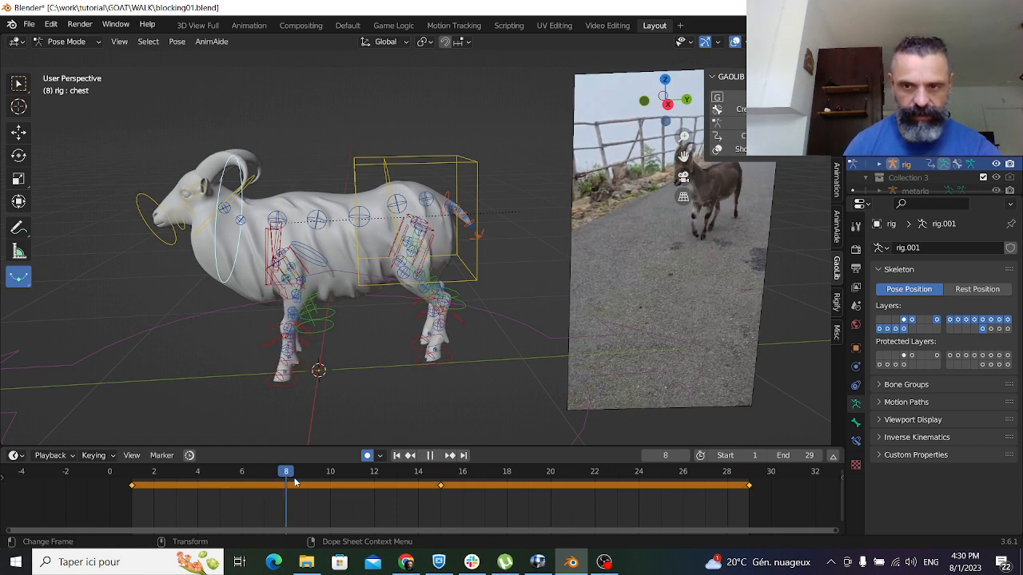
key(space)
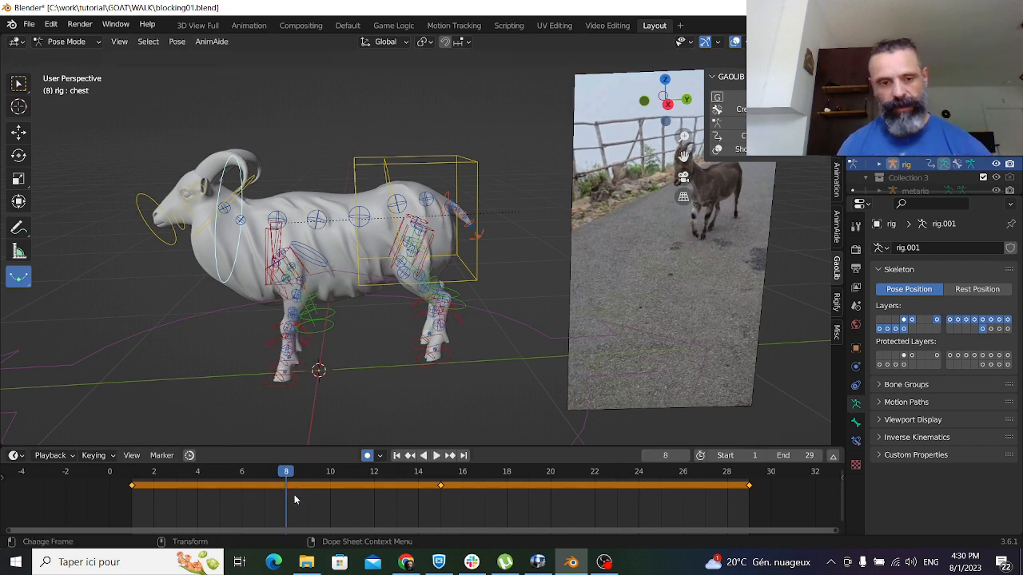
click(132, 473)
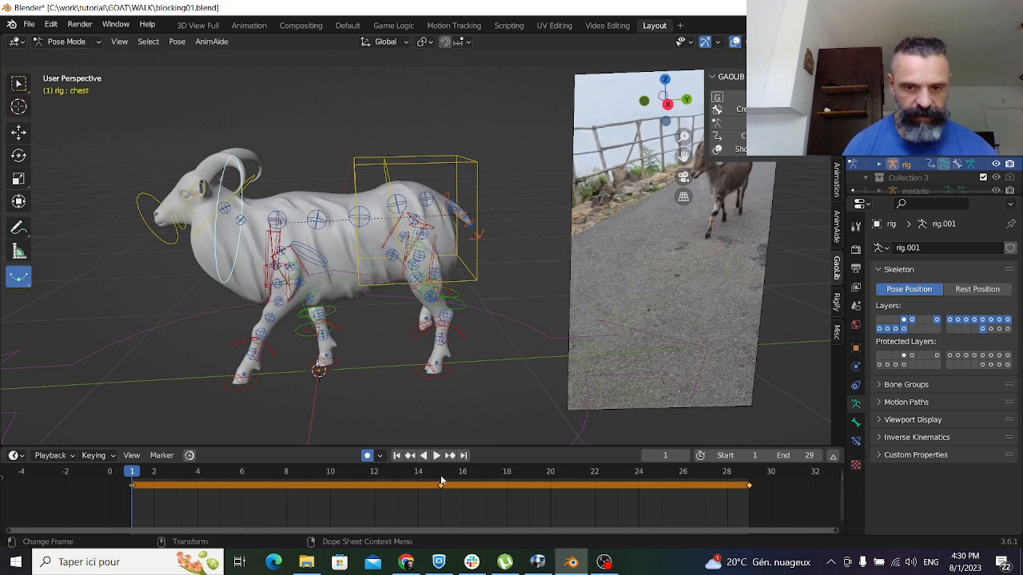
click(440, 477)
click(271, 473)
key(space)
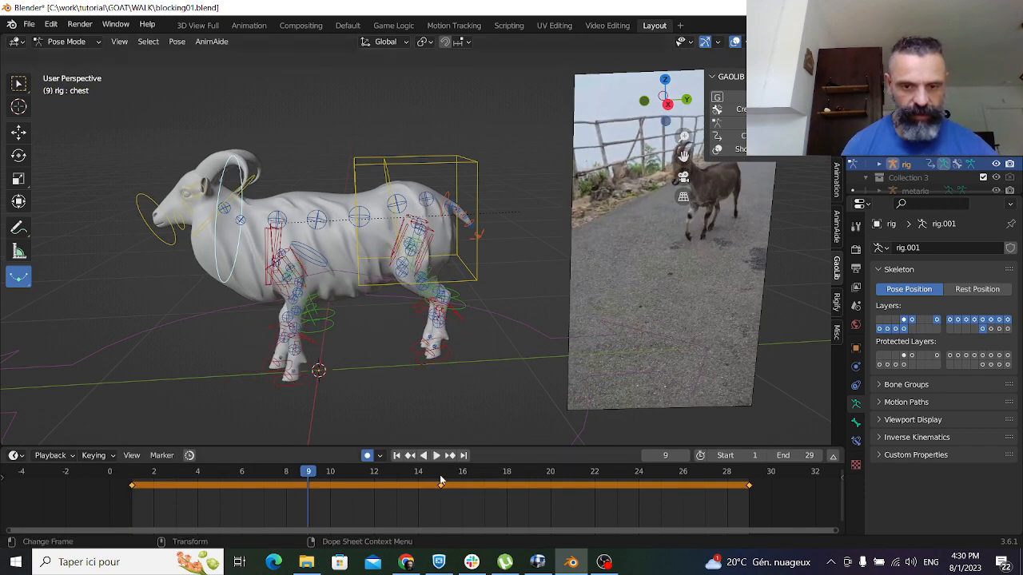
key(space)
click(288, 471)
drag(288, 473, 301, 476)
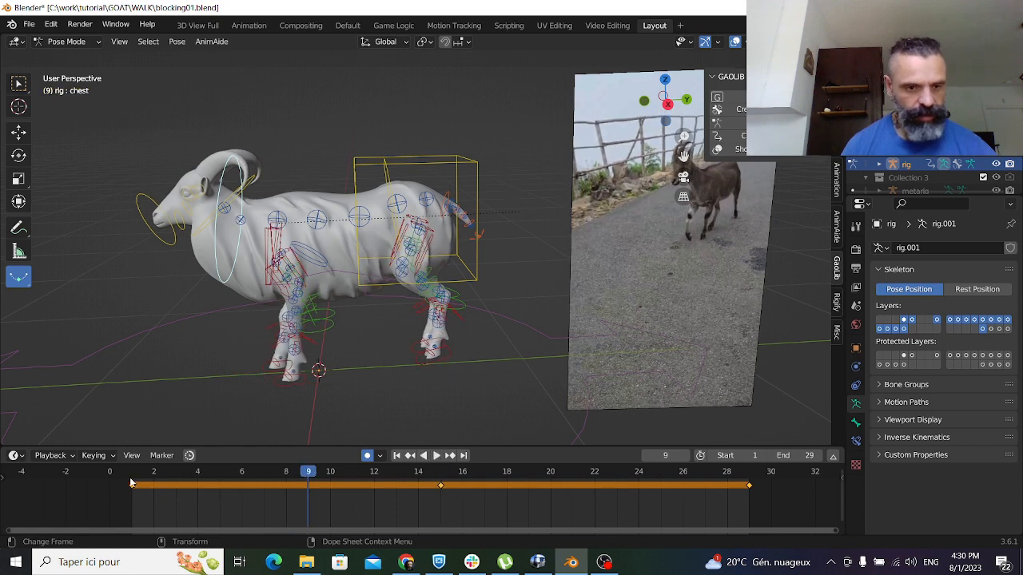
key(space)
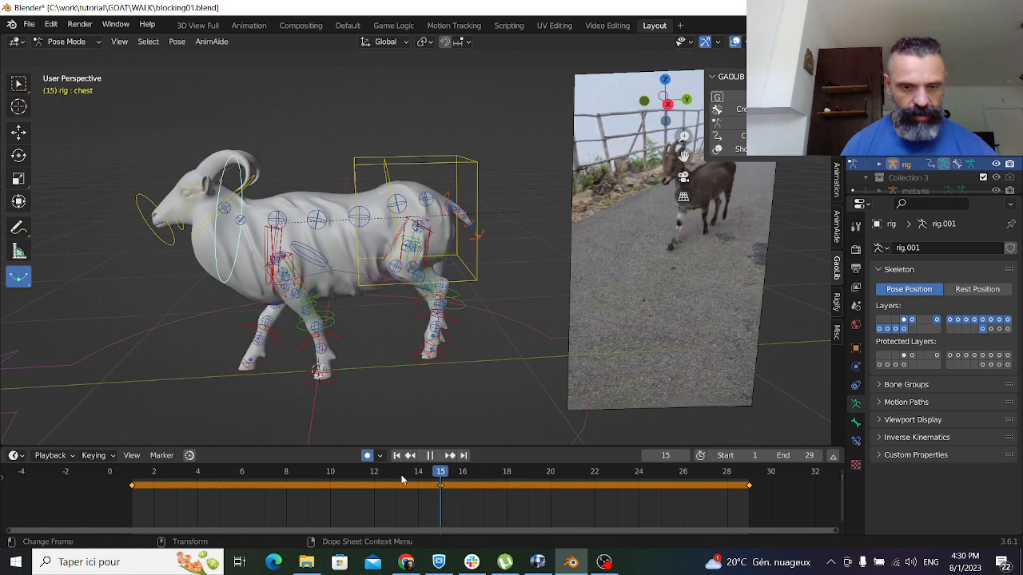
mouse_move(289, 473)
mouse_down()
mouse_move(272, 472)
mouse_move(292, 472)
mouse_up()
key(space)
scroll(331, 366, down, 1)
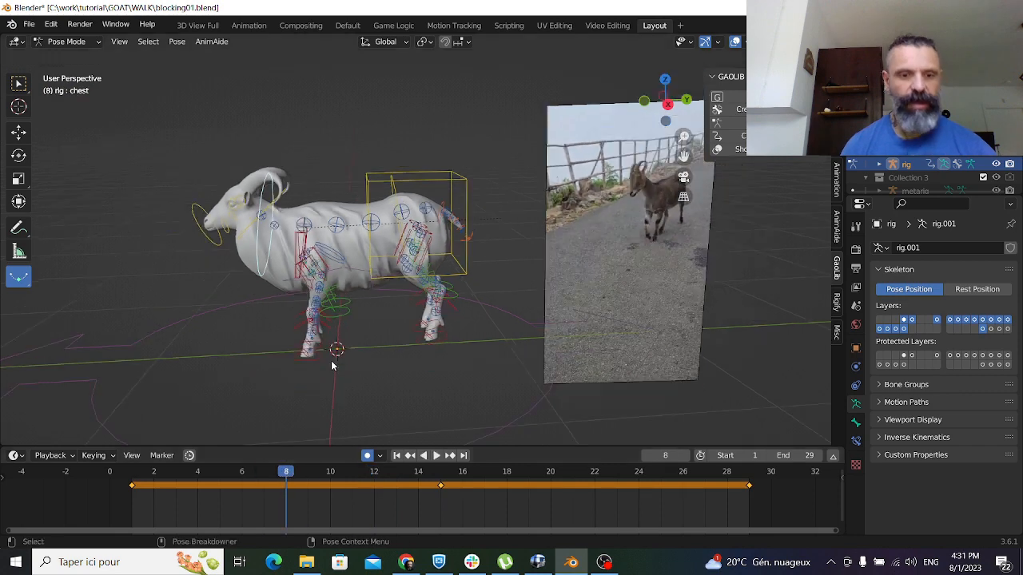
scroll(306, 341, down, 4)
scroll(306, 343, up, 2)
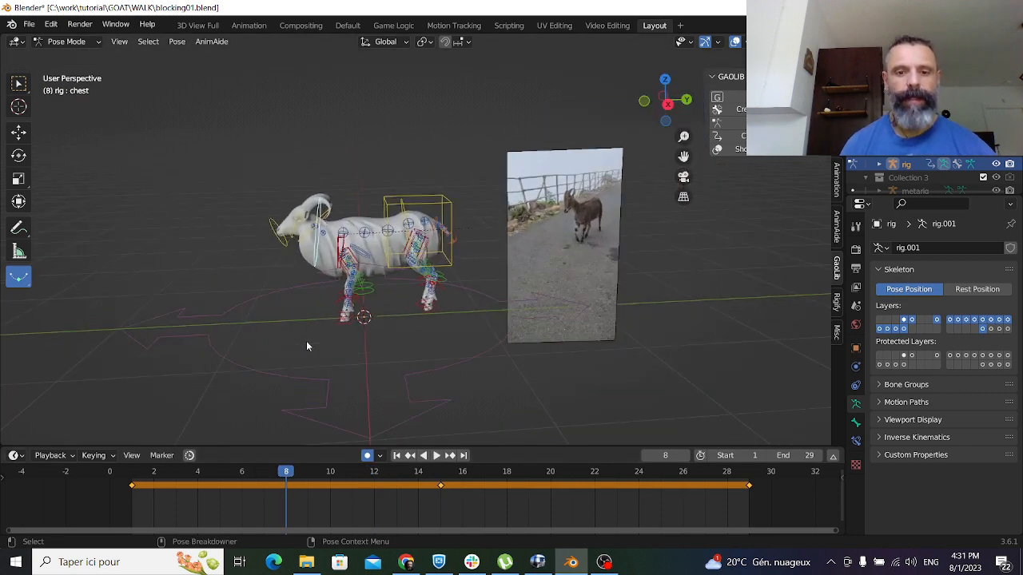
click(163, 173)
scroll(162, 109, down, 2)
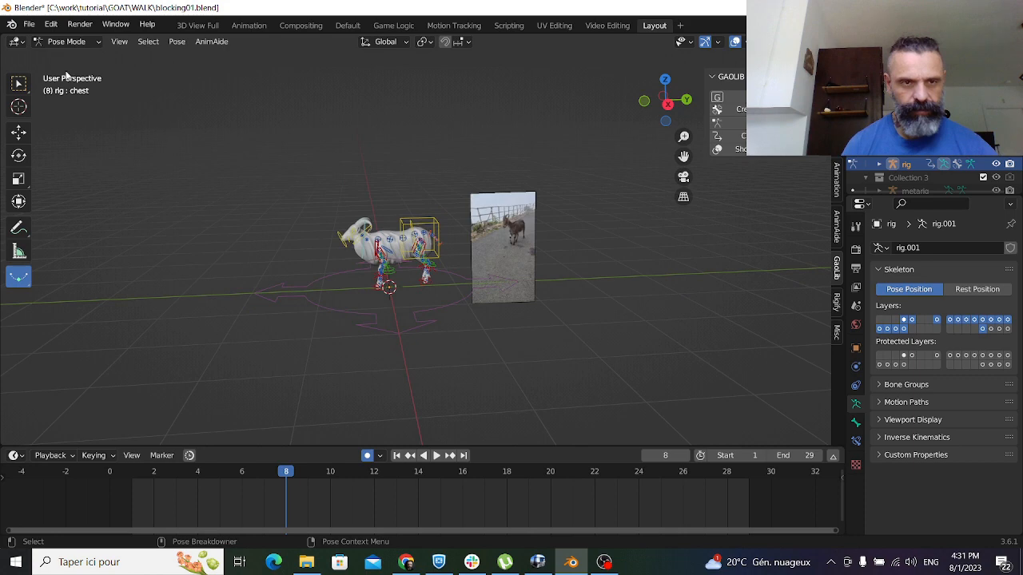
drag(230, 152, 277, 200)
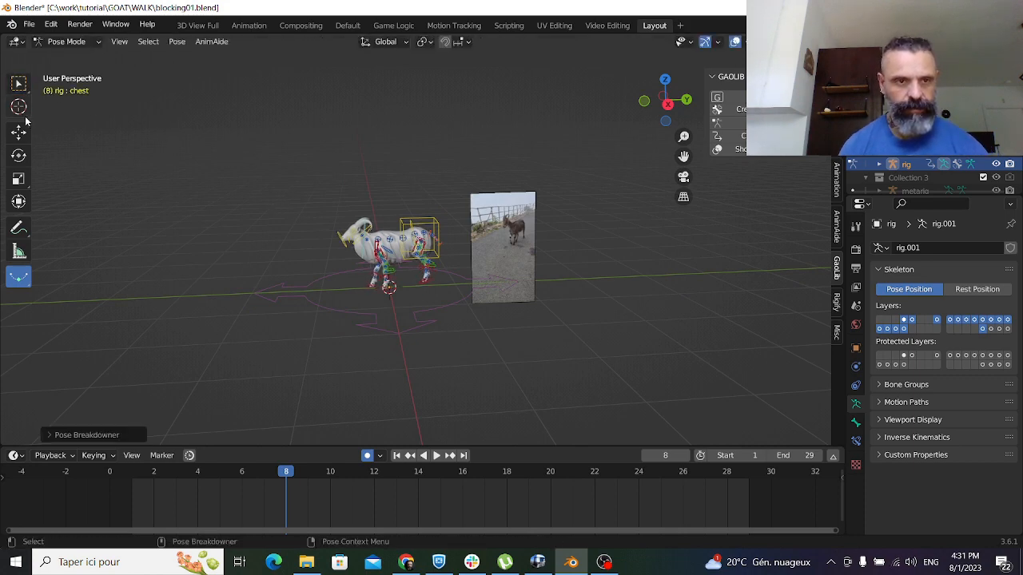
key(ctrl+z)
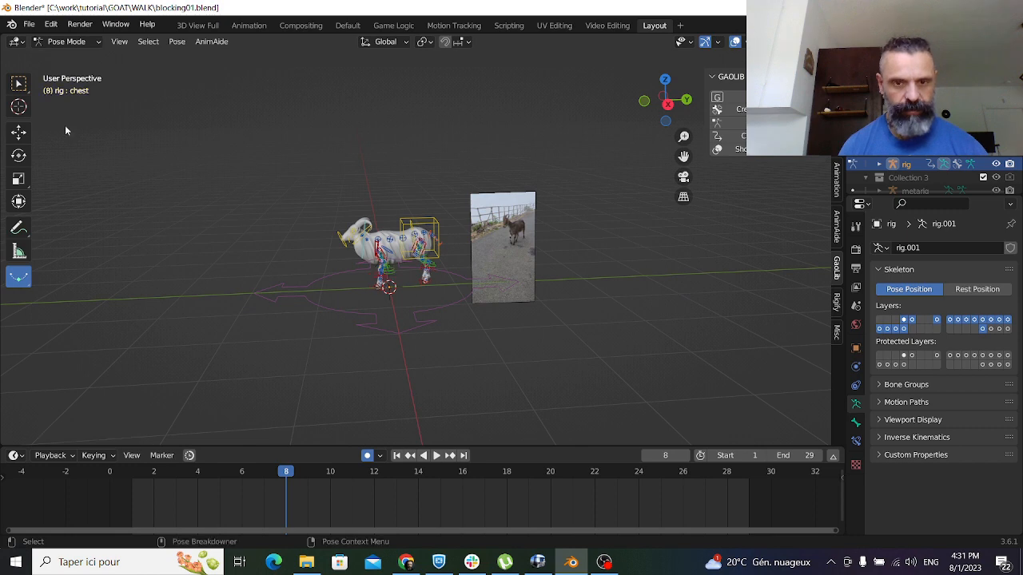
Box-select all of the goat rig's controls and insert a keyframe for them at frame 8
click(22, 84)
scroll(184, 163, up, 2)
drag(114, 144, 634, 445)
mouse_move(279, 471)
mouse_down()
mouse_move(140, 472)
mouse_move(435, 485)
mouse_move(183, 464)
mouse_move(154, 476)
mouse_move(353, 484)
mouse_move(293, 485)
mouse_up()
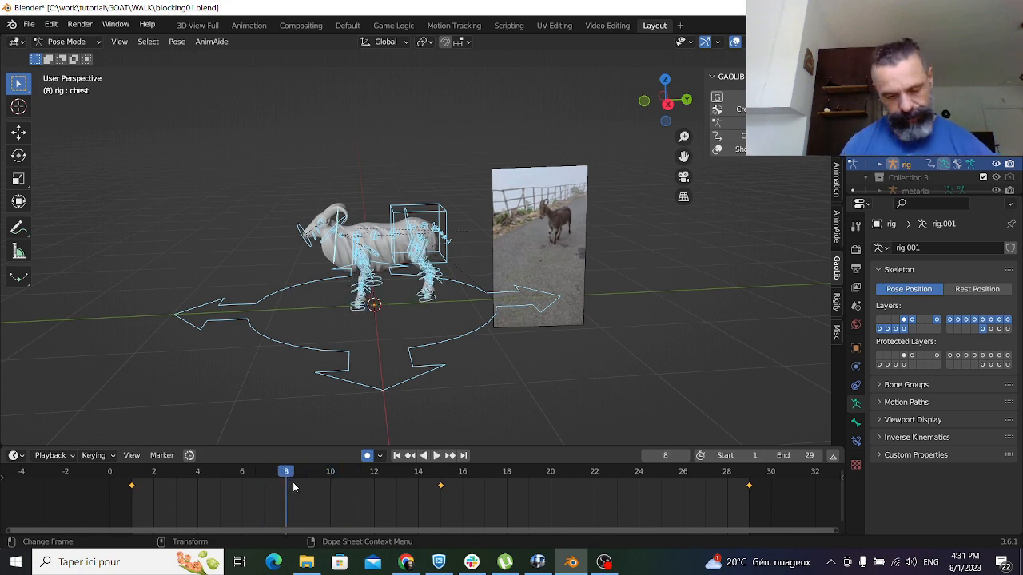
scroll(417, 377, up, 2)
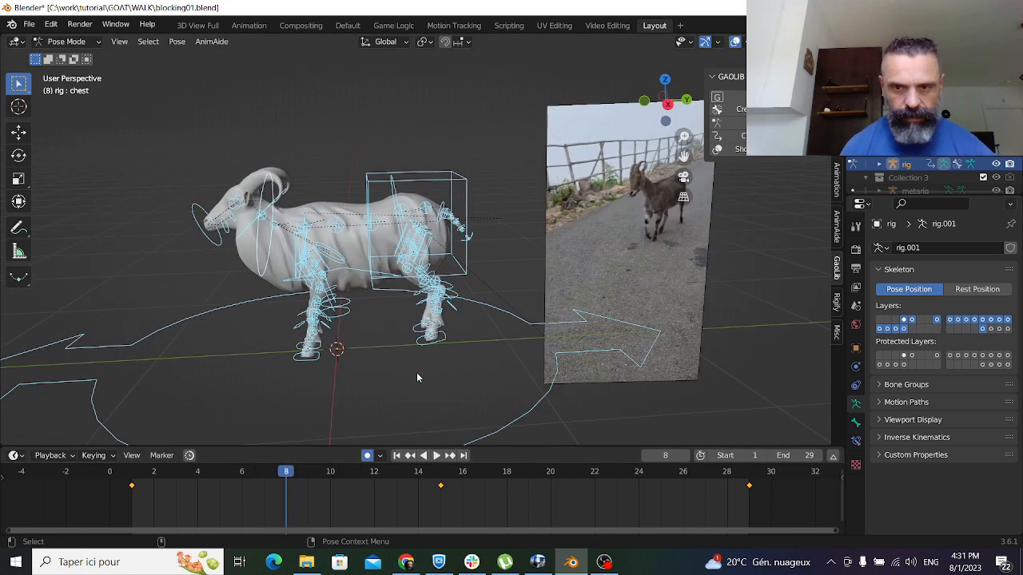
key(i)
click(288, 472)
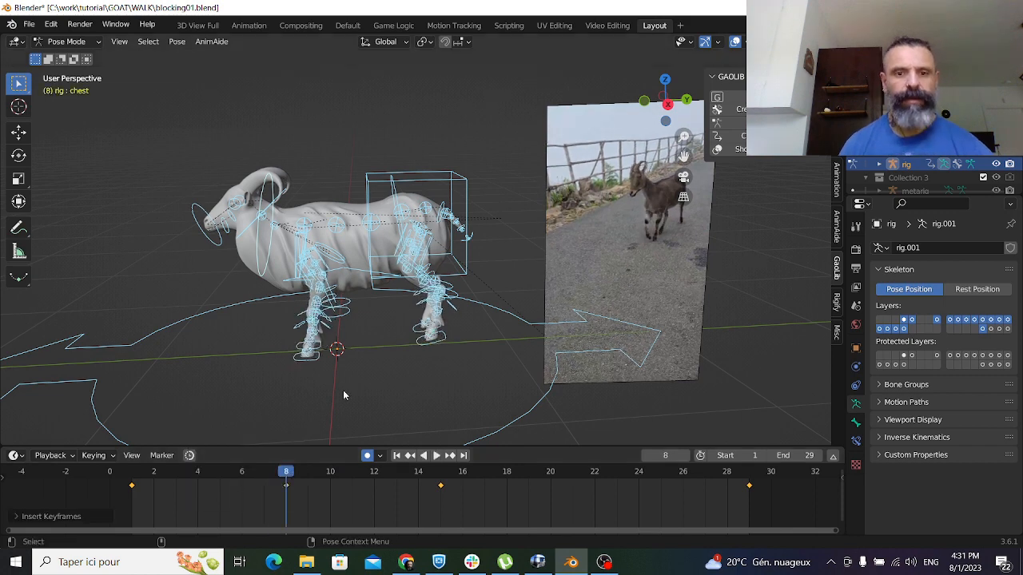
Clear the transforms of the goat's right hind foot IK control at frame 8
click(422, 360)
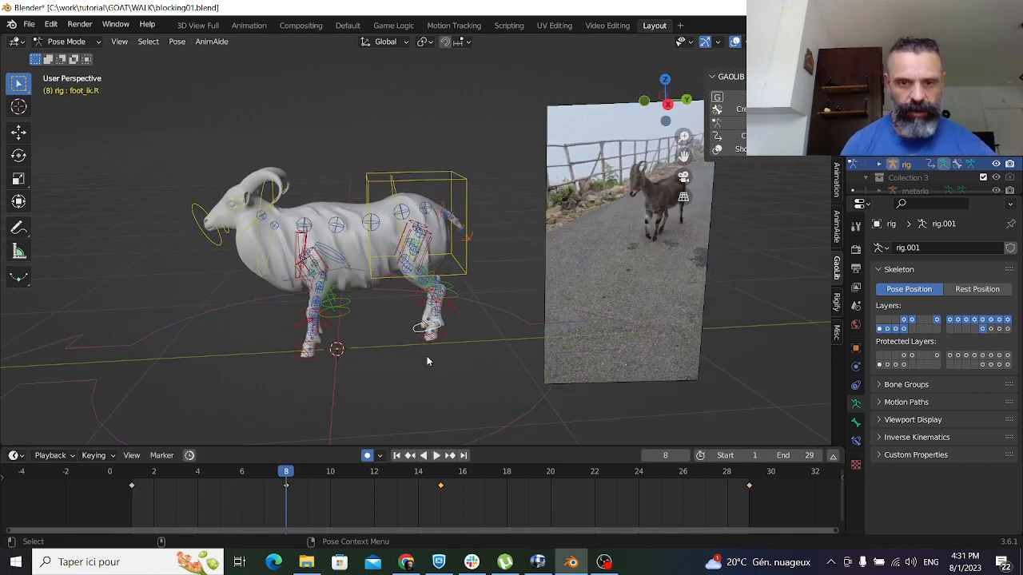
key(w)
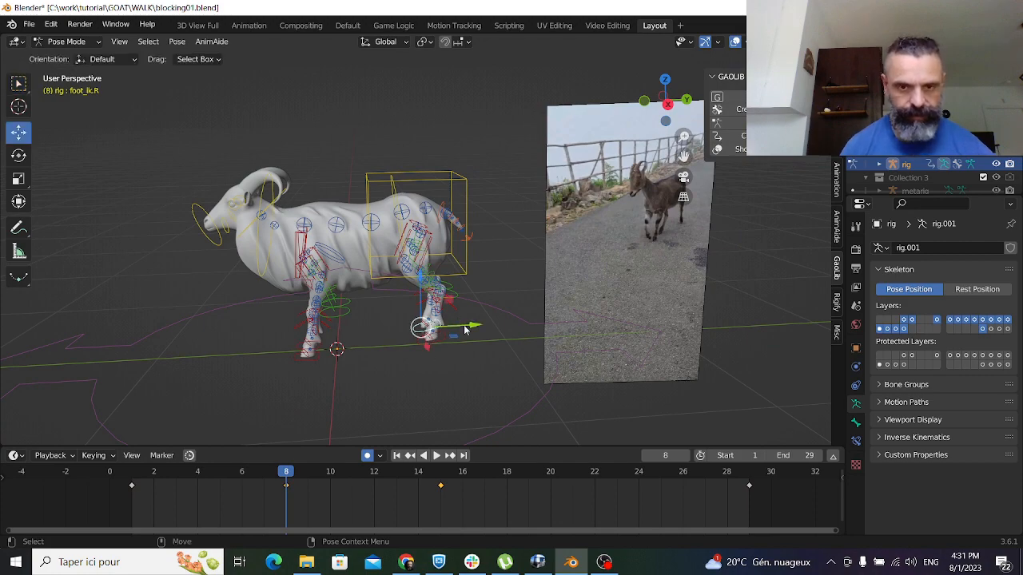
middle_drag(467, 330, 252, 288)
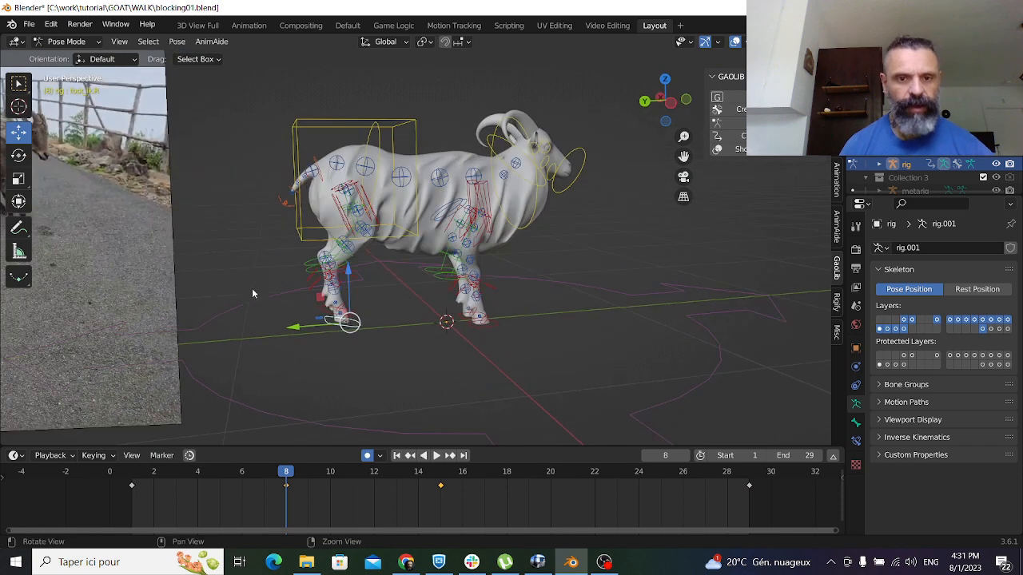
click(184, 45)
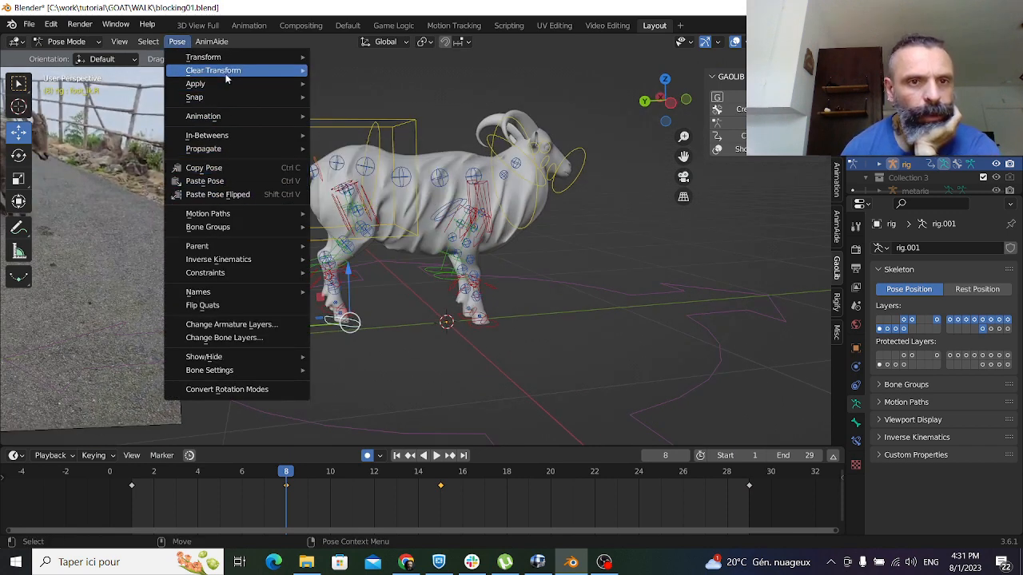
mouse_move(228, 73)
click(335, 72)
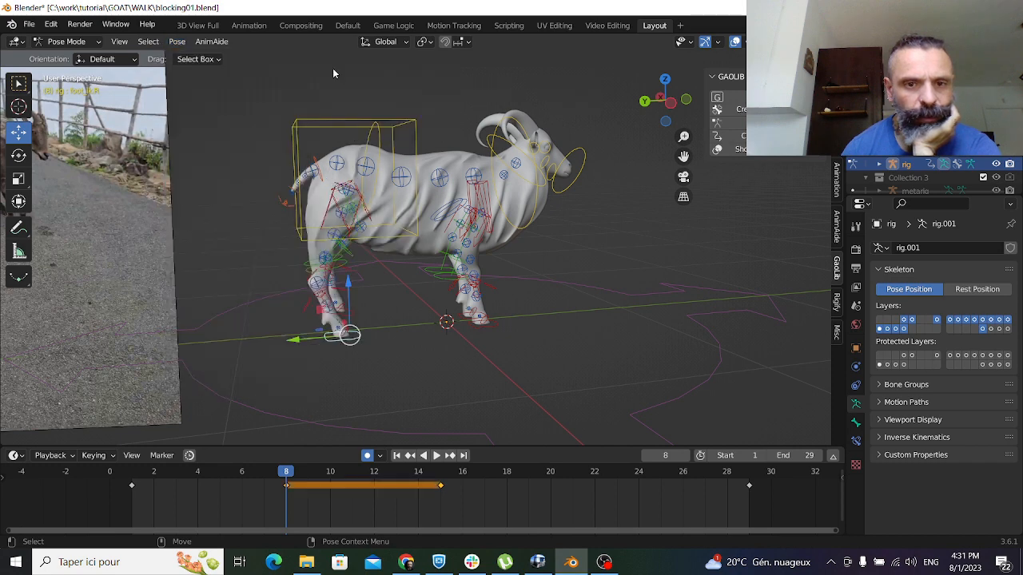
Clear the transforms of the right hind thigh IK control at frame 8
middle_drag(357, 217, 370, 216)
click(362, 209)
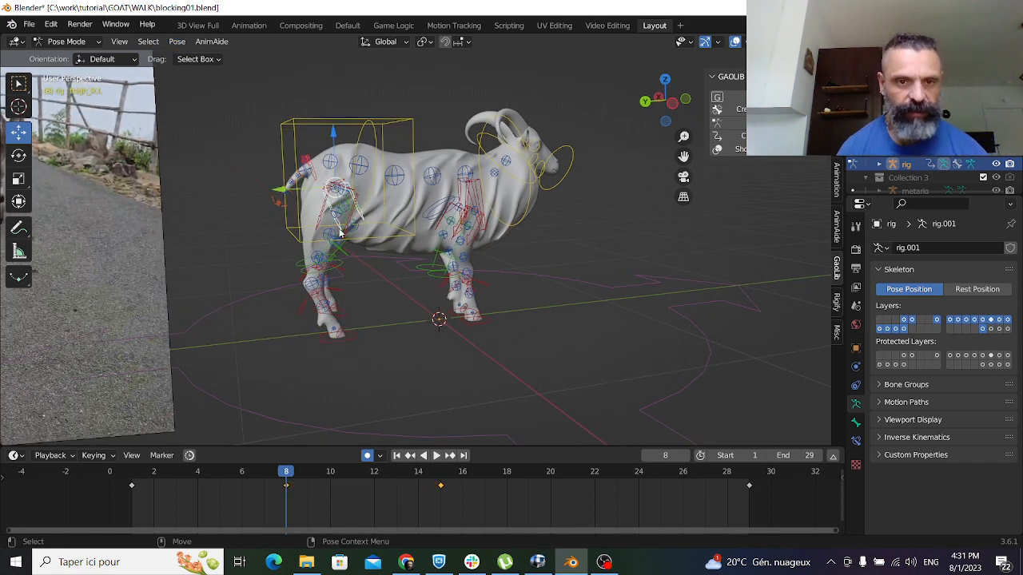
click(325, 211)
click(176, 42)
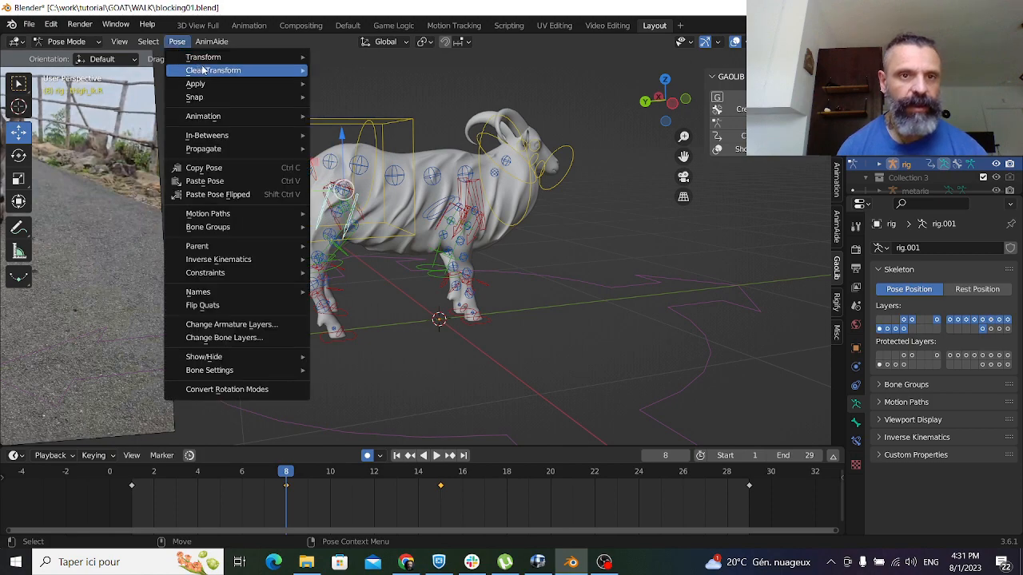
mouse_move(206, 70)
click(339, 71)
Clear the transforms of the right hind heel control at frame 8
middle_drag(367, 217, 318, 290)
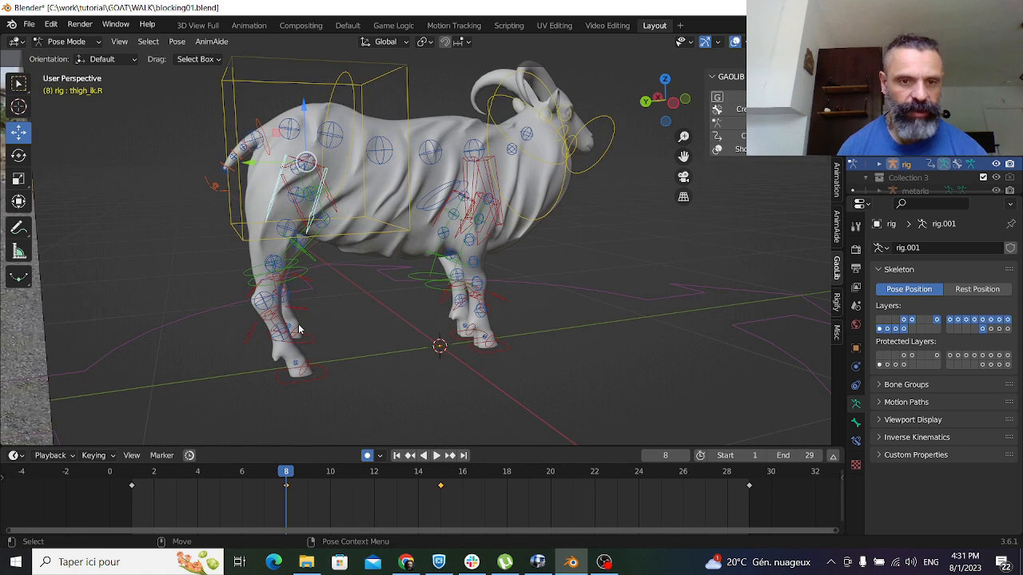
click(250, 330)
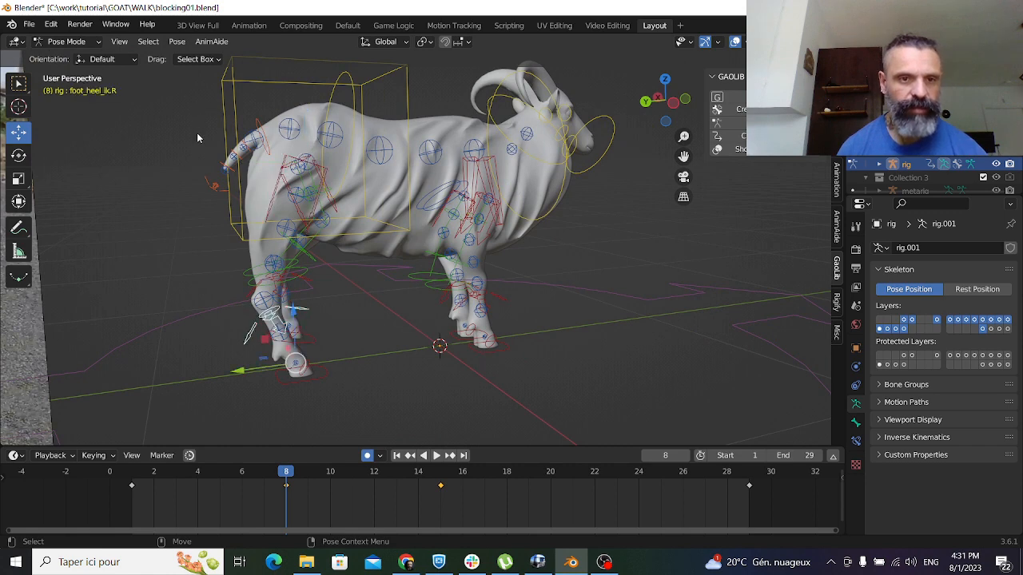
click(177, 42)
mouse_move(240, 68)
click(348, 74)
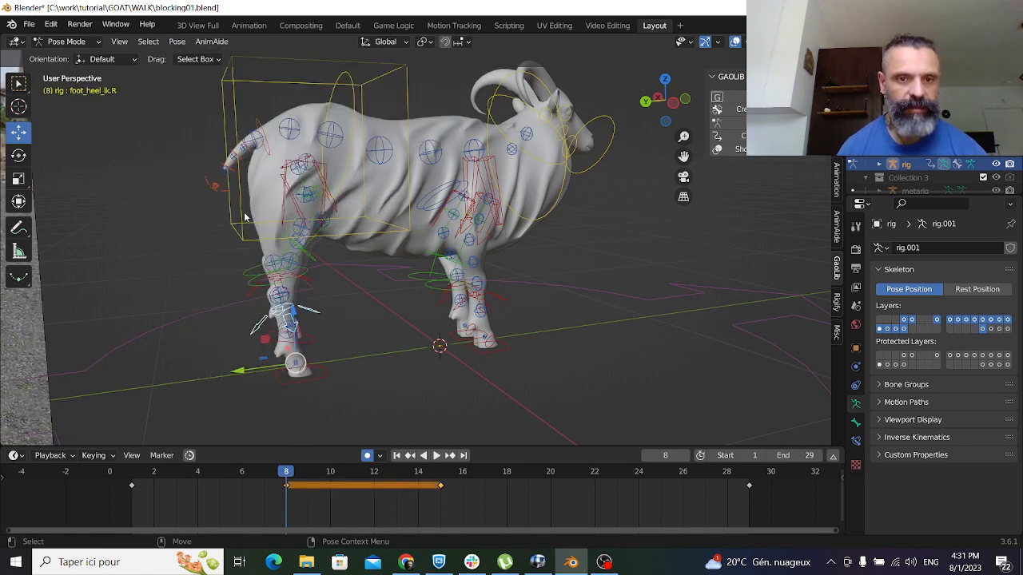
Move the right hind foot control about 0.29 m forward along the Y axis at frame 8
middle_drag(245, 218, 231, 194)
middle_drag(332, 244, 303, 235)
click(325, 366)
middle_drag(325, 367, 303, 374)
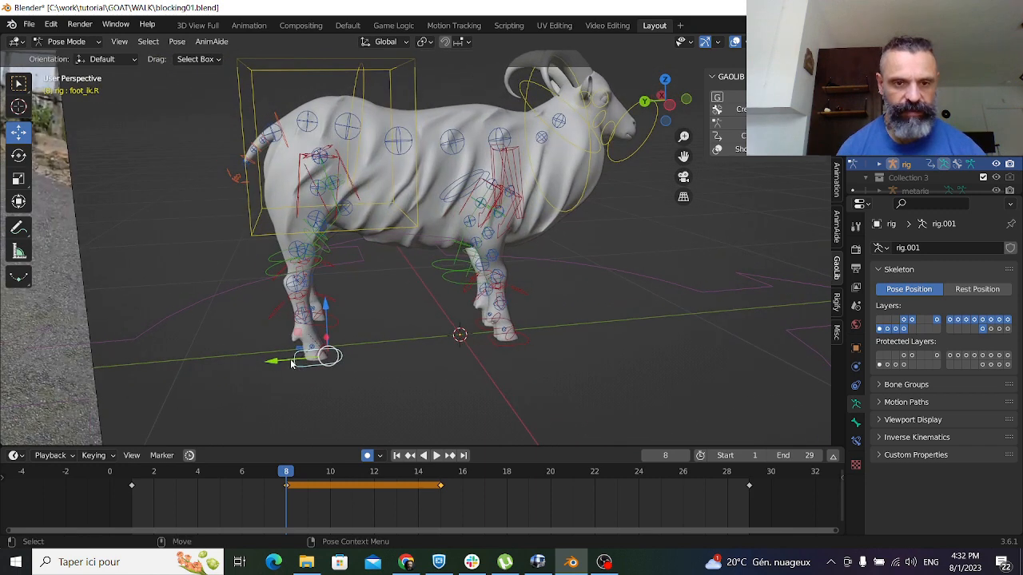
key(g)
key(y)
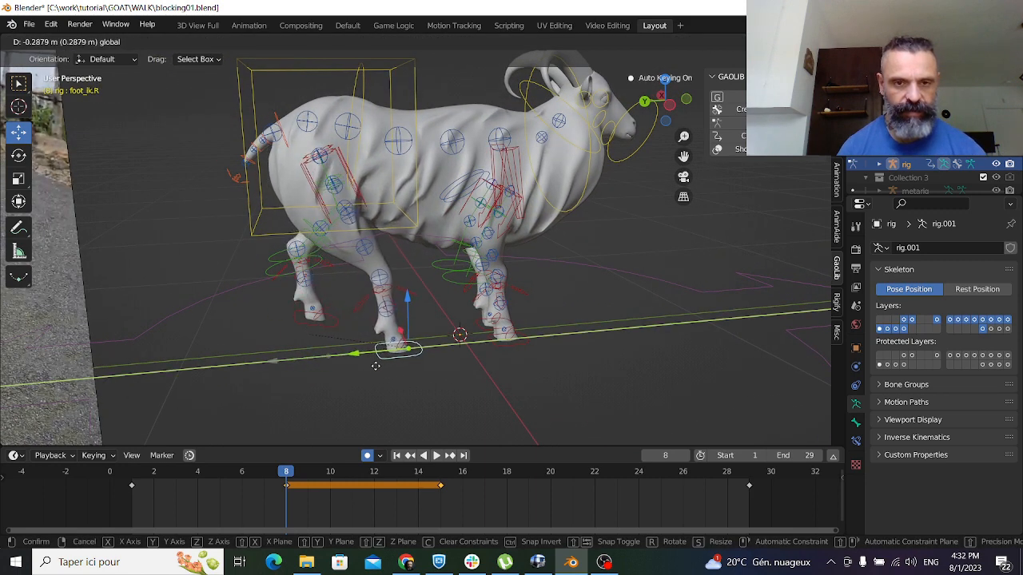
click(382, 358)
middle_drag(382, 358, 387, 339)
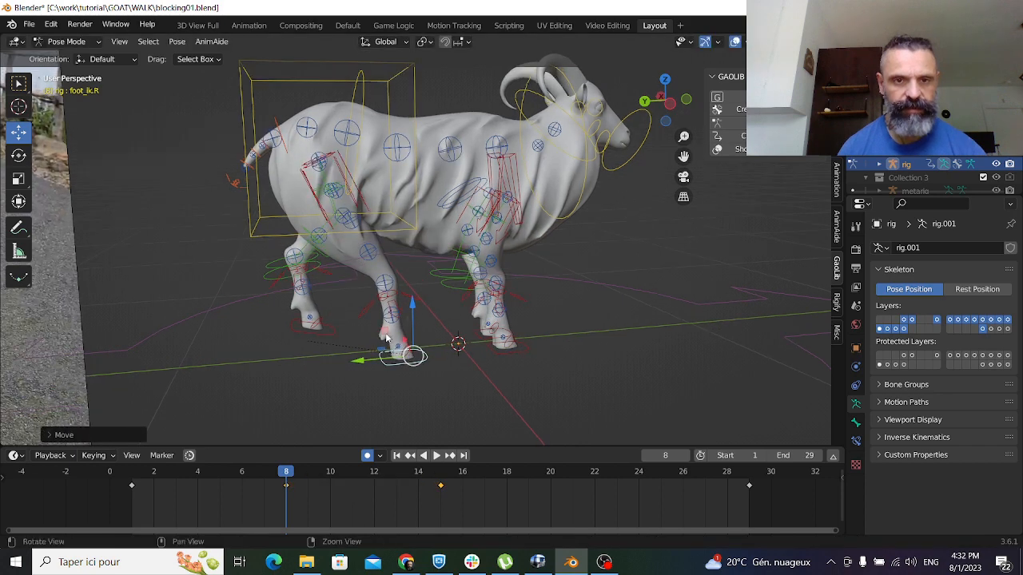
click(323, 185)
key(g)
click(322, 143)
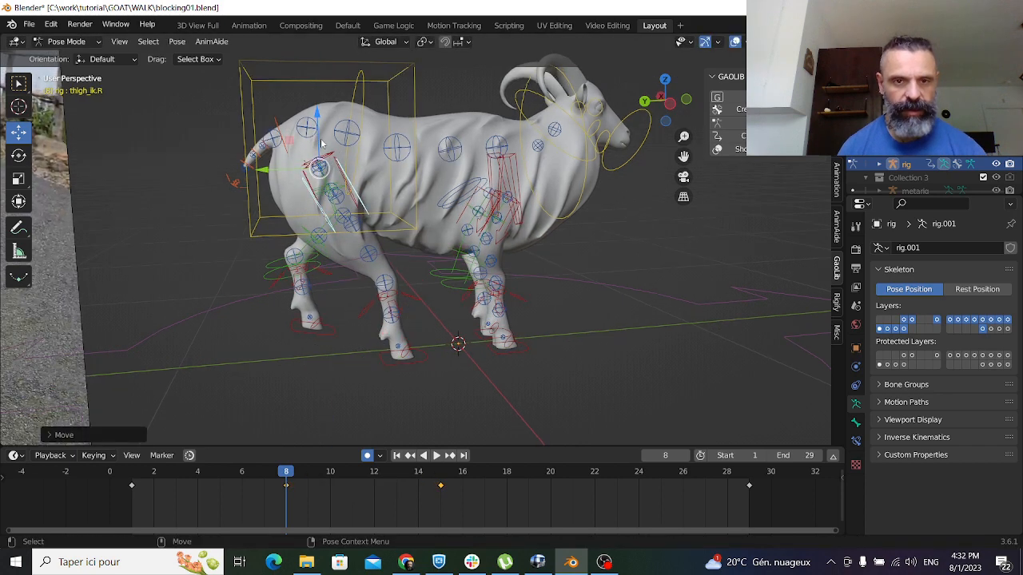
key(ctrl+z)
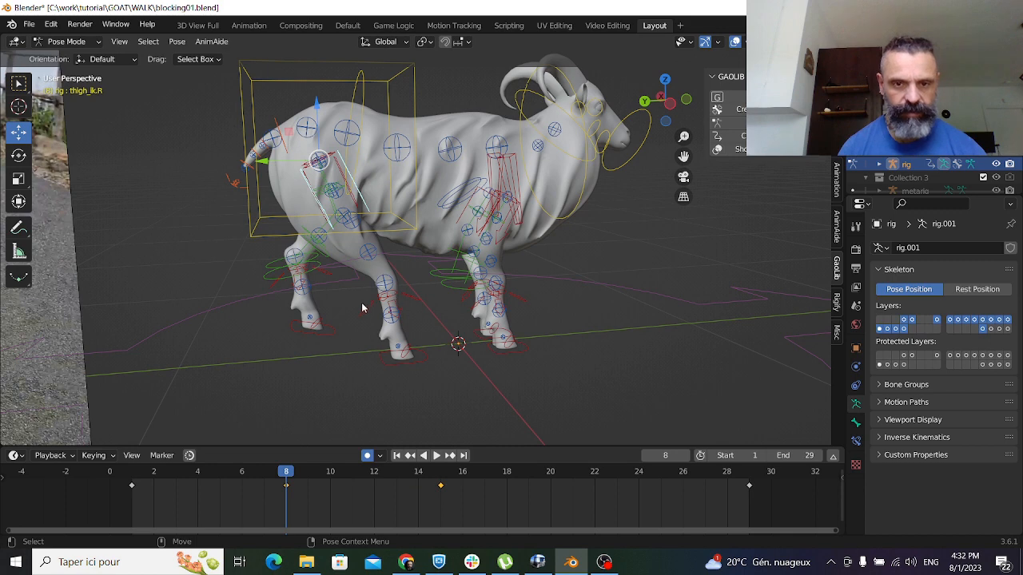
Rotate the right hind heel control backward at frame 8 so the heel lifts behind the hoof
click(386, 294)
key(r)
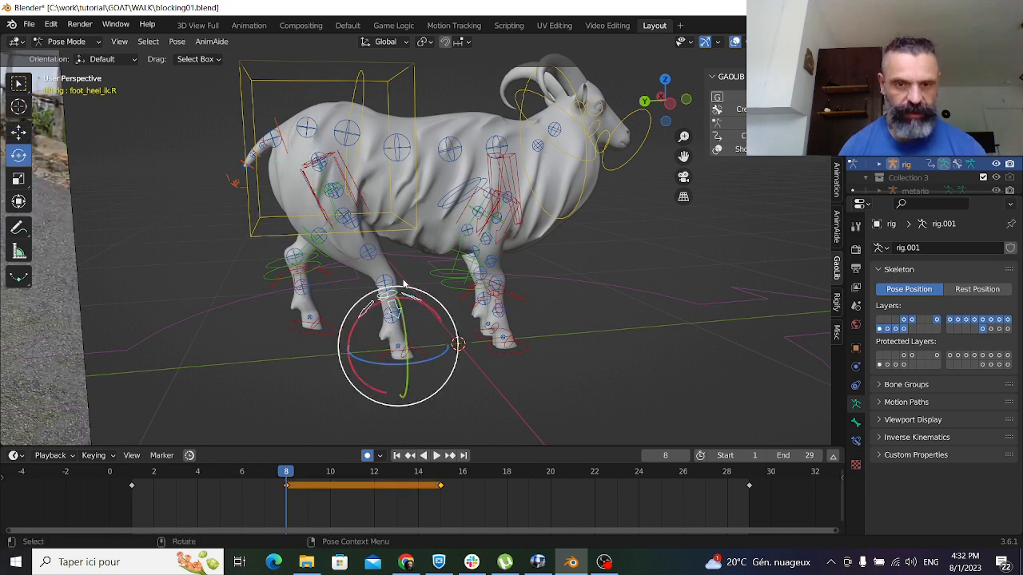
drag(422, 294, 397, 294)
Play and scrub between frames 1 and 8 to compare the right hind leg's swing with the reference footage
drag(132, 484, 138, 481)
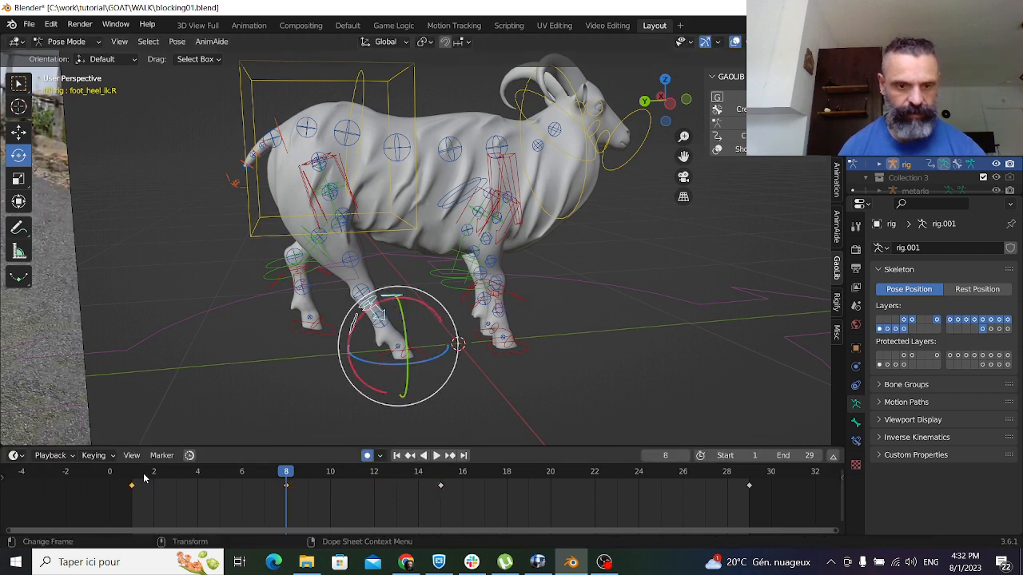
click(136, 473)
key(space)
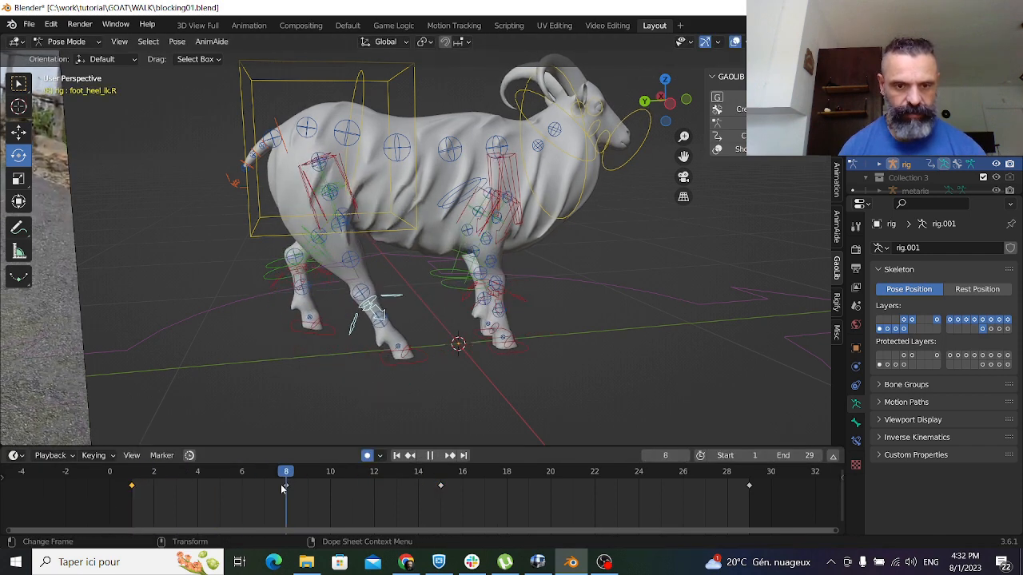
drag(308, 492, 288, 479)
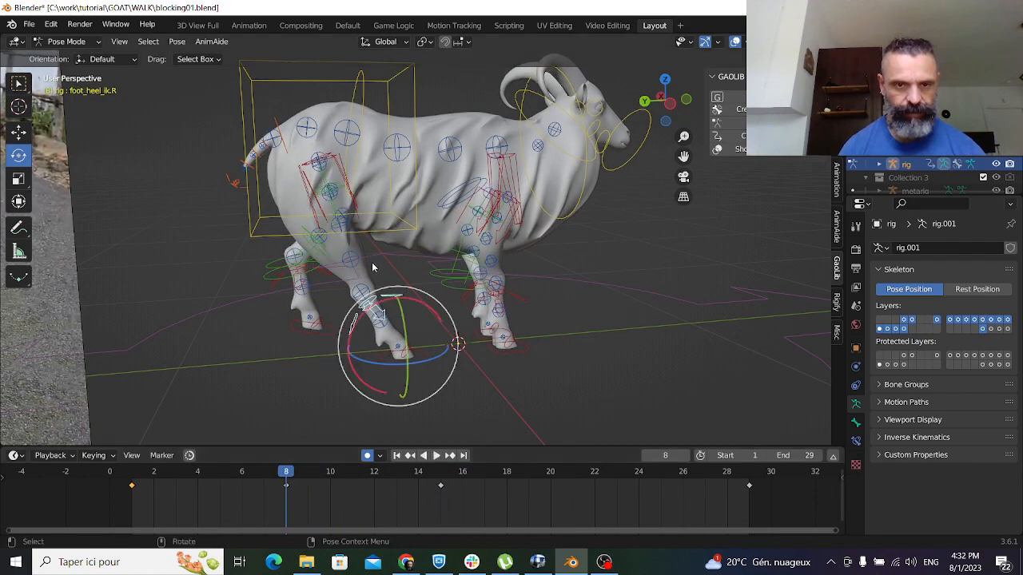
middle_drag(338, 160, 415, 242)
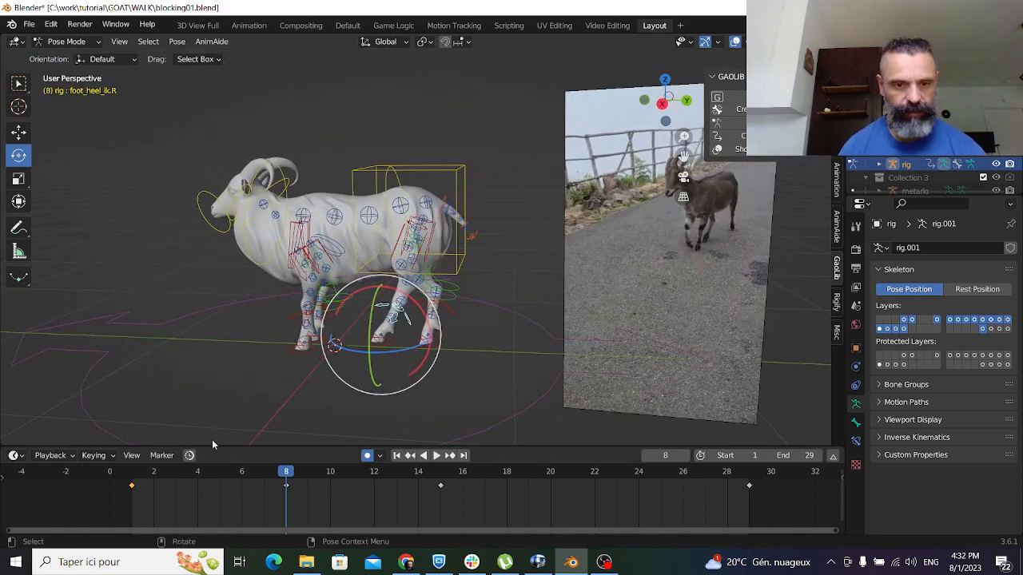
drag(129, 479, 286, 483)
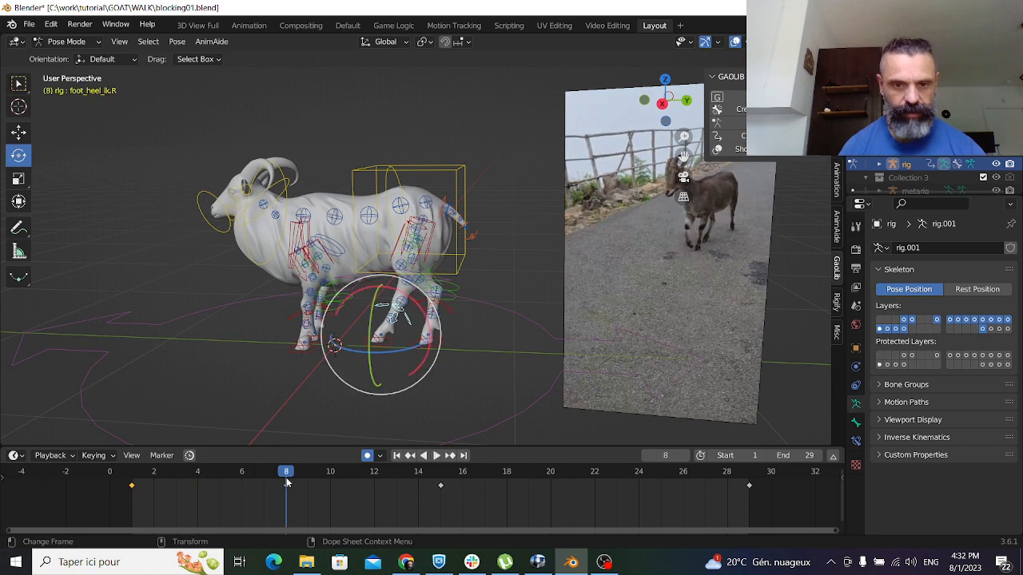
Lower the hips control slightly along the vertical axis at frame 8
click(399, 182)
alt+drag(398, 181, 427, 184)
key(w)
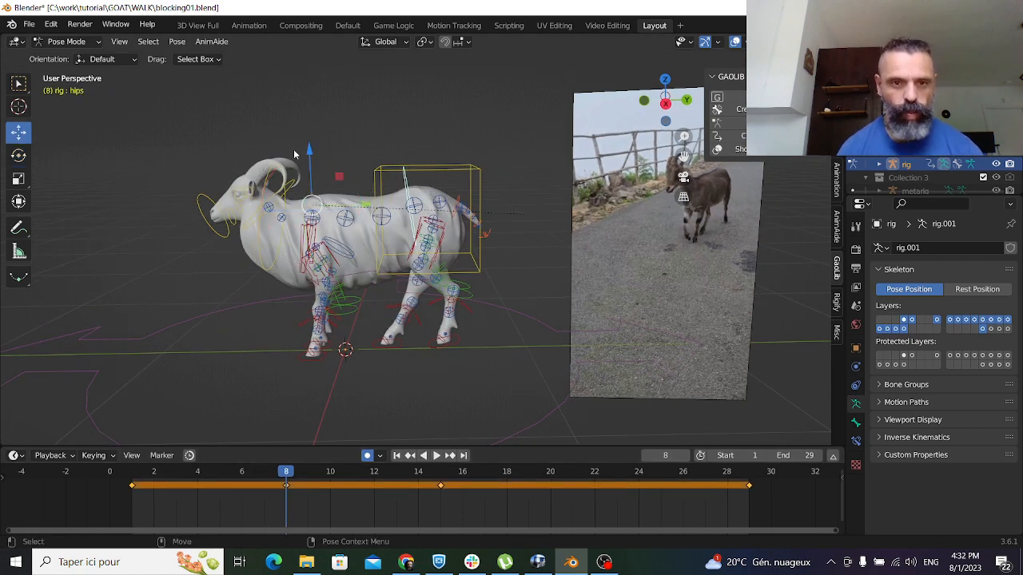
drag(309, 151, 312, 163)
alt+drag(435, 298, 461, 354)
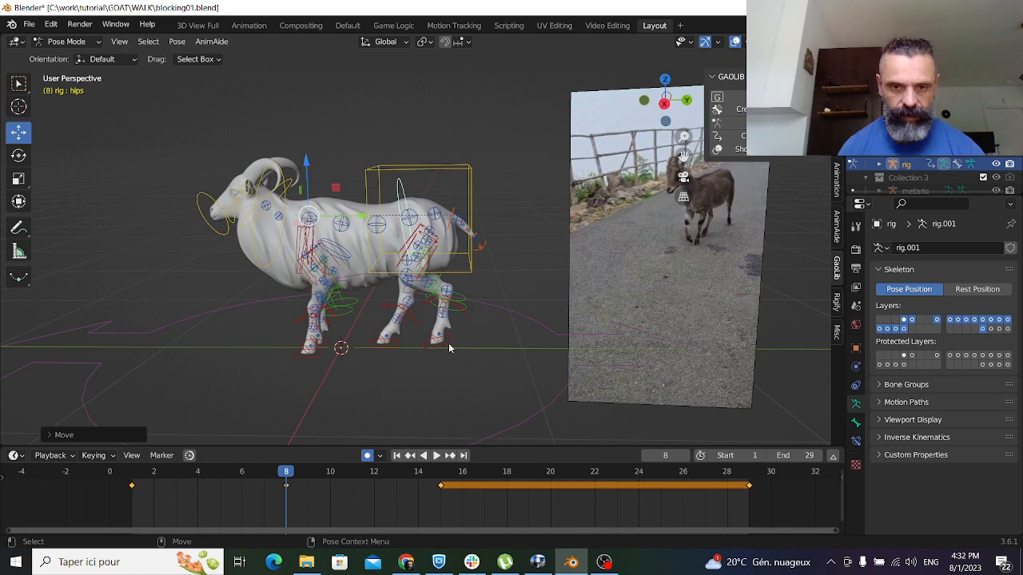
Select the left hind foot, heel and thigh IK controls together and clear their transforms at frame 8
click(449, 345)
scroll(481, 319, up, 2)
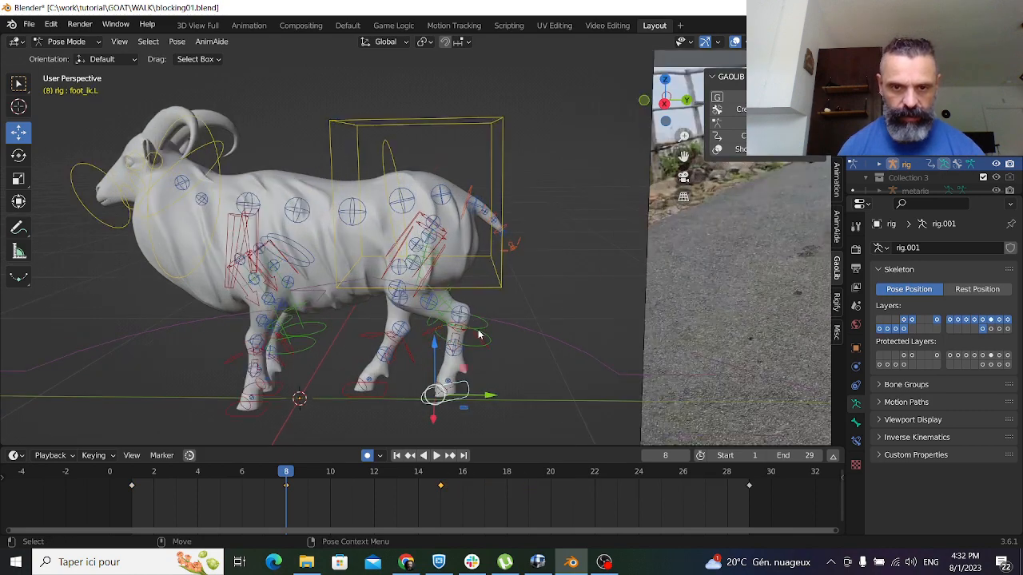
shift+click(422, 334)
alt+drag(425, 265, 349, 261)
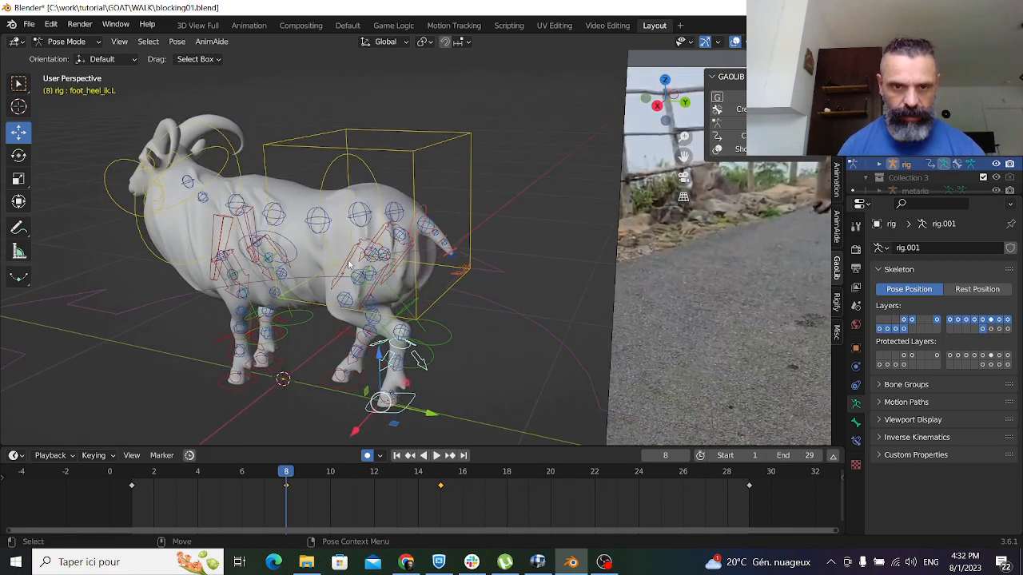
click(344, 270)
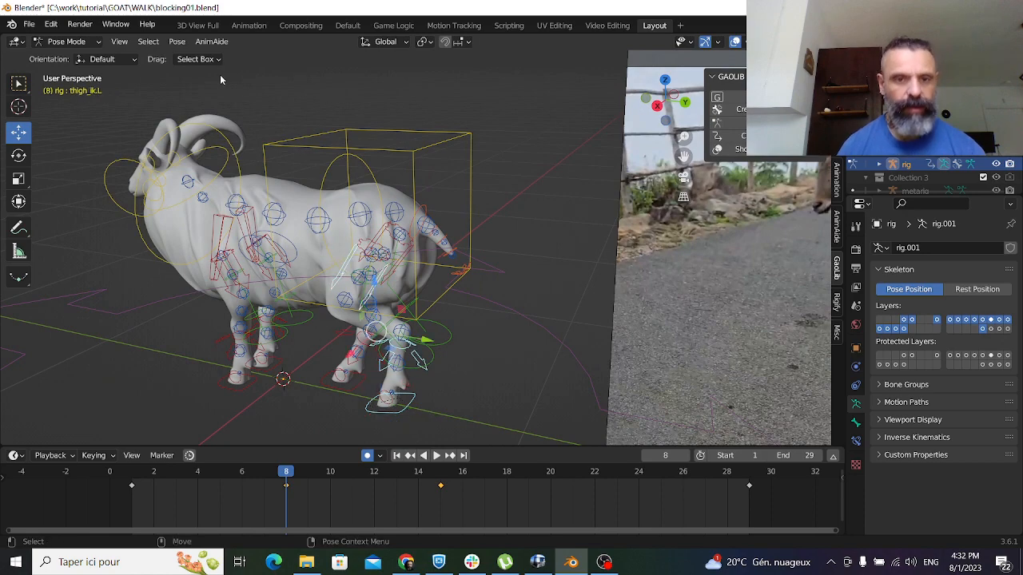
click(177, 44)
mouse_move(256, 75)
click(368, 86)
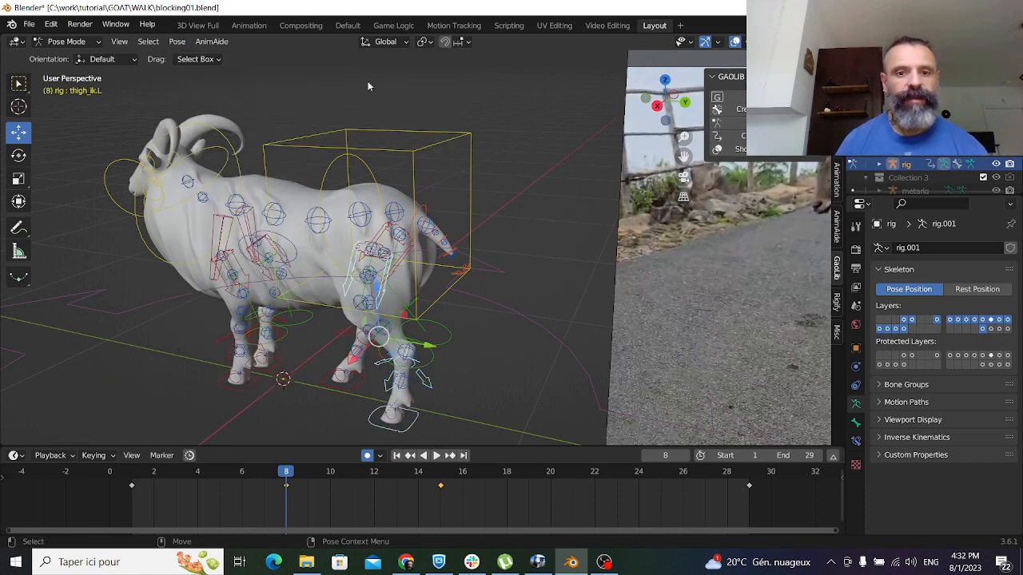
Move the left hind foot control backward and lower the left thigh control about 0.03 m along the Z axis at frame 8
alt+drag(497, 371, 488, 350)
click(457, 355)
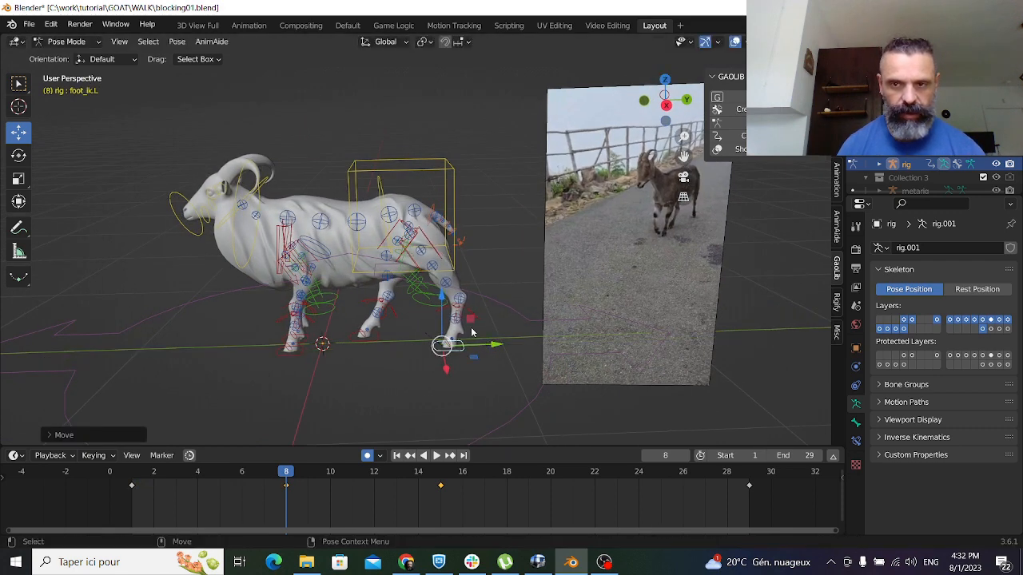
click(437, 255)
key(g)
key(z)
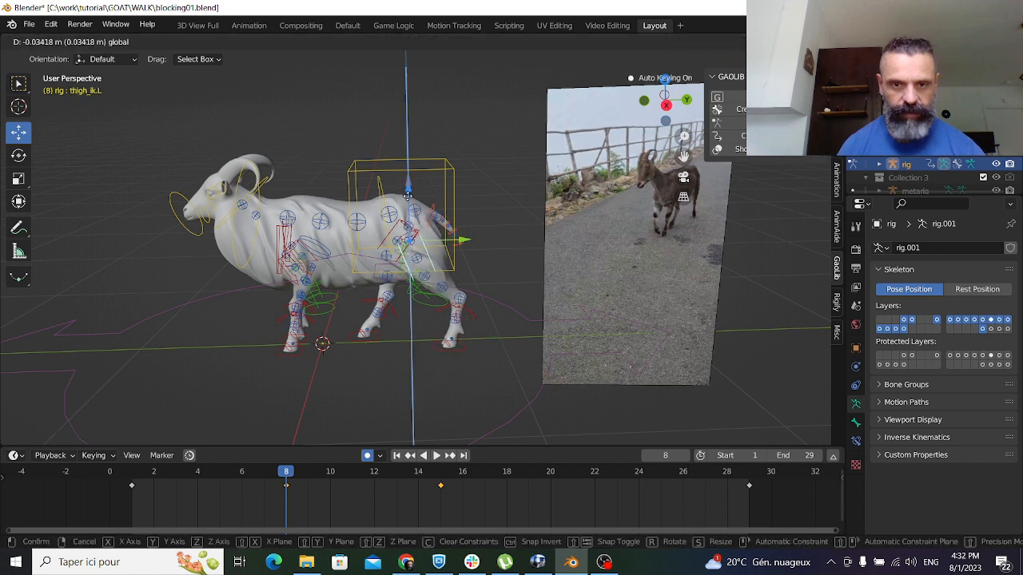
click(461, 299)
Rotate the left hind heel control about 10 degrees around the X axis at frame 8
click(475, 289)
key(r)
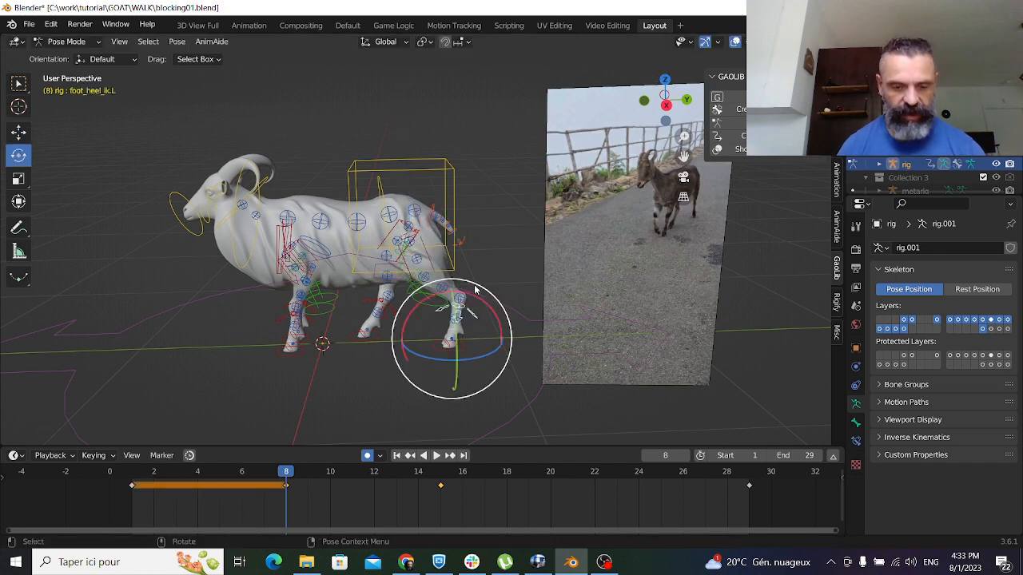
key(x)
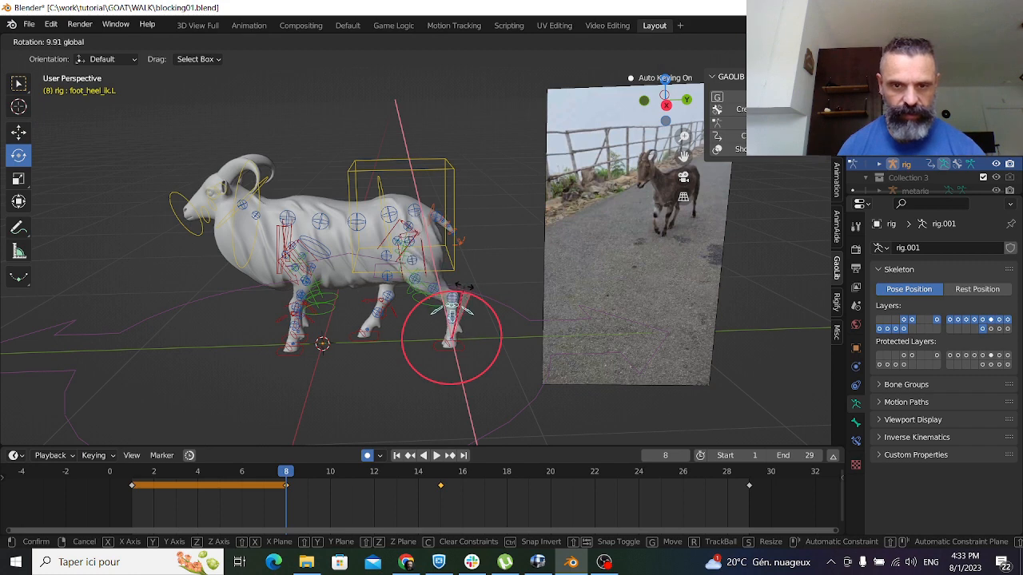
click(467, 291)
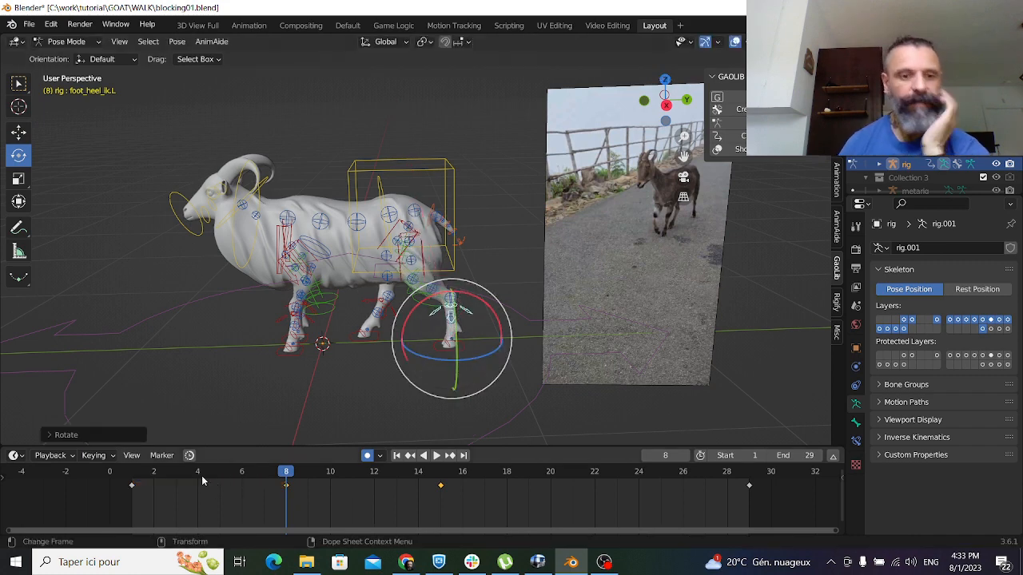
Play from frame 1 and scrub back to frame 8 to check the left hind leg against the reference footage
click(139, 472)
key(space)
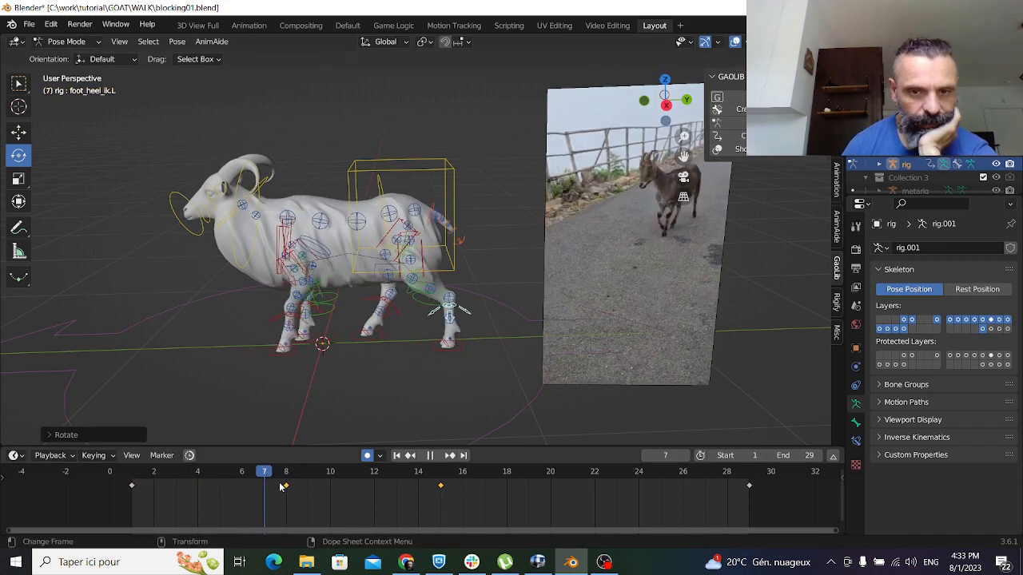
drag(344, 485, 285, 483)
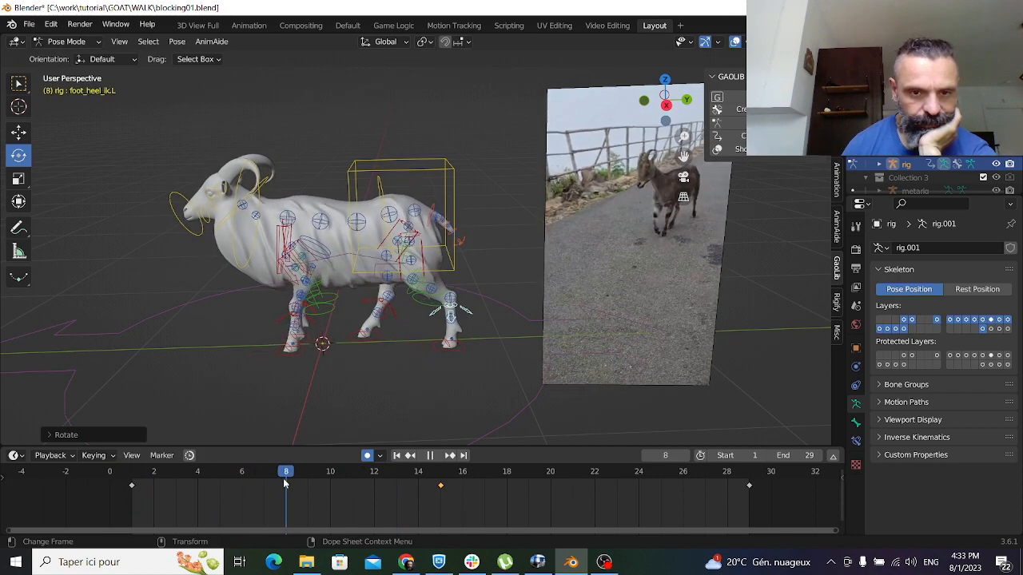
scroll(299, 353, up, 3)
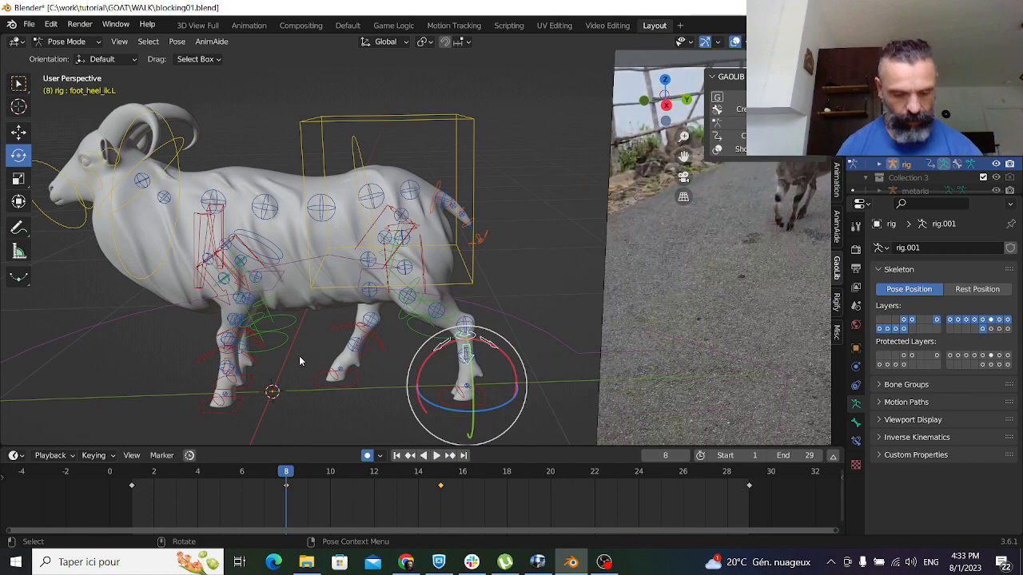
Raise the right front foot control and rotate it around the X axis at frame 8
middle_drag(299, 355, 592, 319)
click(517, 370)
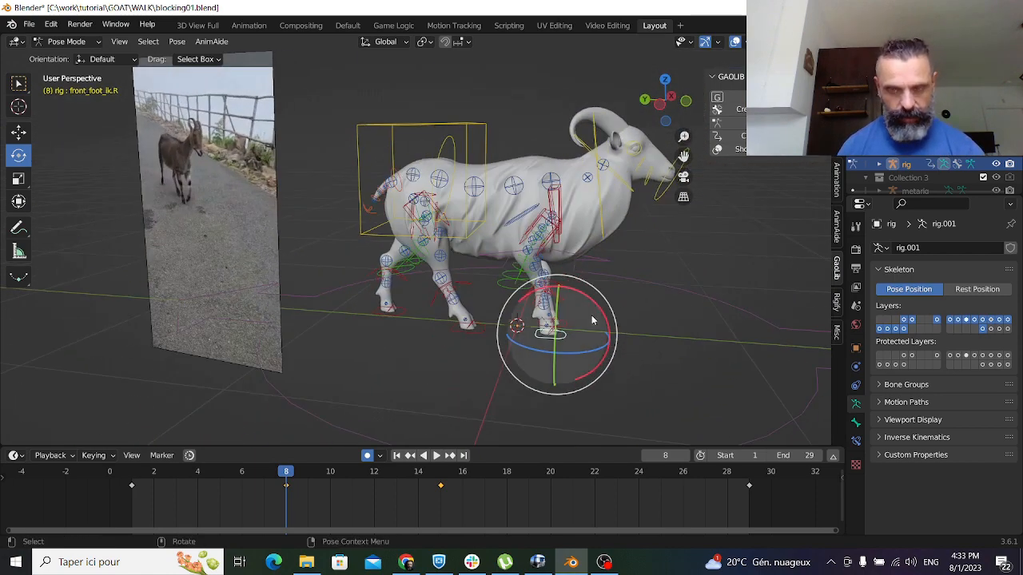
key(w)
drag(558, 293, 607, 304)
key(e)
scroll(630, 283, up, 2)
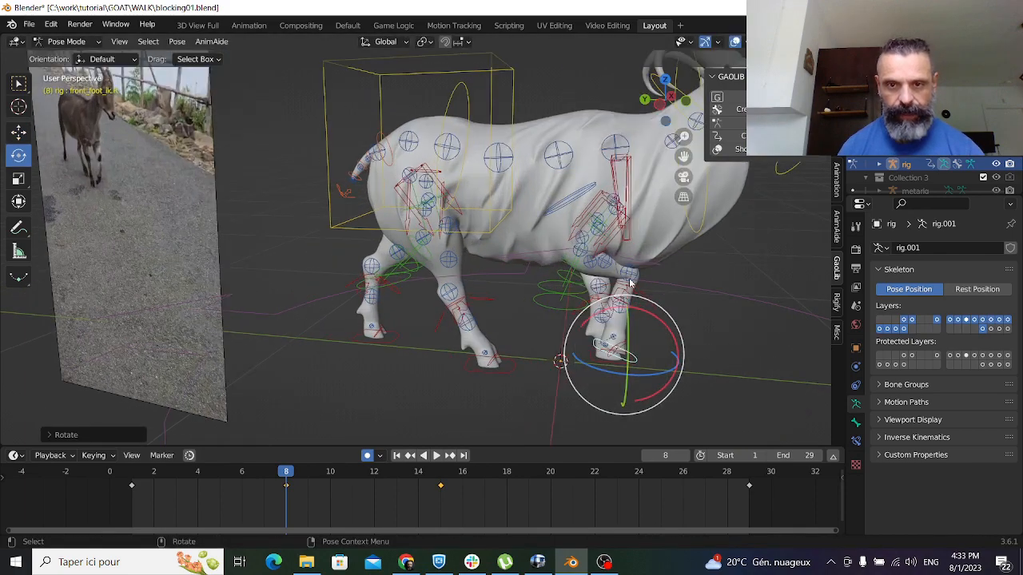
Rotate the right front thigh control around the X axis and raise it slightly at frame 8
alt+drag(598, 247, 637, 242)
click(611, 235)
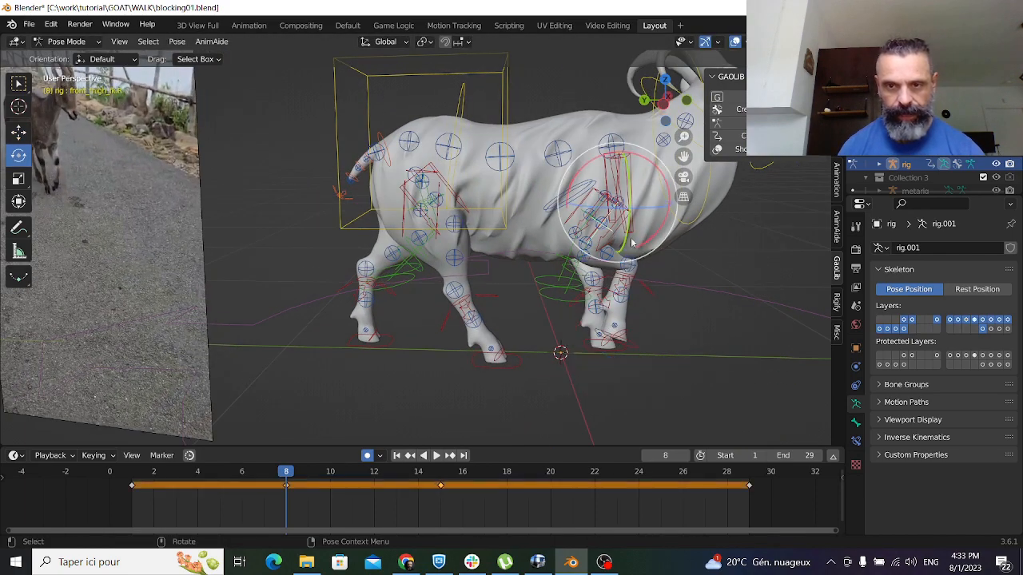
click(687, 267)
alt+drag(687, 269, 603, 242)
click(608, 234)
drag(660, 215, 661, 229)
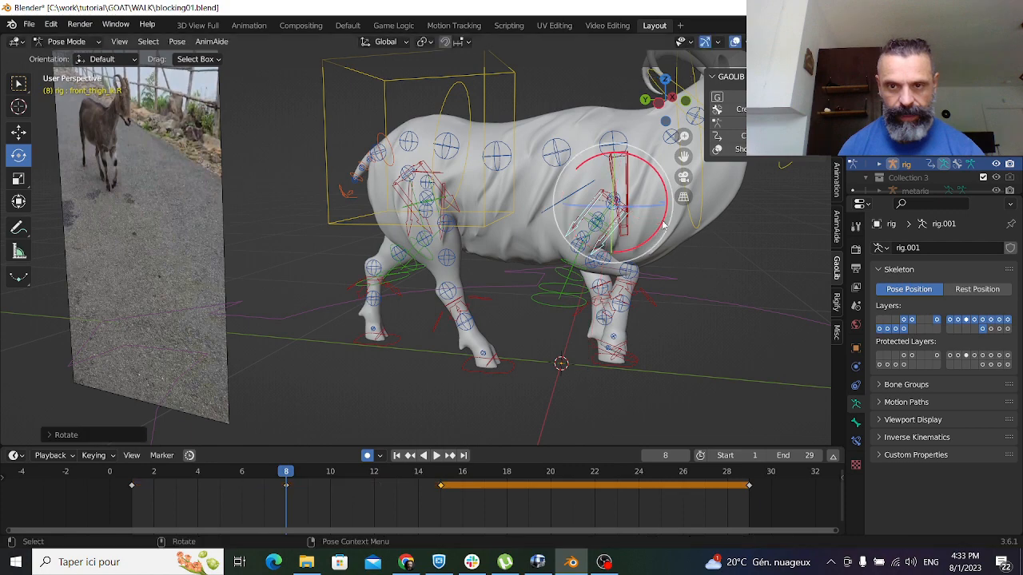
key(shift+space)
key(g)
drag(609, 190, 610, 183)
Shift the right front foot control sideways along the X axis and rotate it slightly around the Y axis at frame 8
middle_drag(629, 214, 466, 402)
click(471, 414)
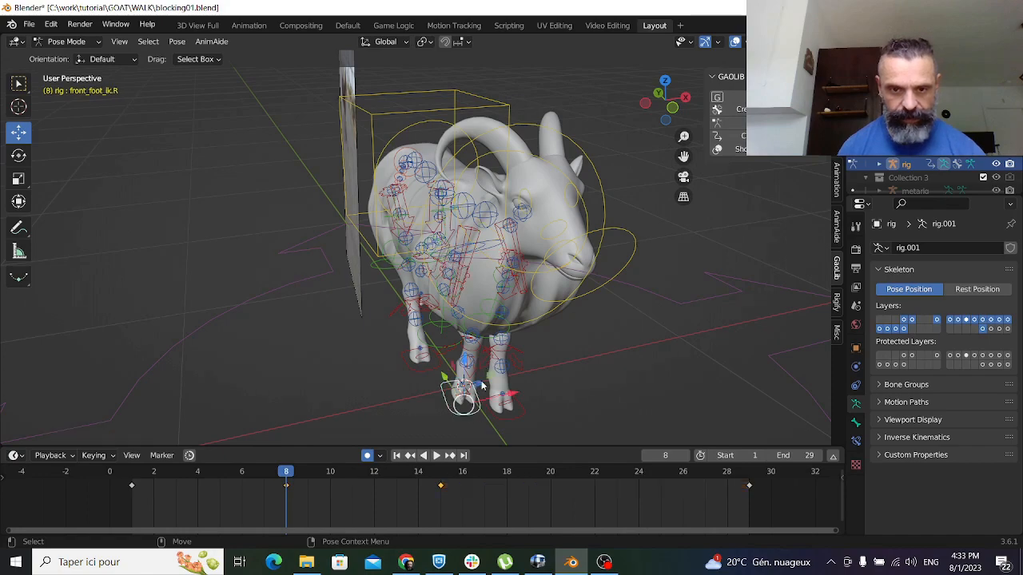
key(g)
key(x)
click(479, 397)
middle_drag(479, 397, 669, 356)
key(r)
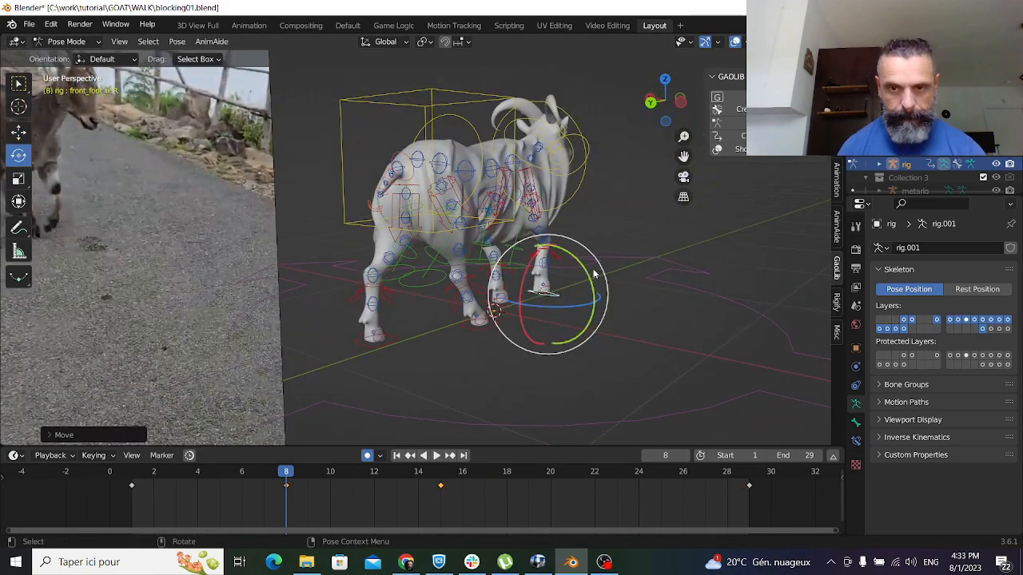
drag(593, 274, 594, 272)
Raise the chest control and rotate it around the X axis at frame 8
middle_drag(596, 274, 565, 229)
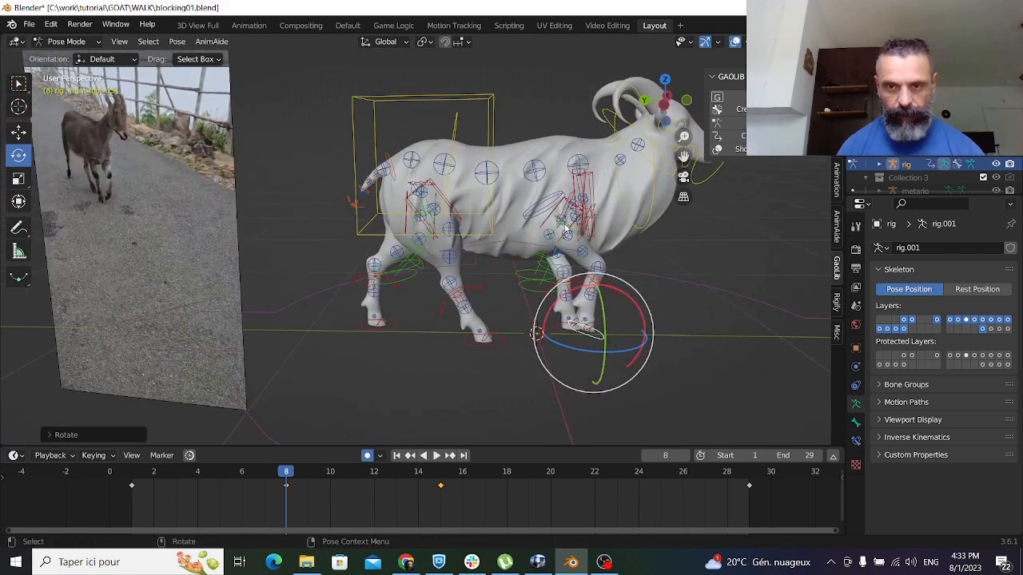
click(579, 168)
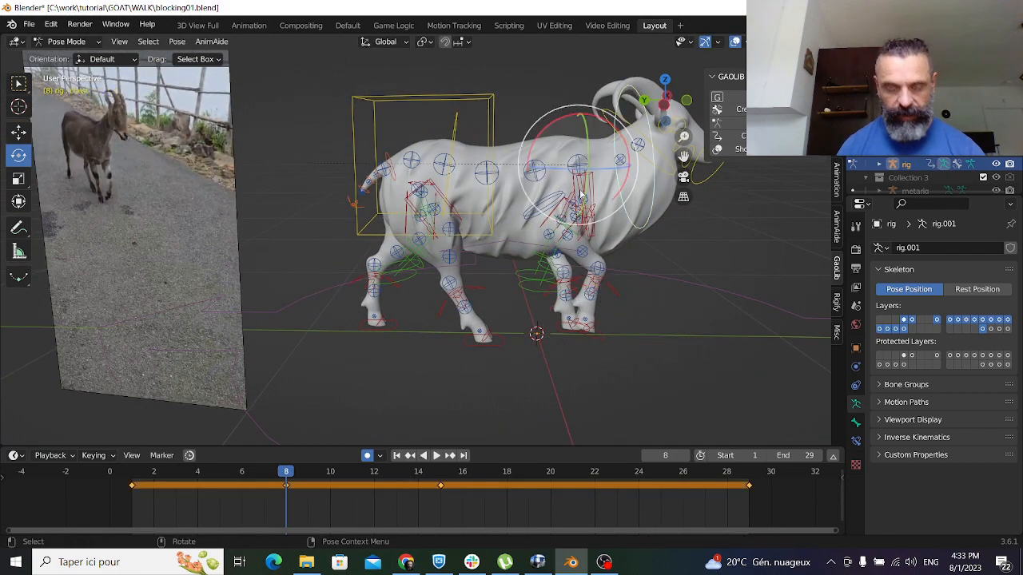
key(w)
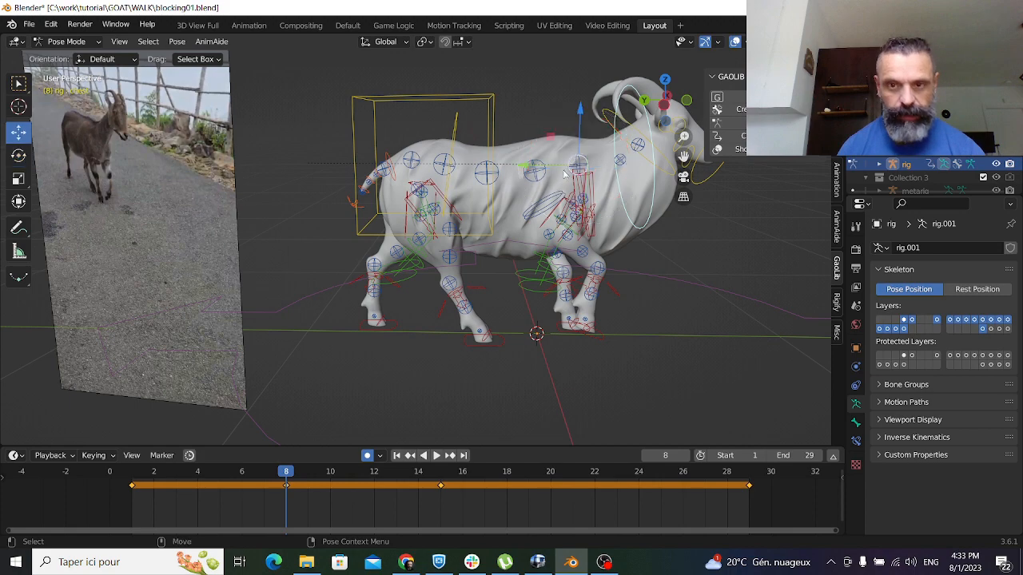
drag(581, 135, 627, 149)
key(e)
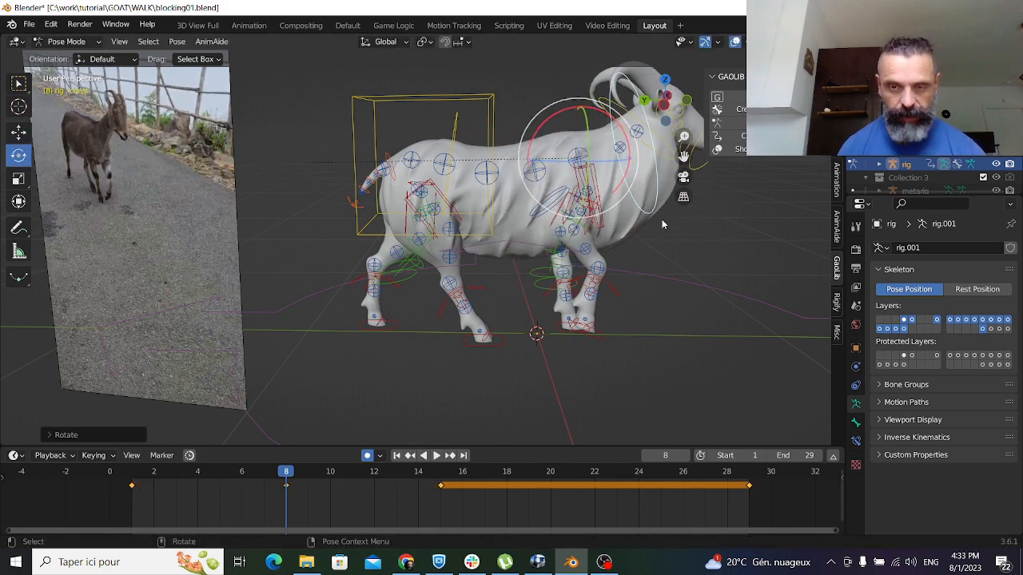
Rotate the head and neck controls to adjust the goat's head pose at frame 8
middle_drag(662, 219, 335, 228)
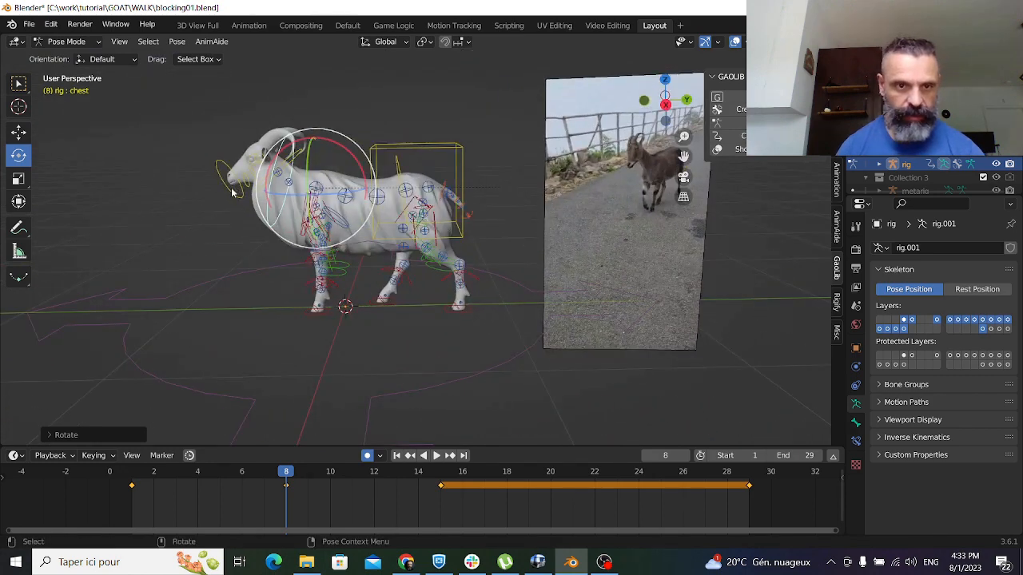
click(264, 195)
middle_drag(265, 194, 306, 139)
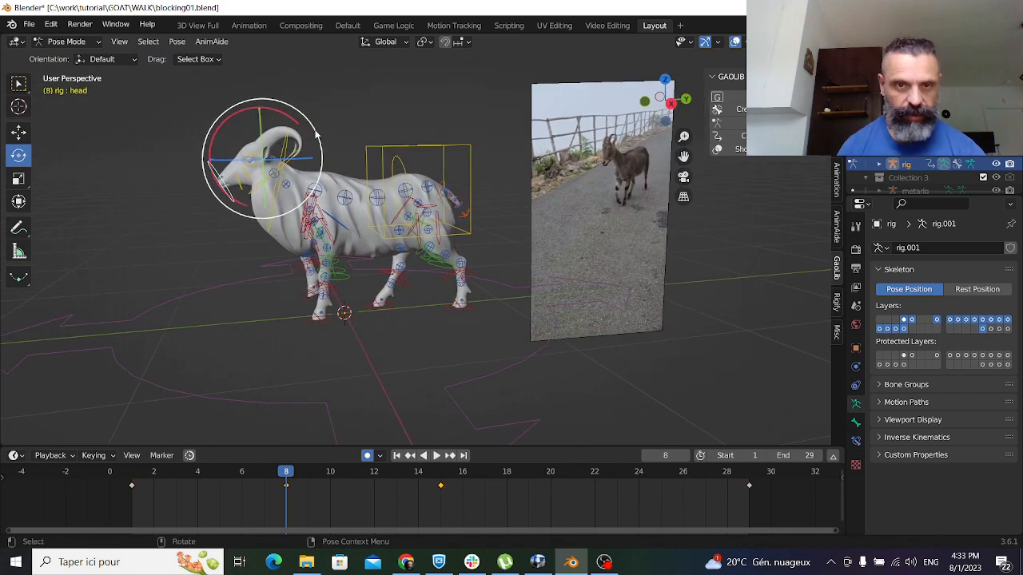
mouse_move(306, 139)
mouse_down()
mouse_move(284, 110)
mouse_move(311, 156)
mouse_move(313, 145)
mouse_up()
click(266, 190)
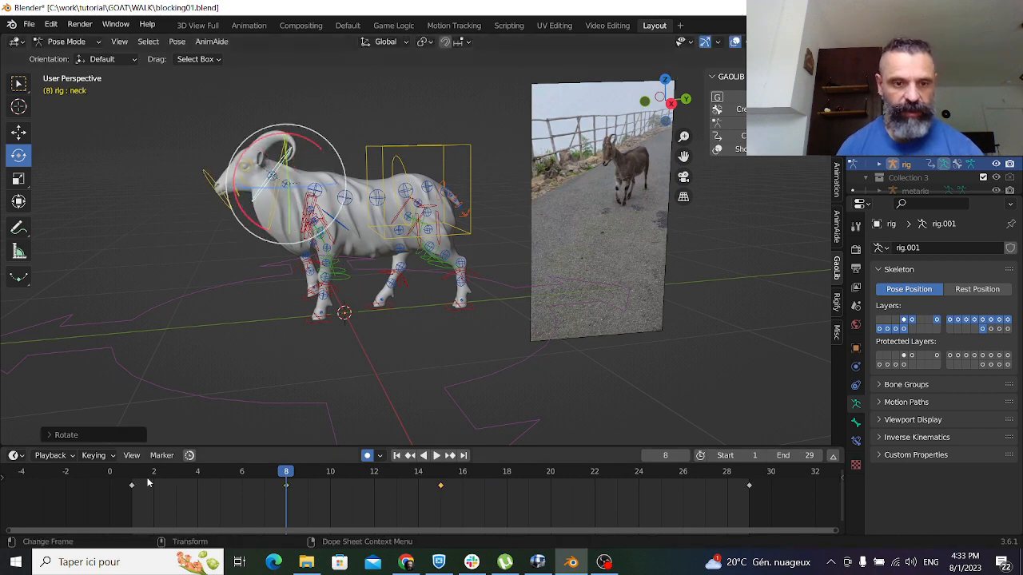
Play the opening frames and scrub to frame 8 to check the chest and head motion against the reference footage
click(148, 482)
key(space)
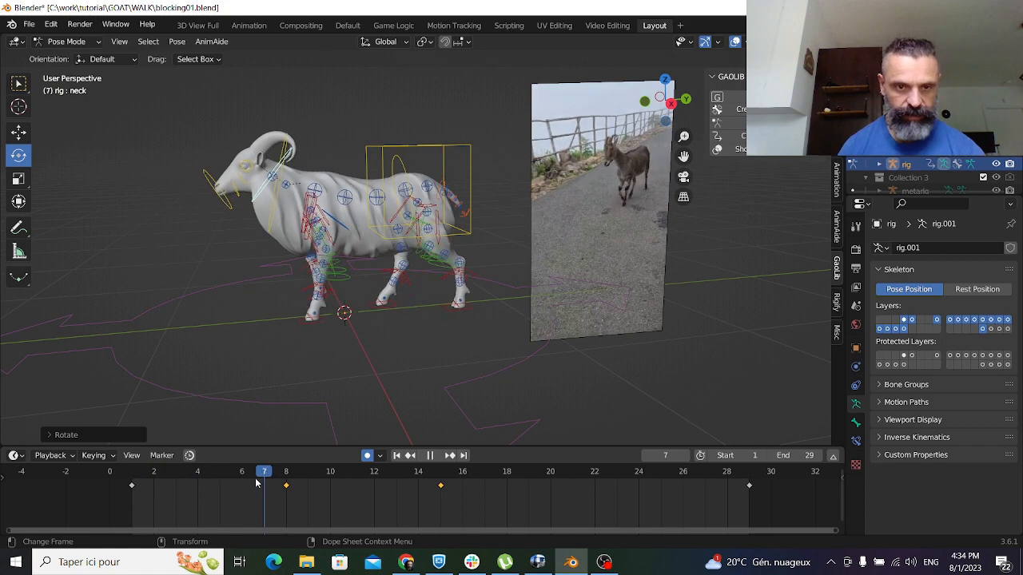
mouse_move(278, 478)
mouse_down()
mouse_move(128, 480)
mouse_move(279, 484)
mouse_up()
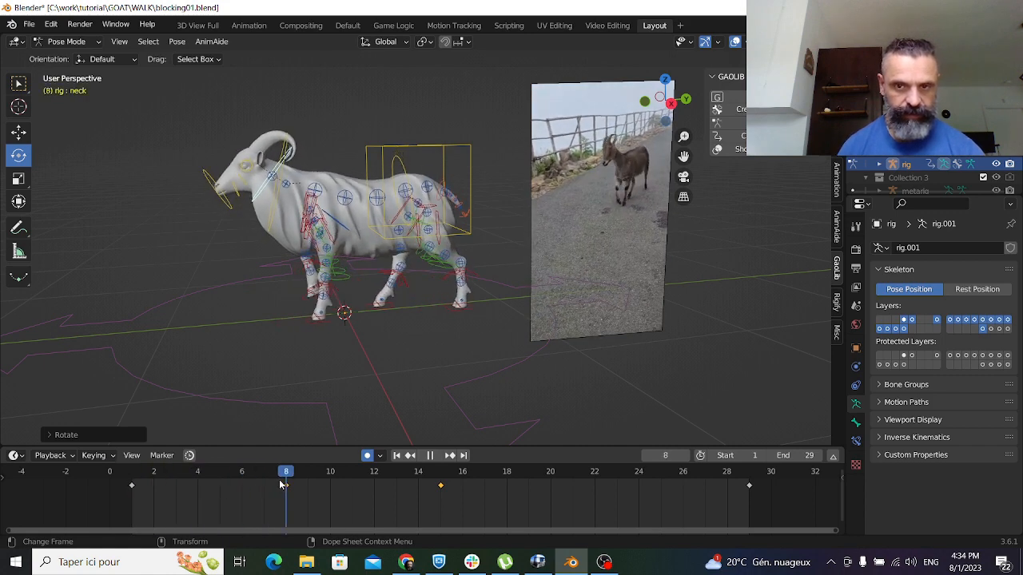
key(space)
Try moving the right front foot control forward along the Y axis at frame 8, and undo the move
middle_drag(300, 424, 590, 382)
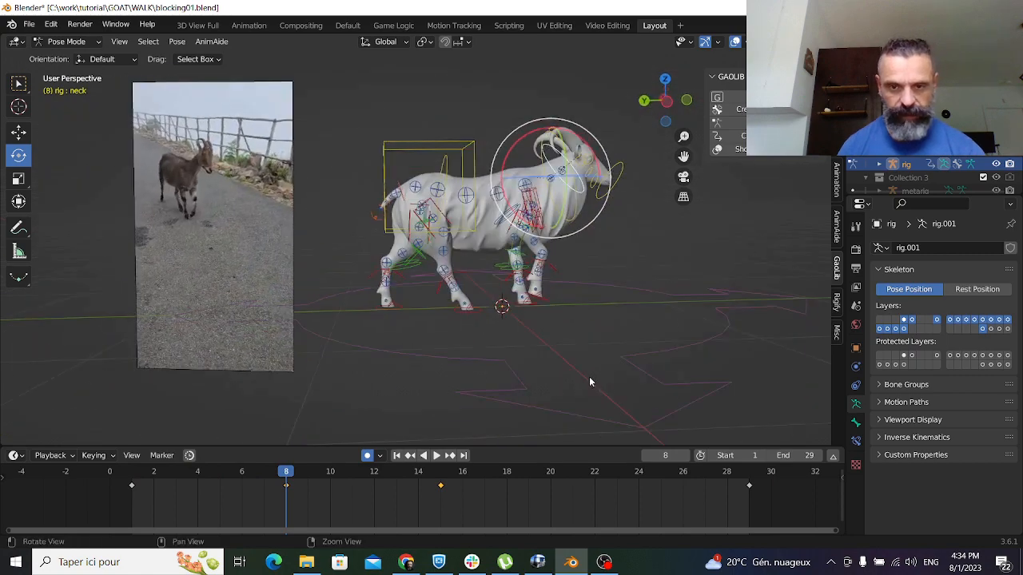
click(545, 302)
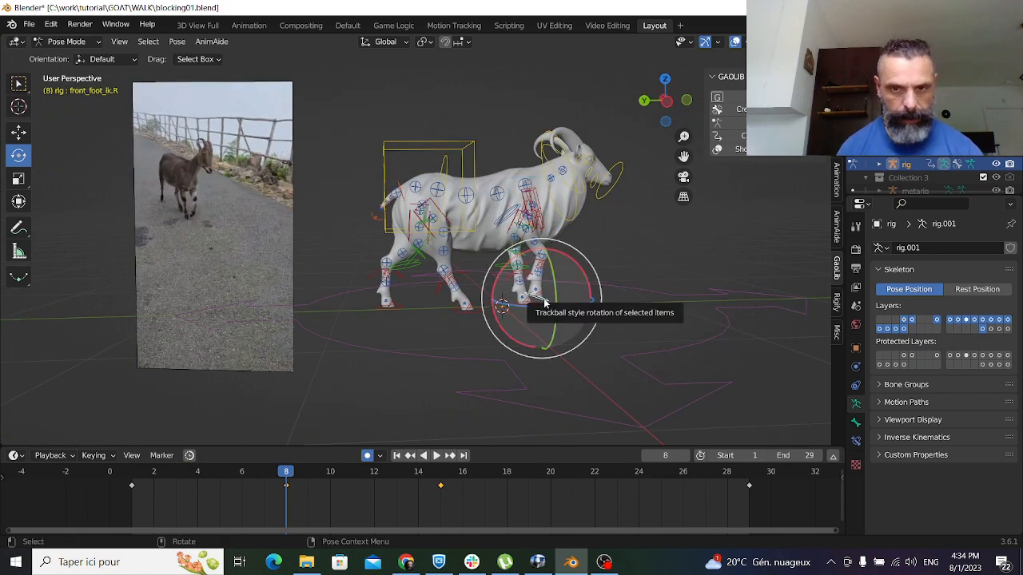
key(g)
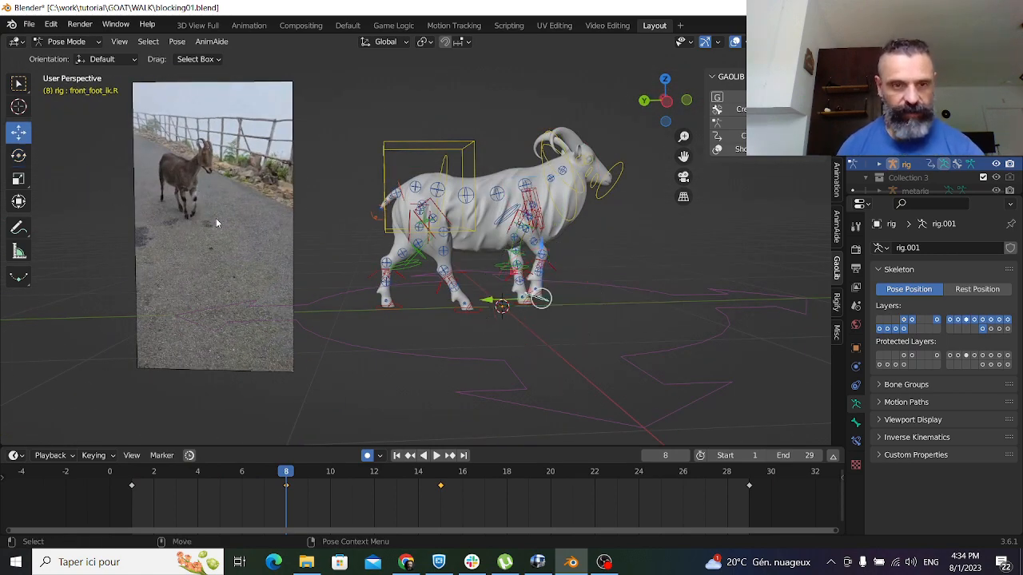
drag(501, 300, 513, 300)
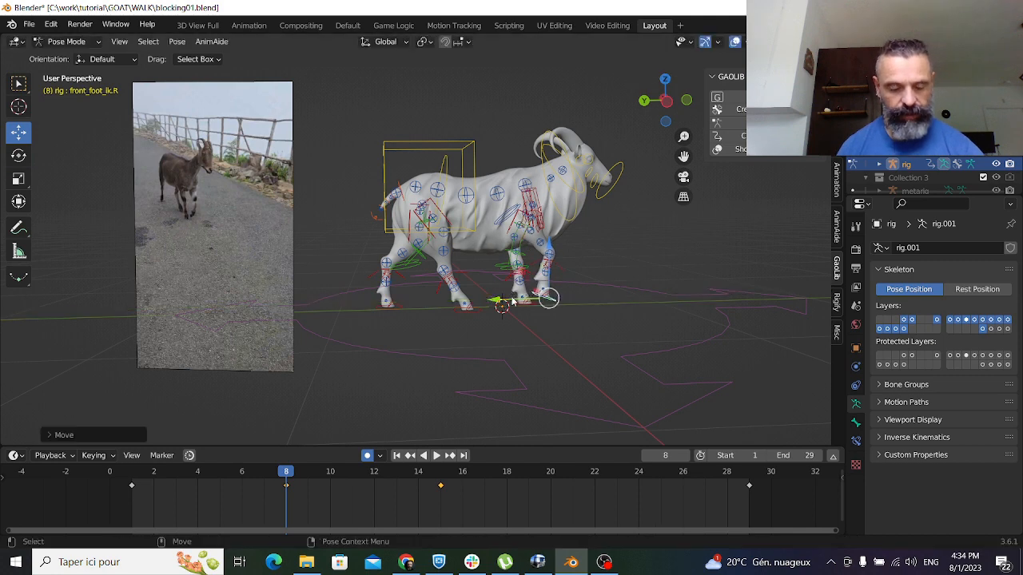
key(ctrl+z)
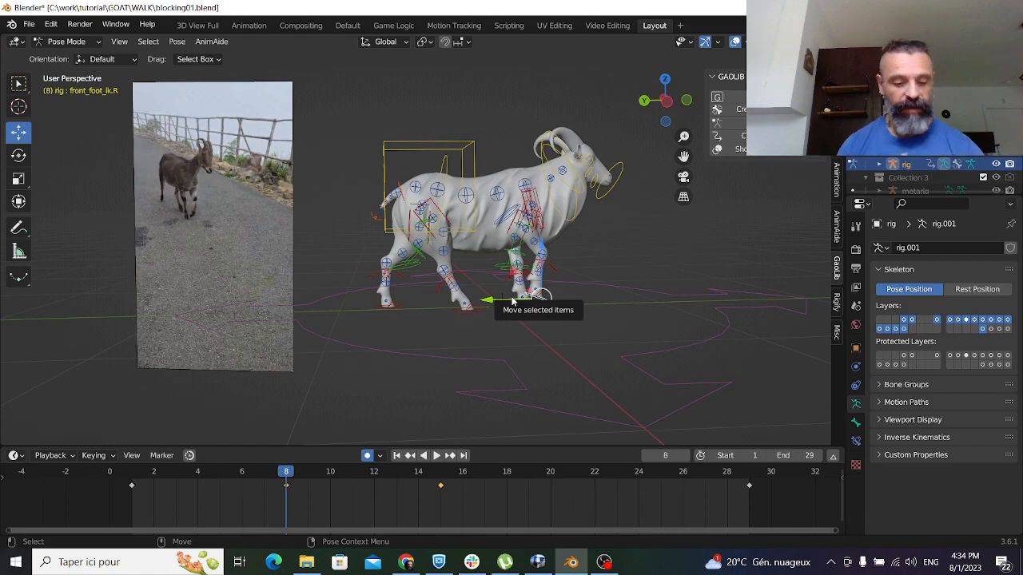
Move the right front foot control slightly forward and rotate it around the X axis at frame 8, fine-tuning its position
scroll(538, 300, up, 2)
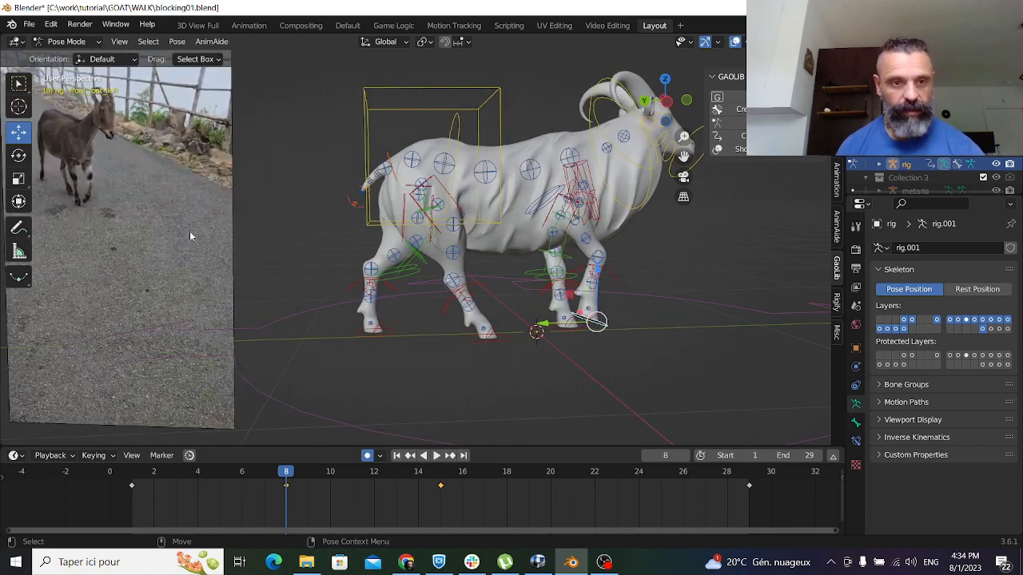
middle_drag(186, 252, 222, 267)
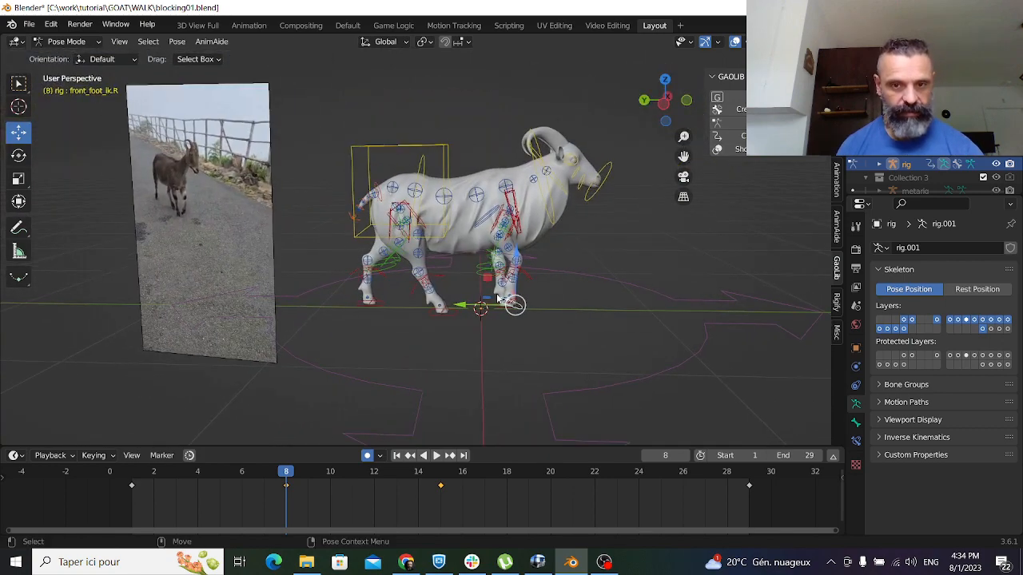
scroll(497, 297, up, 3)
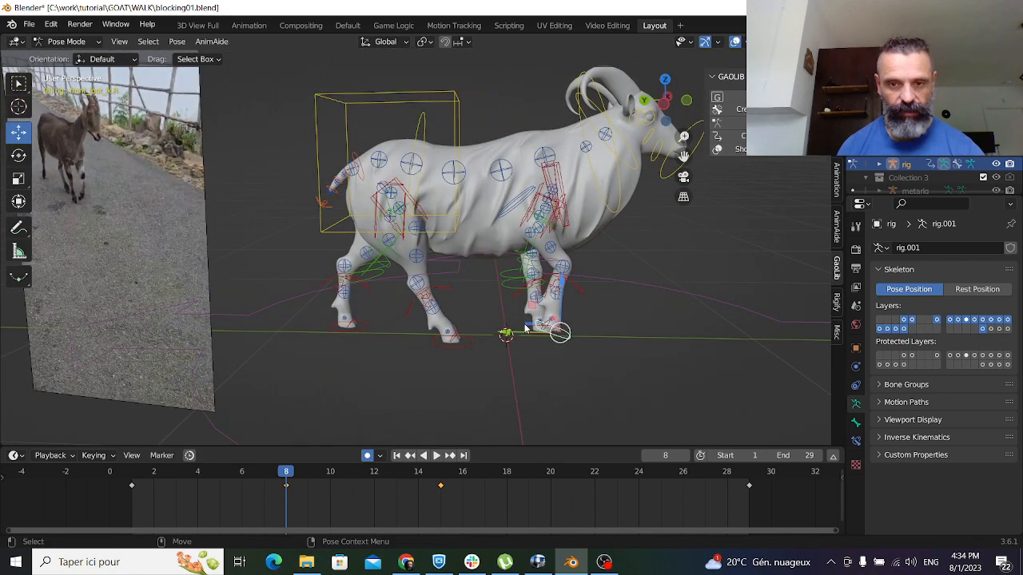
drag(517, 332, 533, 333)
key(r)
drag(614, 301, 581, 294)
key(g)
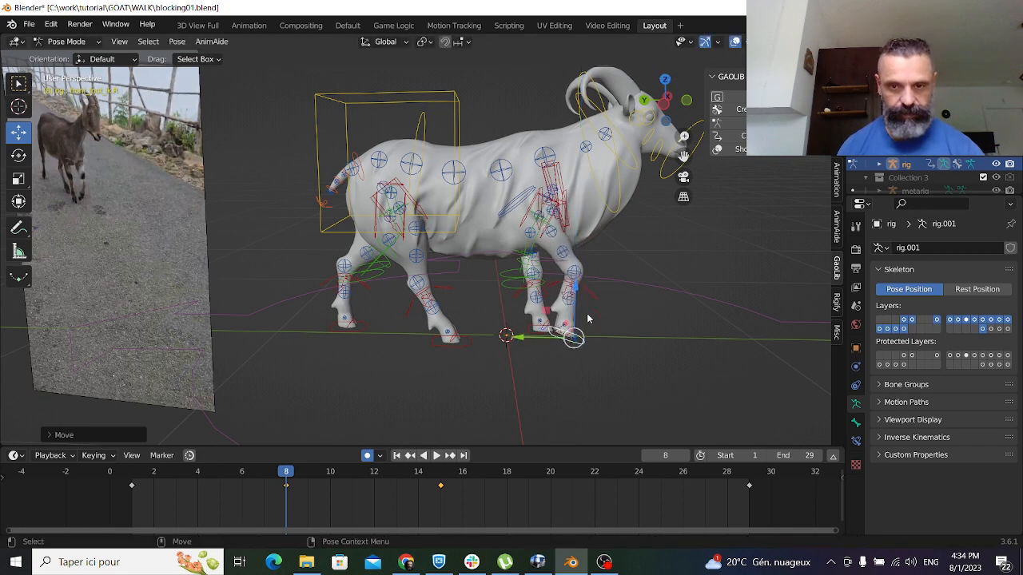
drag(549, 346, 548, 325)
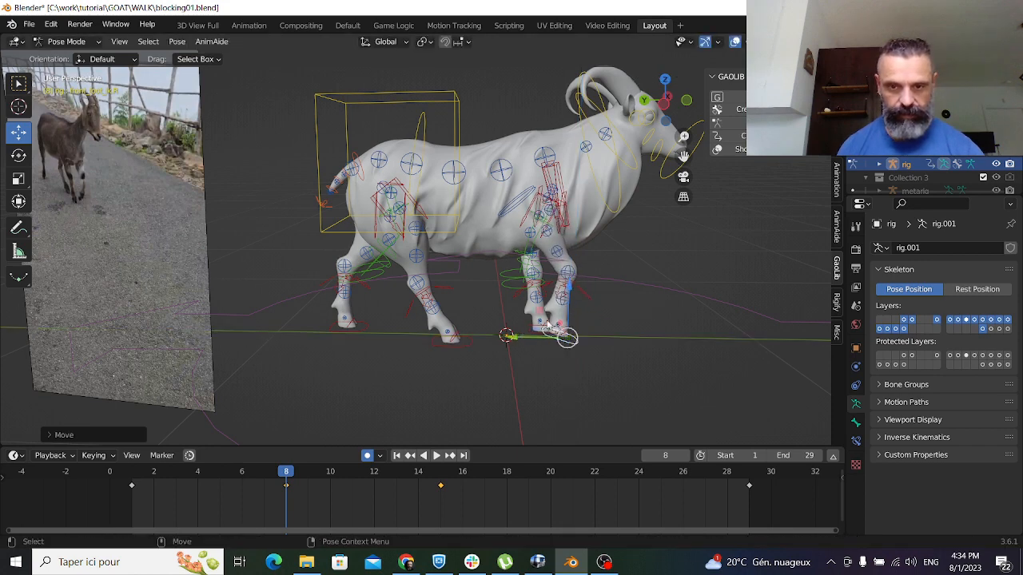
Rotate the right front heel control around the X axis at frame 8
click(585, 296)
key(e)
drag(600, 295, 611, 302)
click(630, 302)
Rotate the right front toe control around the X axis to bend the hoof at frame 8
scroll(630, 302, up, 2)
alt+middle_drag(610, 316, 556, 279)
scroll(607, 336, up, 1)
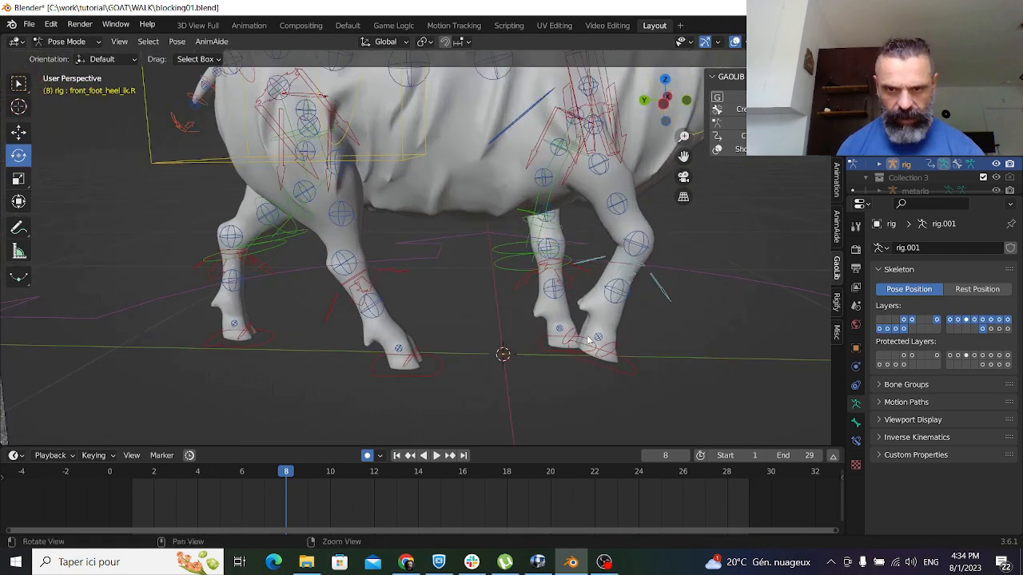
alt+middle_drag(612, 339, 580, 305)
click(582, 303)
mouse_move(605, 290)
mouse_down()
mouse_move(607, 282)
mouse_move(618, 297)
mouse_up()
Scrub and play between the opening frames and frame 15 to check the front leg motion, and return to frame 8
scroll(619, 296, down, 2)
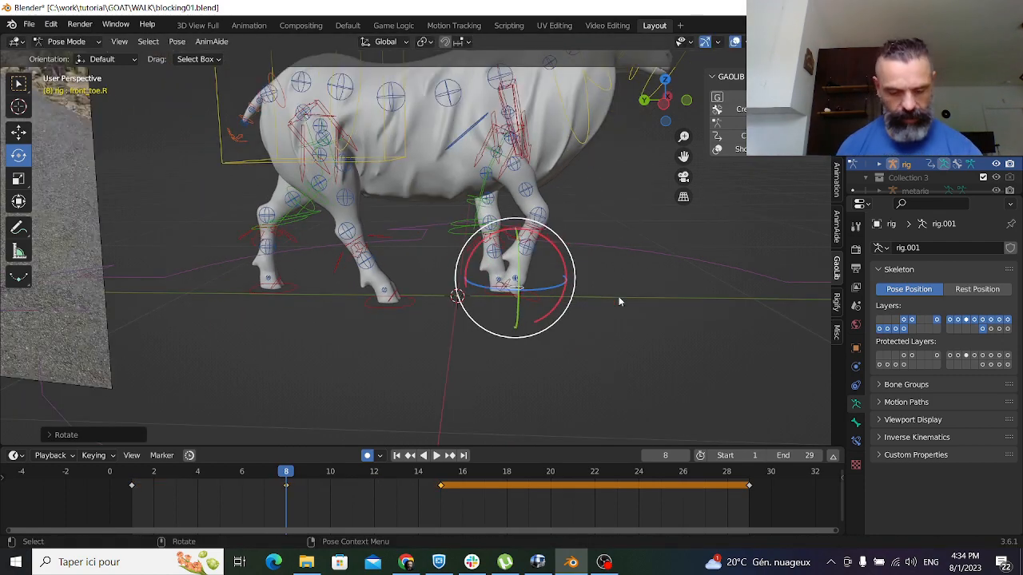
middle_drag(619, 296, 370, 307)
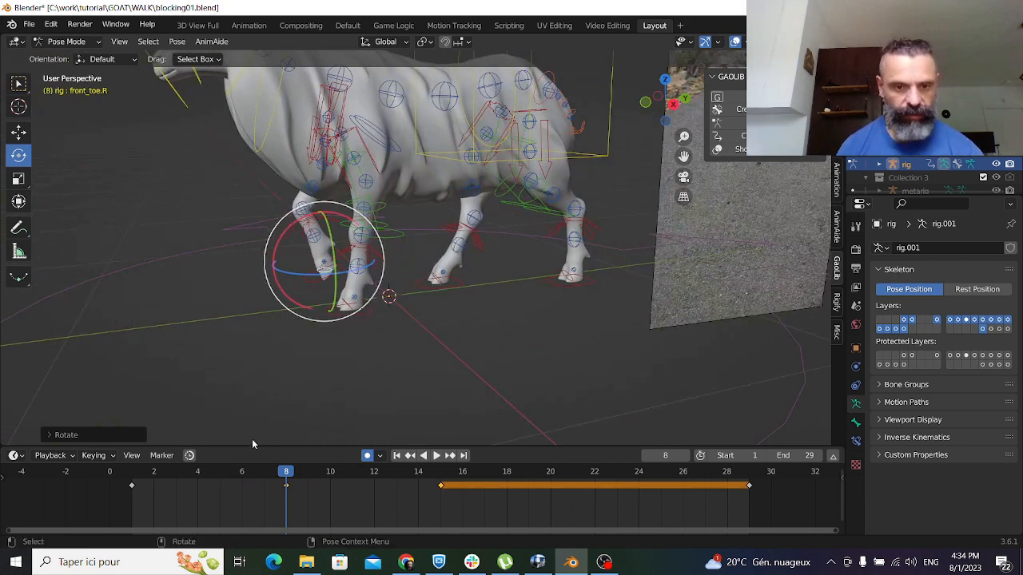
drag(152, 471, 383, 475)
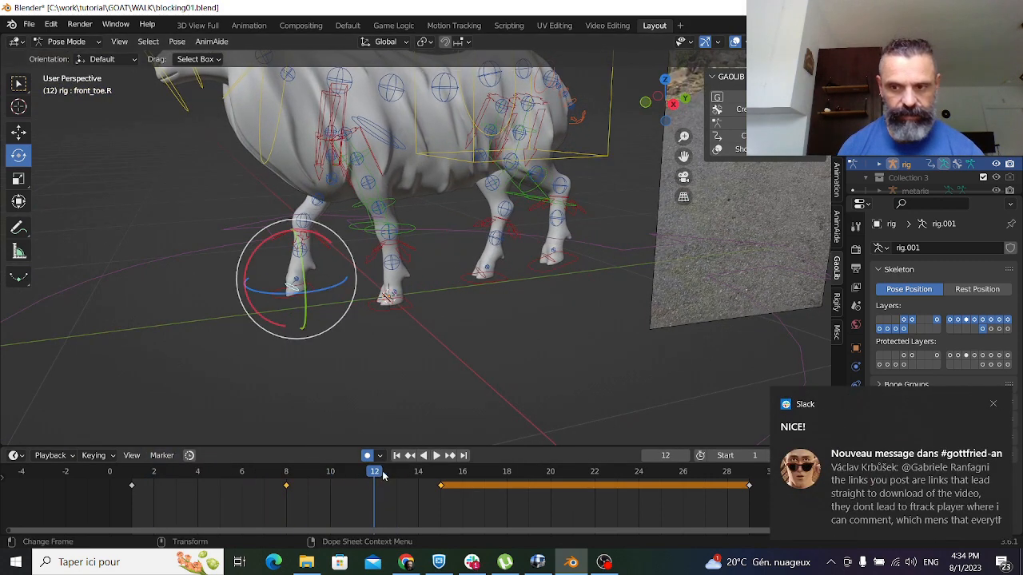
click(992, 405)
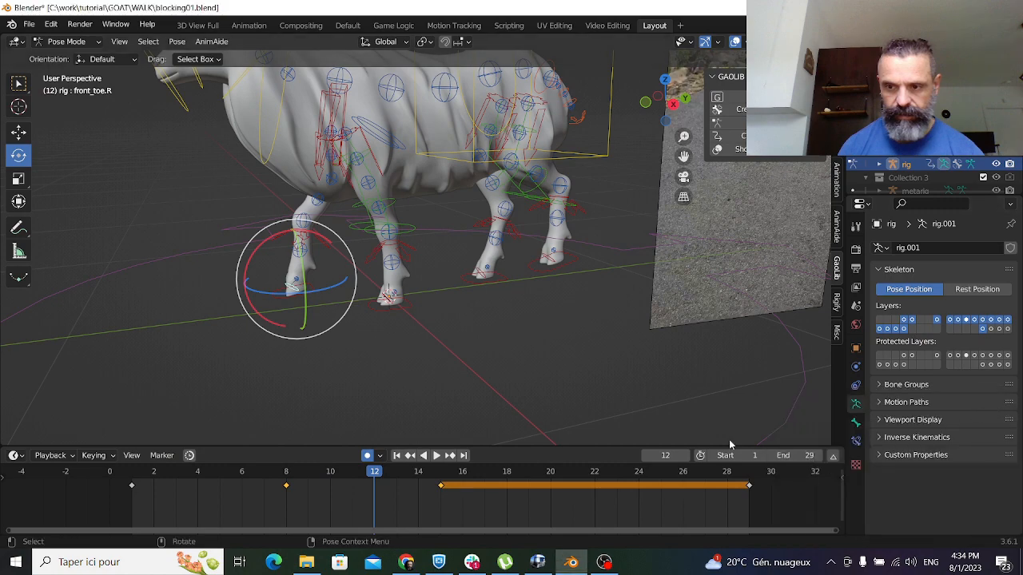
click(286, 479)
key(space)
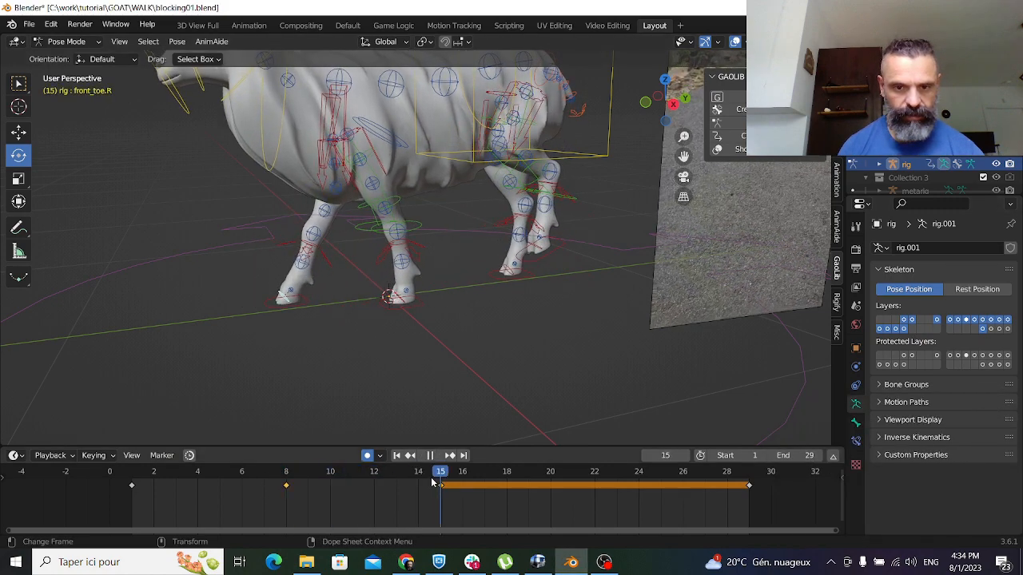
click(285, 477)
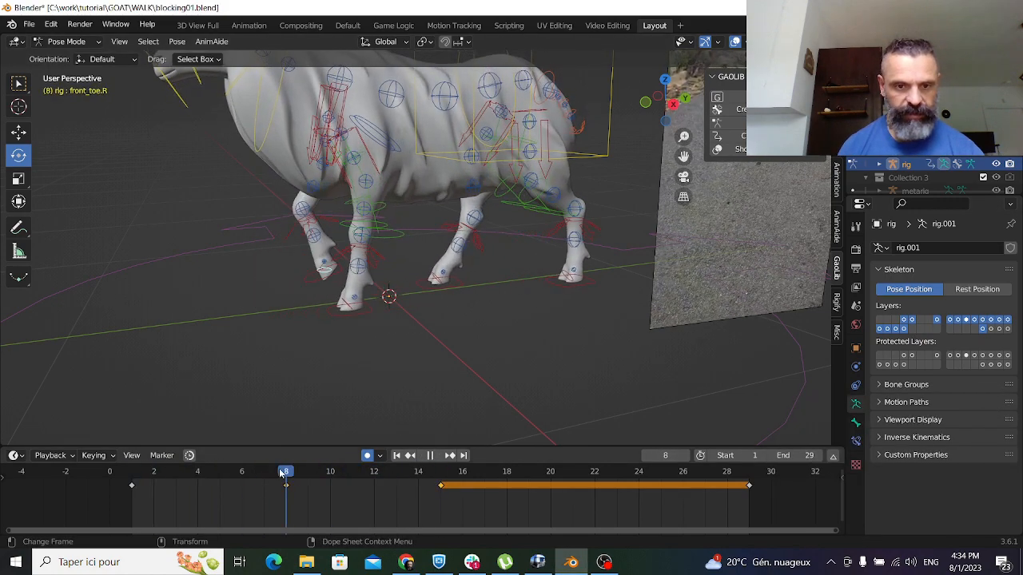
Select all rig controls and copy the goat's pose at frame 8
scroll(402, 314, down, 4)
middle_drag(329, 318, 300, 322)
click(125, 325)
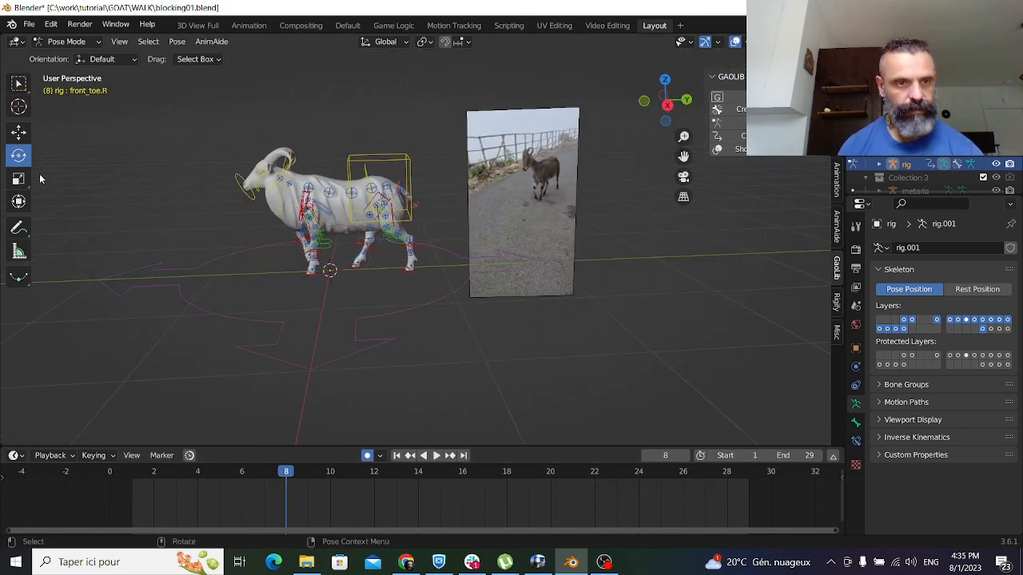
click(18, 85)
scroll(167, 145, down, 3)
drag(136, 132, 556, 354)
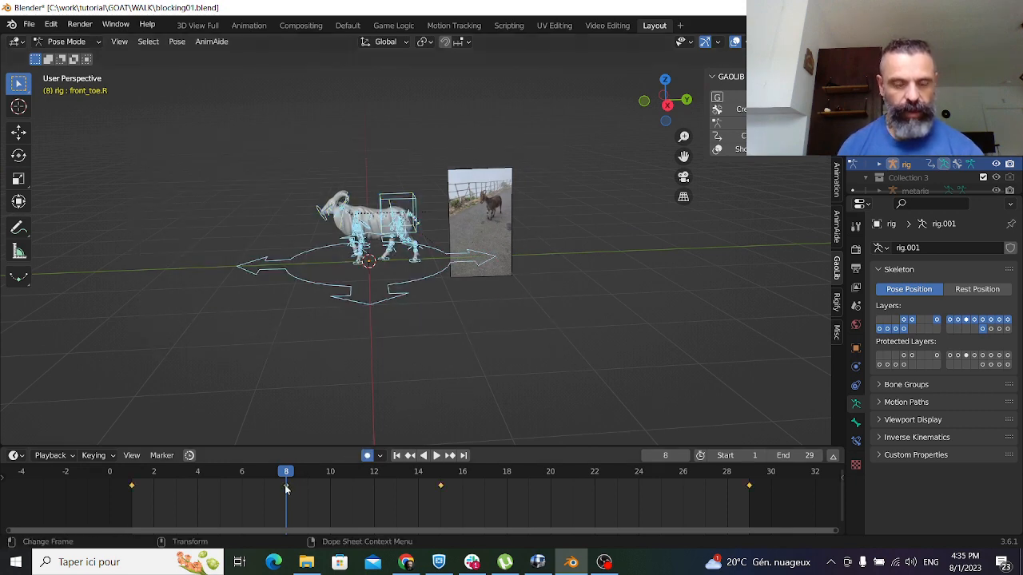
right_click(288, 485)
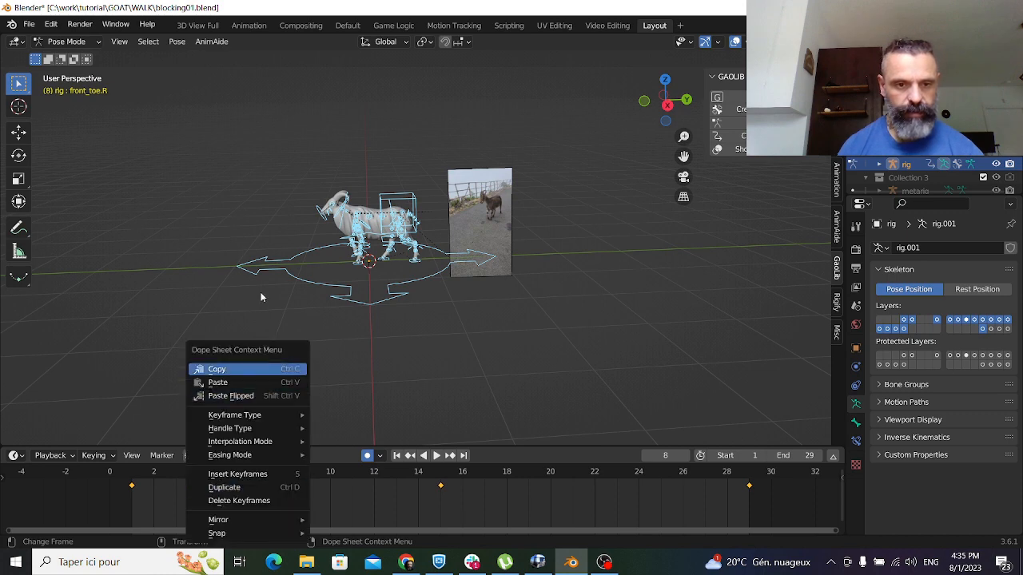
click(174, 44)
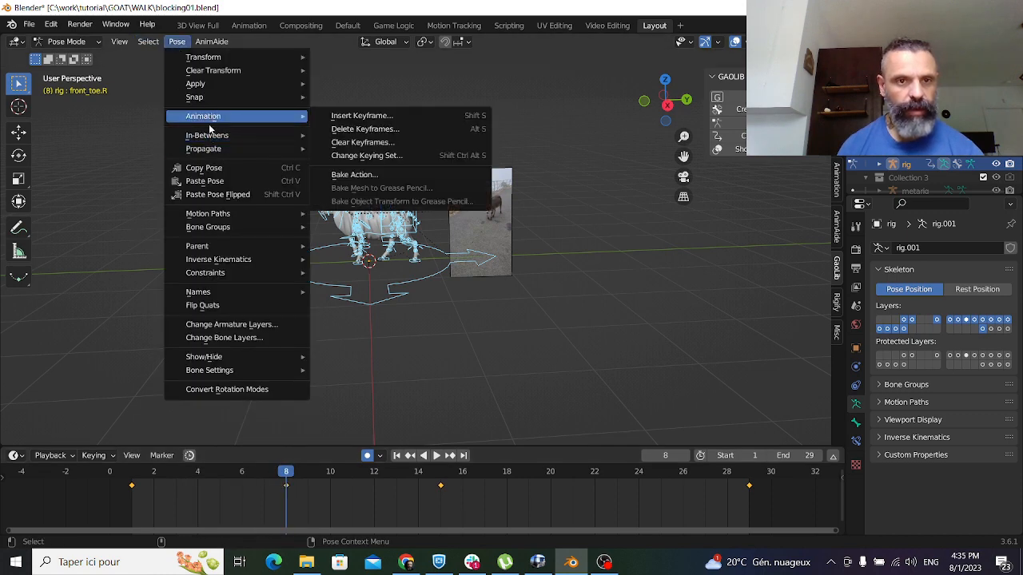
click(224, 169)
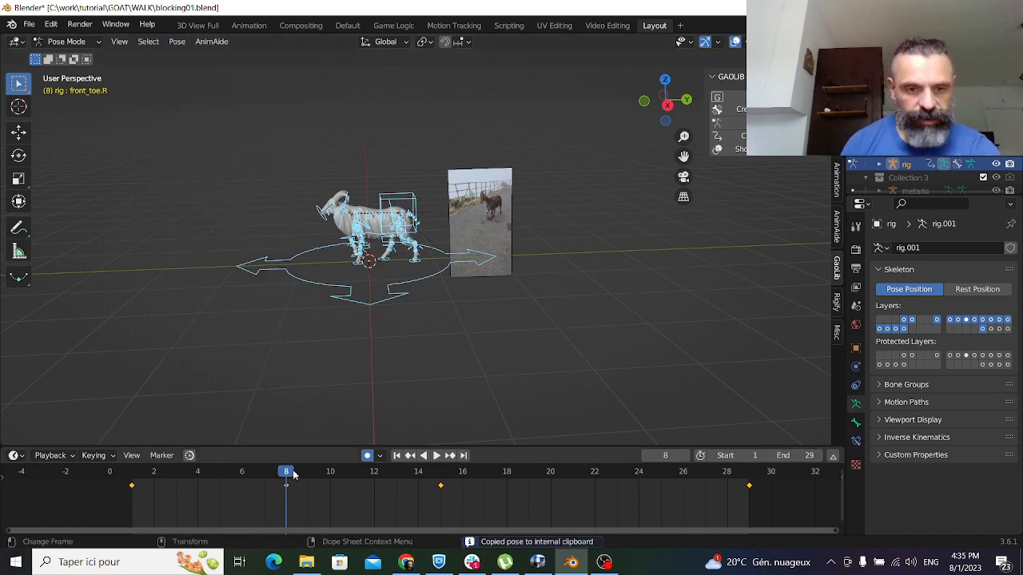
Paste the copied pose flipped onto all controls at frame 22
key(space)
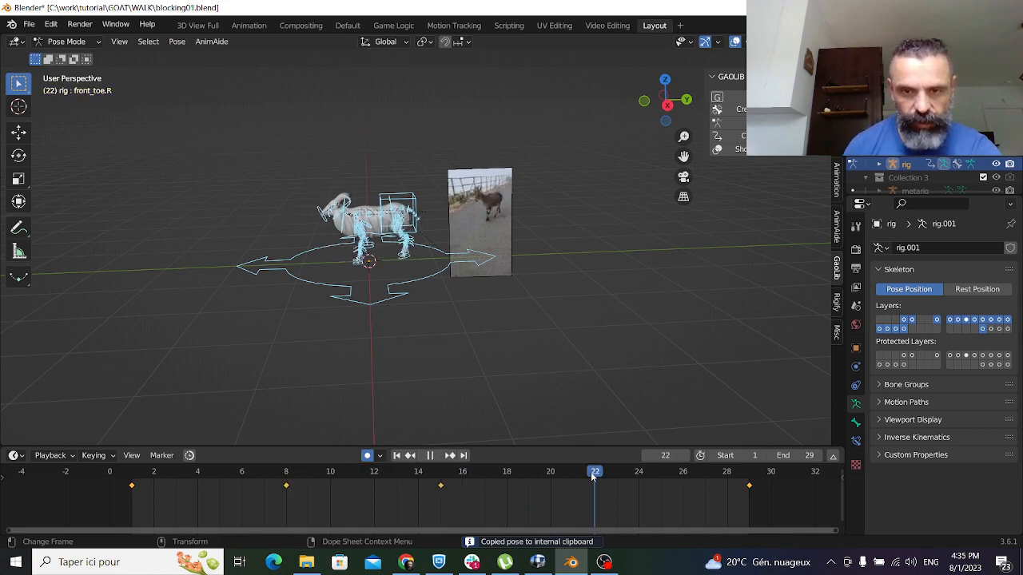
scroll(537, 338, up, 2)
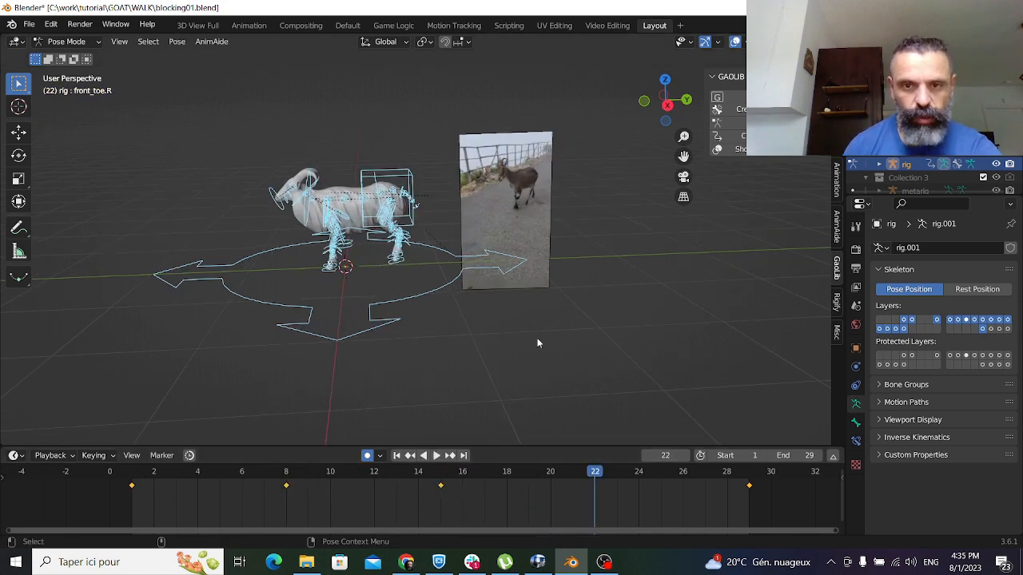
right_click(597, 491)
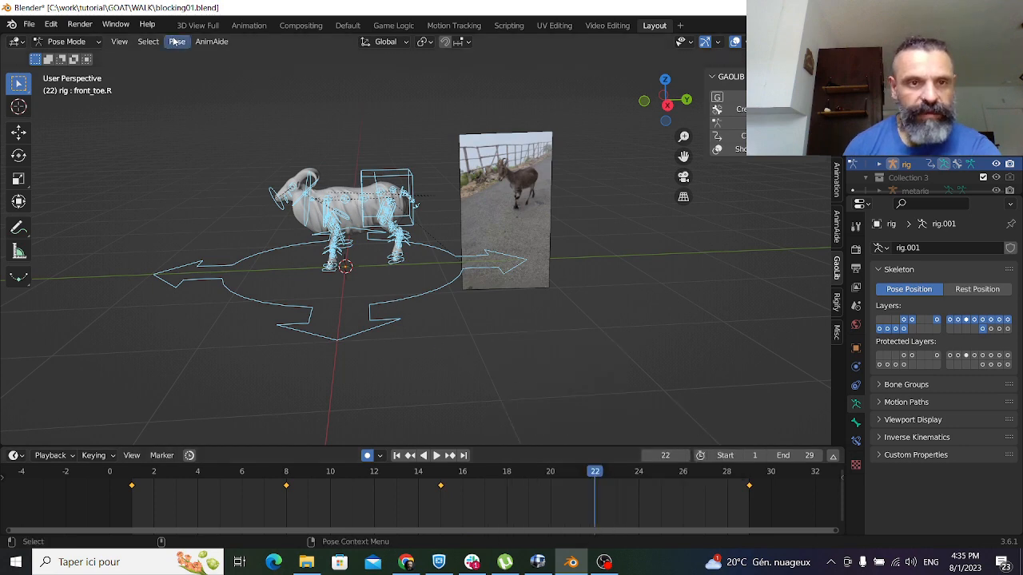
click(175, 41)
click(236, 195)
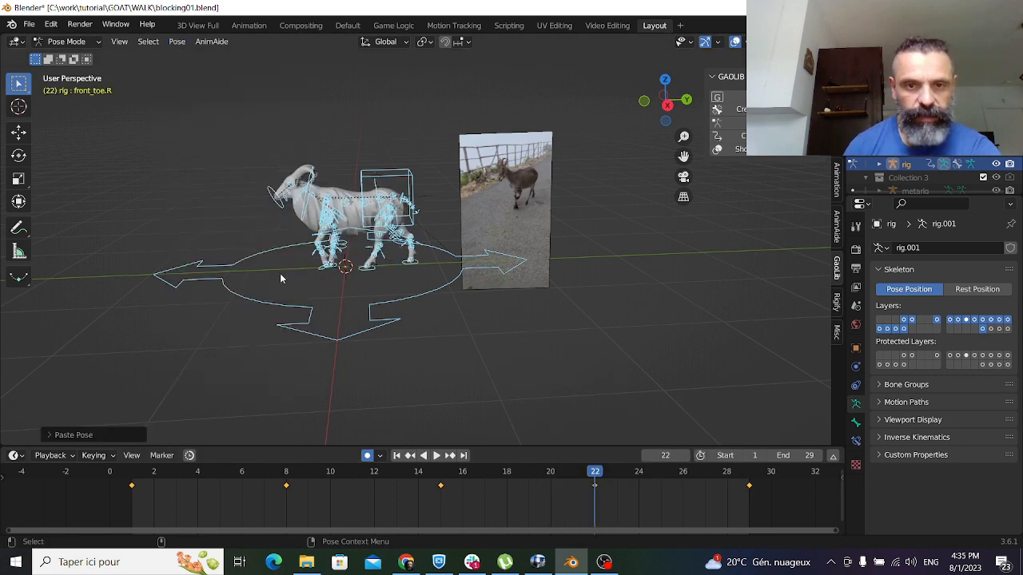
Scrub and play through the walk cycle to check the mirrored passing pose, and go to frame 4
drag(439, 475, 770, 485)
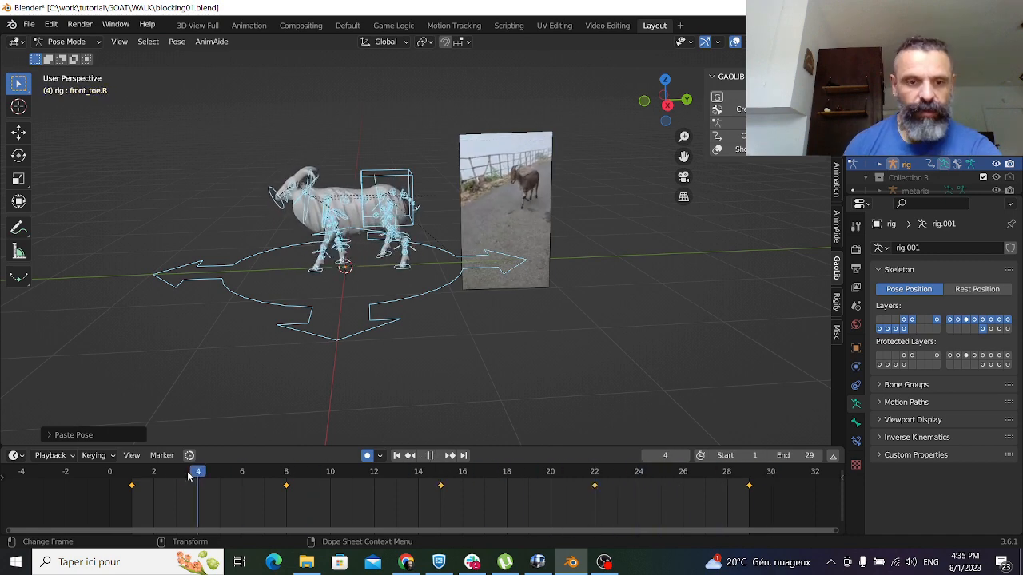
key(space)
scroll(251, 368, up, 3)
scroll(256, 366, down, 1)
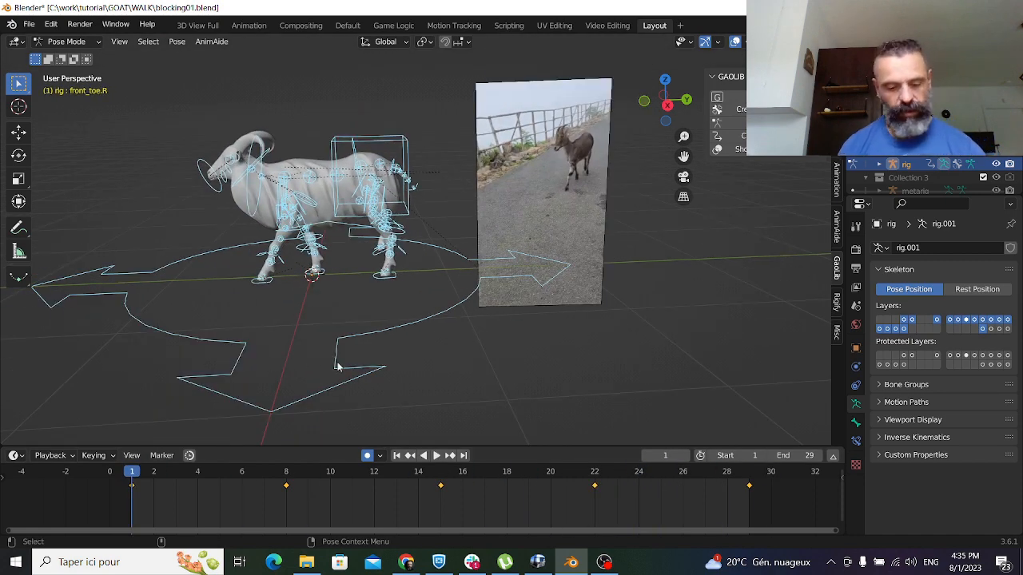
shift+middle_drag(338, 363, 378, 358)
key(space)
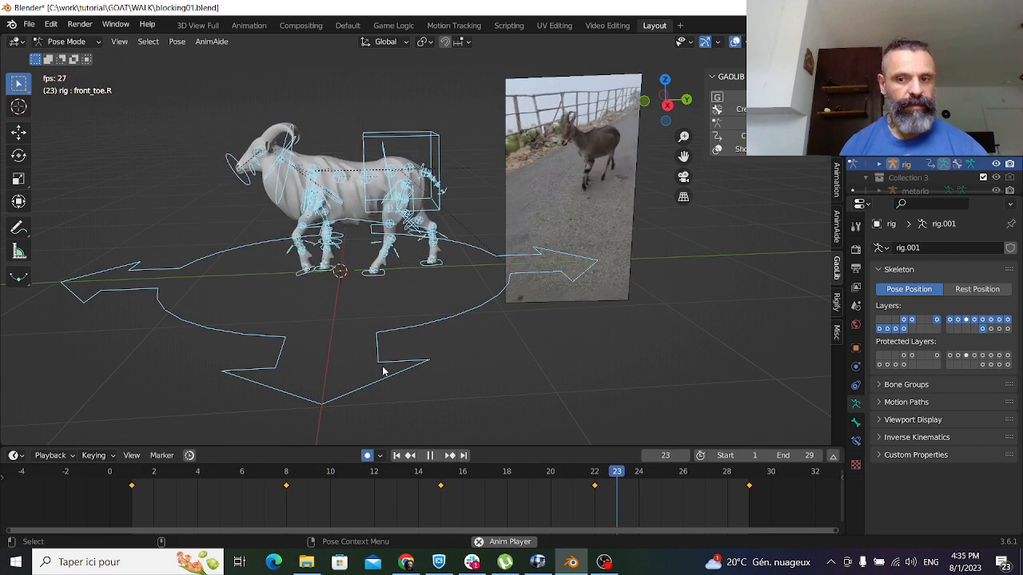
key(space)
drag(182, 476, 268, 478)
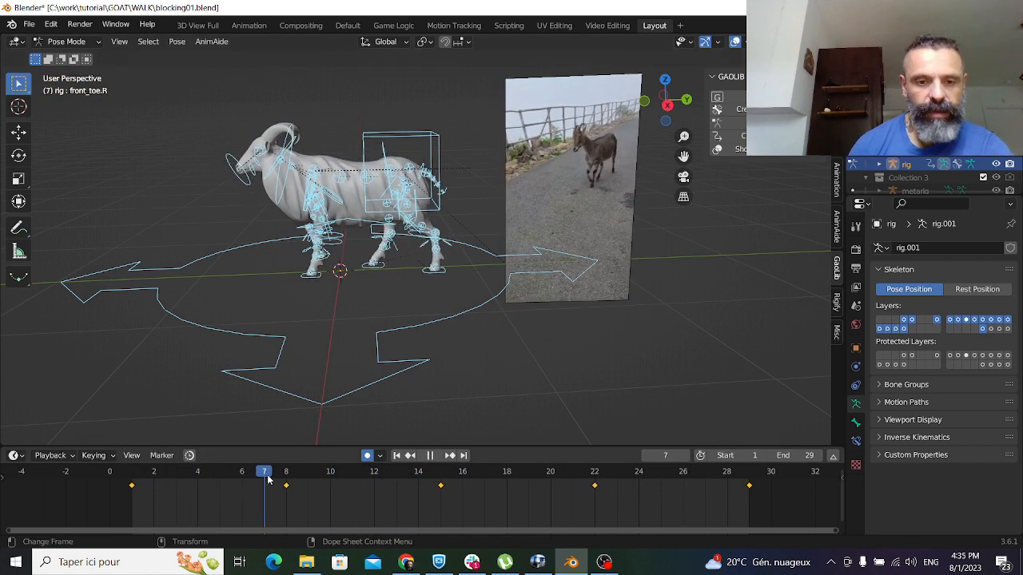
drag(337, 474, 203, 483)
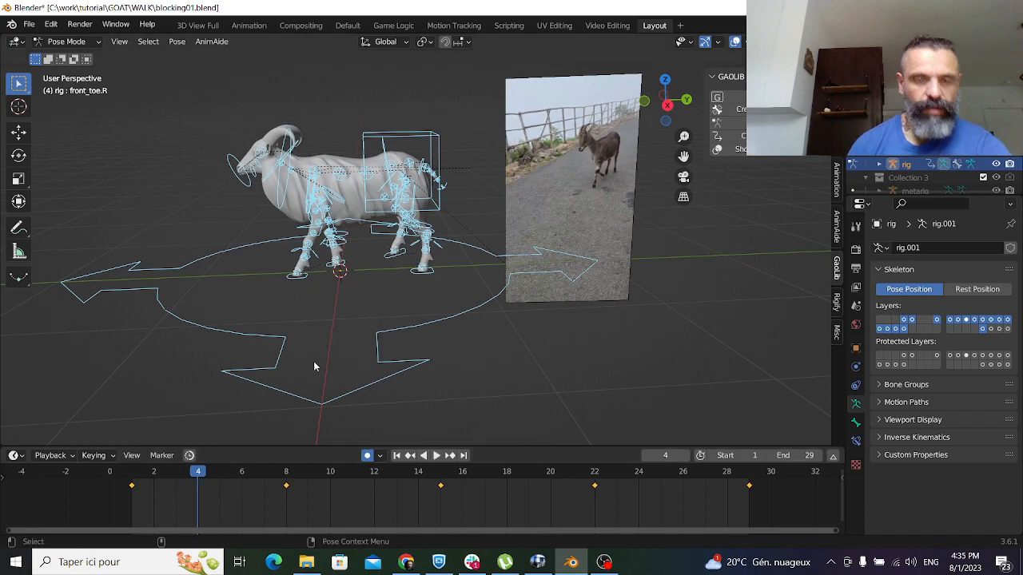
Rotate the right front foot control around the X axis at frame 4, lifting the heel
scroll(313, 366, up, 3)
middle_drag(312, 336, 631, 370)
click(617, 317)
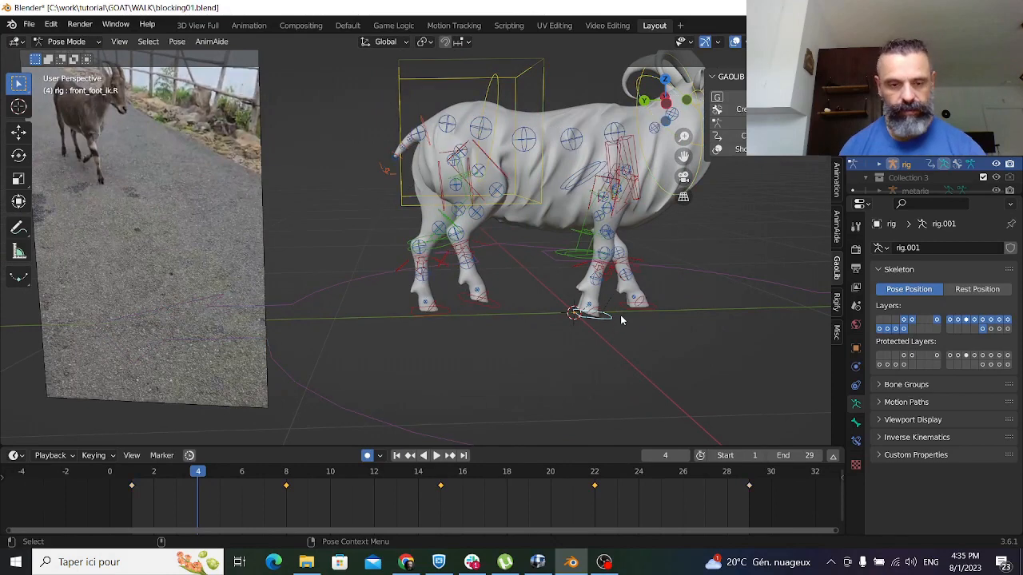
key(shift+space)
key(r)
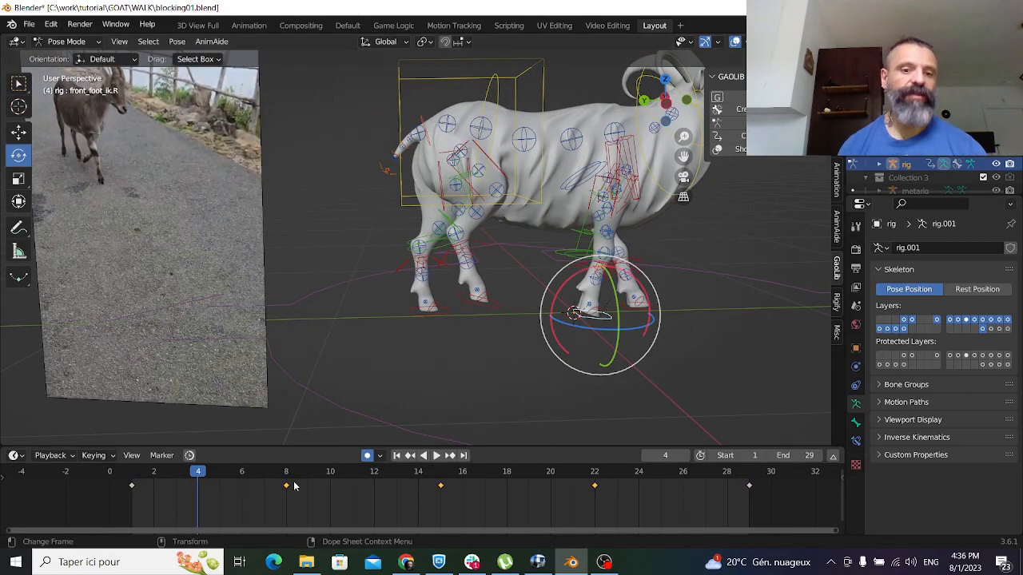
drag(574, 347, 664, 274)
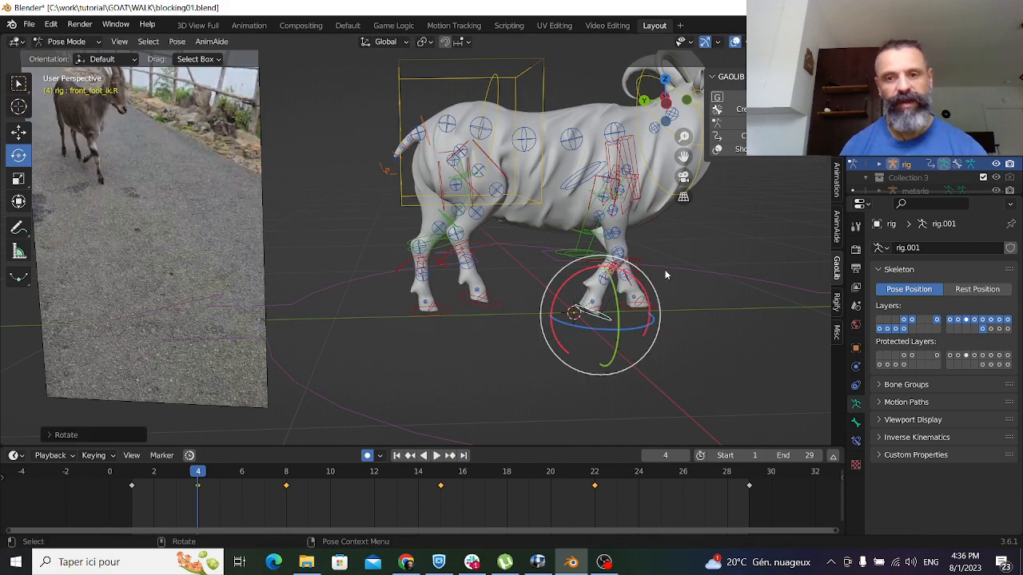
scroll(705, 254, up, 2)
scroll(673, 278, up, 1)
shift+middle_drag(730, 298, 653, 280)
scroll(679, 279, down, 1)
scroll(690, 284, down, 1)
drag(662, 277, 666, 275)
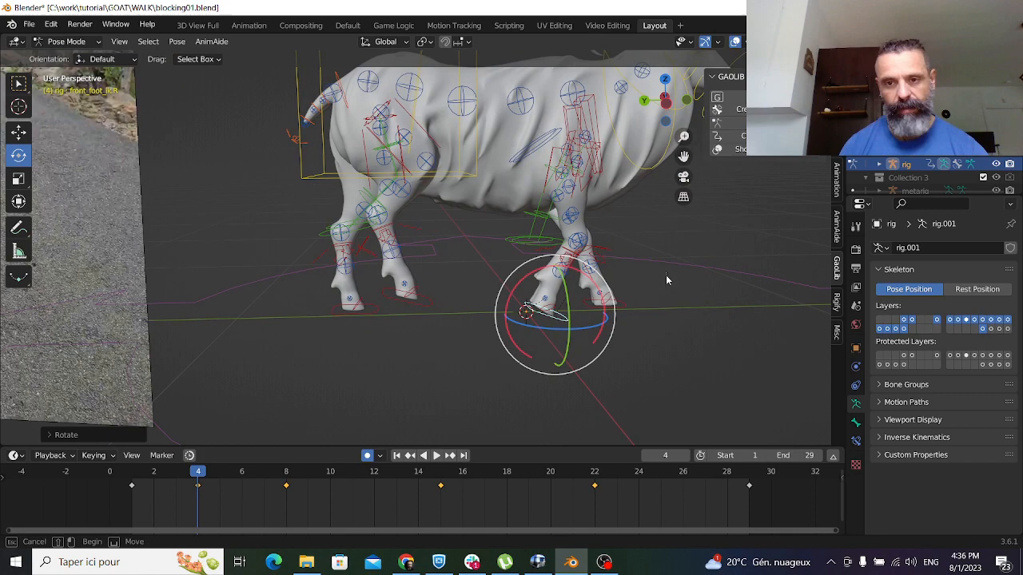
Rotate the right front toe control by about 22 degrees around the X axis at frame 4
click(567, 297)
key(r)
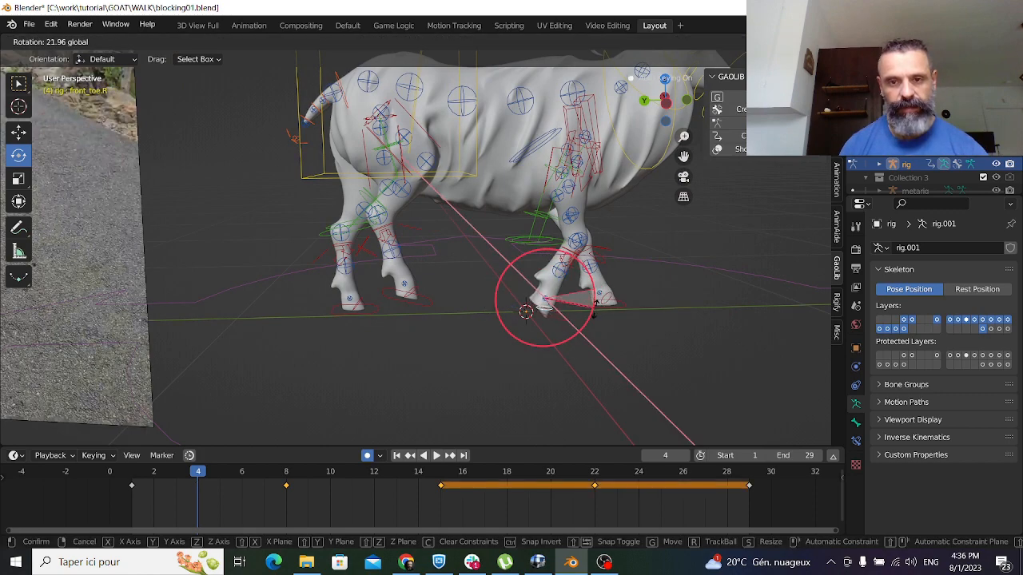
click(596, 310)
Move the right front thigh control slightly at frame 4 to adjust the upper leg
middle_drag(595, 310, 546, 204)
click(507, 212)
key(w)
drag(541, 160, 542, 165)
scroll(559, 211, up, 2)
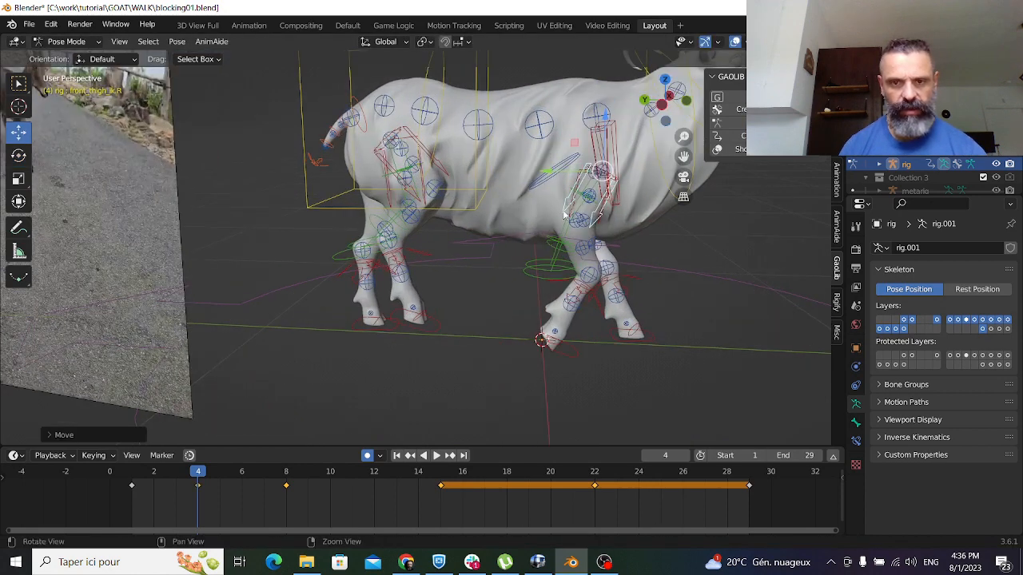
middle_drag(559, 211, 578, 217)
middle_drag(585, 292, 595, 318)
Rotate the right front heel control around the X axis at frame 4, and scrub from frame 1 to check the bend
click(589, 322)
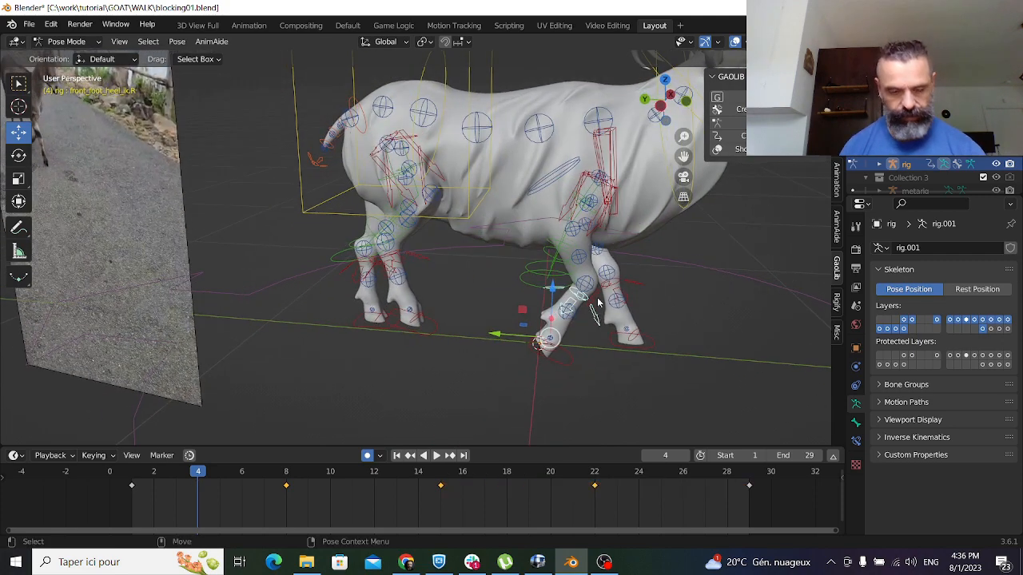
key(e)
drag(596, 308, 595, 318)
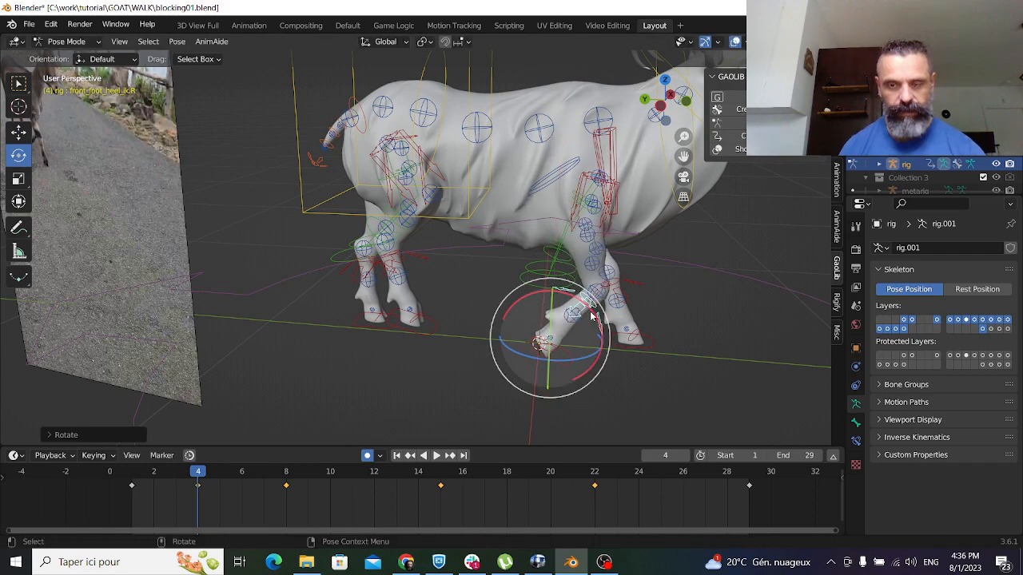
middle_drag(595, 317, 699, 281)
scroll(629, 295, down, 4)
drag(135, 475, 200, 482)
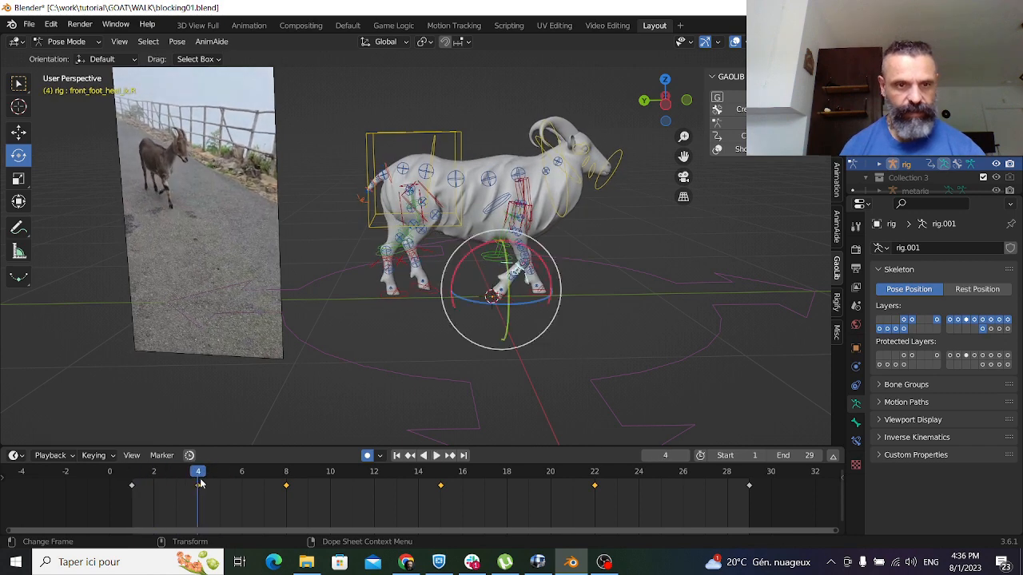
Try to rotate the right hind foot control freely at frame 4
click(424, 291)
key(r)
key(r)
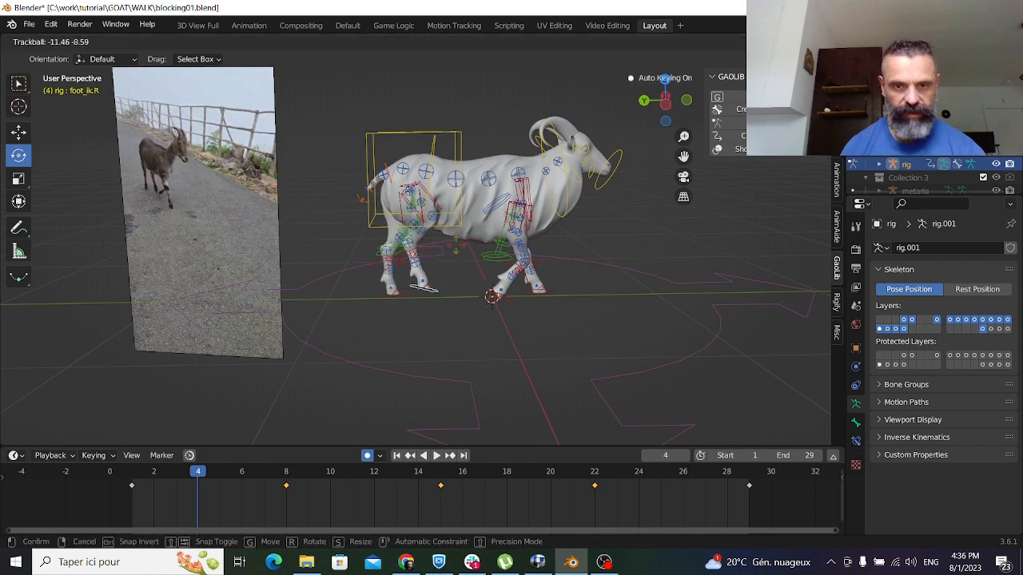
click(454, 255)
key(ctrl+z)
scroll(433, 264, down, 1)
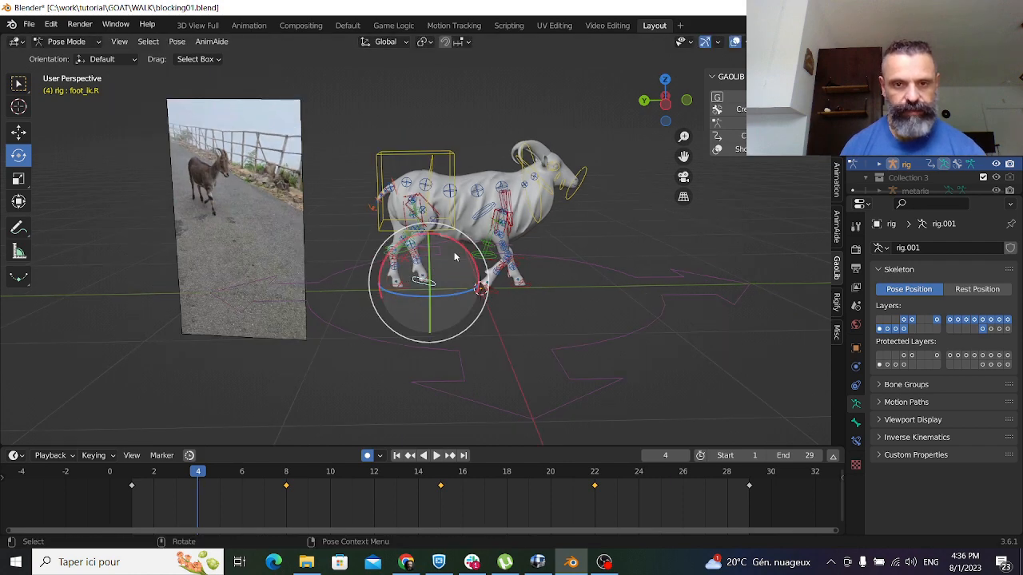
middle_drag(332, 97, 133, 118)
drag(119, 101, 607, 414)
scroll(353, 414, up, 2)
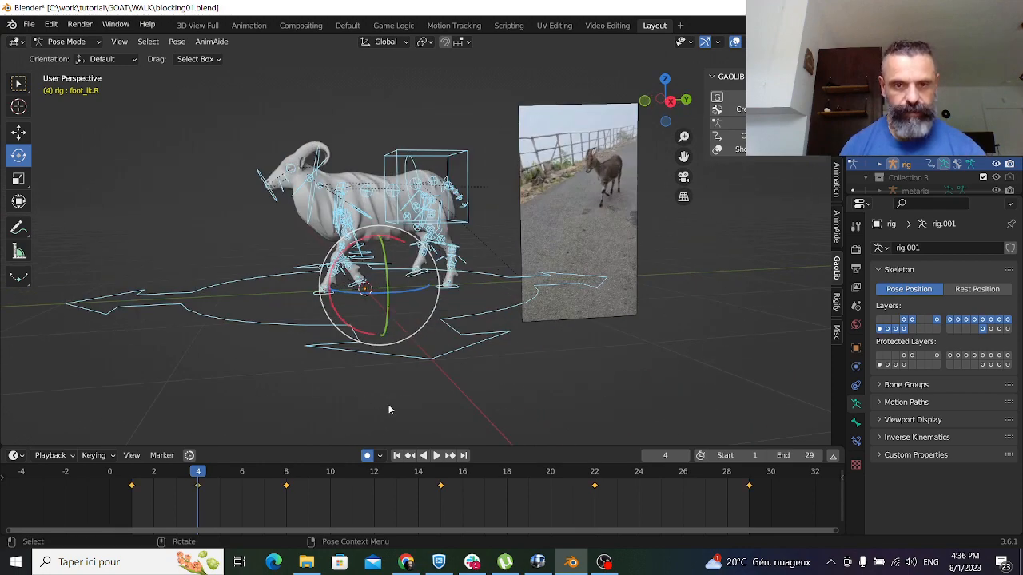
middle_drag(389, 407, 675, 346)
click(525, 338)
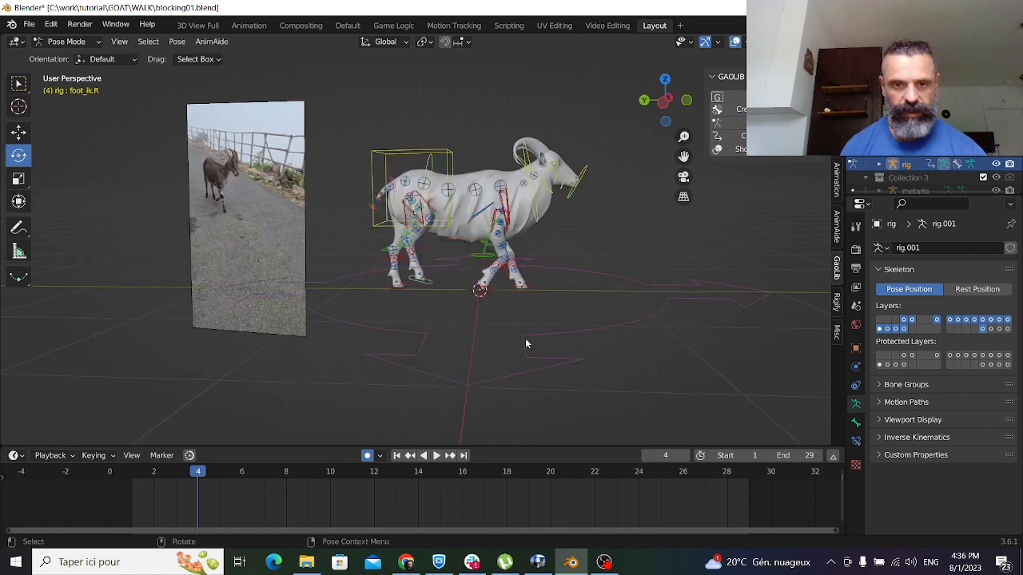
Rotate the right hind foot control around the X axis at frame 4, refining the angle with a second small rotation
scroll(511, 342, up, 2)
middle_drag(503, 344, 515, 342)
click(431, 300)
key(r)
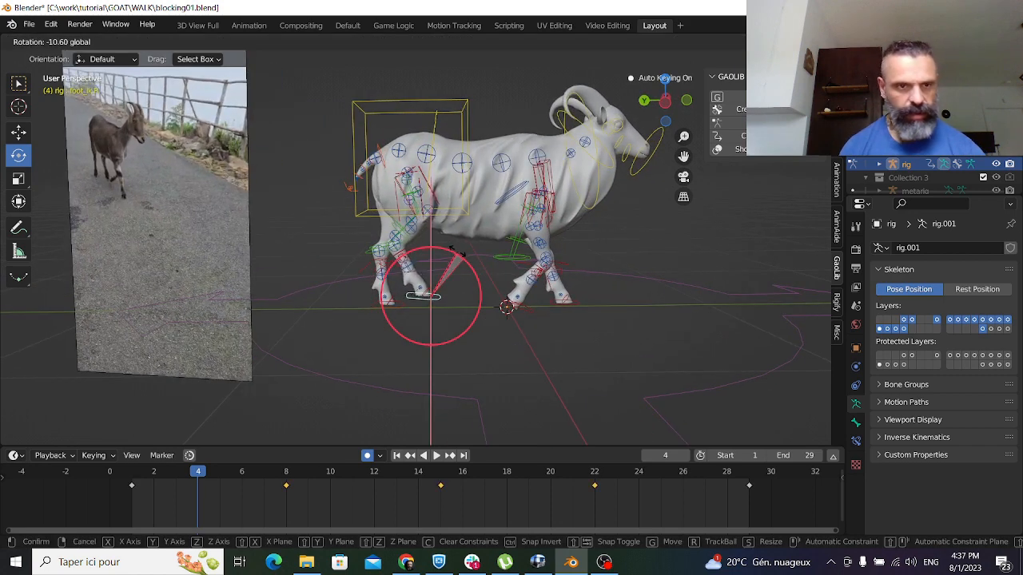
click(458, 252)
middle_drag(431, 303, 483, 298)
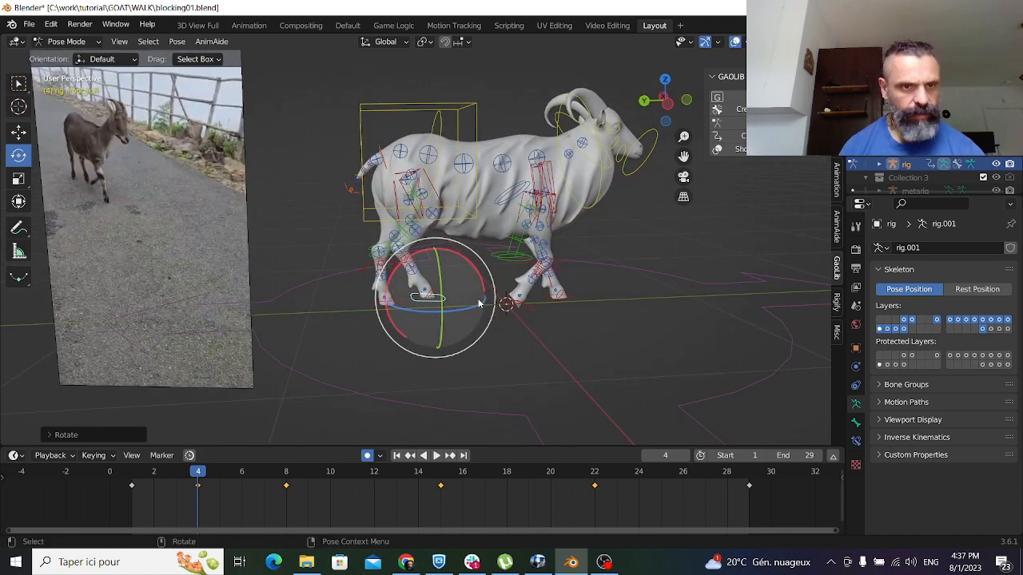
drag(467, 261, 462, 258)
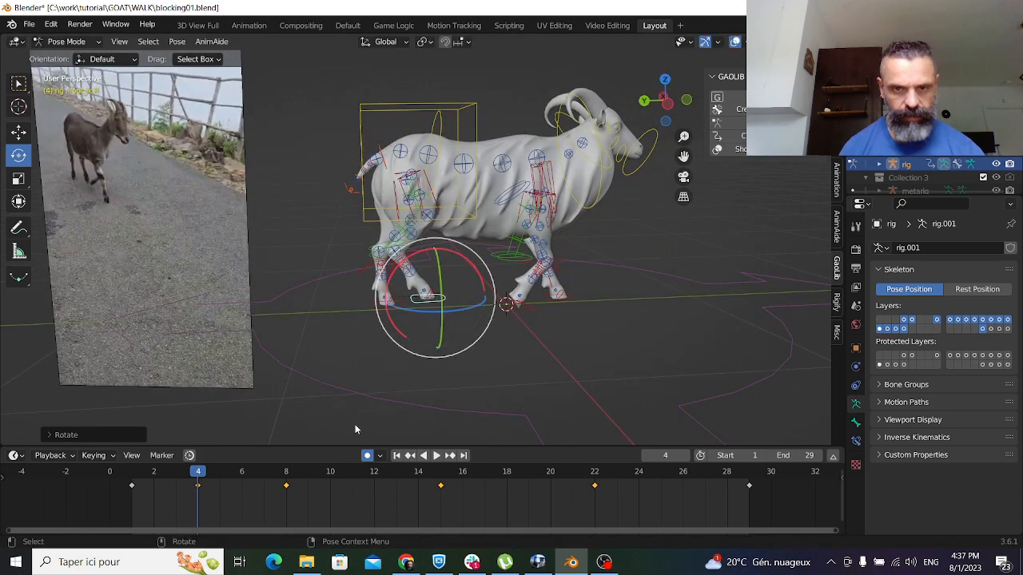
Rotate the right hind foot control around the X axis at frame 6, scrubbing the preceding frames to refine its angle
drag(147, 478, 238, 481)
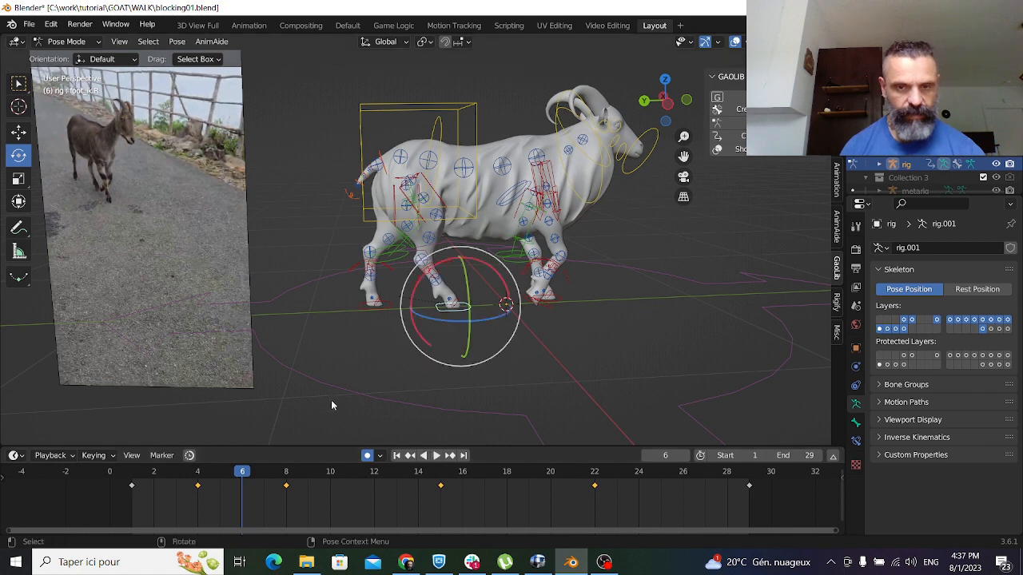
drag(486, 281, 485, 264)
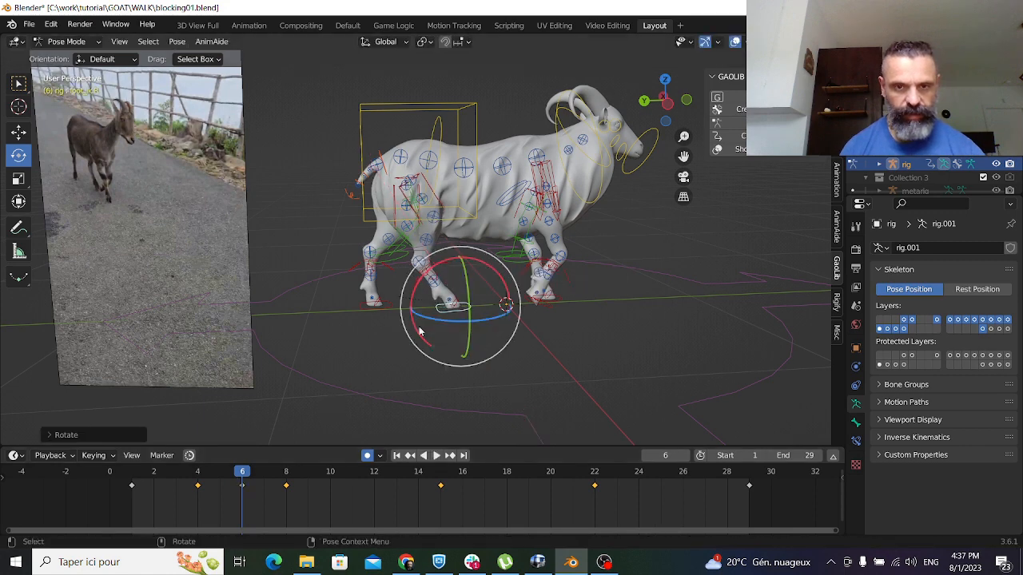
drag(205, 481, 243, 475)
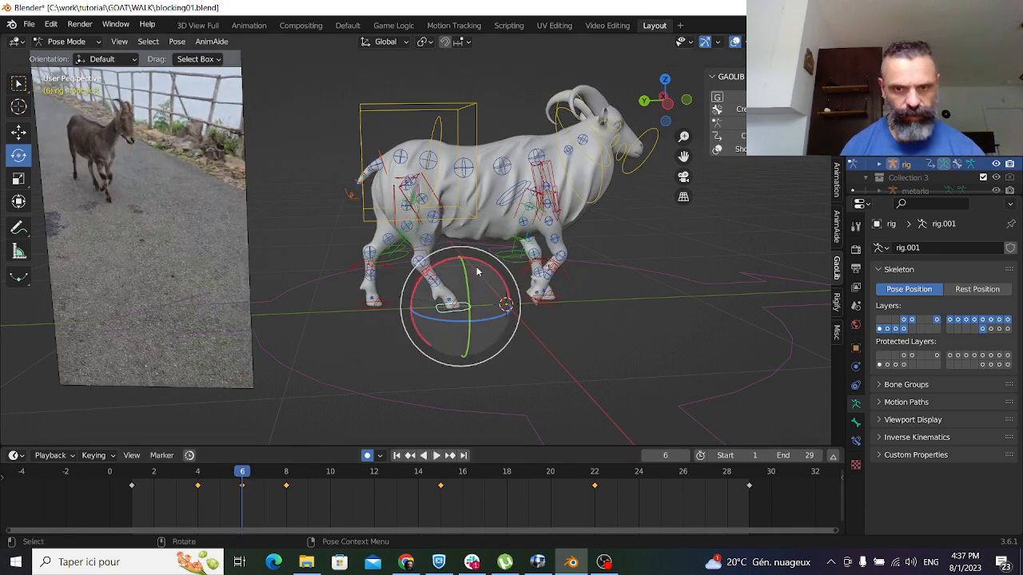
drag(483, 265, 497, 279)
drag(208, 475, 242, 475)
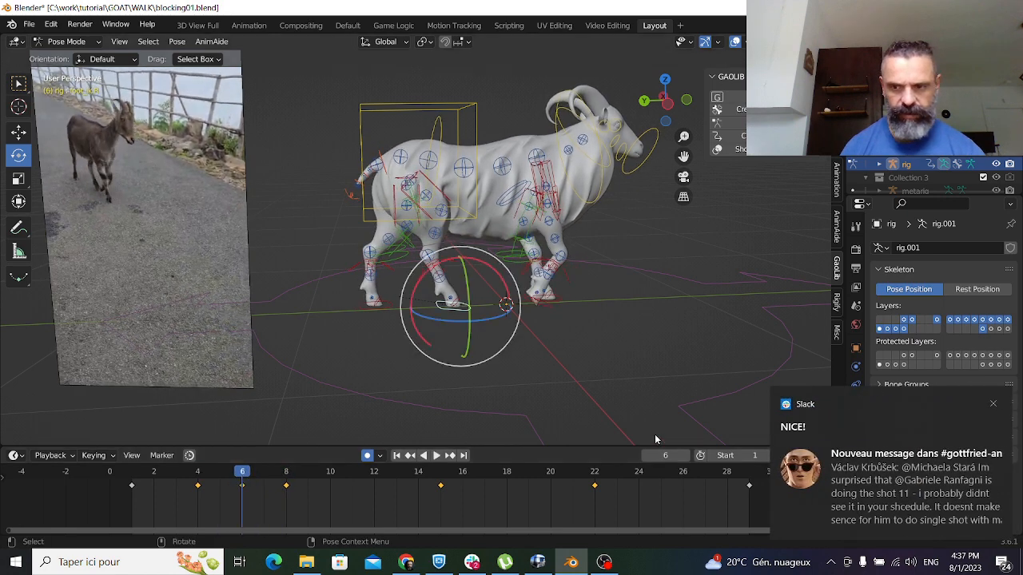
click(992, 405)
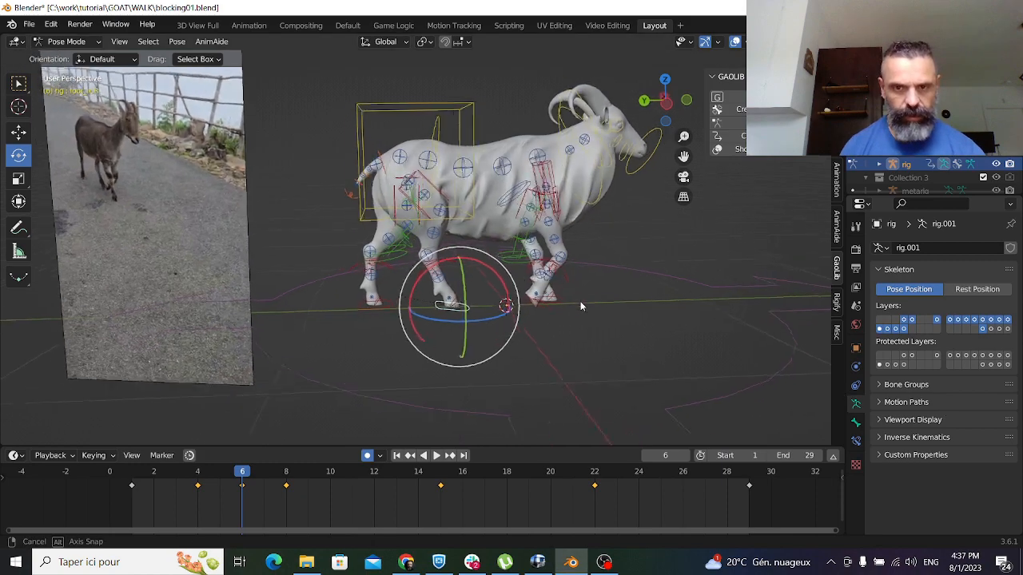
Rotate the right front foot control around the X axis at frame 6, refining the angle while scrubbing the preceding frames
click(155, 473)
key(space)
drag(168, 473, 247, 483)
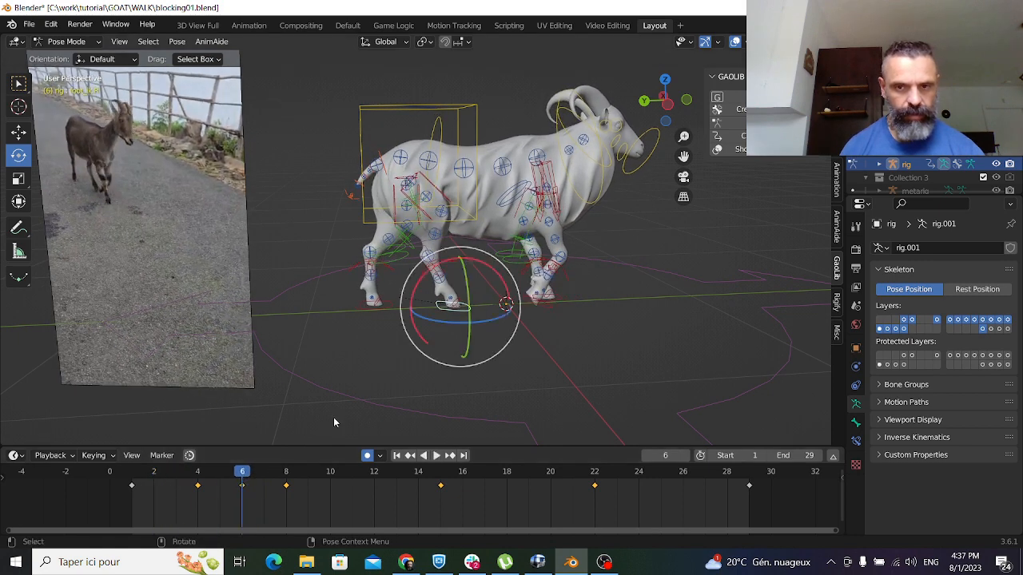
click(541, 303)
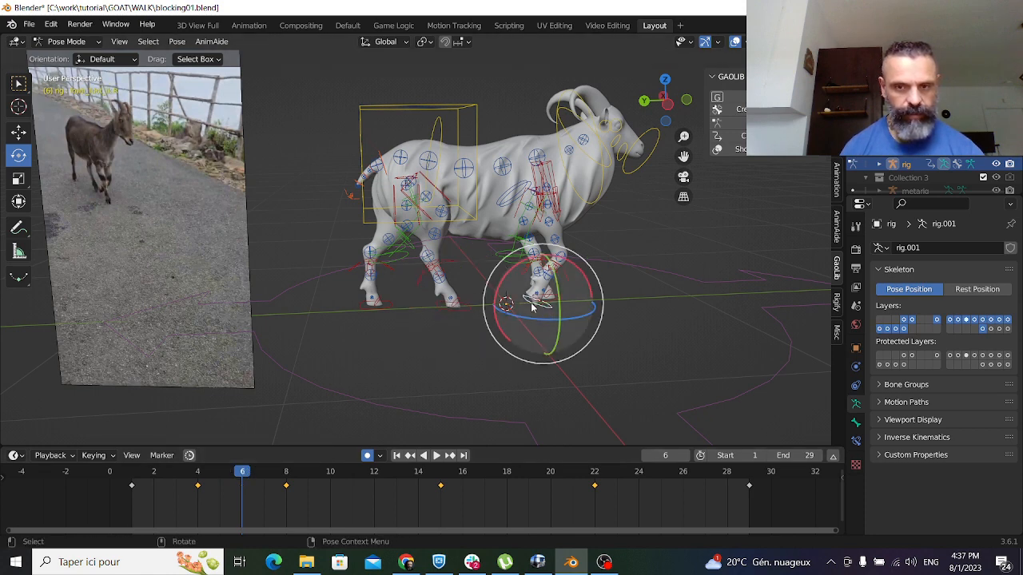
drag(581, 283, 588, 286)
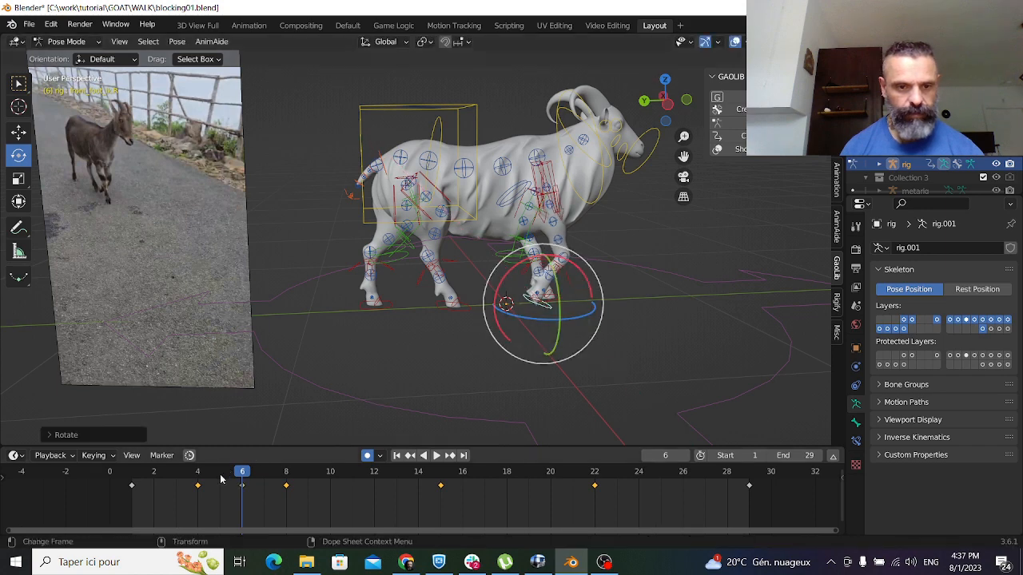
click(219, 477)
click(238, 484)
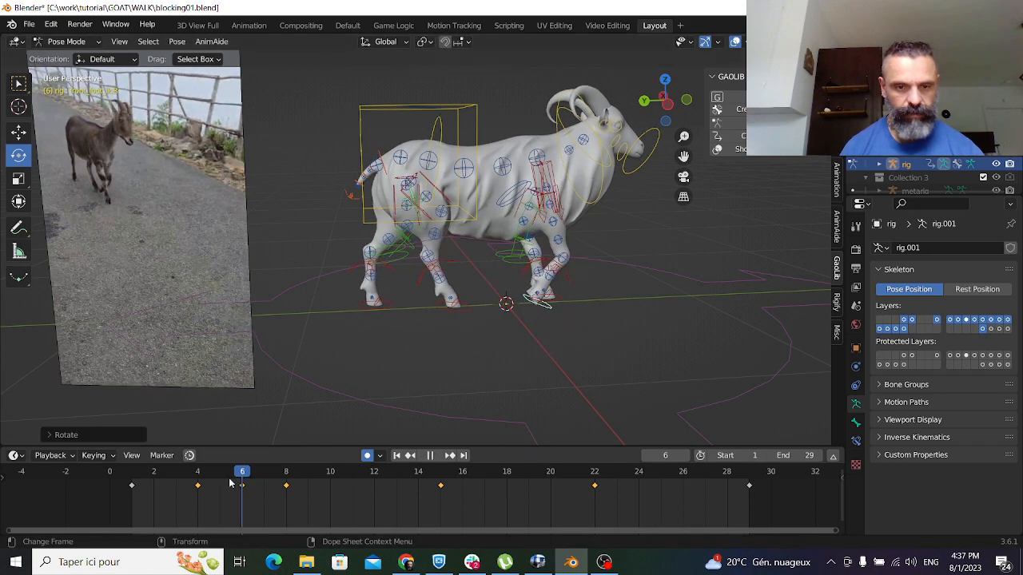
drag(229, 483, 241, 484)
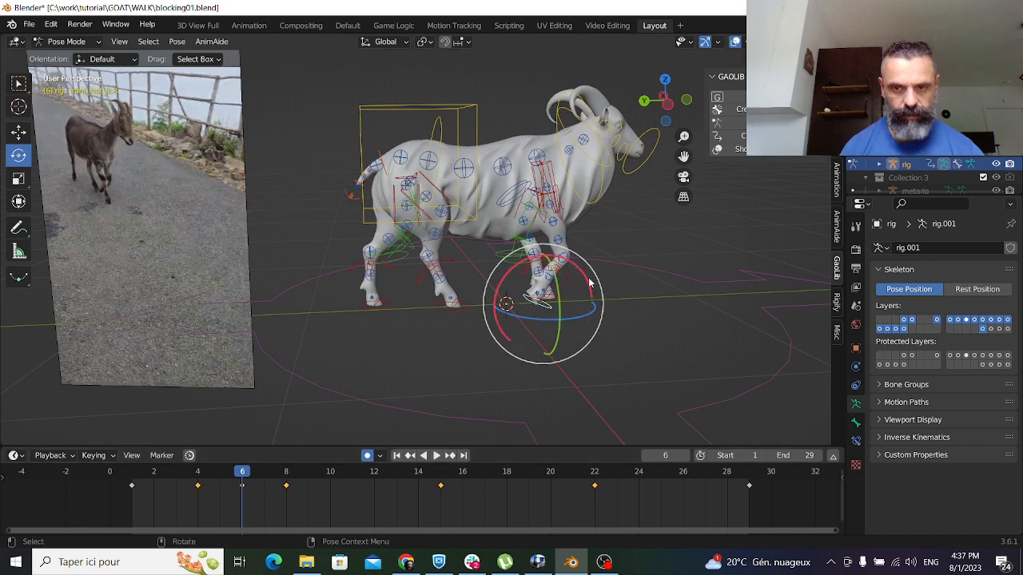
drag(588, 283, 586, 292)
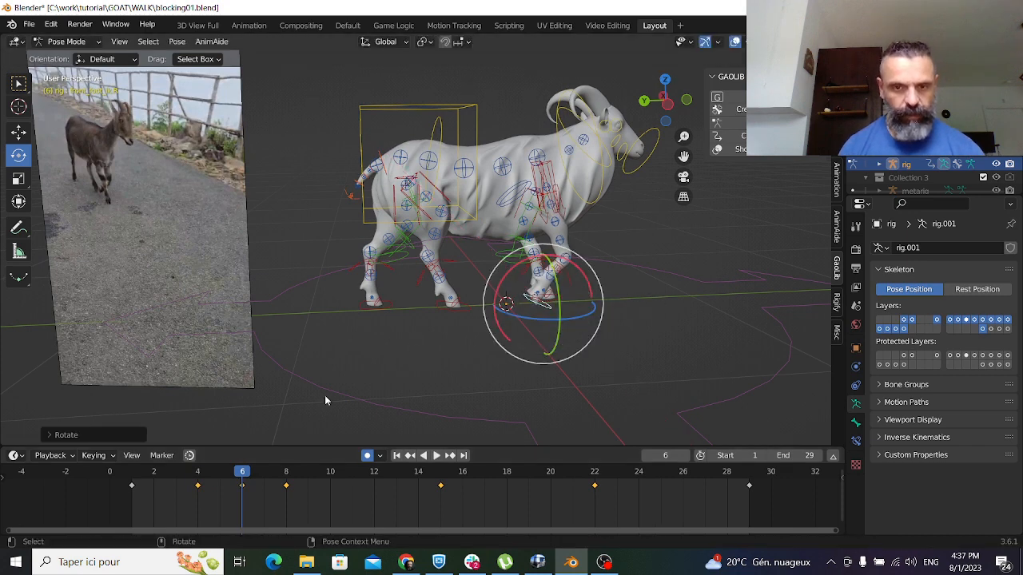
Try to rotate the right hind foot control around the X axis at frame 2, and scrub frames 2 to 3
drag(192, 482, 154, 476)
click(423, 299)
drag(457, 262, 451, 266)
key(space)
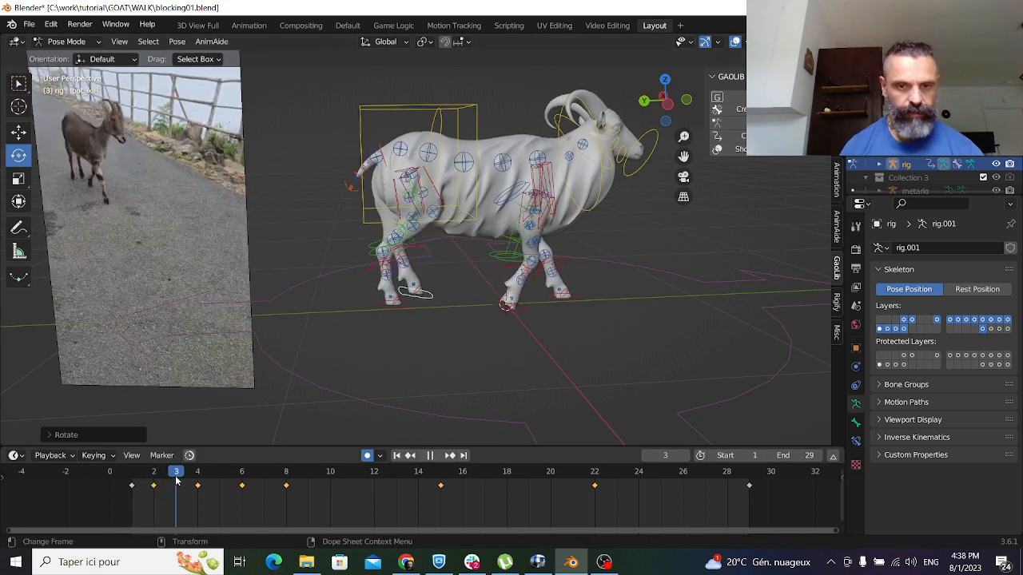
drag(176, 479, 157, 488)
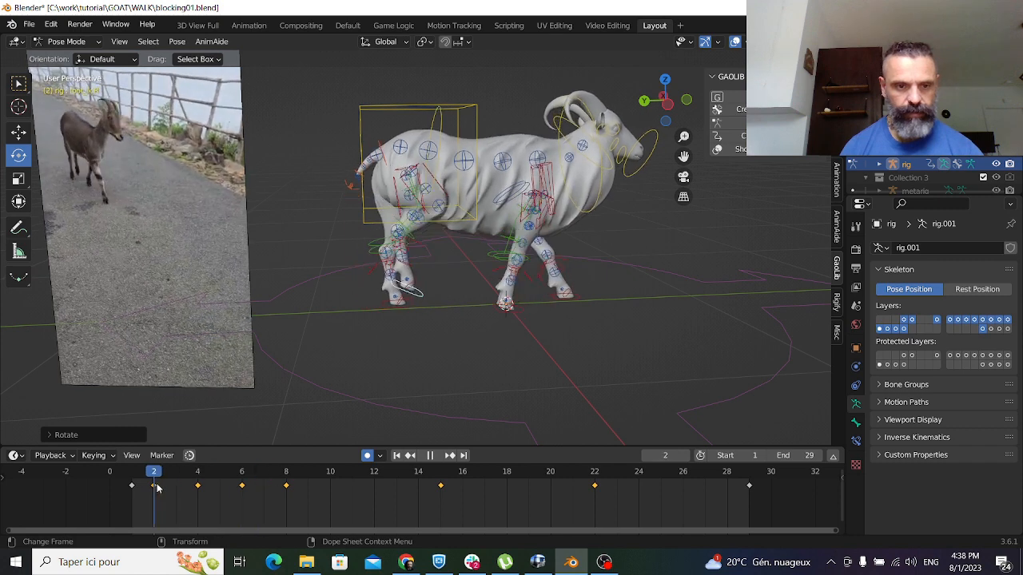
key(space)
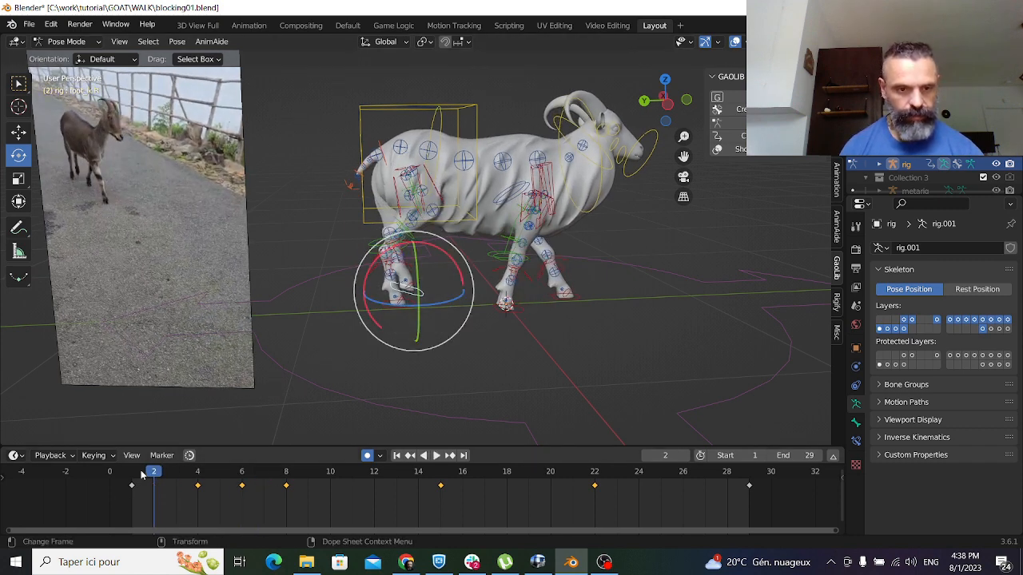
Rotate the right hind foot control further around the X axis at frame 4, and check the surrounding frames
key(space)
drag(224, 482, 198, 485)
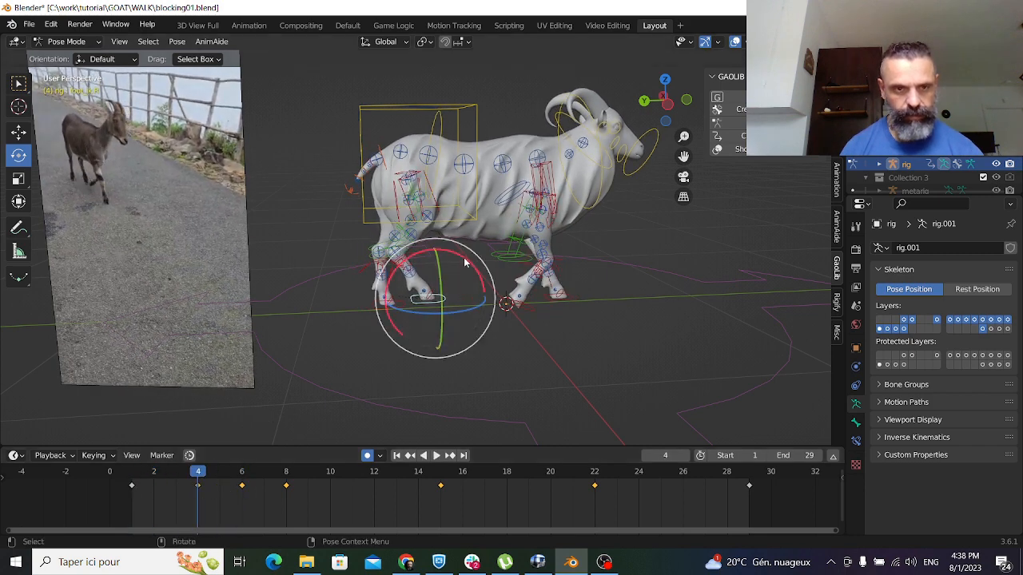
drag(467, 263, 459, 283)
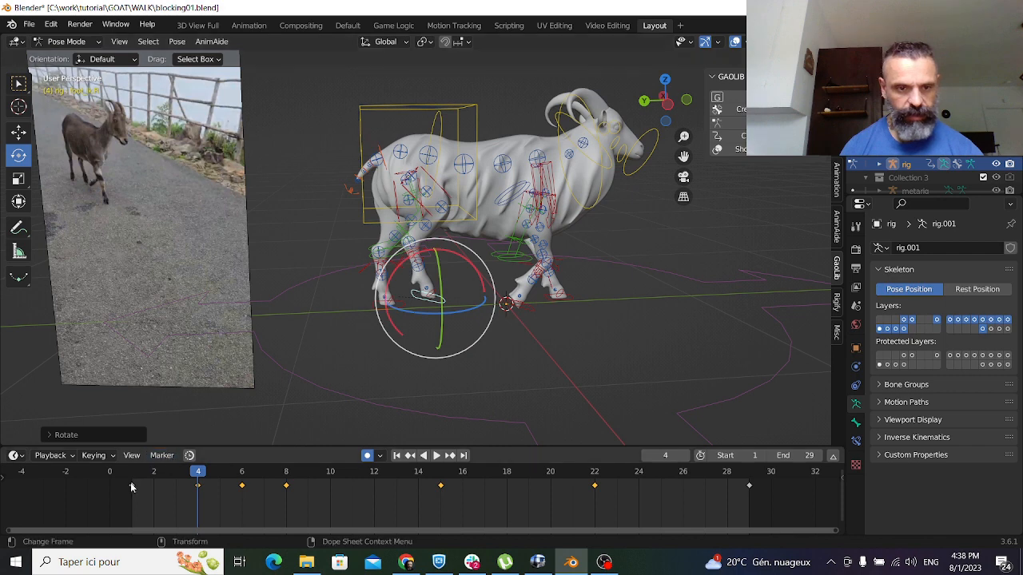
drag(132, 485, 180, 477)
key(ctrl+z)
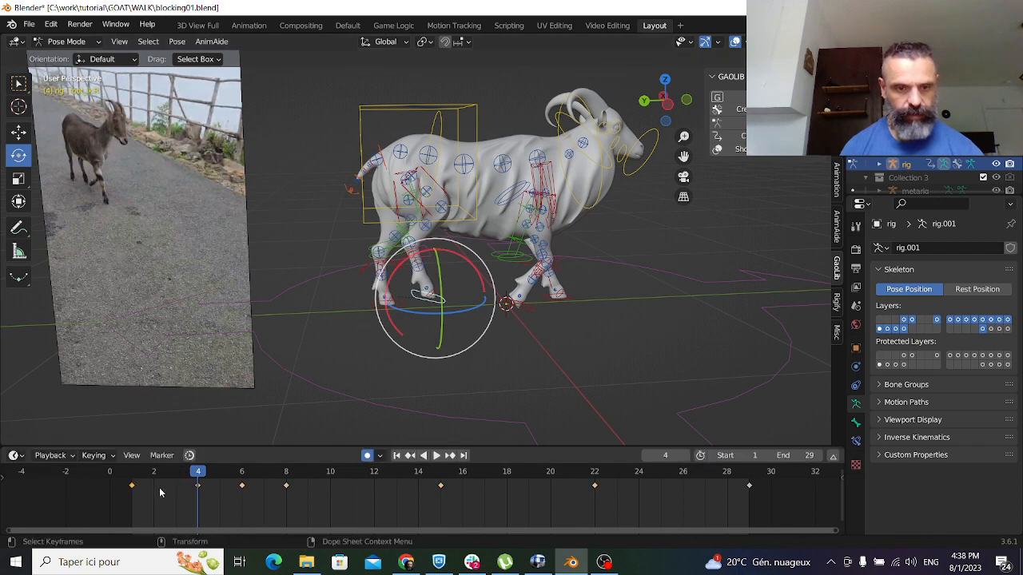
key(space)
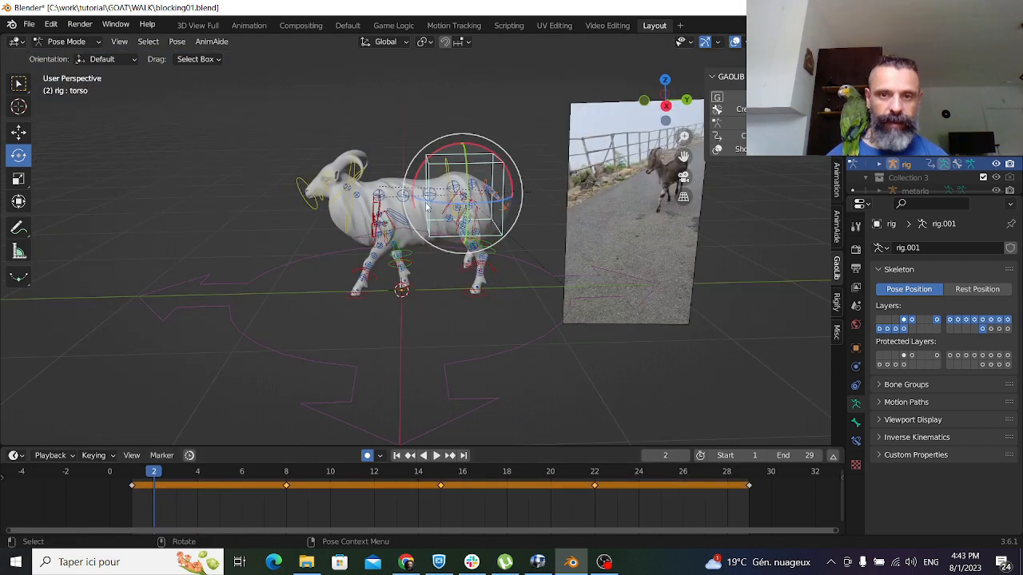
Select the right hind foot control and scrub the opening frames up to frame 6 to review its motion
click(313, 138)
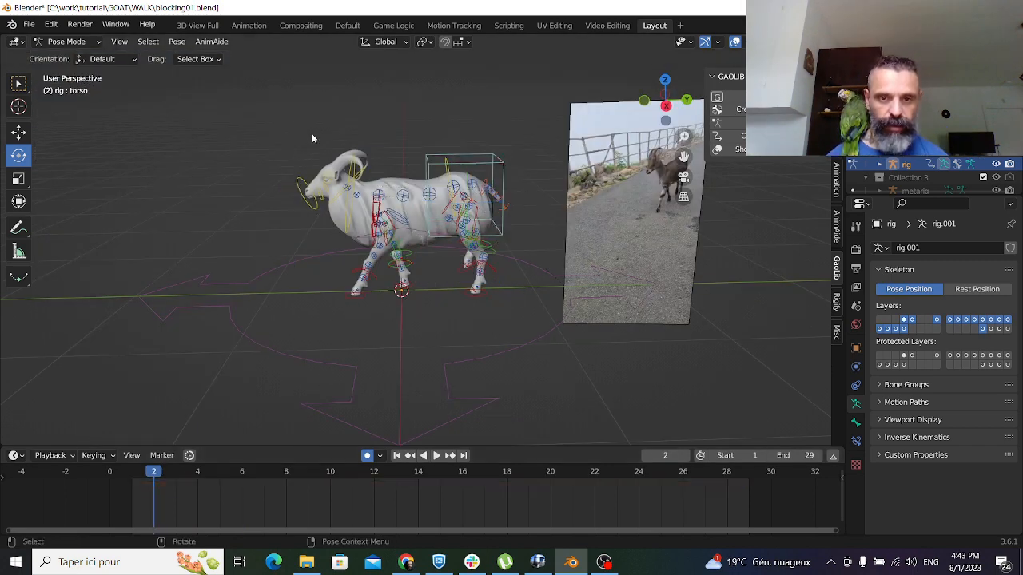
click(463, 275)
mouse_move(194, 478)
mouse_down()
mouse_move(162, 470)
mouse_move(176, 471)
mouse_up()
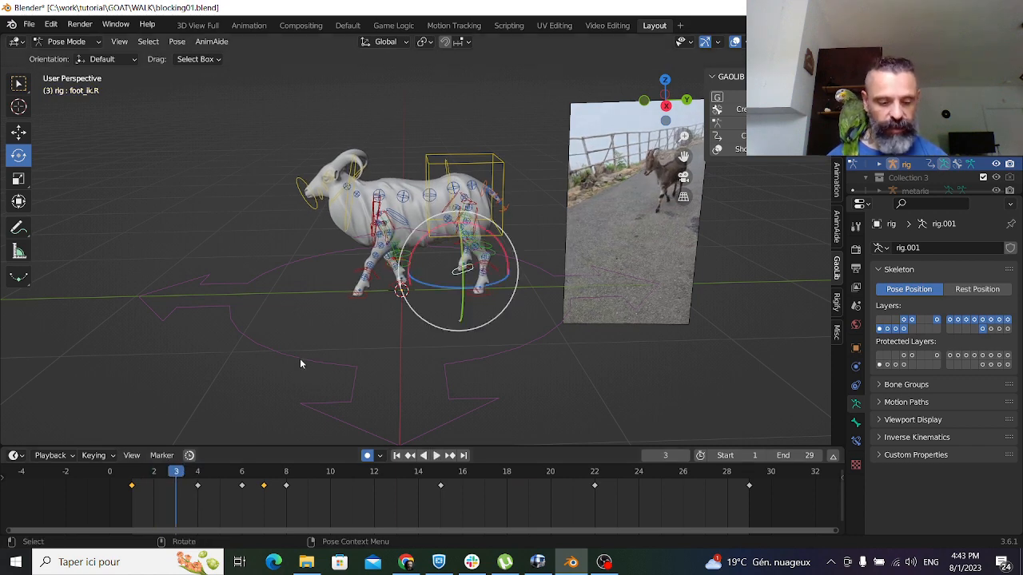
click(170, 485)
key(space)
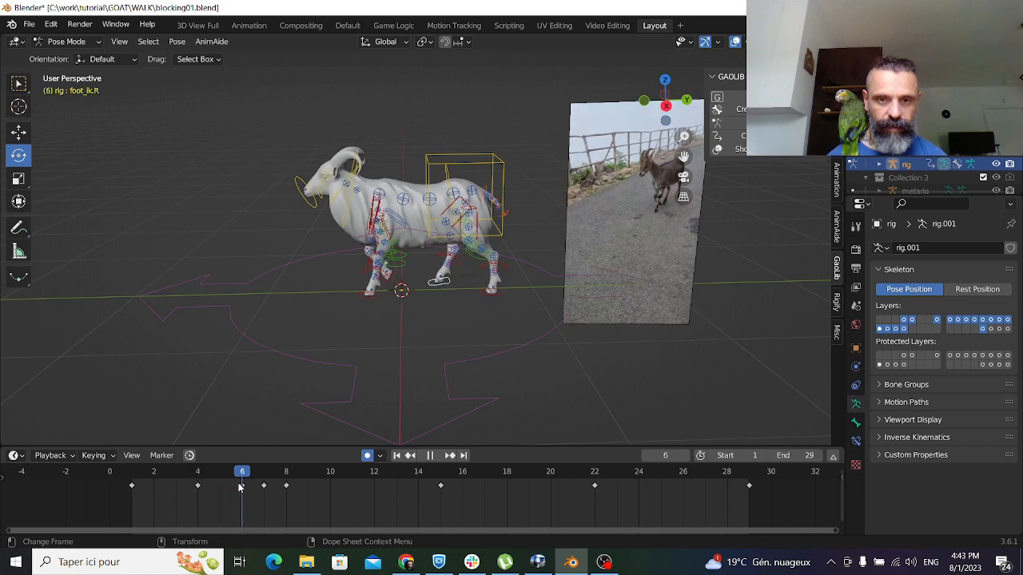
mouse_move(240, 488)
mouse_down()
mouse_move(267, 489)
mouse_move(155, 487)
mouse_move(203, 490)
mouse_move(139, 473)
mouse_move(242, 488)
mouse_up()
Select the left front thigh control and scrub to frame 5 to examine how the left front leg bends
scroll(297, 380, up, 3)
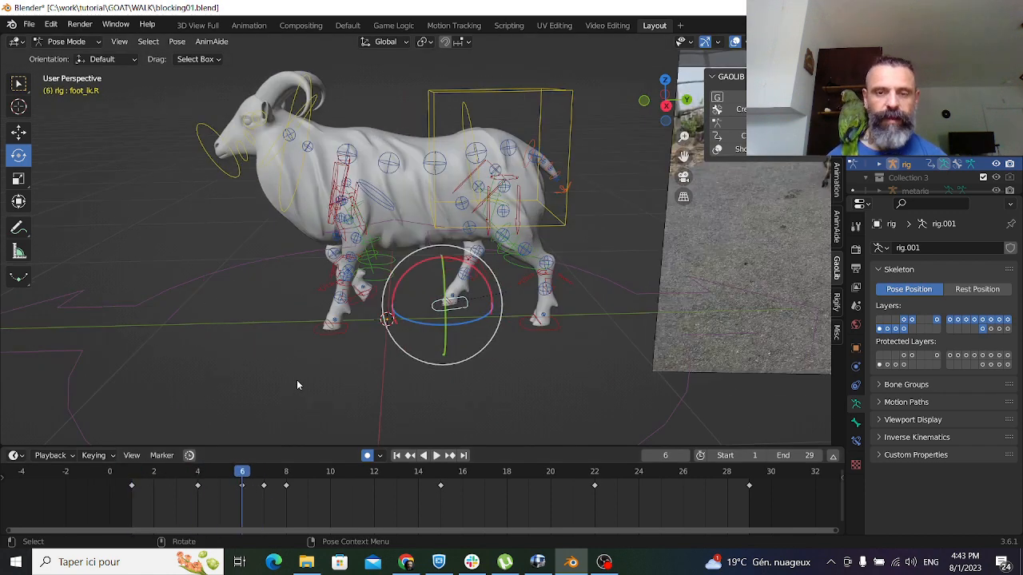
scroll(297, 385, up, 1)
scroll(310, 264, down, 3)
alt+middle_drag(461, 270, 389, 303)
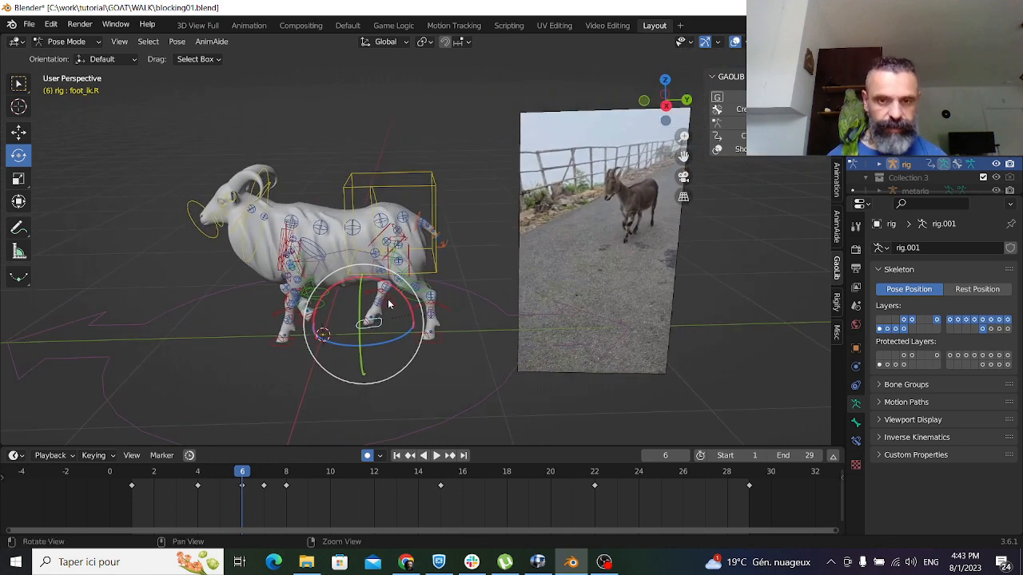
scroll(388, 295, up, 2)
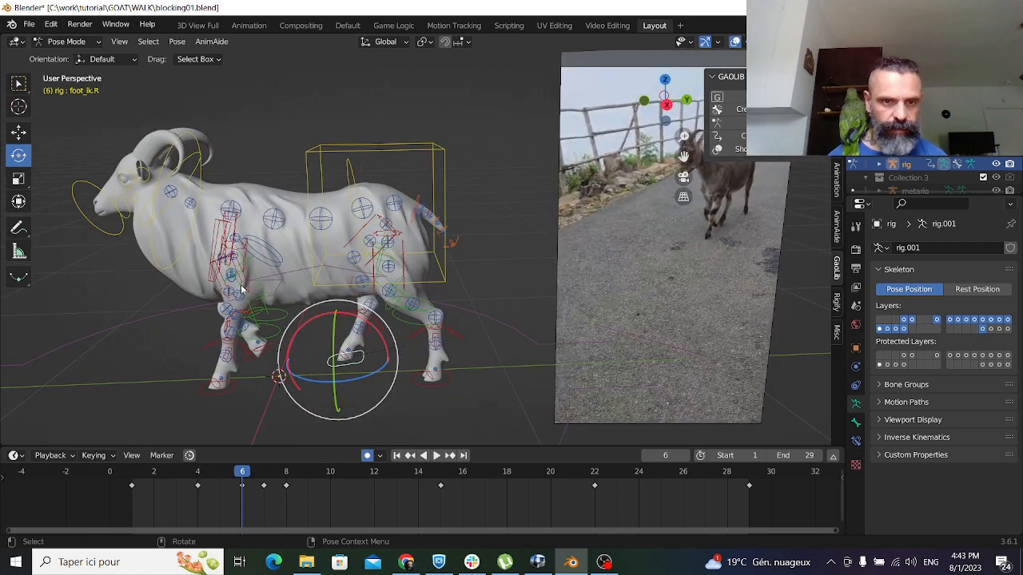
click(247, 289)
key(ctrl+z)
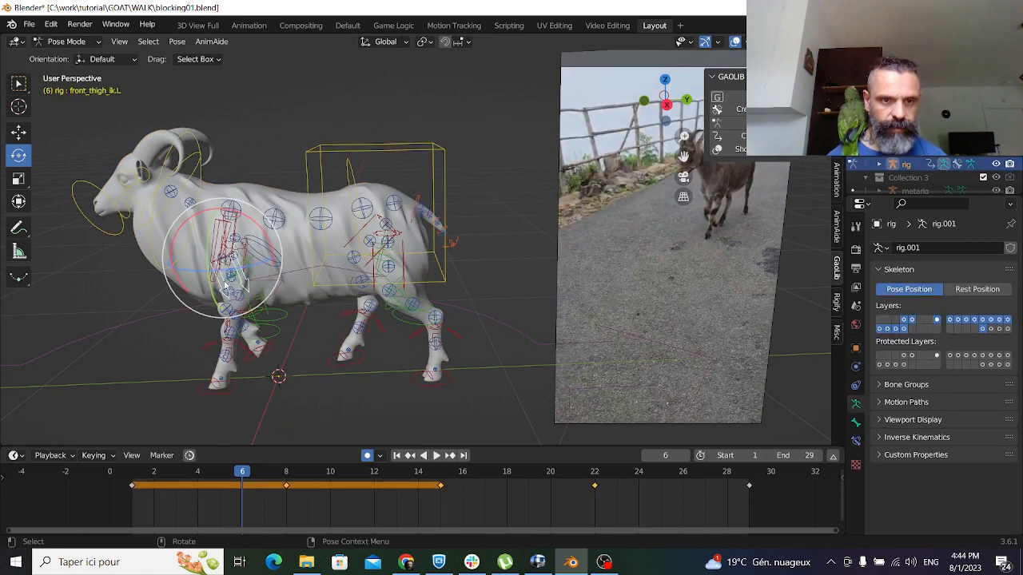
click(148, 475)
key(space)
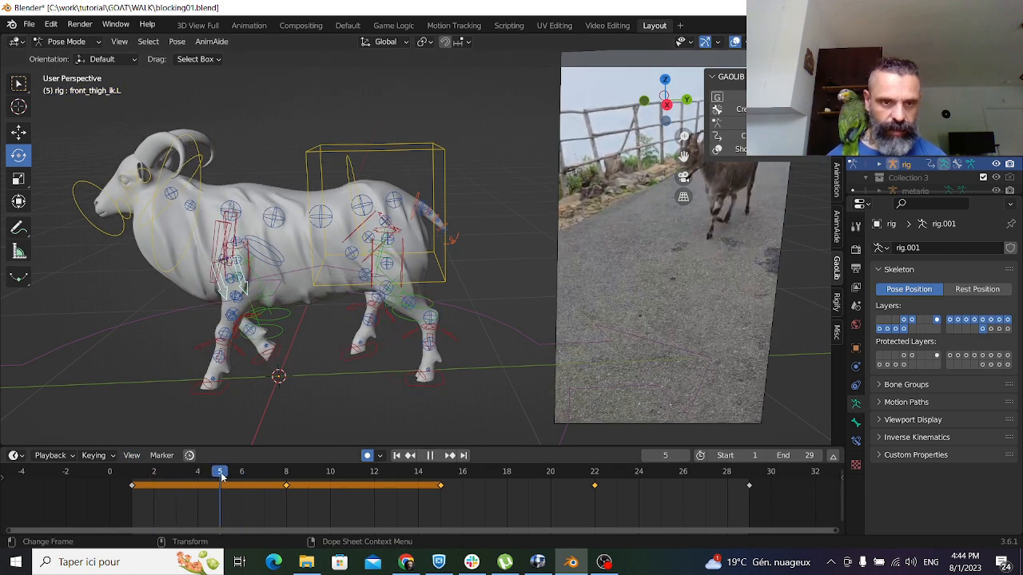
drag(226, 477, 226, 477)
key(w)
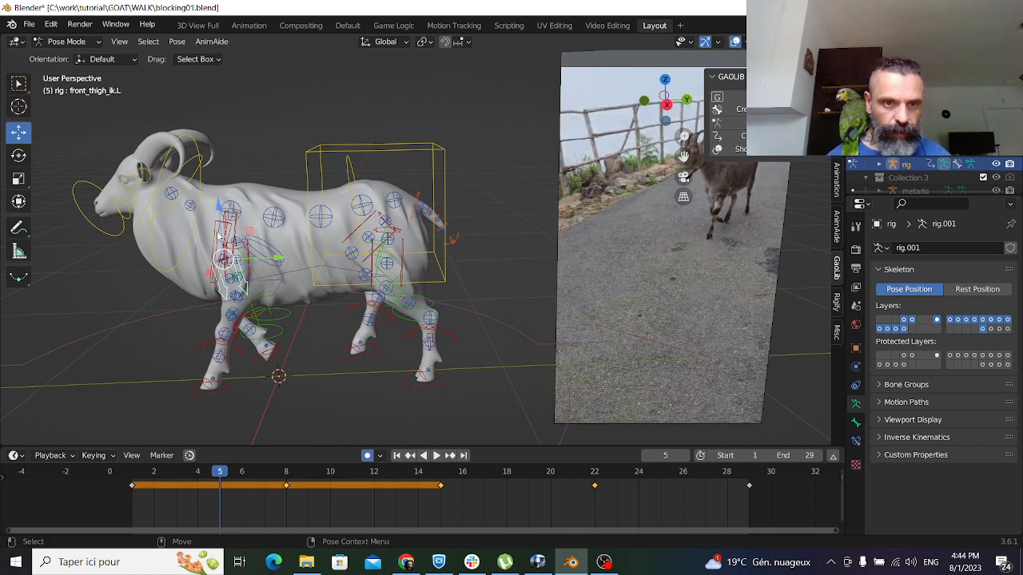
drag(226, 230, 194, 328)
Rotate the left front heel control slightly around the X axis at frame 5
click(201, 349)
key(e)
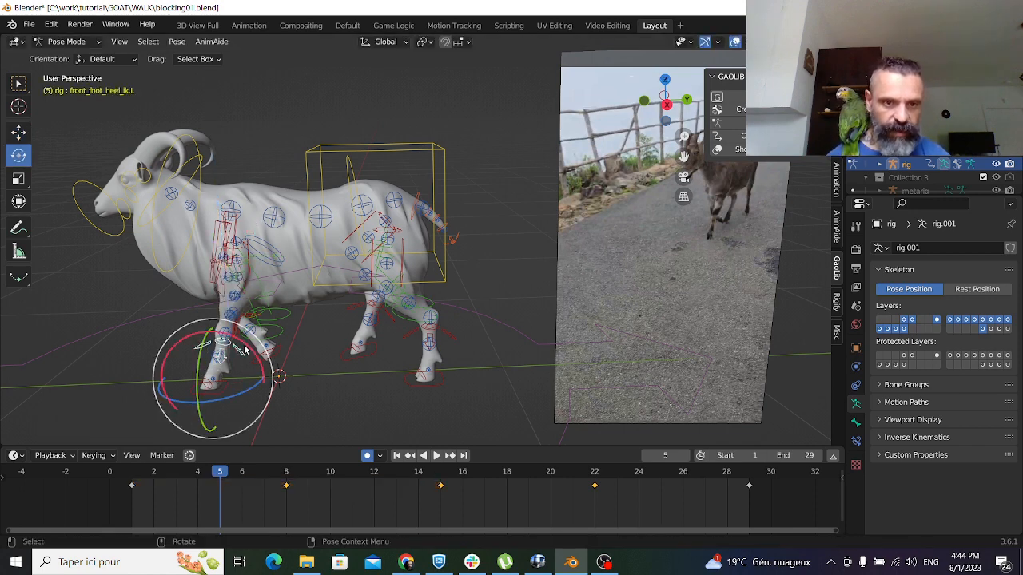
drag(245, 349, 239, 347)
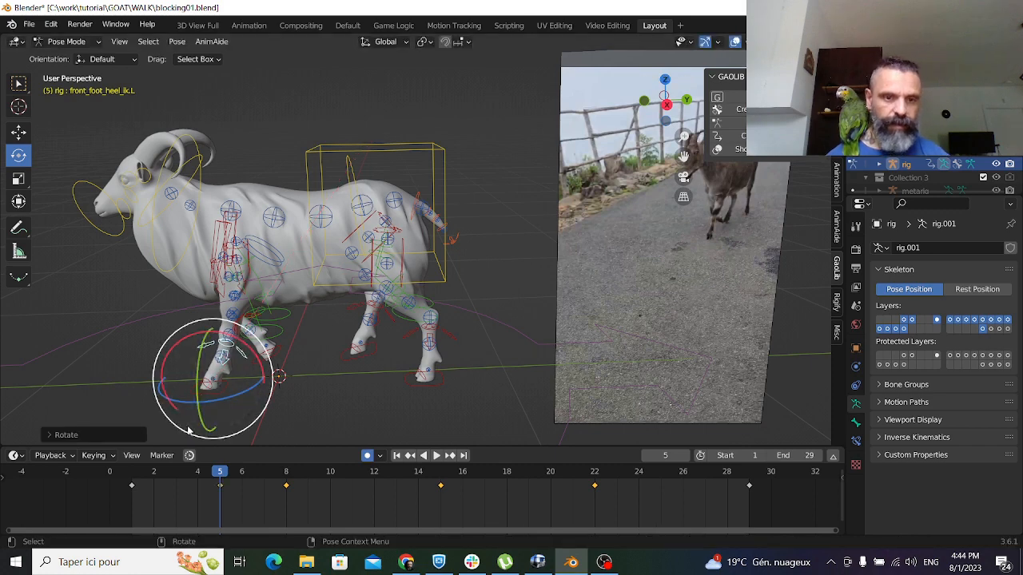
key(space)
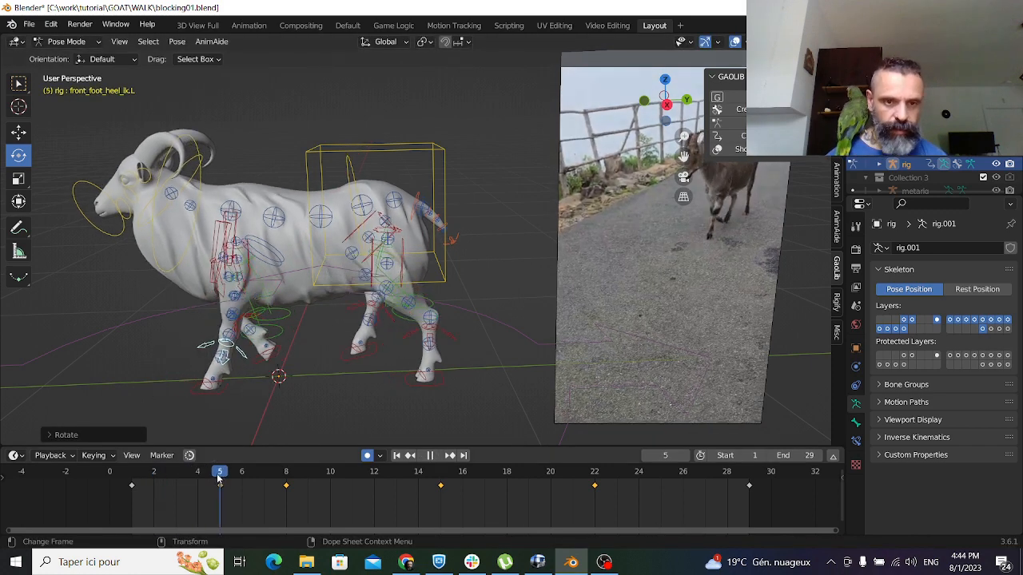
Rotate the left front heel control slightly around the X axis at frames 7 and 3
drag(246, 478, 261, 476)
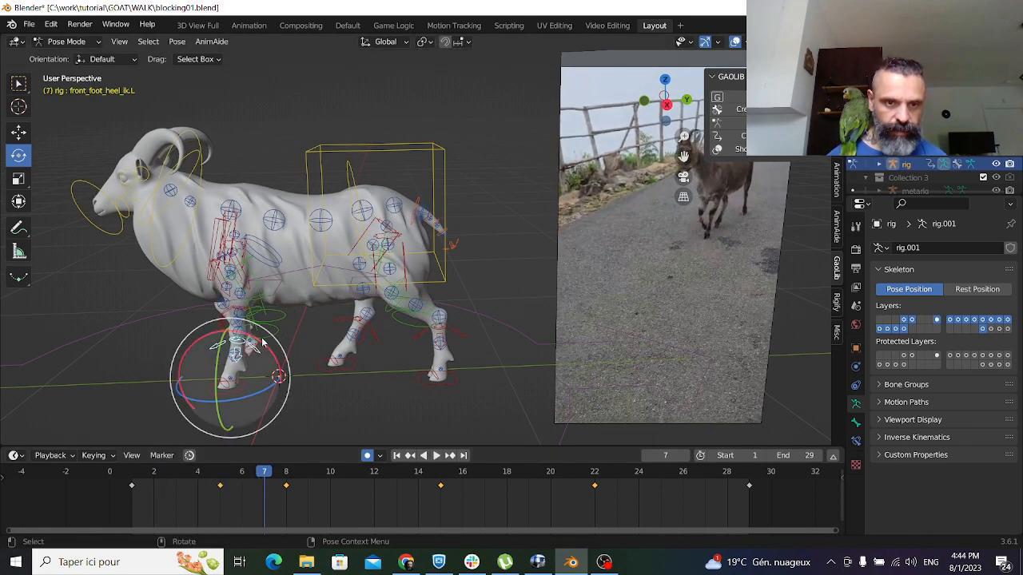
drag(263, 343, 254, 342)
key(ctrl+z)
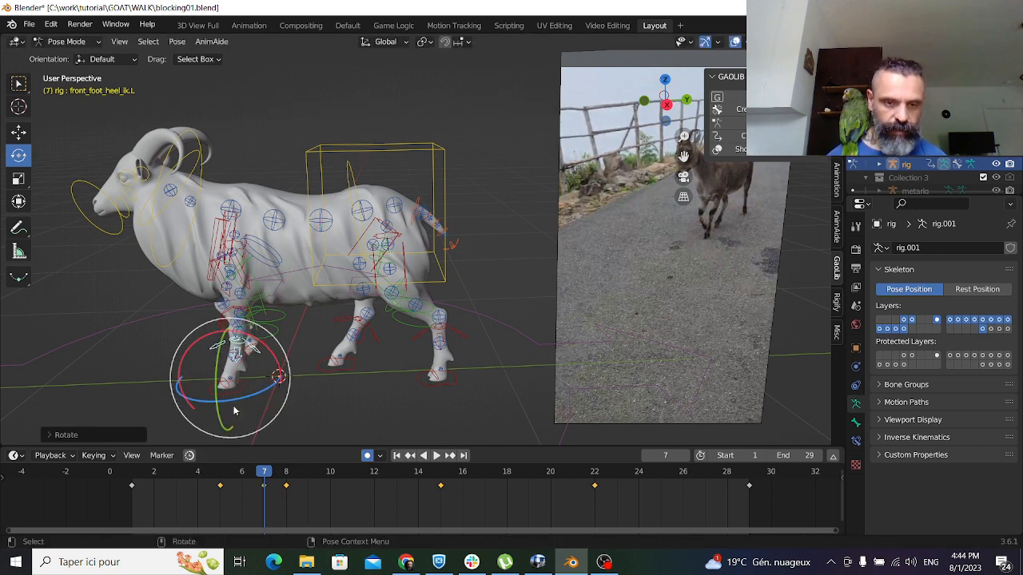
drag(163, 476, 177, 475)
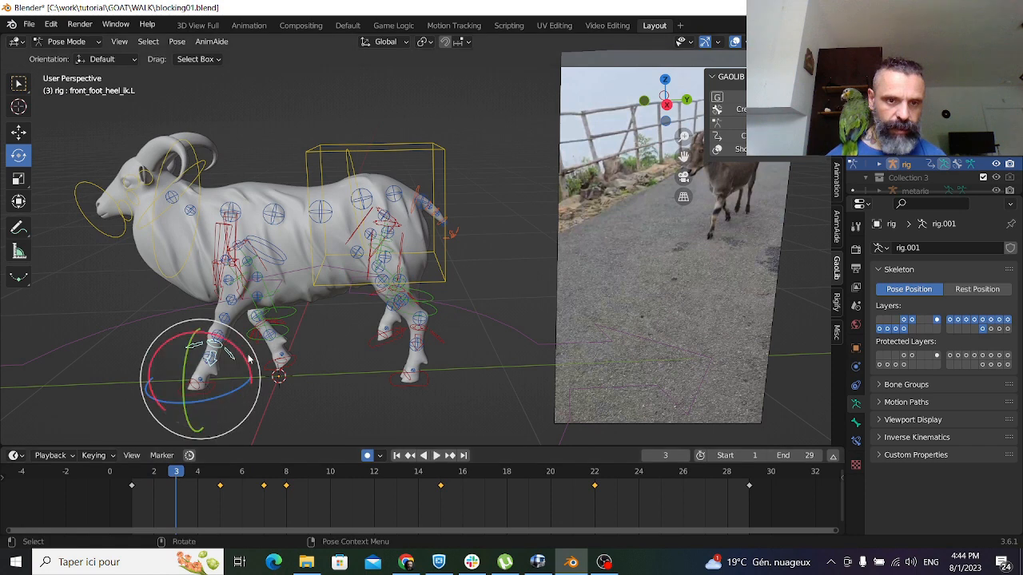
drag(234, 354, 230, 357)
key(ctrl+z)
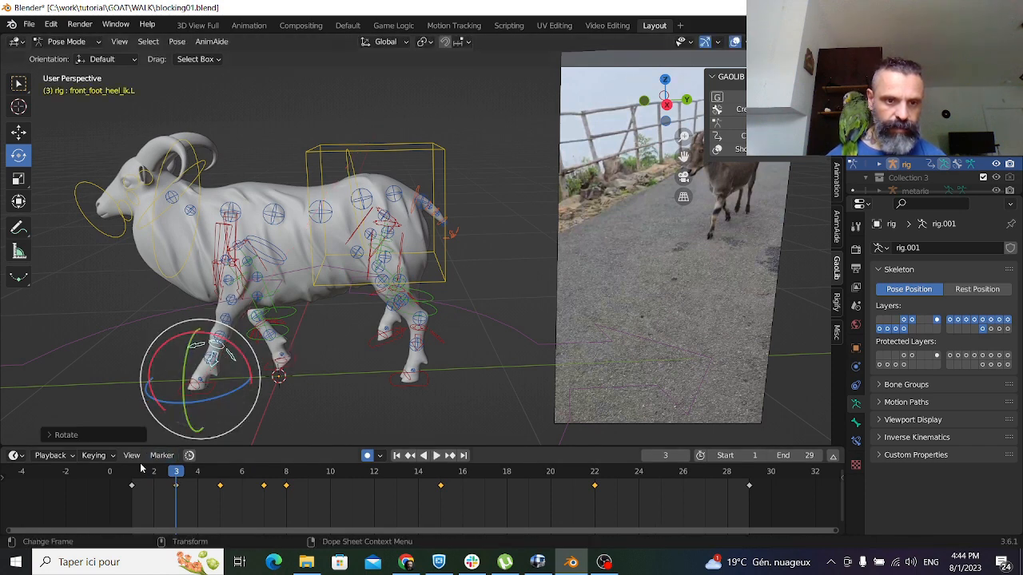
Rotate the left front heel control around the X axis at frame 11, and play and scrub the walk to check it
drag(177, 473, 350, 473)
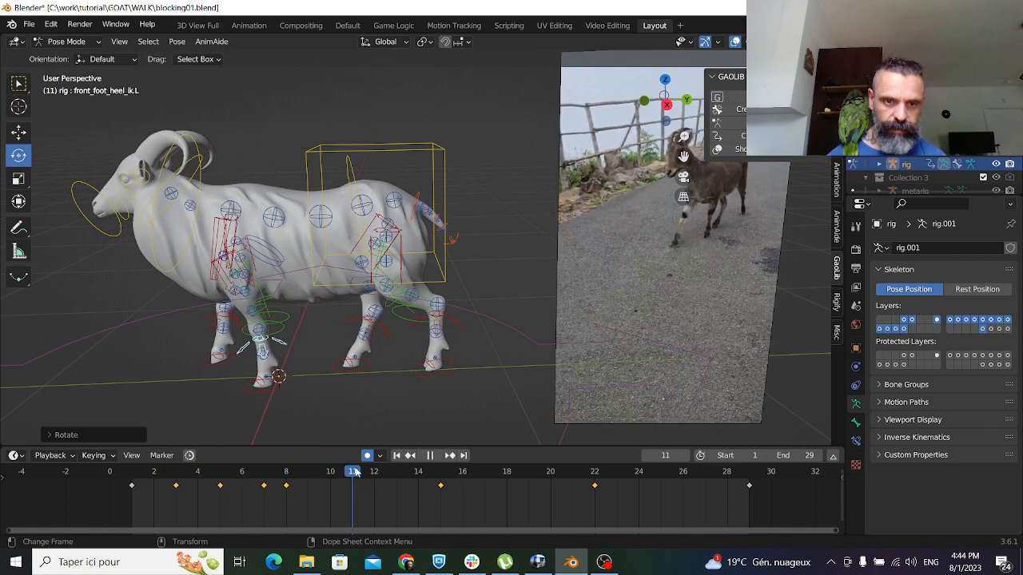
drag(280, 331, 289, 342)
key(space)
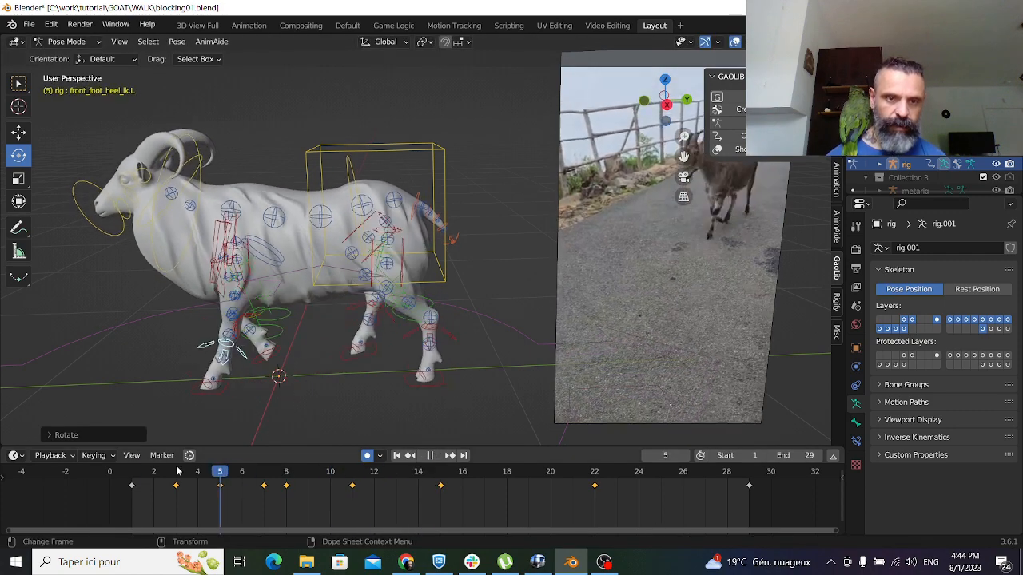
key(space)
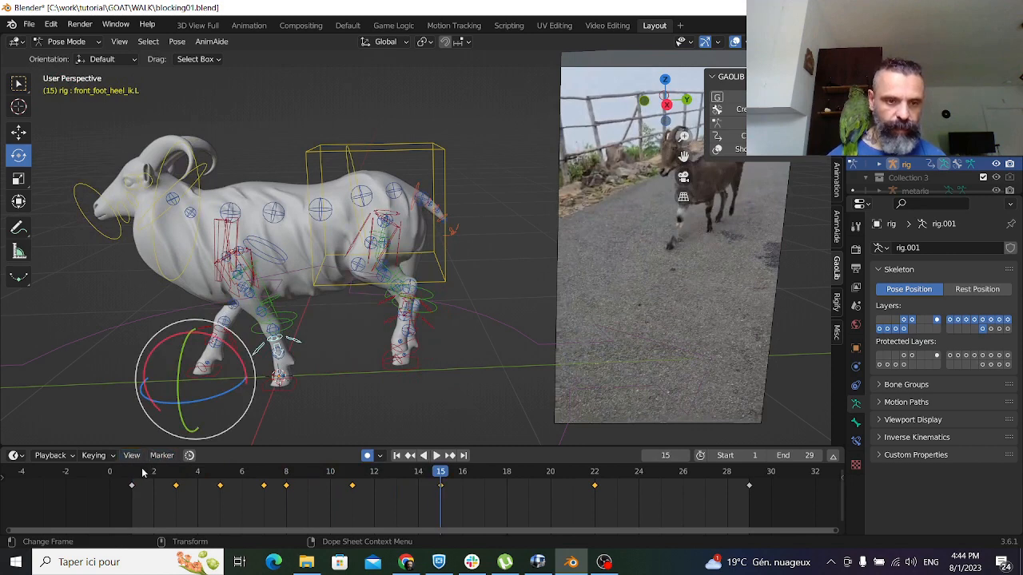
drag(147, 474, 263, 484)
Add chest breakdown poses at frame 4, favouring the frame 1 key, and at frame 6, favouring the frame 8 key
click(200, 228)
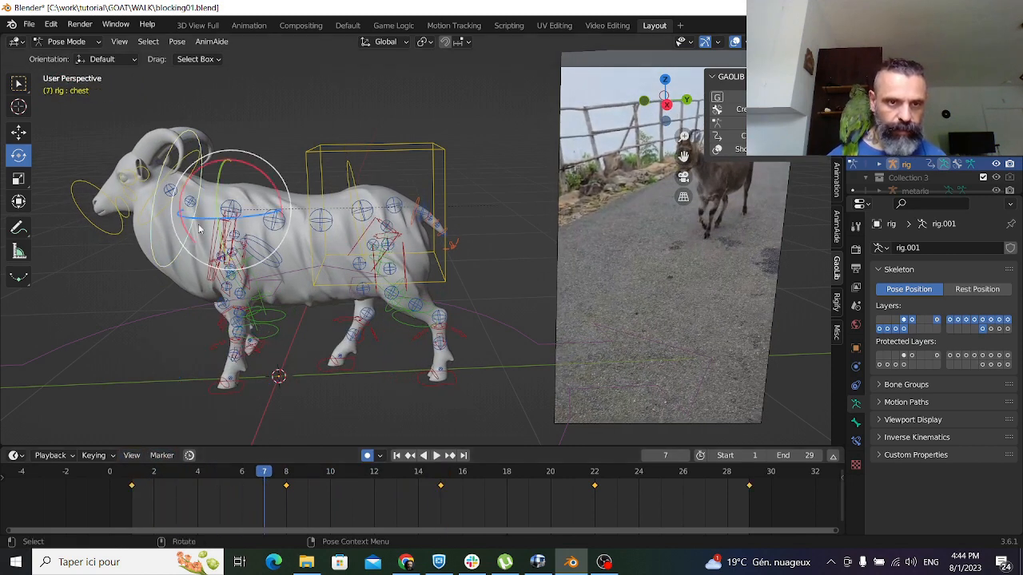
drag(150, 479, 189, 457)
click(19, 277)
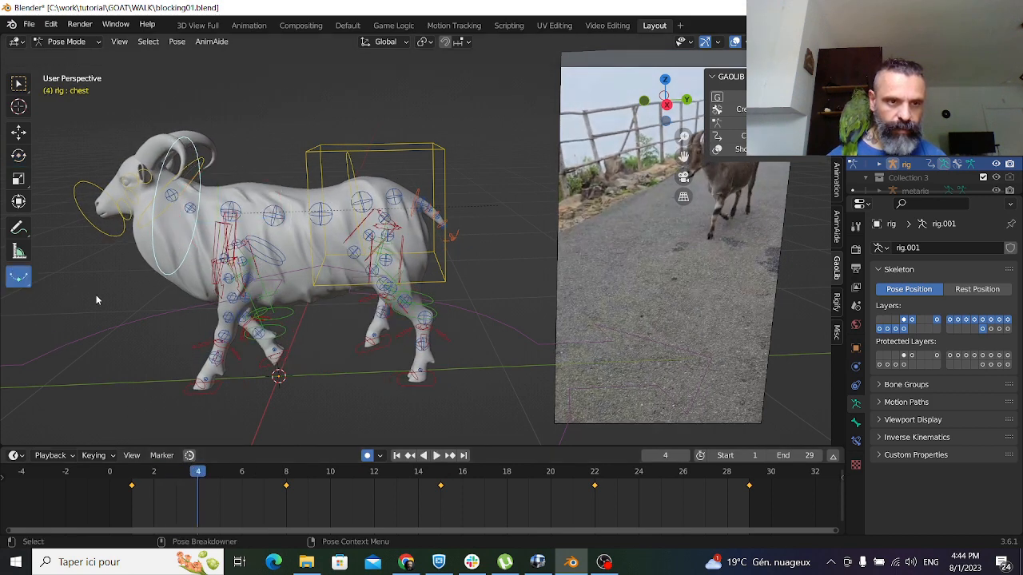
drag(168, 339, 137, 337)
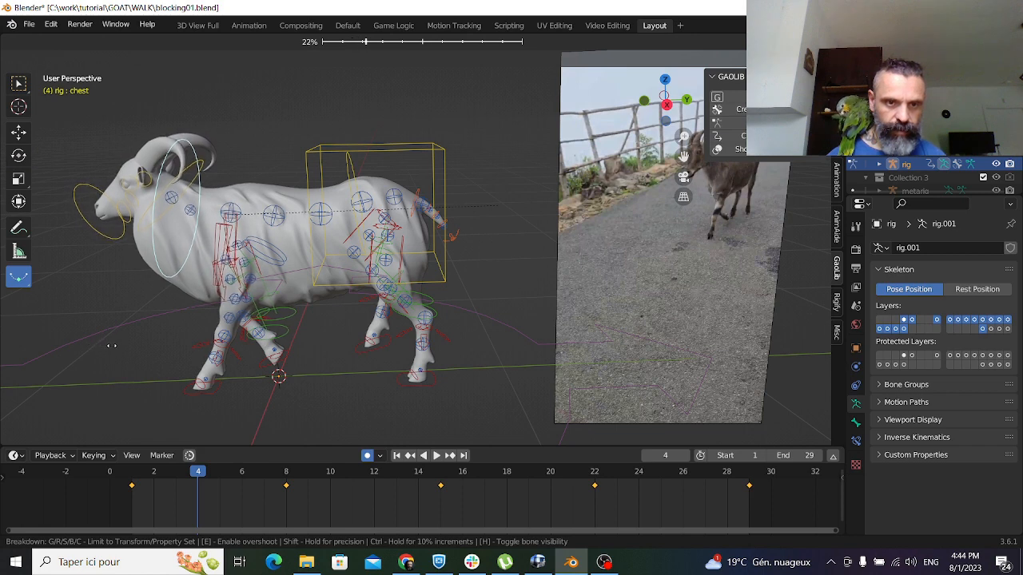
click(99, 346)
key(space)
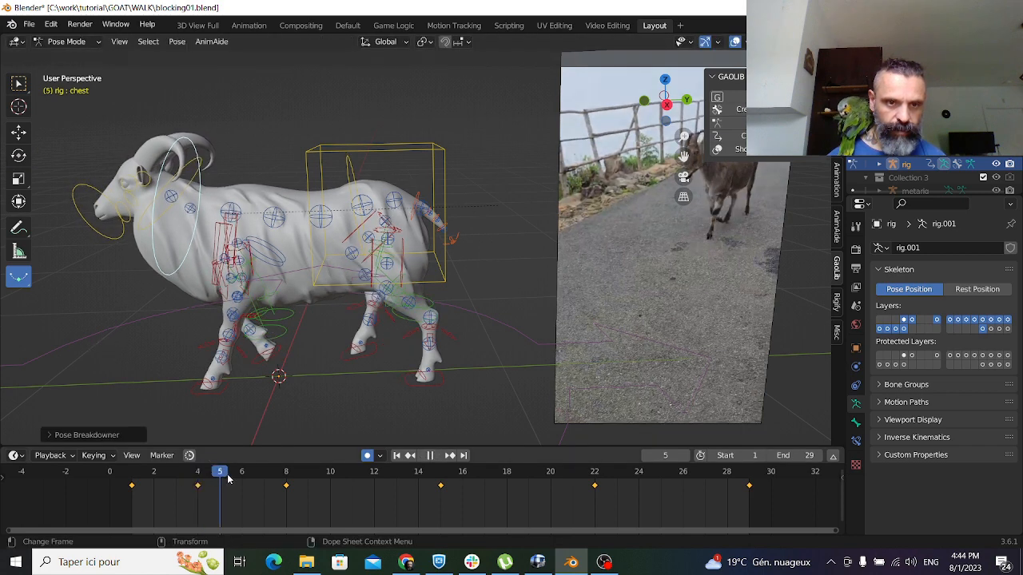
key(space)
click(243, 475)
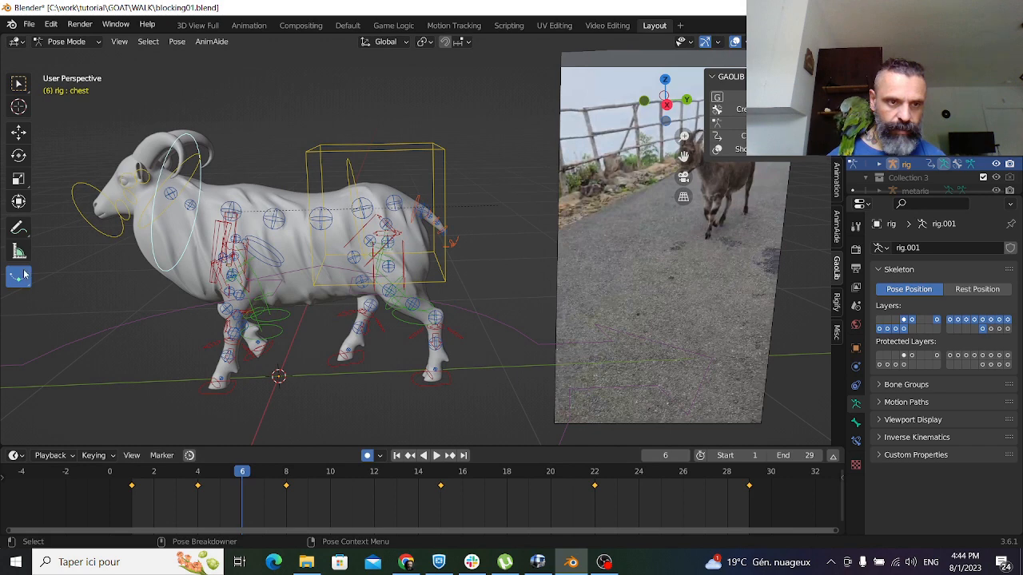
drag(121, 287, 167, 302)
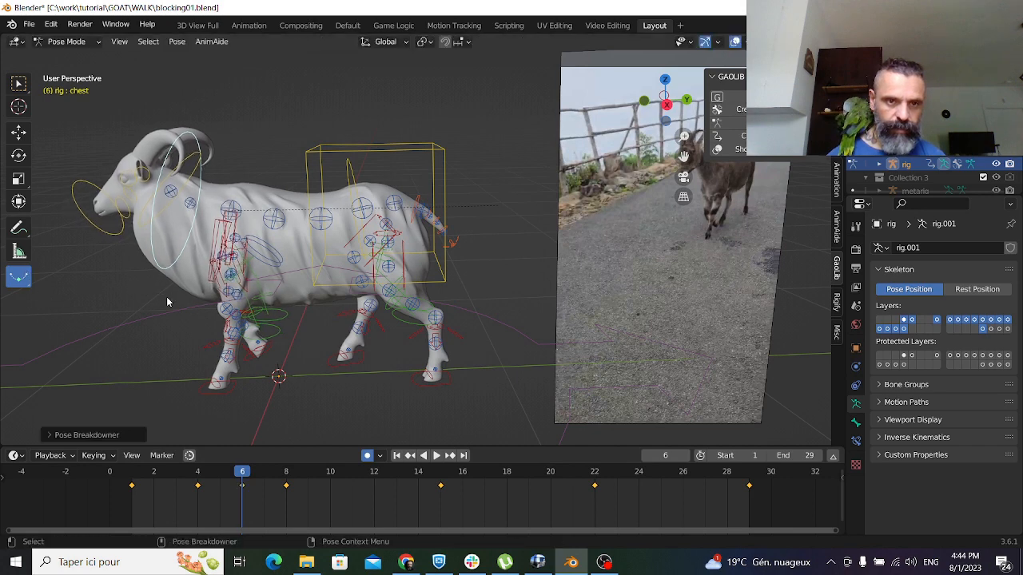
Add chest breakdown poses at frame 11, favouring the frame 8 key, and at frame 13, favouring the frame 15 key
drag(200, 473, 353, 484)
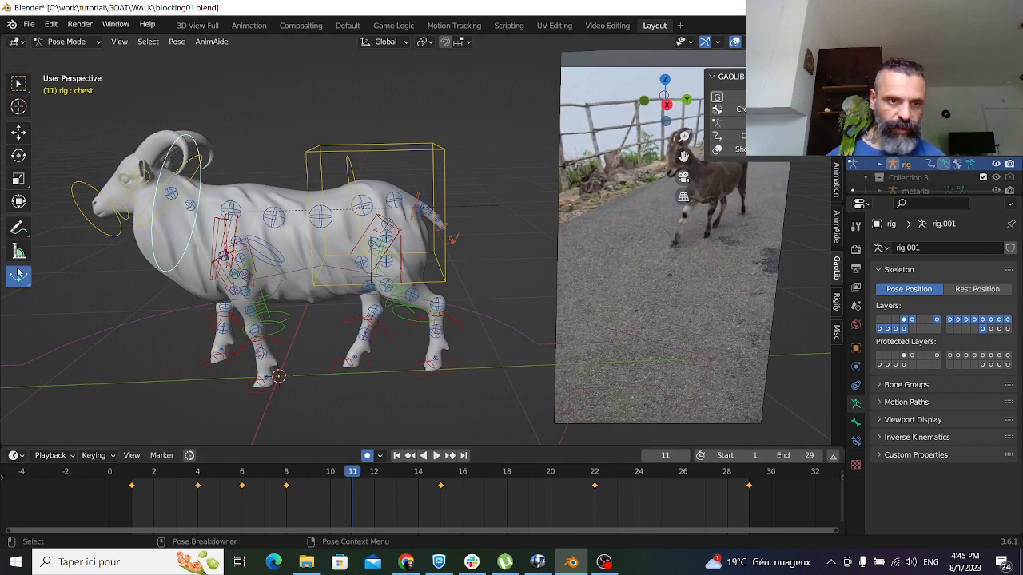
key(shift+e)
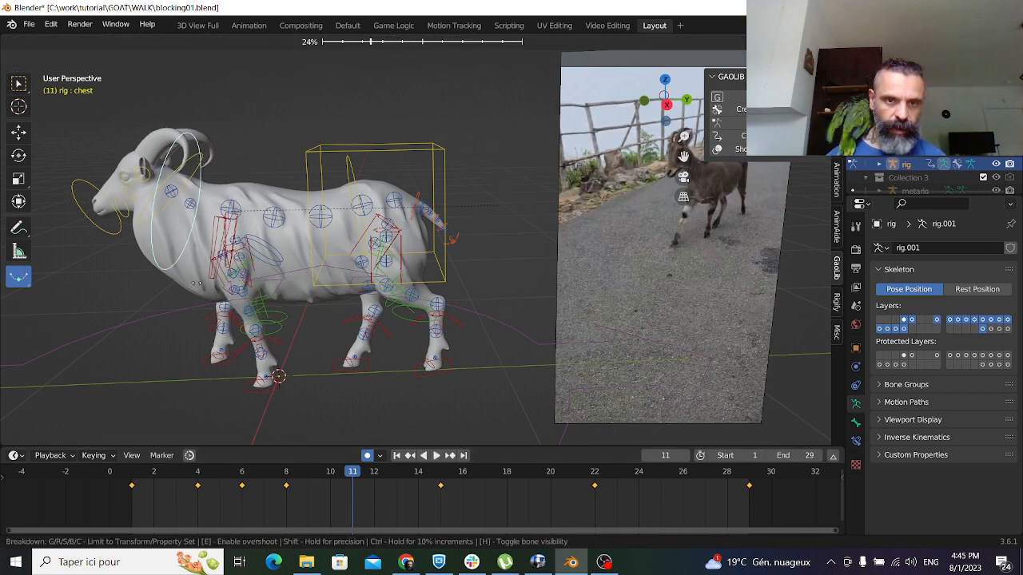
click(230, 250)
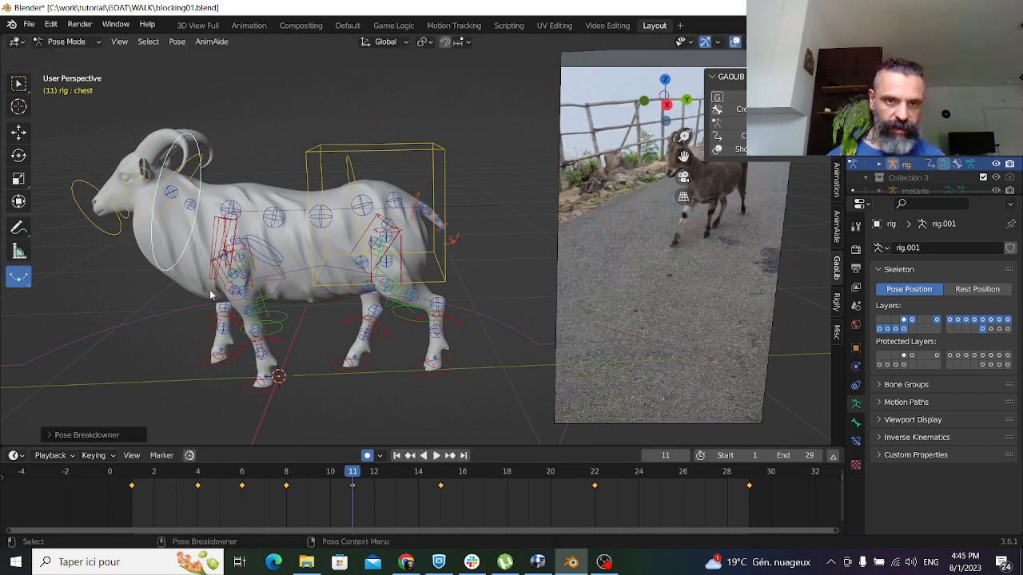
key(Right)
key(Right)
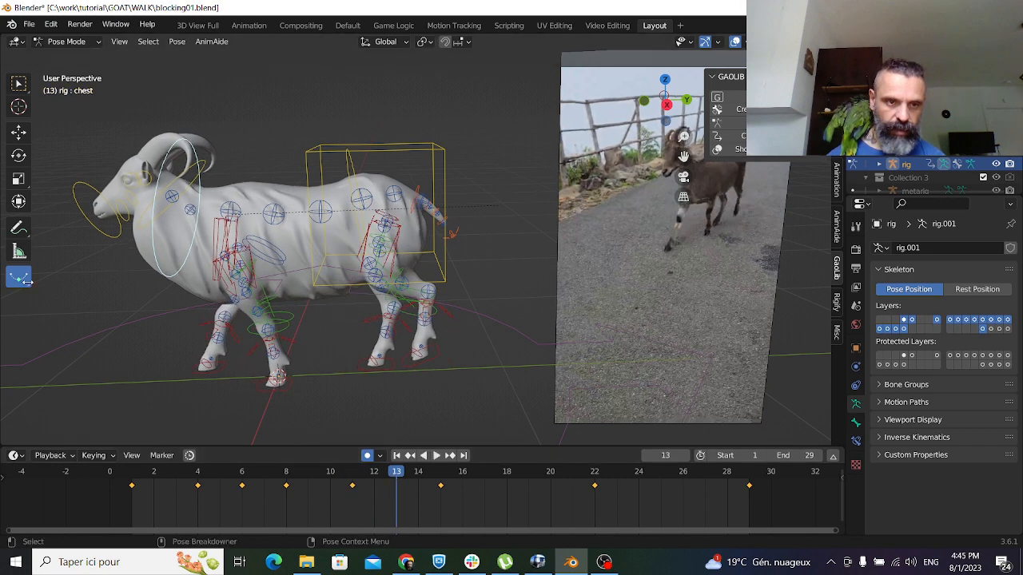
key(shift+e)
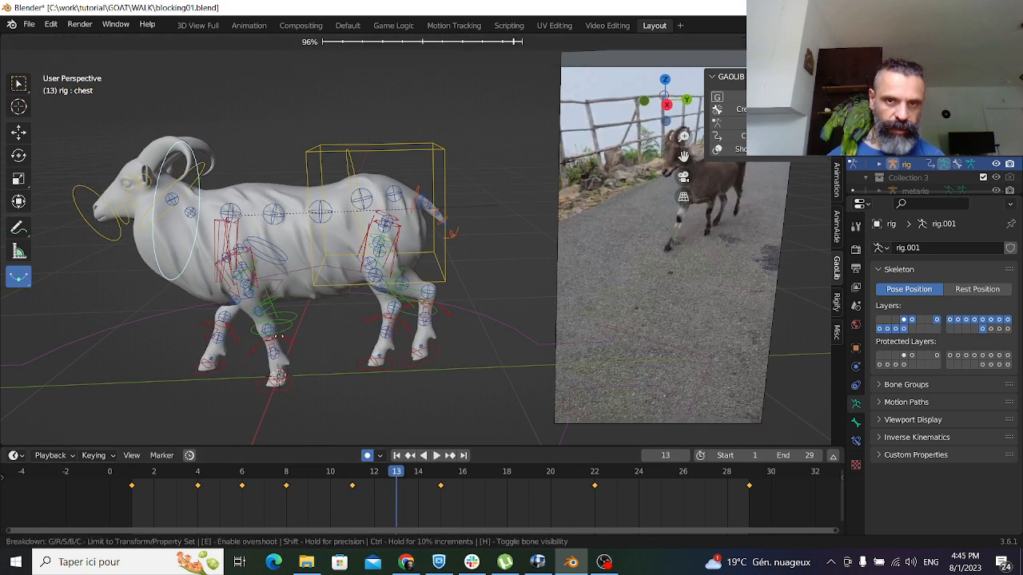
click(279, 342)
key(shift+Left)
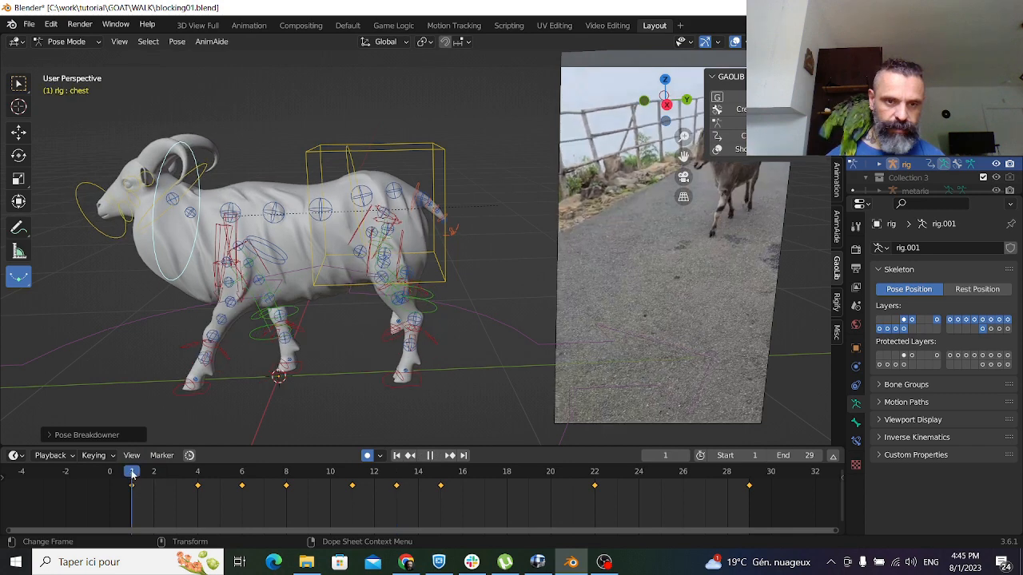
Add hips breakdown poses at frame 4, favouring the frame 1 key, and at frame 6, favouring the frame 8 key
click(256, 318)
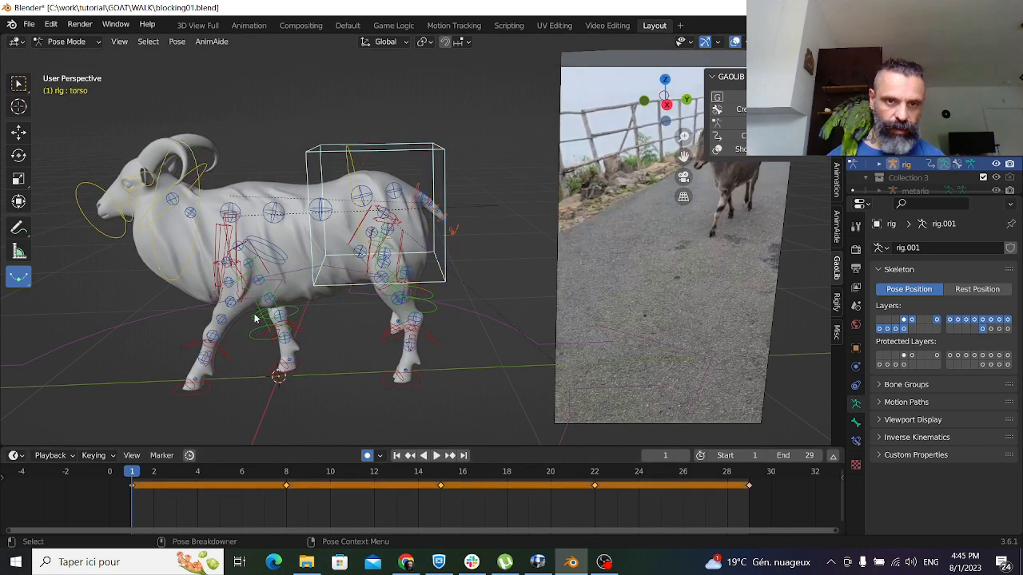
click(345, 181)
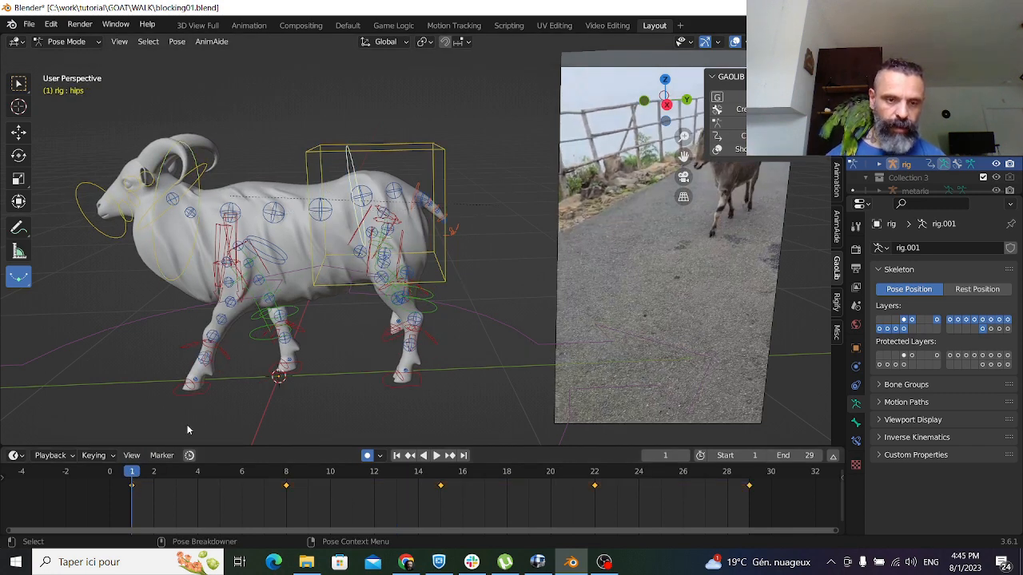
key(space)
key(space)
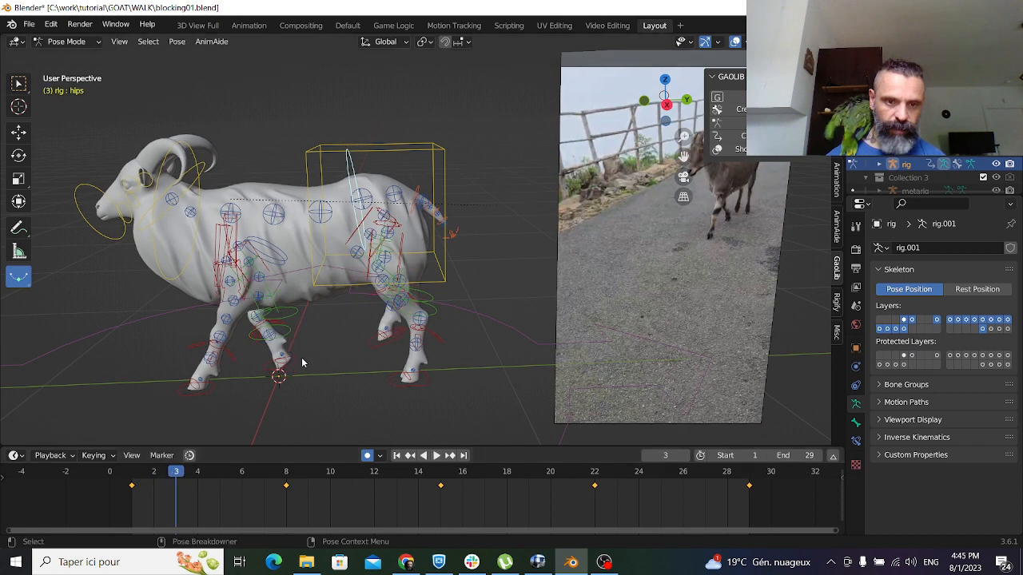
middle_drag(732, 222, 581, 255)
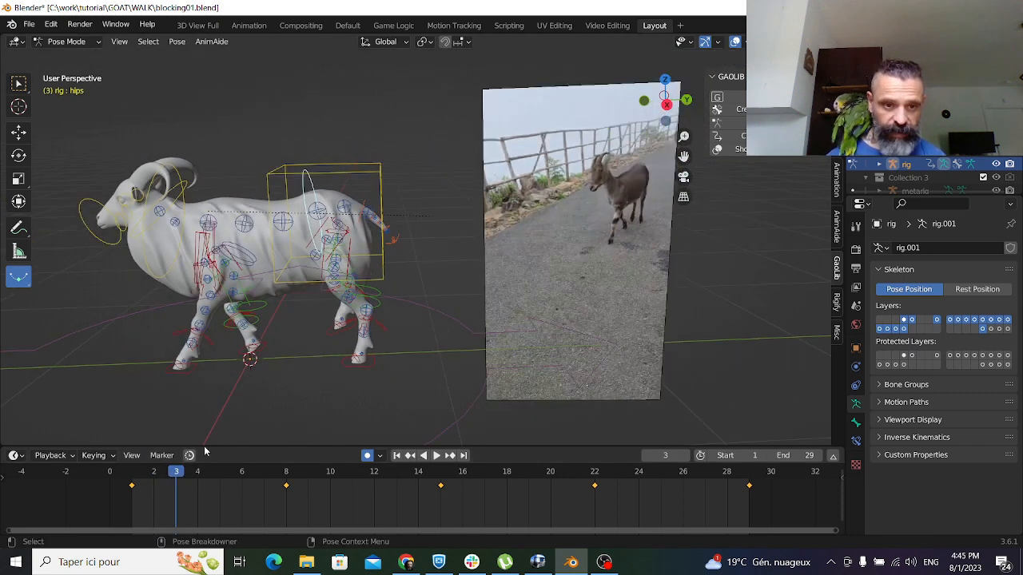
key(space)
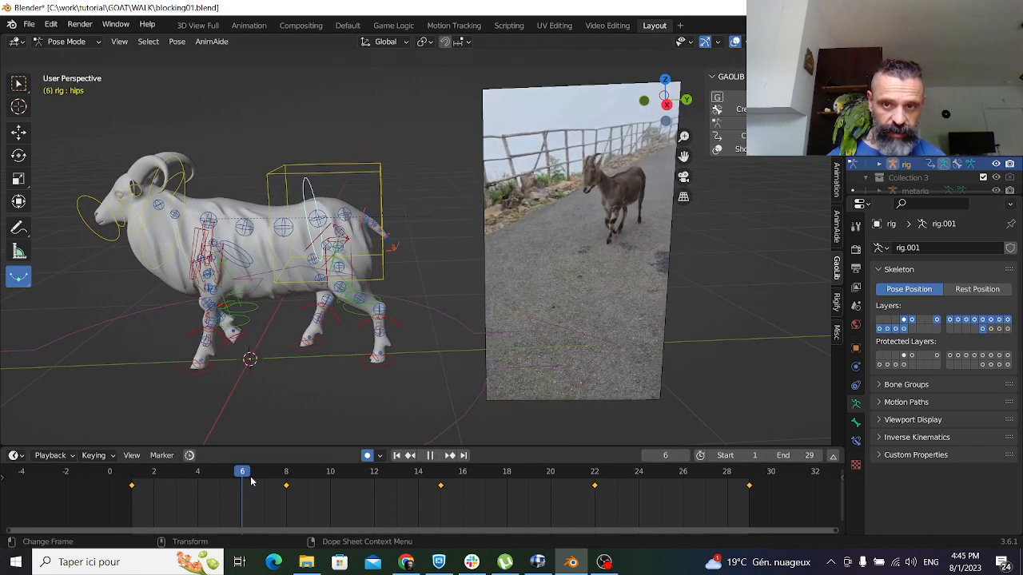
drag(240, 479, 215, 480)
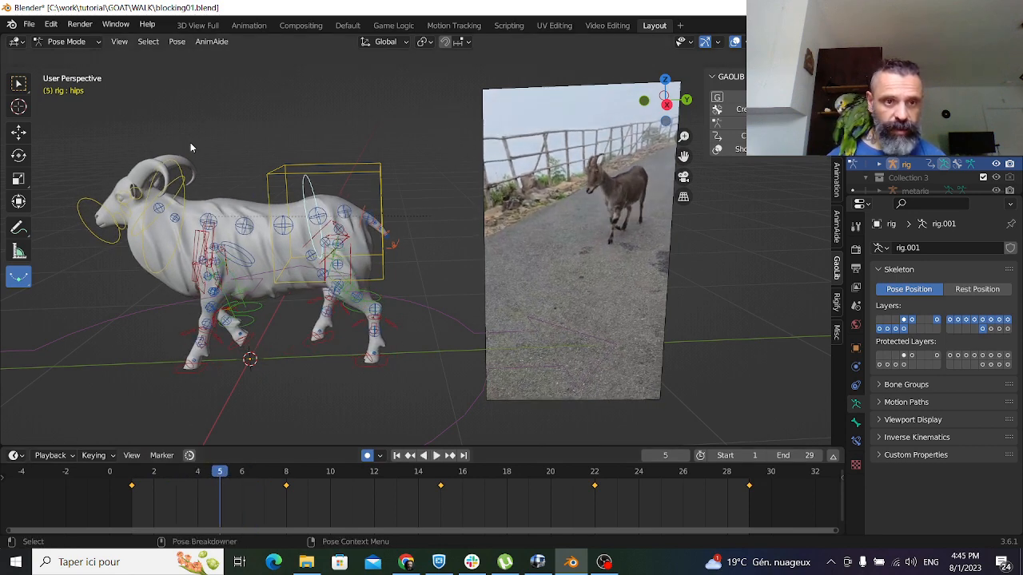
drag(220, 482, 198, 472)
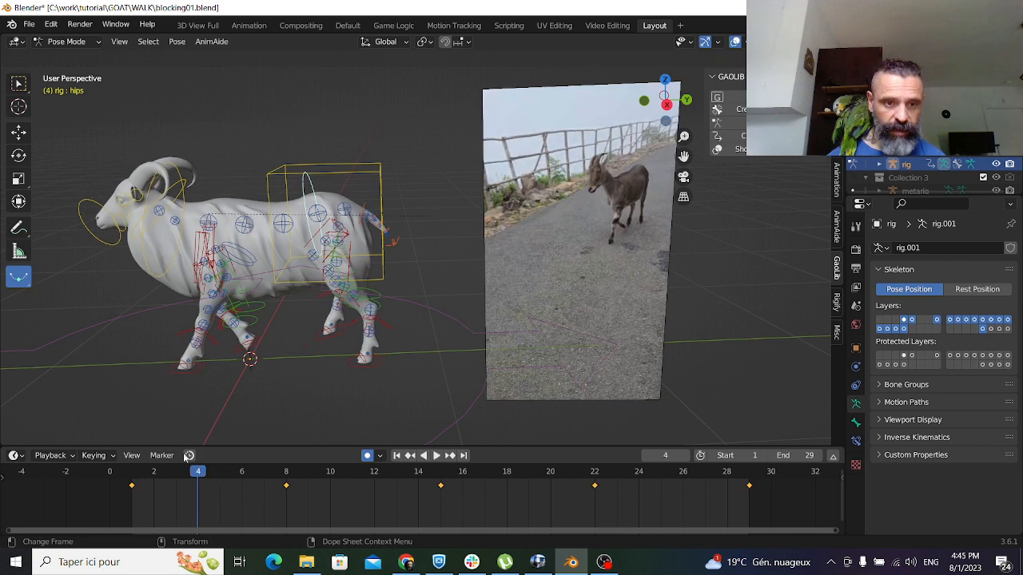
drag(283, 300, 264, 282)
click(262, 281)
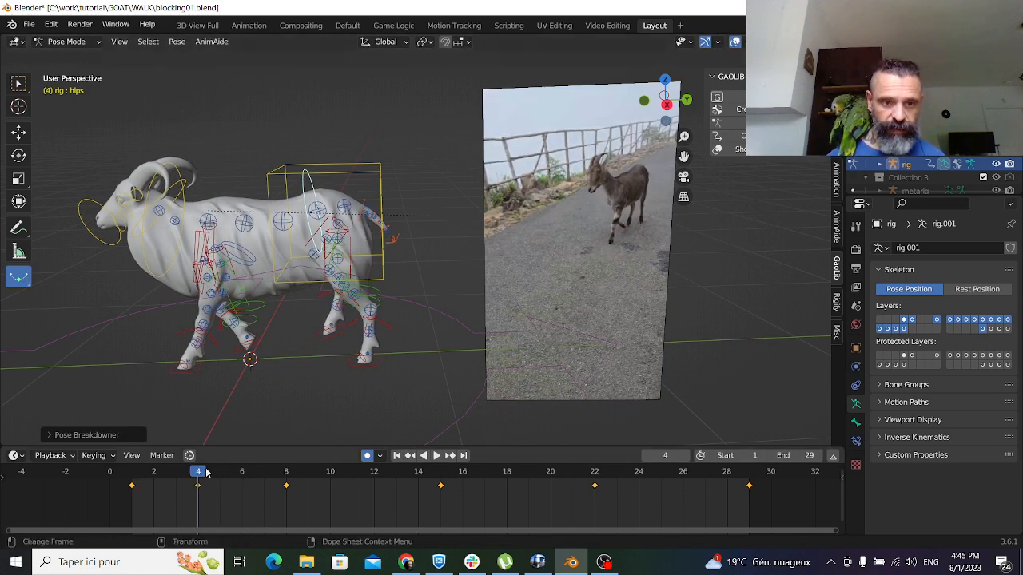
drag(200, 473, 242, 473)
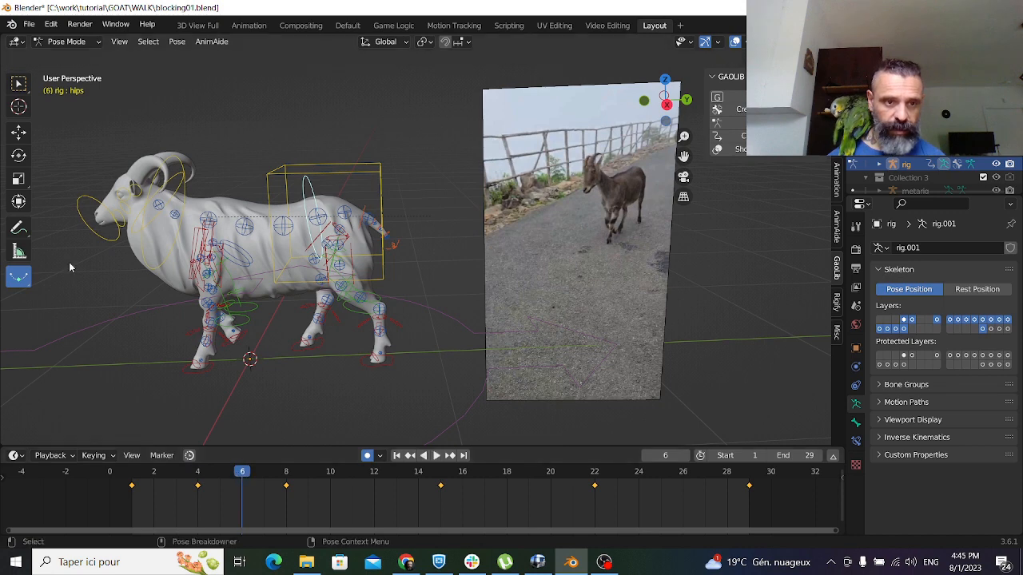
drag(328, 258, 289, 258)
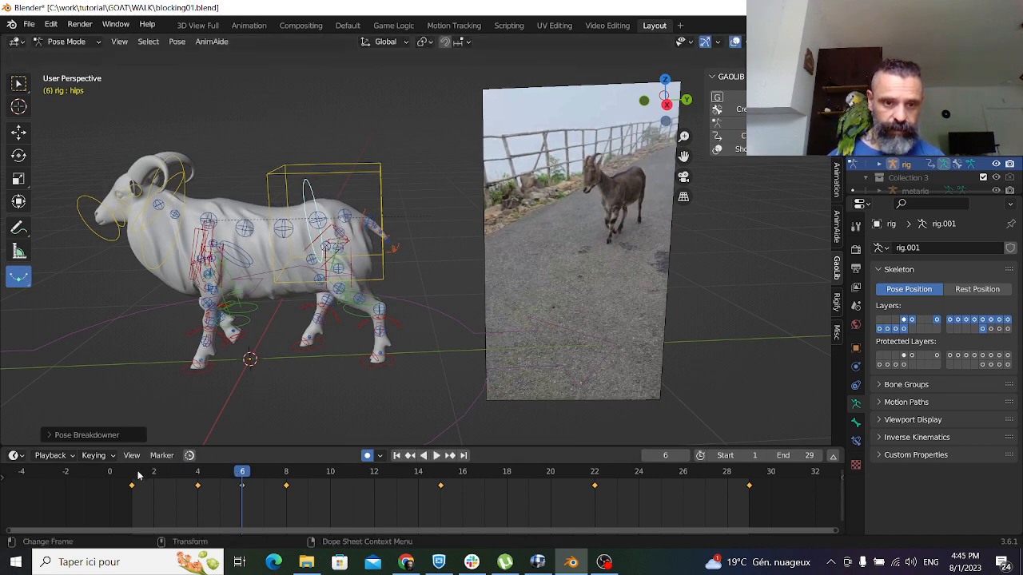
Add hips breakdown poses at frame 12, favouring the frame 8 key, and at frame 14, favouring the frame 15 key
drag(242, 473, 374, 475)
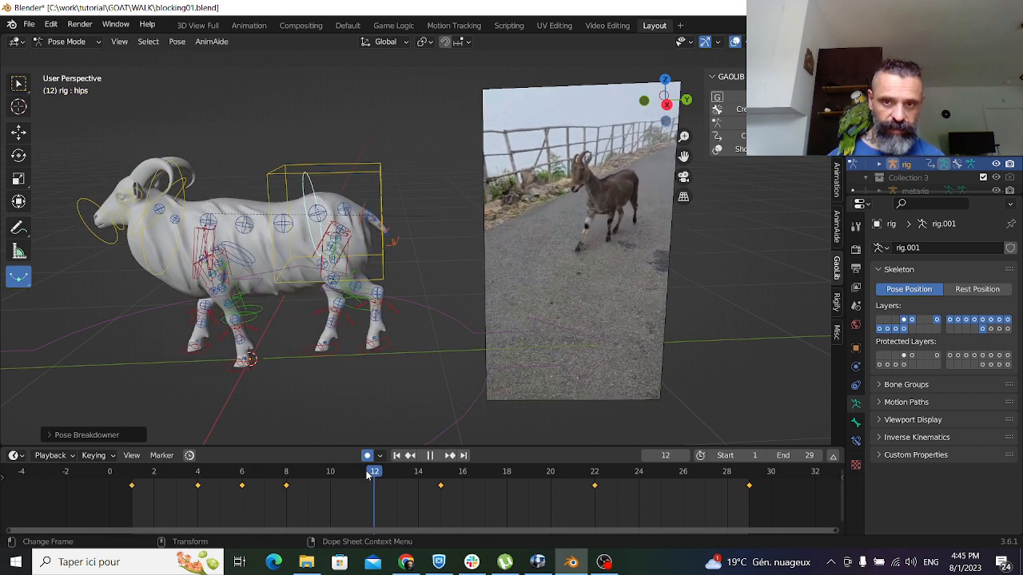
drag(271, 251, 230, 254)
click(232, 254)
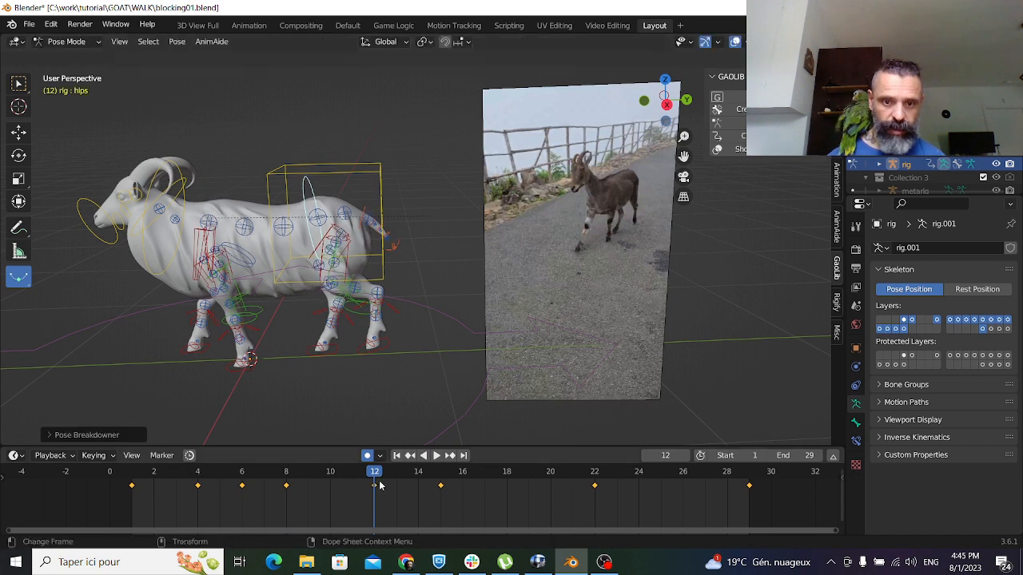
key(space)
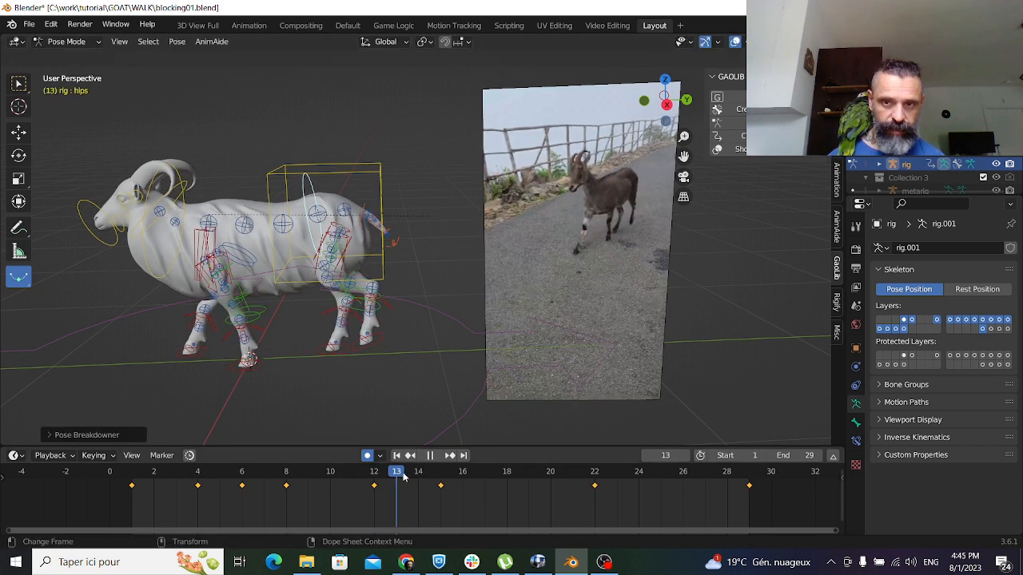
key(space)
drag(276, 300, 293, 304)
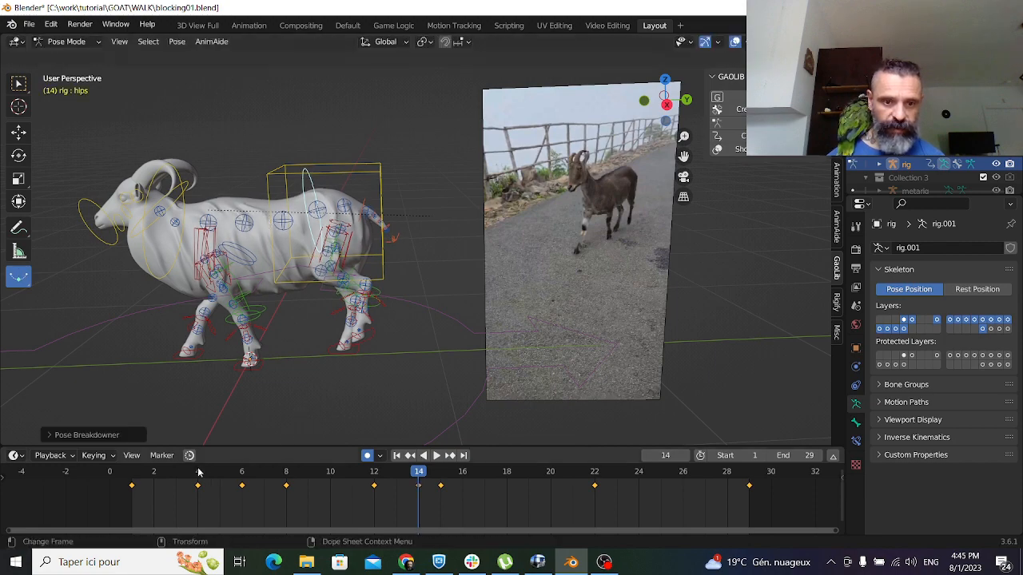
Play the walk from frame 1 and scrub the opening frames to check the hips motion against the reference footage
key(space)
key(space)
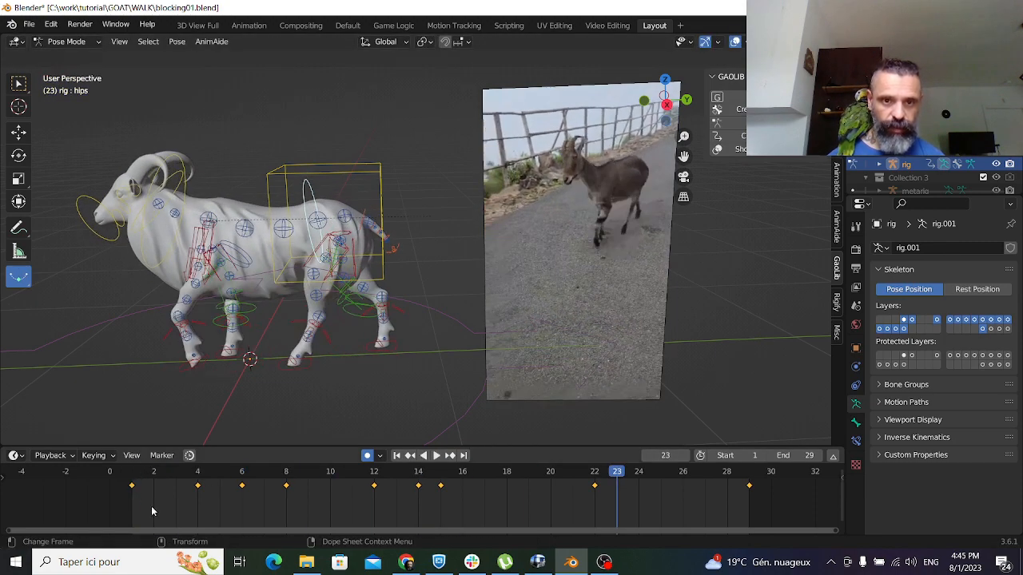
click(132, 472)
key(space)
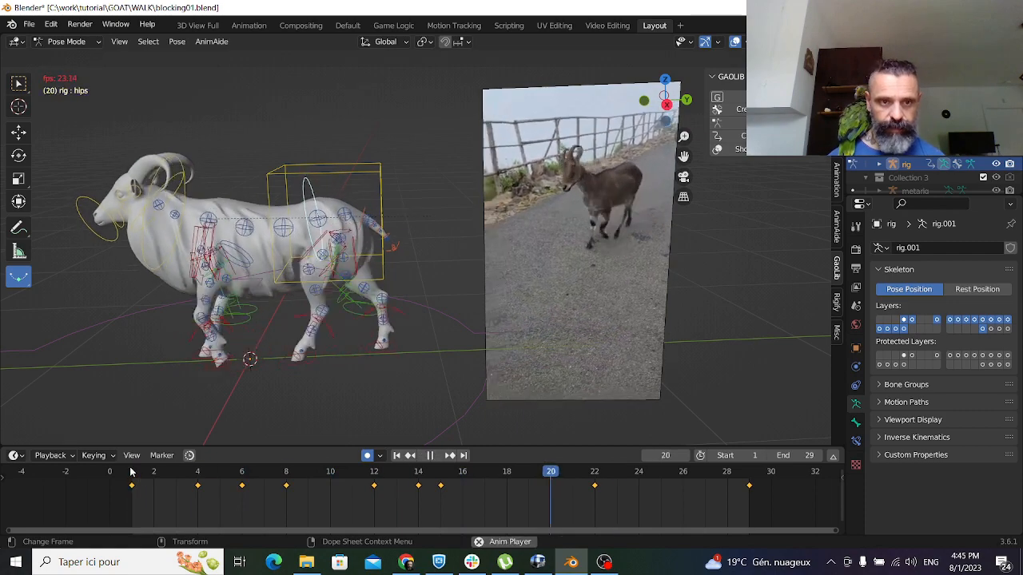
key(space)
drag(134, 472, 218, 489)
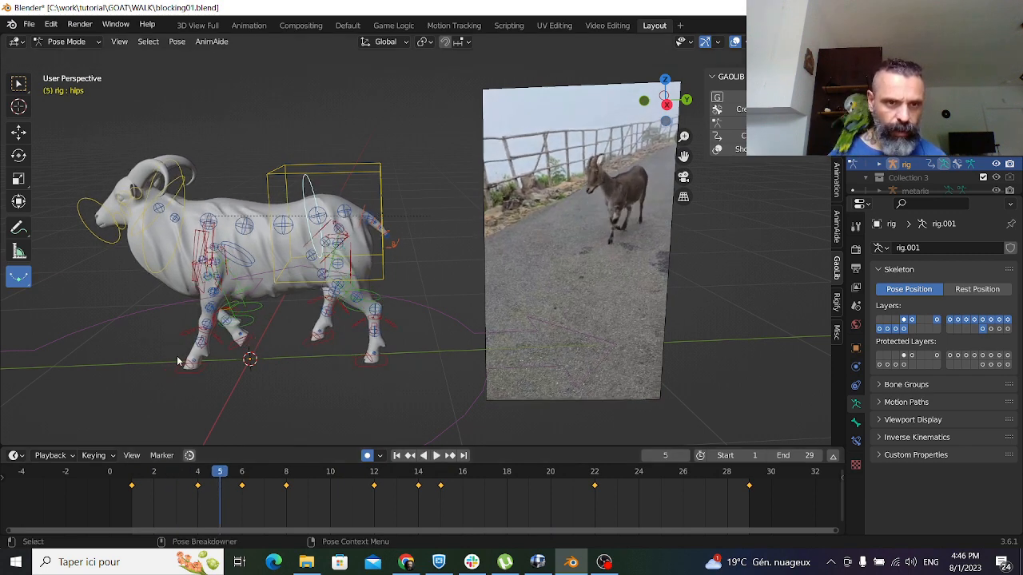
Rotate the head control slightly at frame 5, comparing its pose with the goat in the reference footage
click(113, 238)
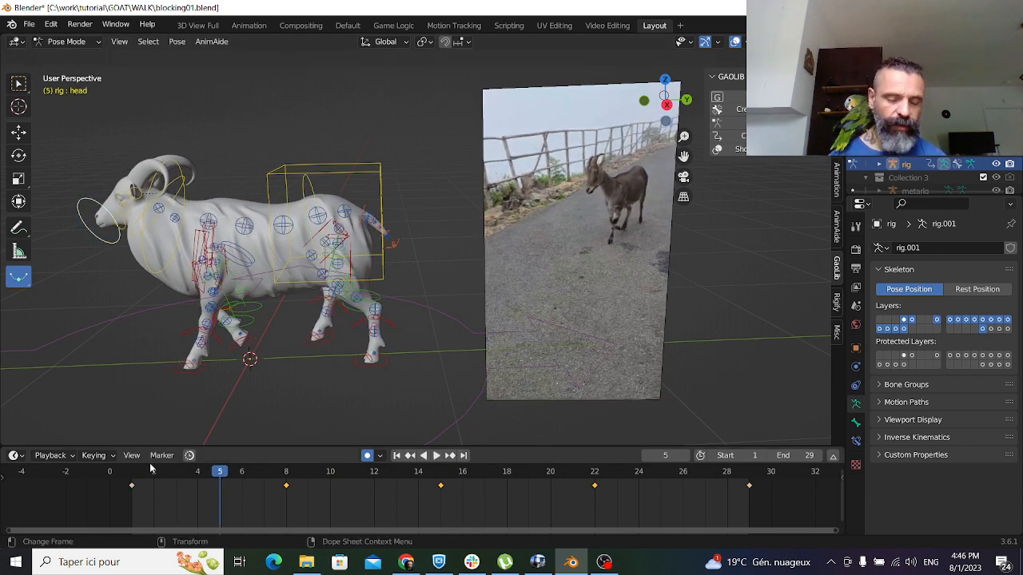
drag(151, 469, 200, 479)
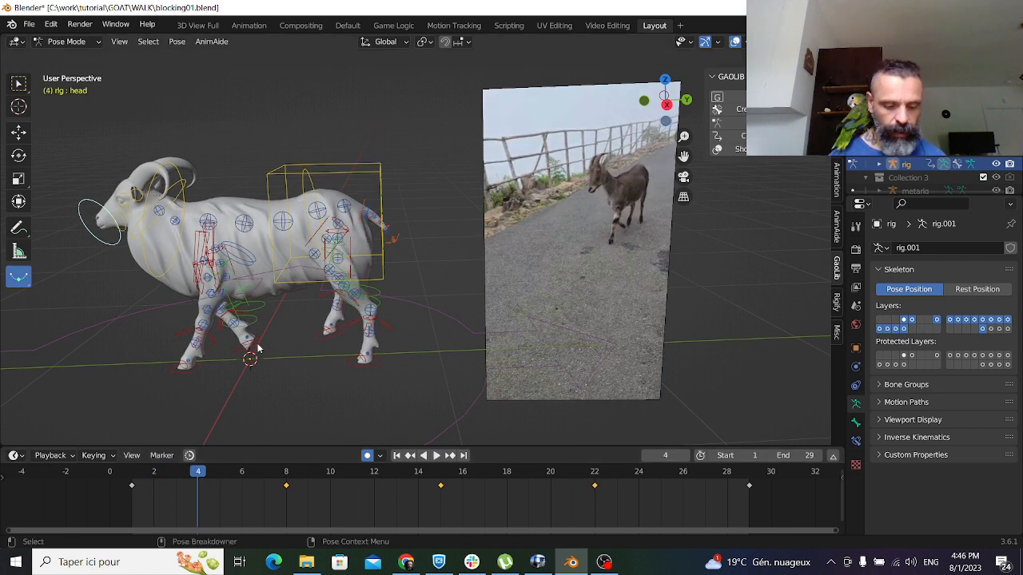
mouse_move(257, 348)
middle_down()
mouse_move(276, 331)
mouse_move(253, 330)
middle_up()
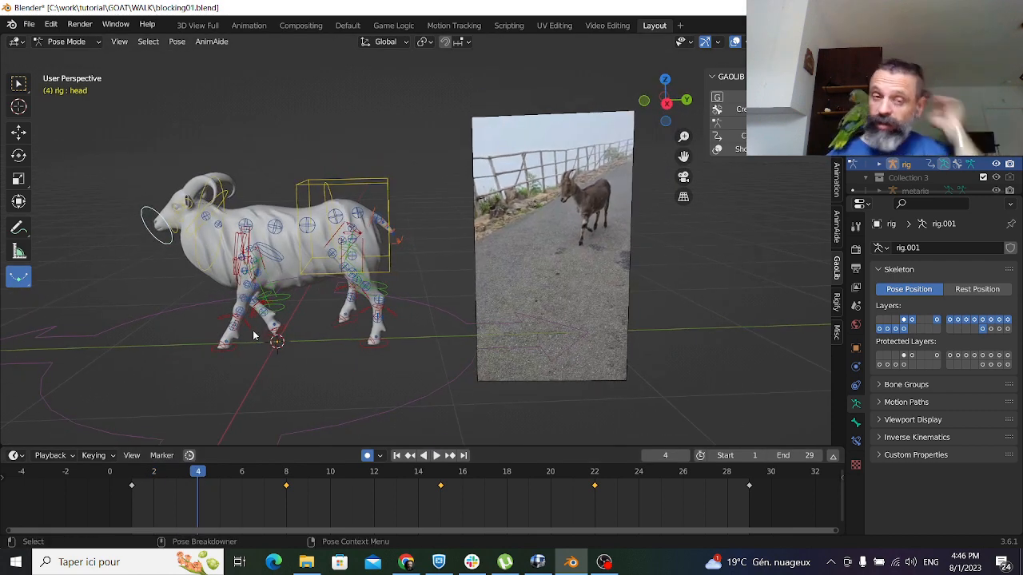
click(155, 480)
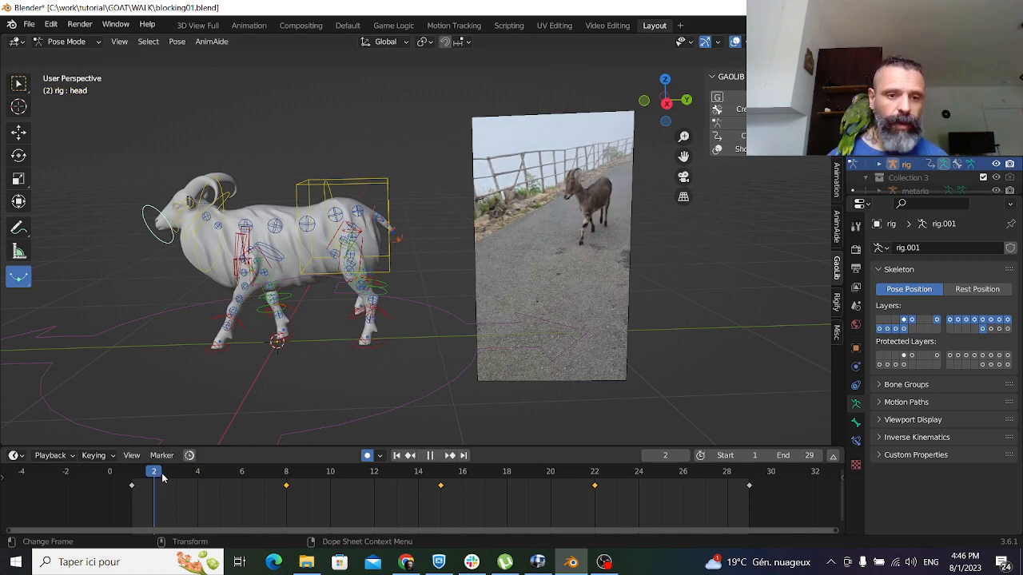
key(Right)
key(Right)
key(Right)
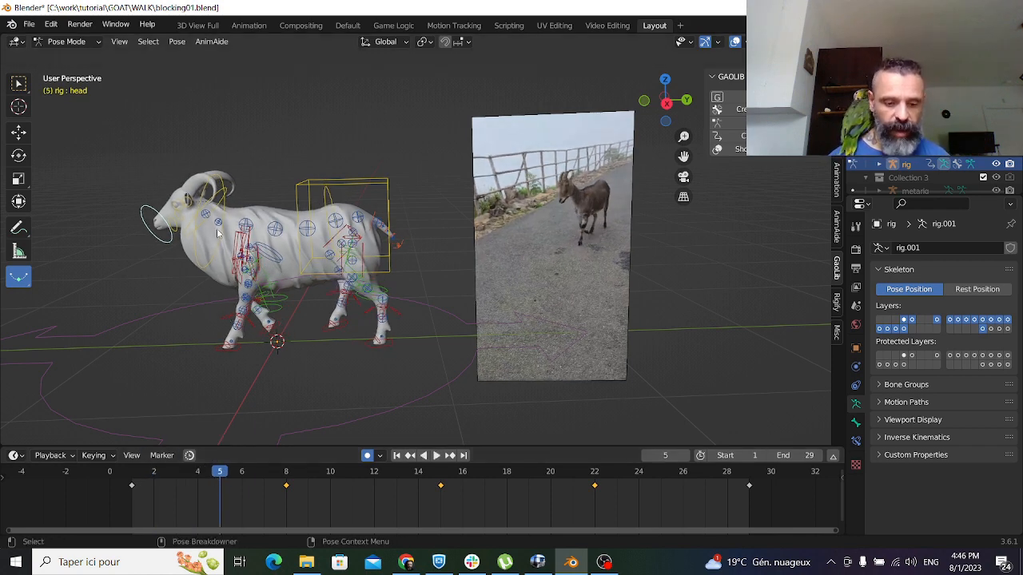
key(r)
drag(228, 173, 224, 167)
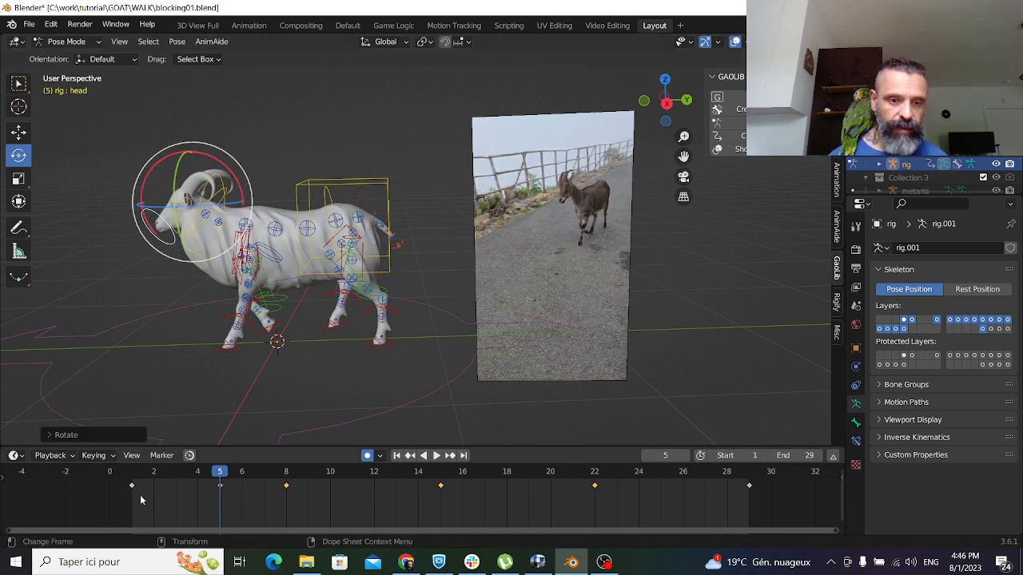
Rotate the head control slightly at frame 11 and check its motion over the neighbouring frames
drag(135, 477, 346, 487)
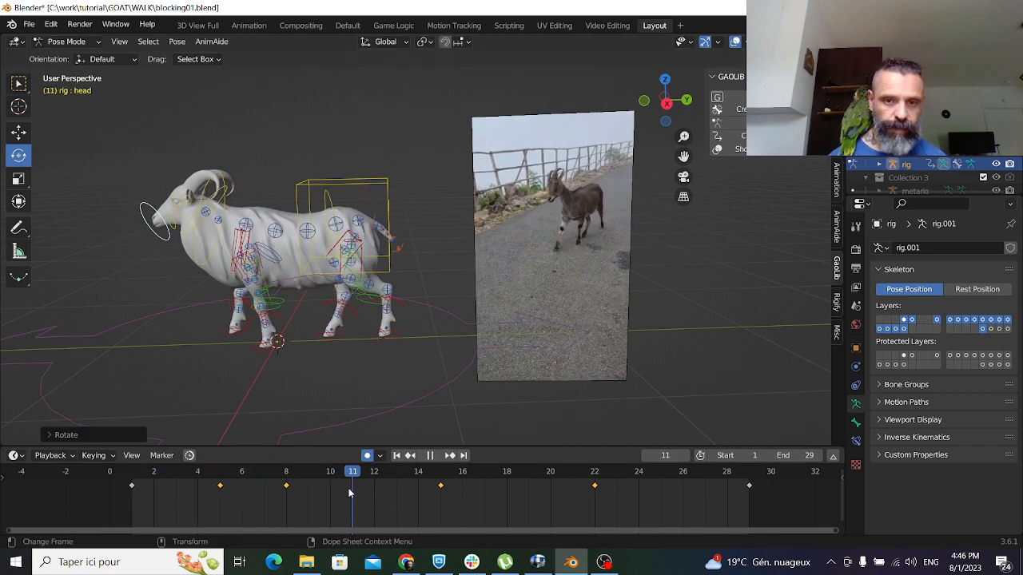
drag(243, 190, 240, 177)
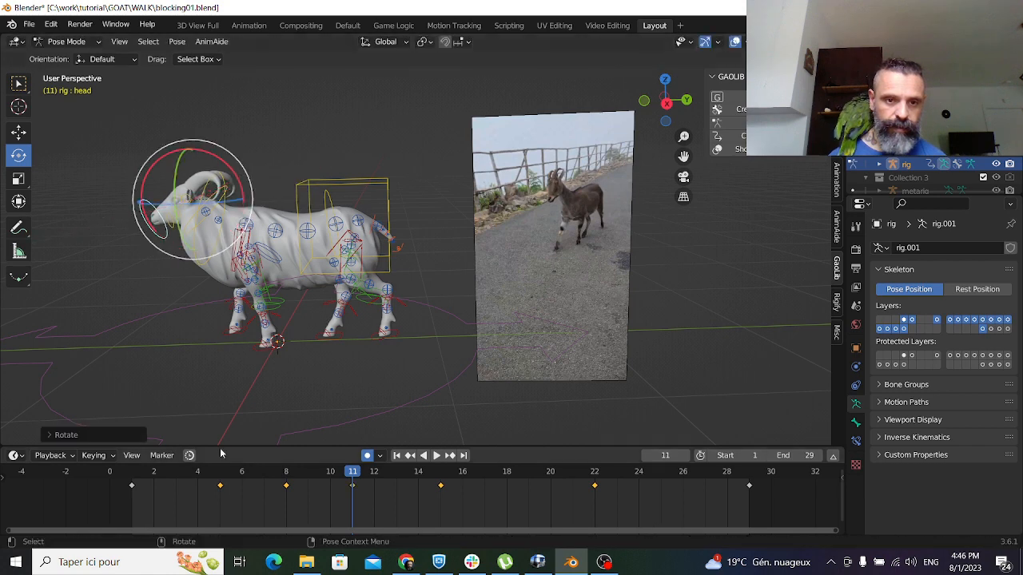
key(space)
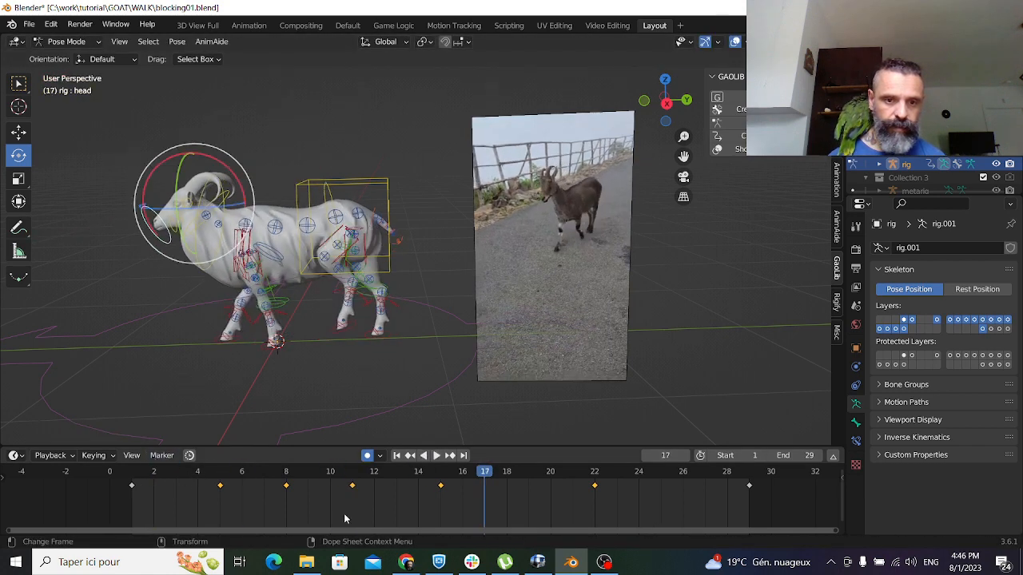
key(Escape)
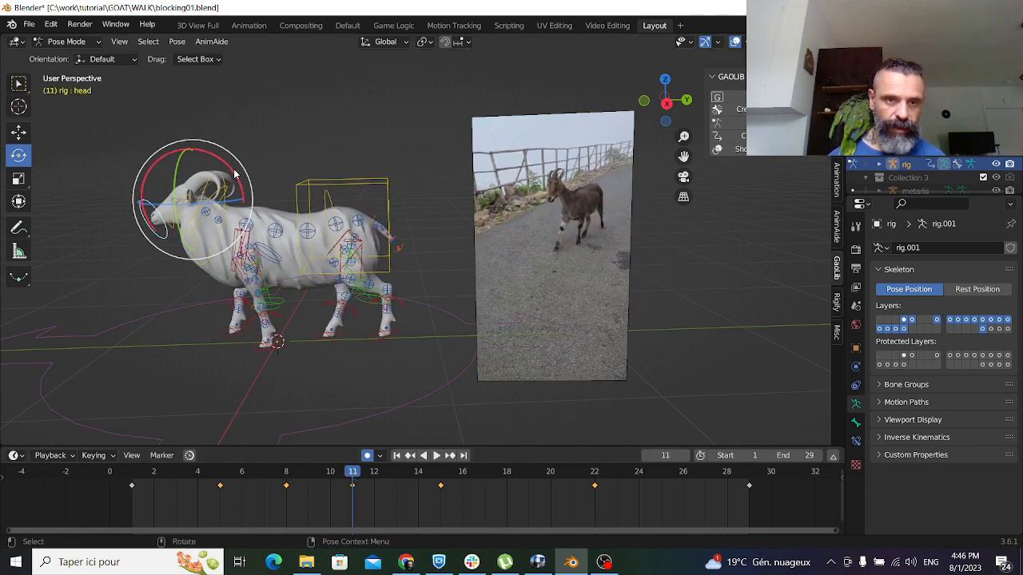
drag(234, 171, 231, 167)
drag(137, 474, 176, 472)
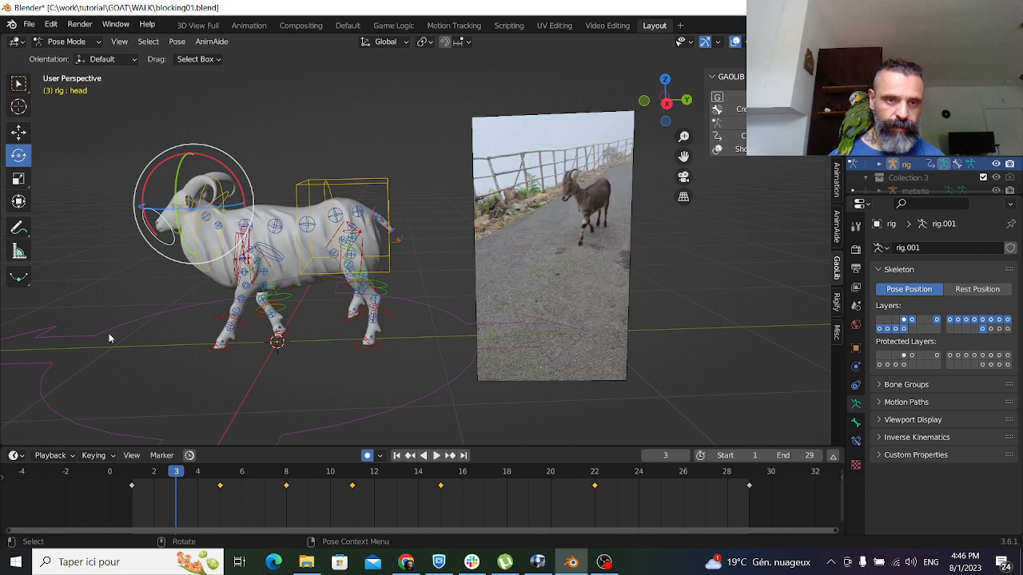
Select the neck control and rotate it slightly at frame 4
click(18, 276)
mouse_move(94, 277)
mouse_down()
mouse_move(124, 281)
mouse_move(100, 281)
mouse_up()
click(190, 229)
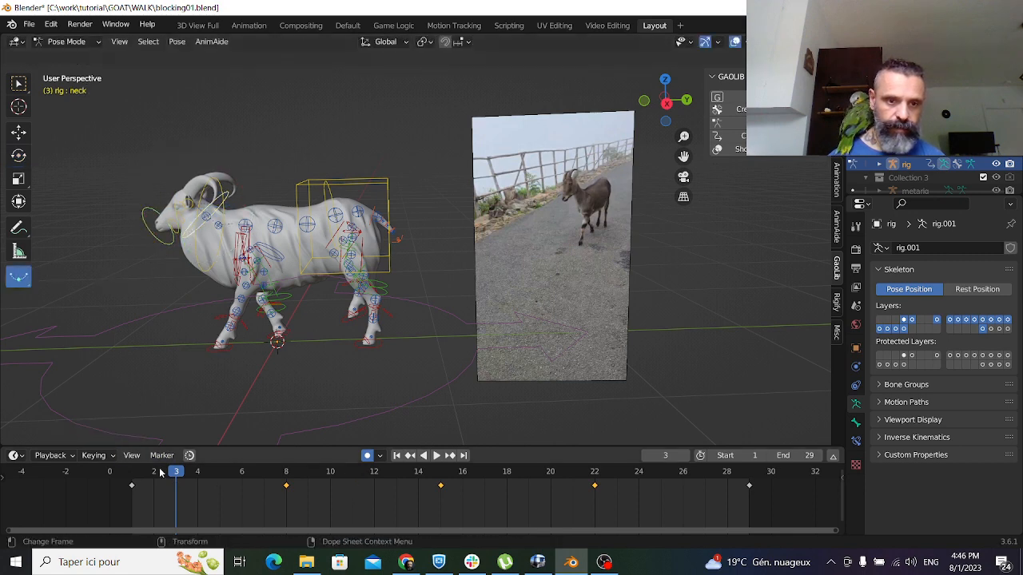
key(space)
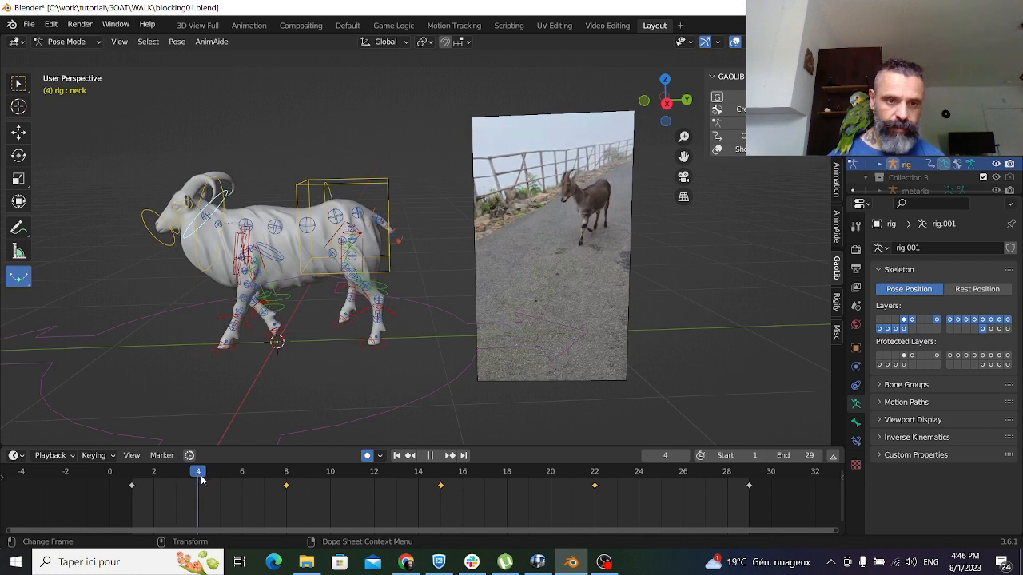
key(r)
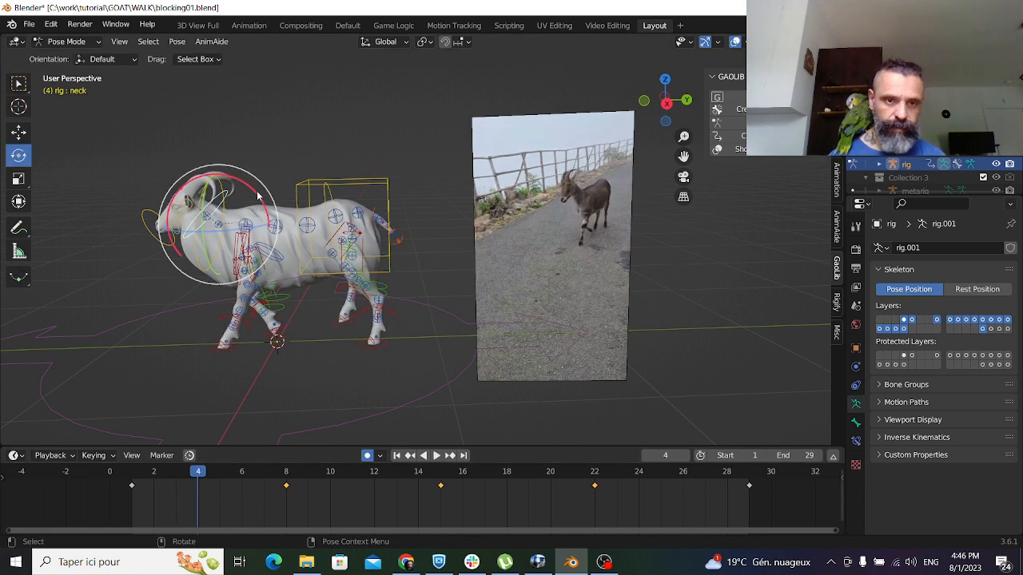
drag(257, 195, 253, 188)
click(192, 475)
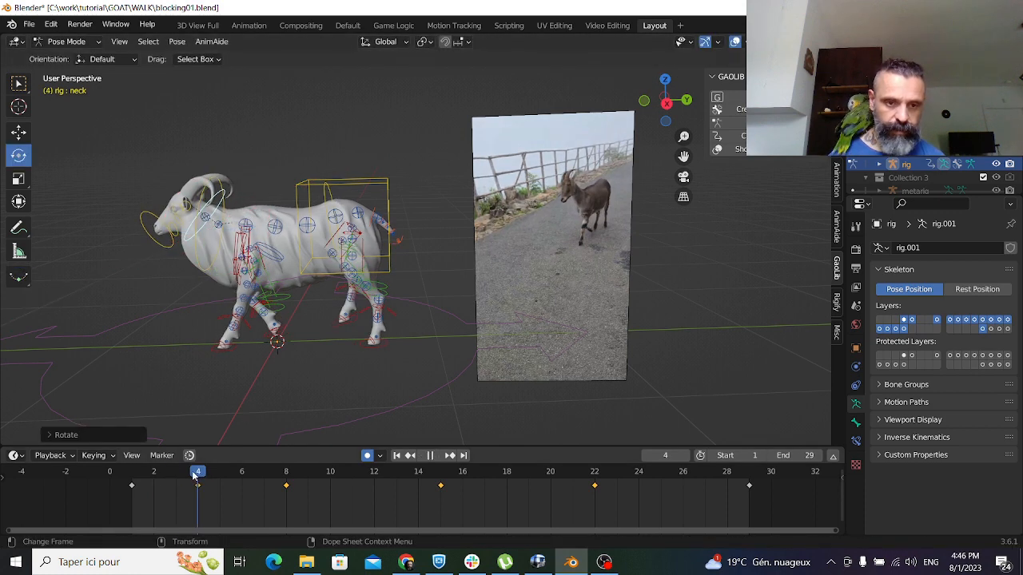
Rotate the neck control slightly at frame 11 and play the walk to check the motion
drag(192, 476, 349, 472)
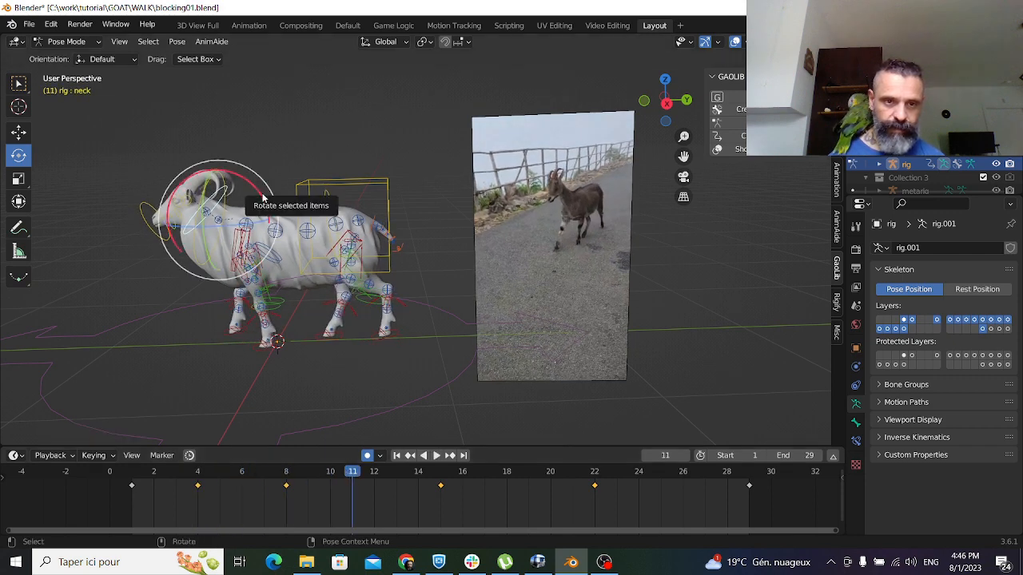
drag(262, 198, 263, 207)
click(153, 475)
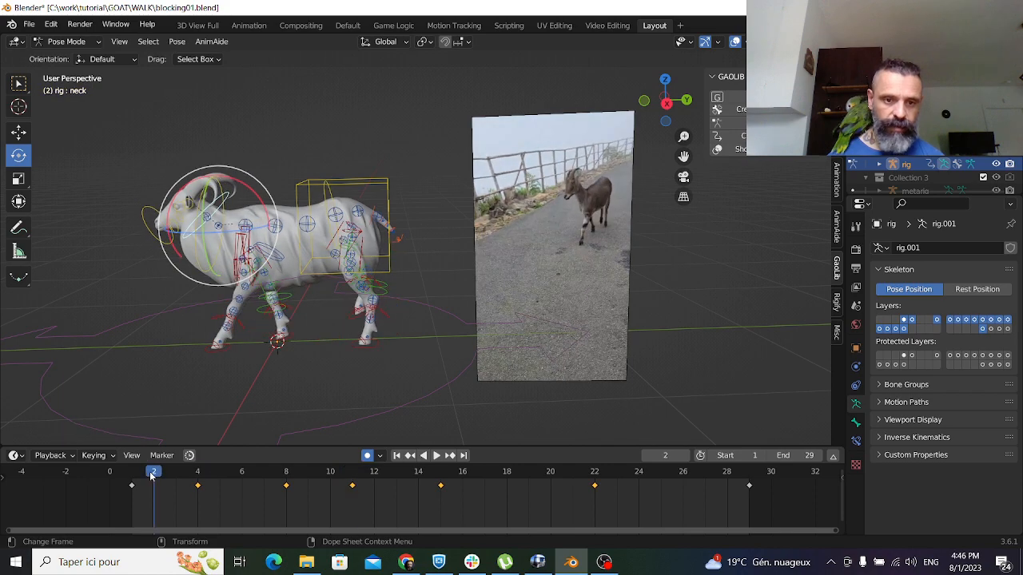
key(space)
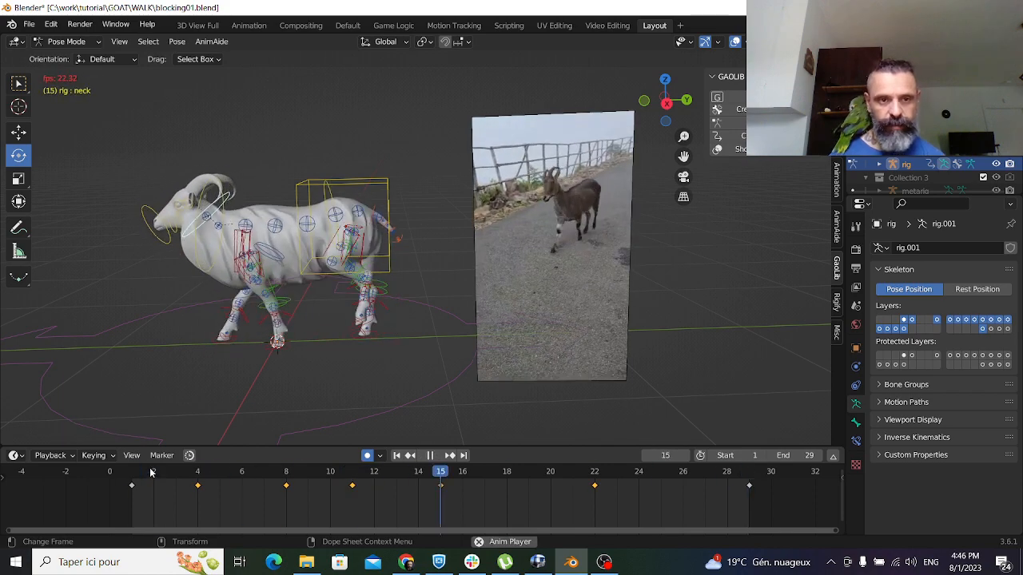
key(space)
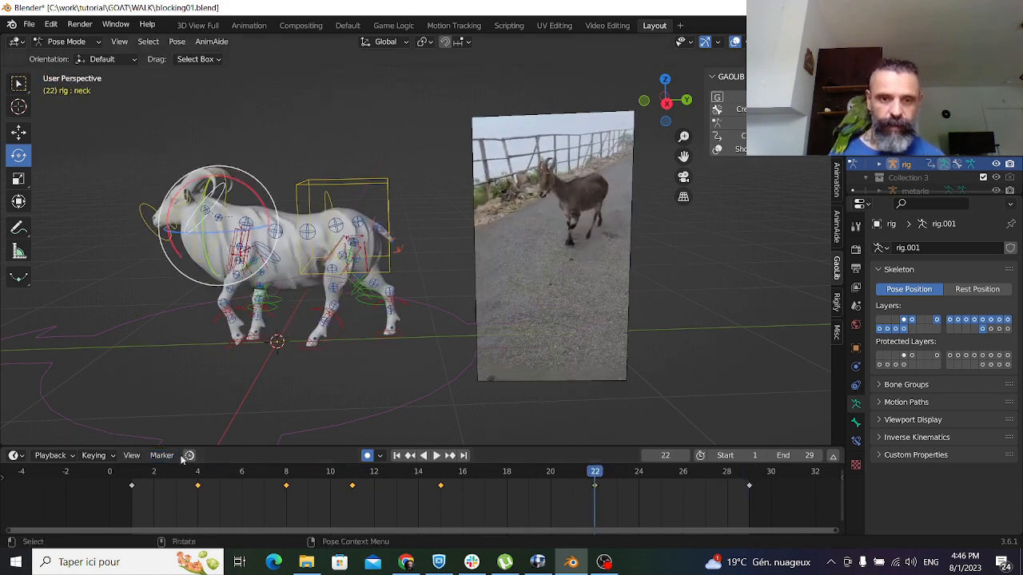
Select all the rig controls and insert keyframes on all channels at frame 1
scroll(223, 162, down, 4)
click(223, 162)
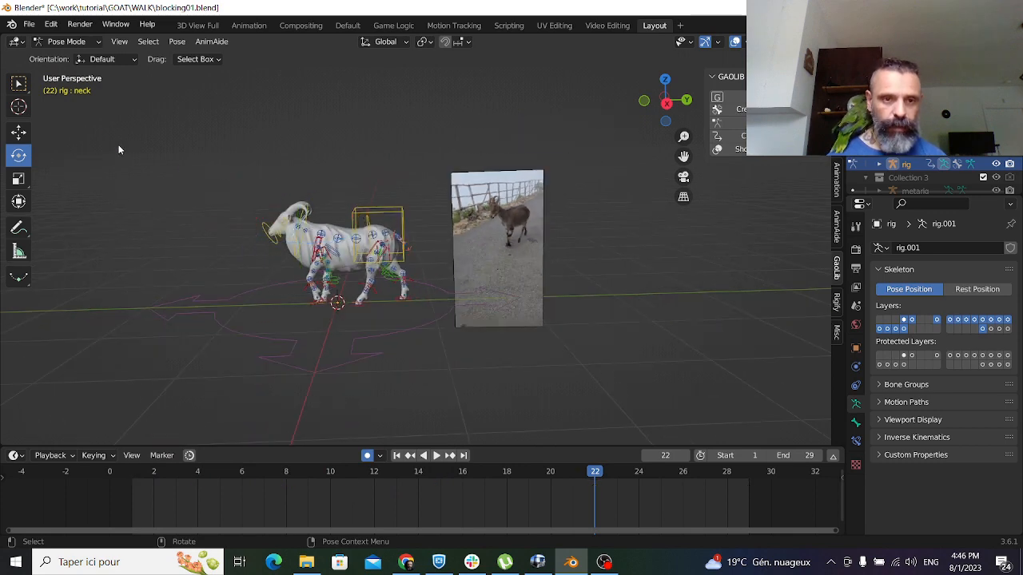
click(18, 83)
drag(96, 145, 623, 448)
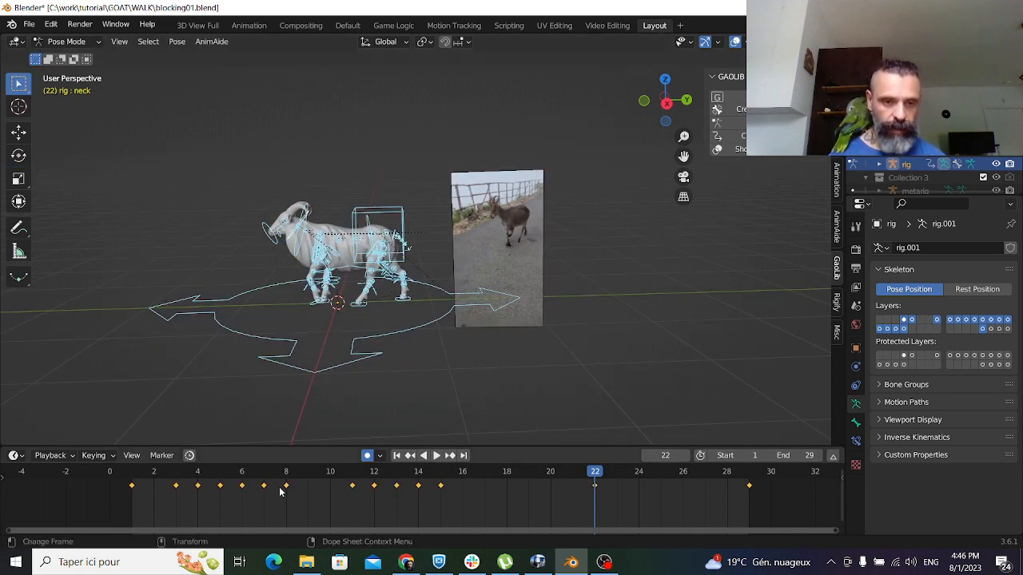
key(space)
click(156, 475)
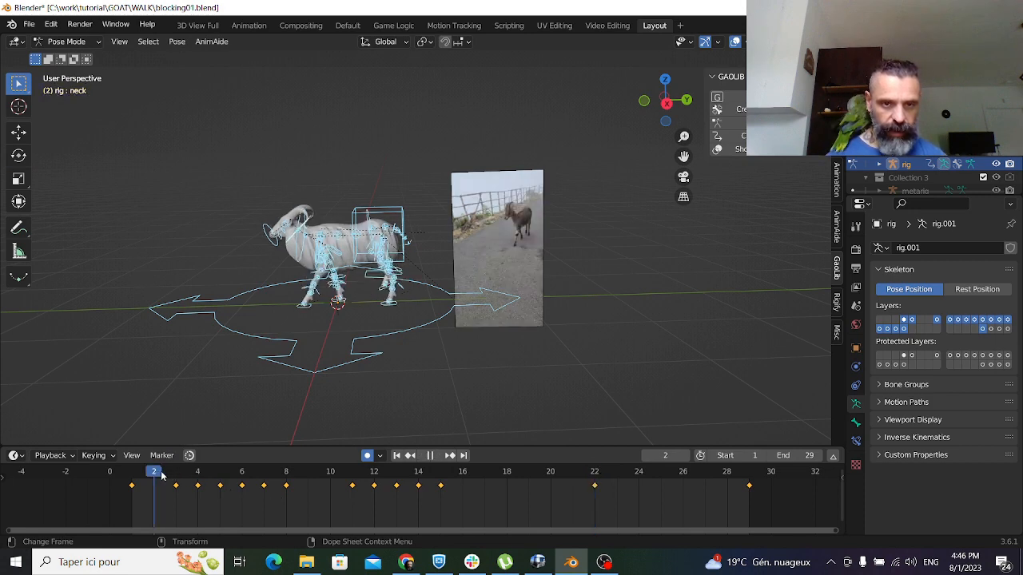
drag(137, 470, 135, 469)
key(i)
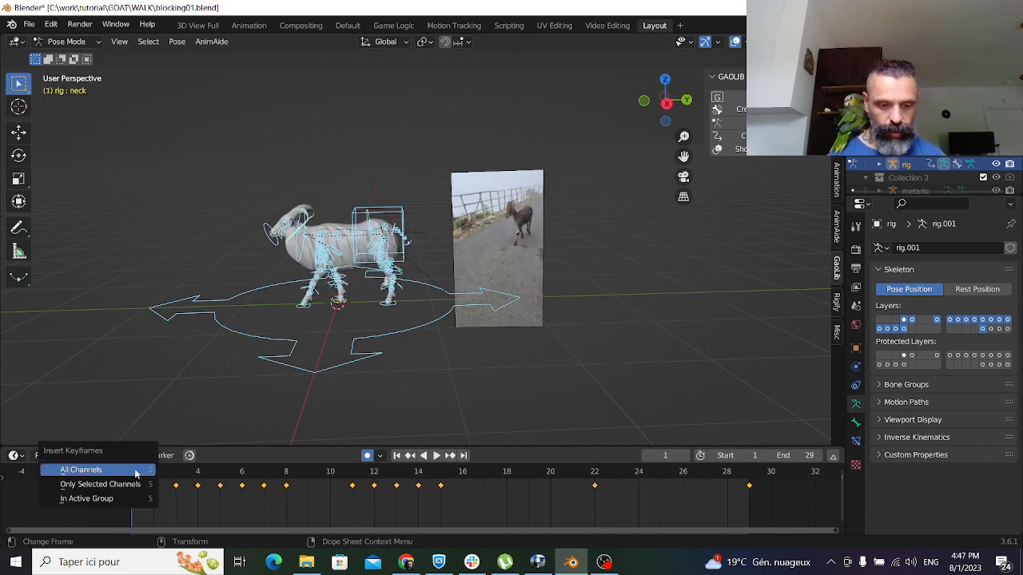
click(135, 470)
Insert keyframes on all channels of the rig at frames 3, 4 and 5
click(176, 471)
key(i)
click(185, 471)
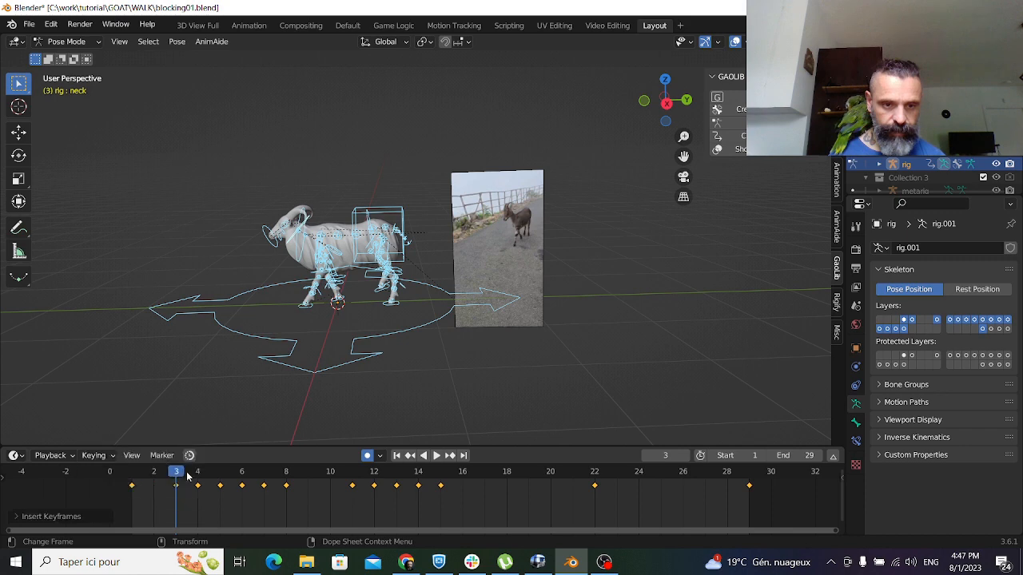
key(i)
click(202, 473)
click(198, 472)
click(220, 471)
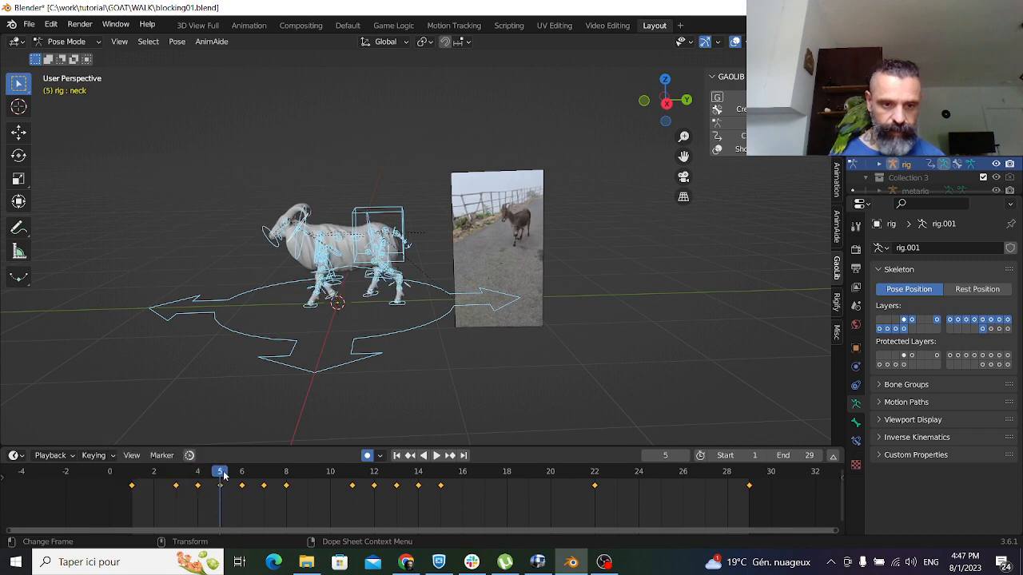
key(i)
click(224, 475)
Insert keyframes on all channels of the rig at frames 6, 7 and 8
click(242, 471)
key(i)
click(243, 472)
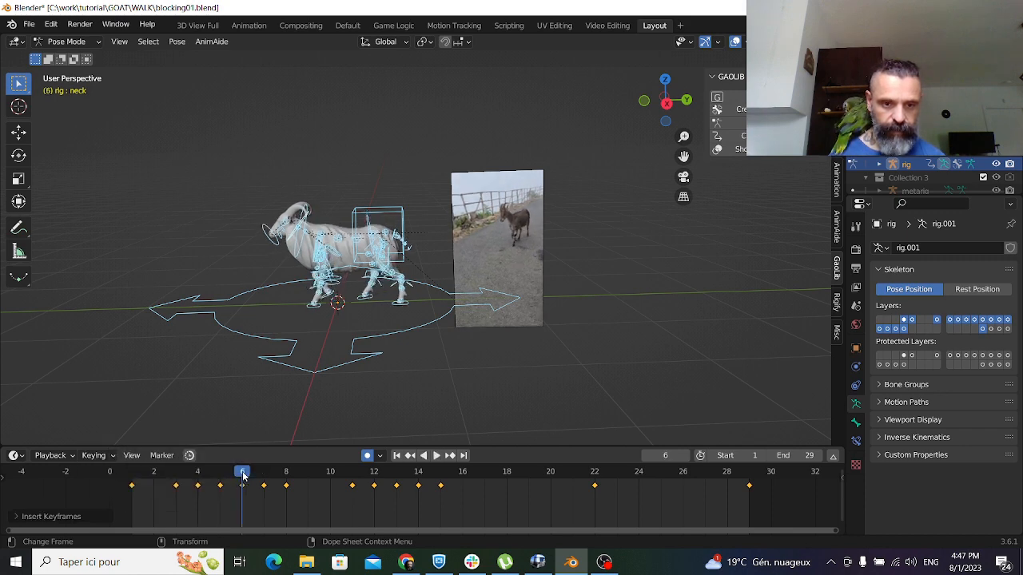
click(266, 471)
key(i)
click(267, 477)
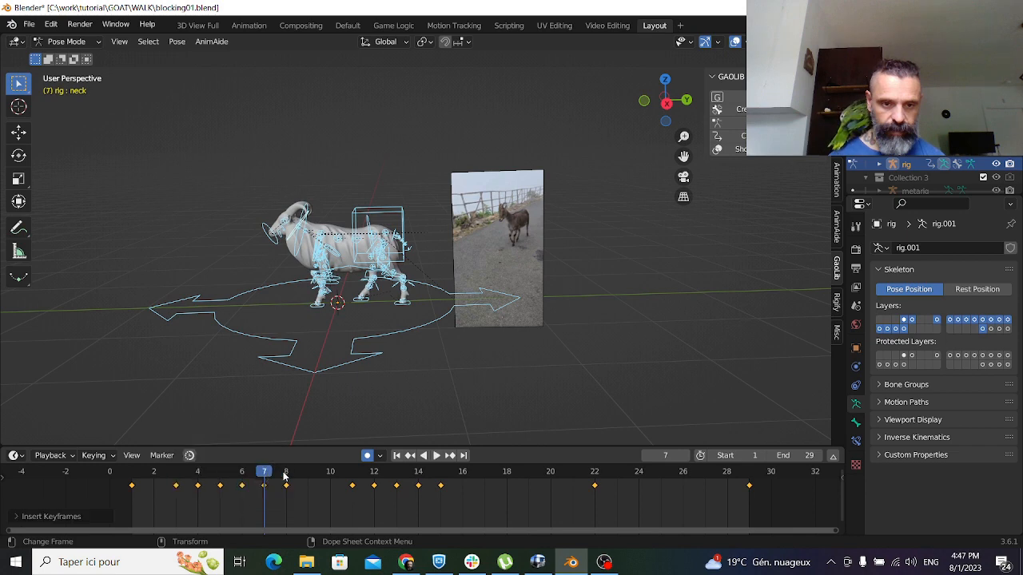
click(285, 471)
key(i)
click(286, 476)
Insert keyframes on all channels of the rig at frames 11, 12 and 13
drag(286, 475, 353, 477)
key(i)
click(353, 475)
click(375, 477)
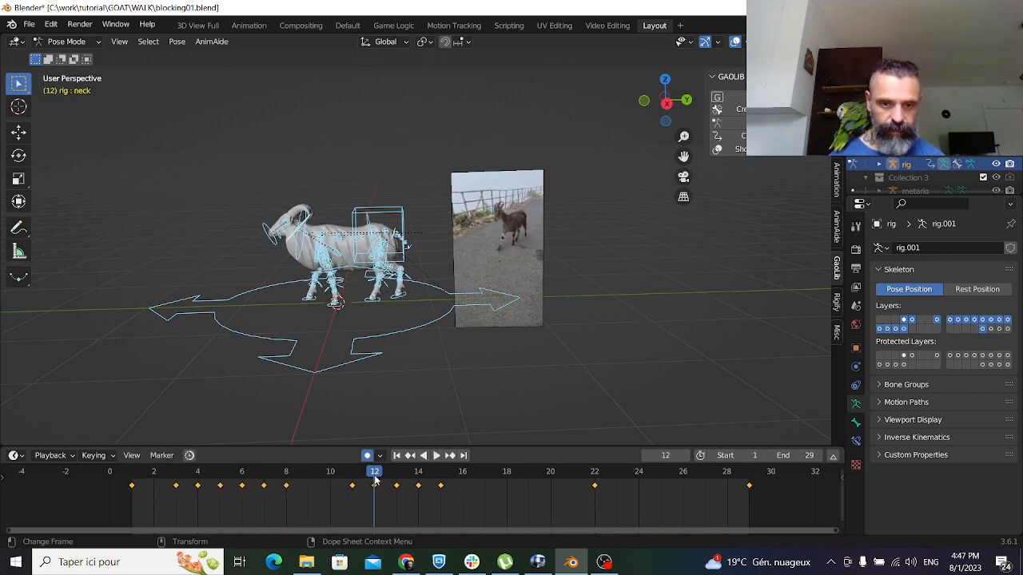
key(i)
click(375, 474)
click(397, 478)
key(i)
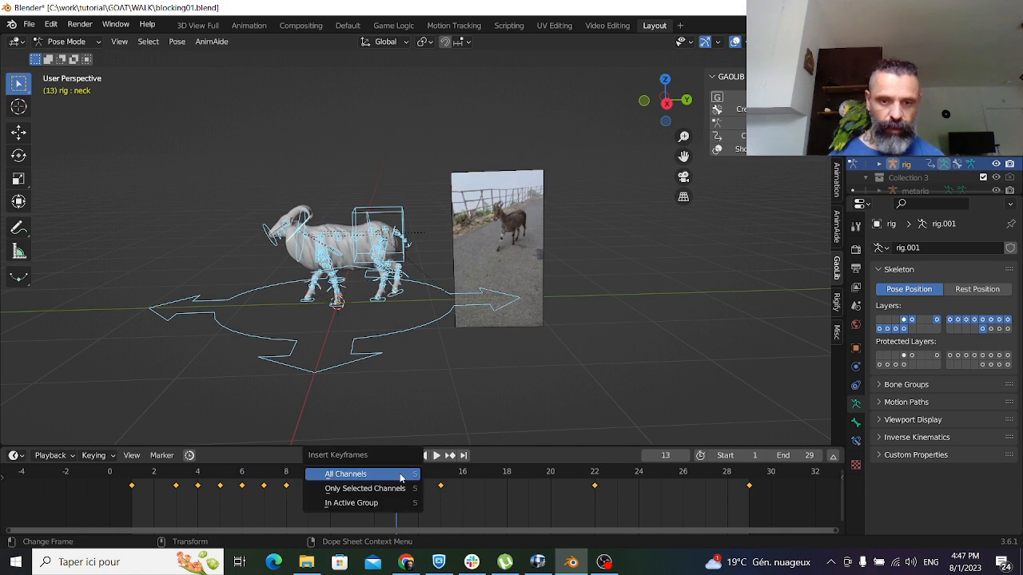
click(401, 475)
Insert keyframes on all channels of the rig at frames 14 and 15
click(419, 478)
key(i)
click(419, 475)
click(440, 477)
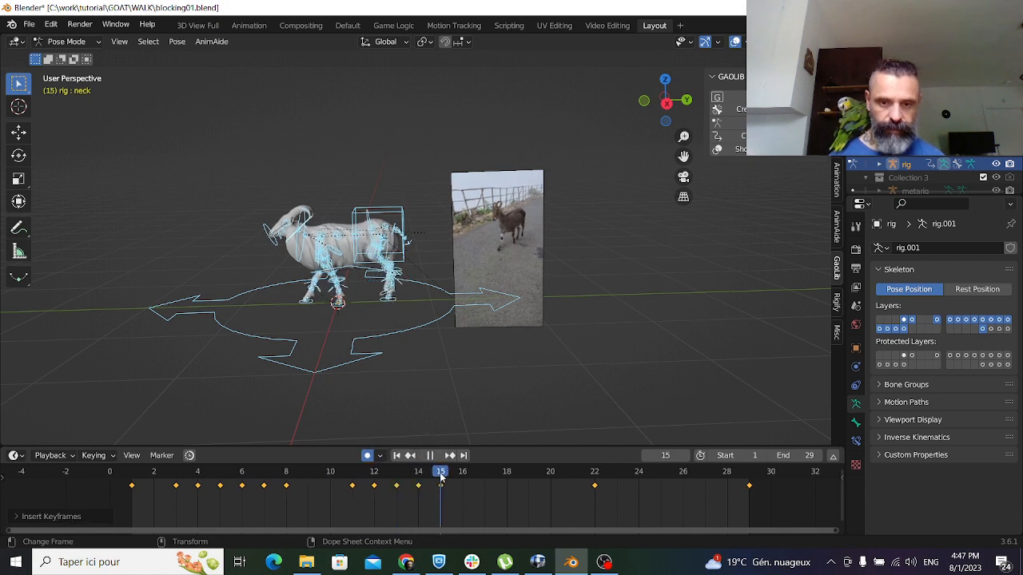
key(i)
click(440, 474)
Copy the rig's keyframes at frame 3 and paste them flipped at frame 17
click(177, 474)
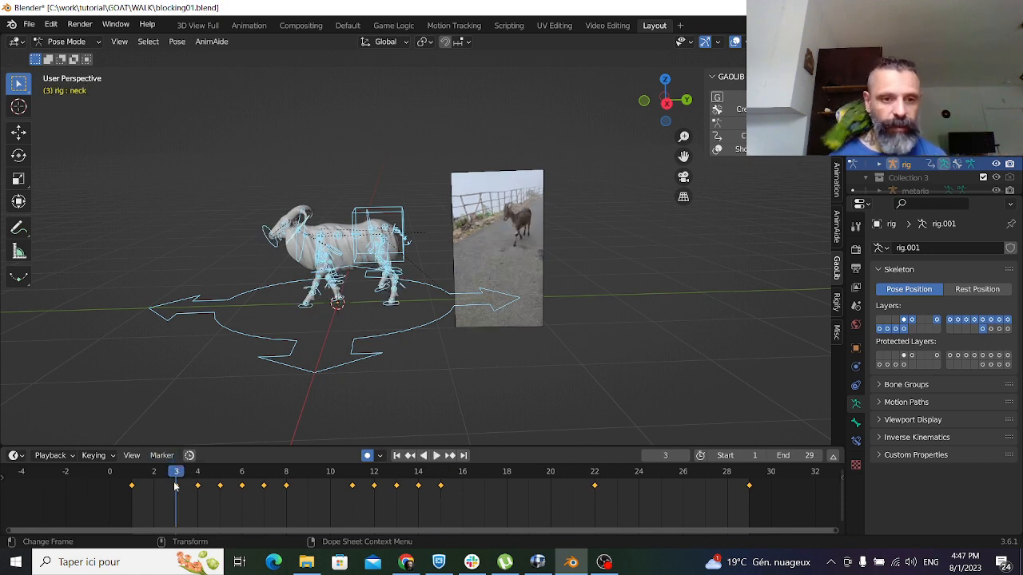
click(177, 41)
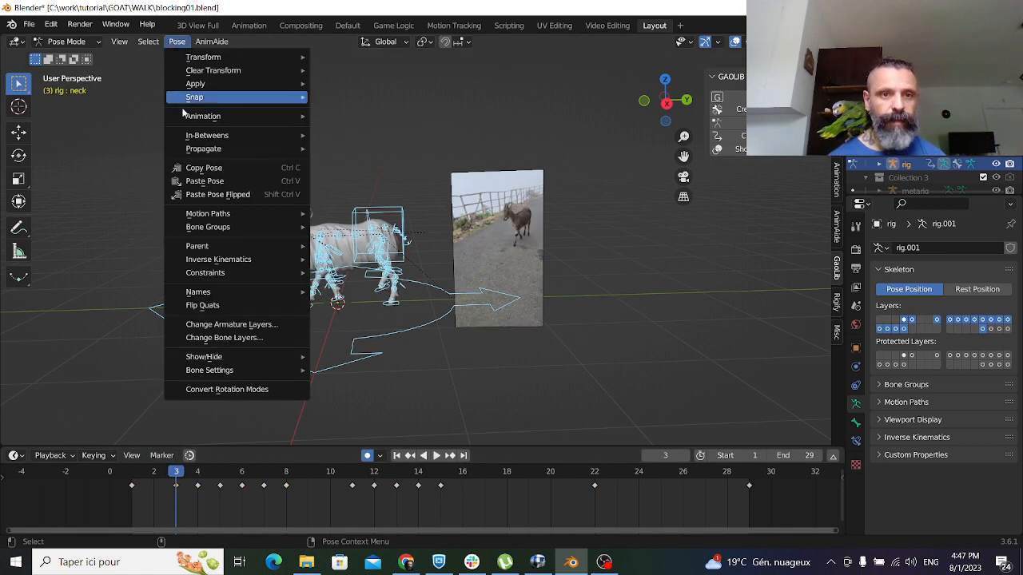
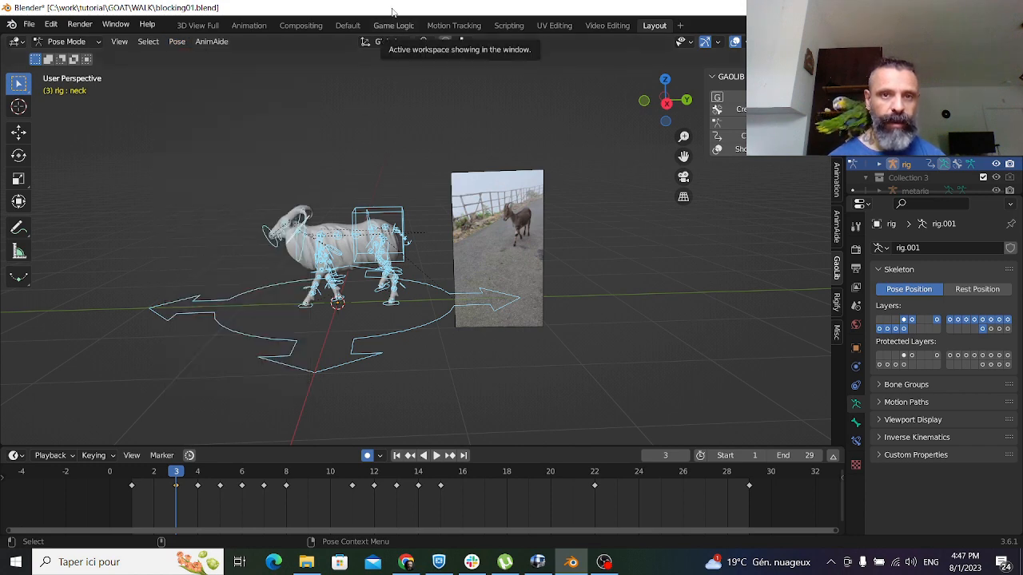
click(171, 487)
key(space)
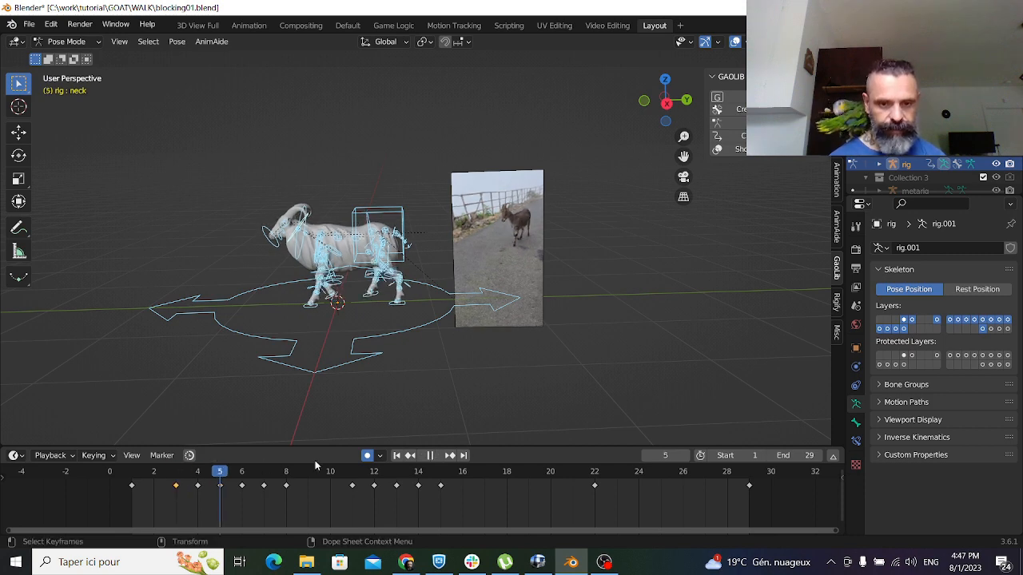
drag(420, 466, 484, 481)
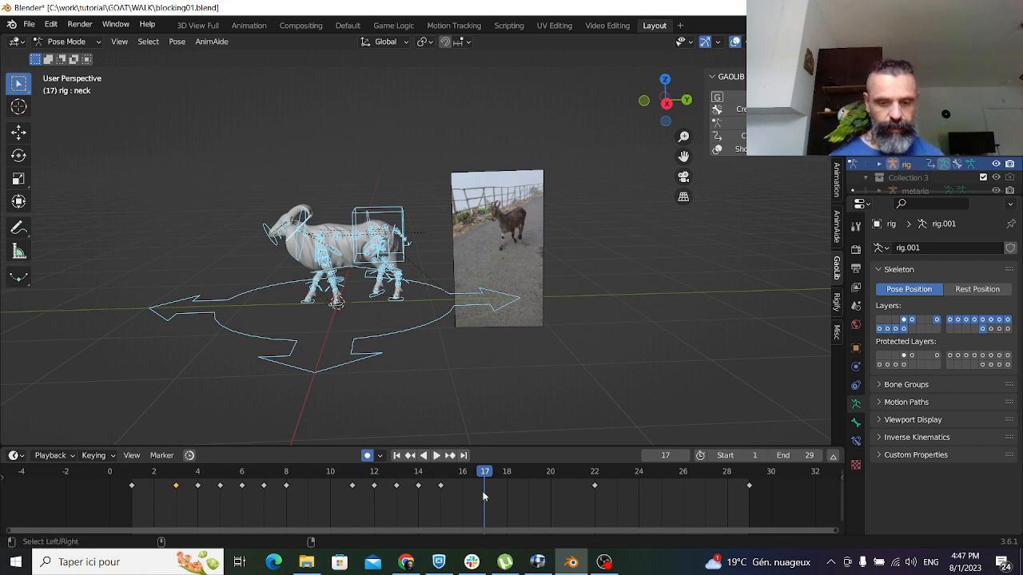
key(ctrl+v)
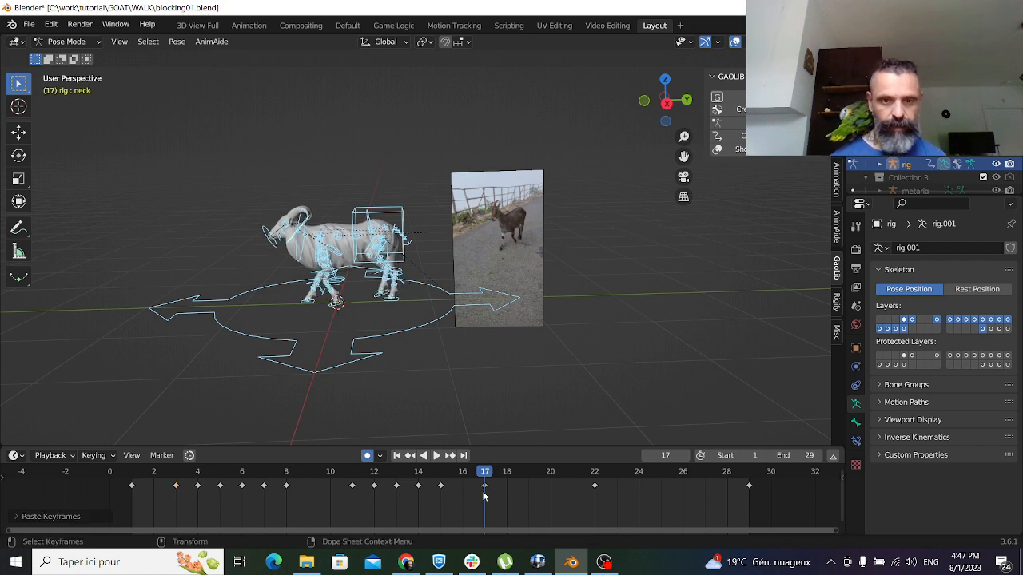
Copy the rig's frame 4 keyframes, paste them flipped at frame 19 and shift the pasted keys to frame 18
click(198, 478)
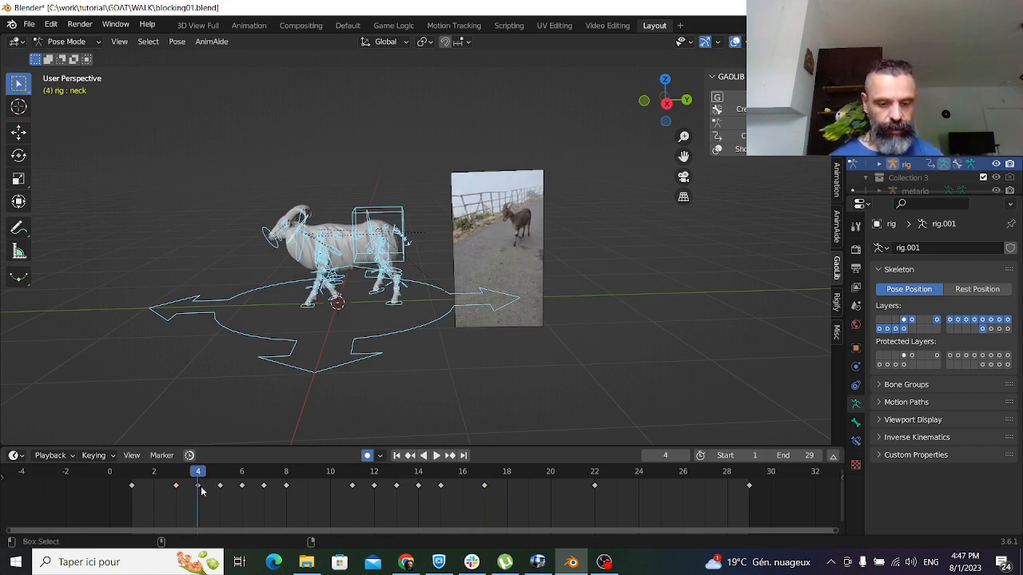
drag(445, 479, 519, 483)
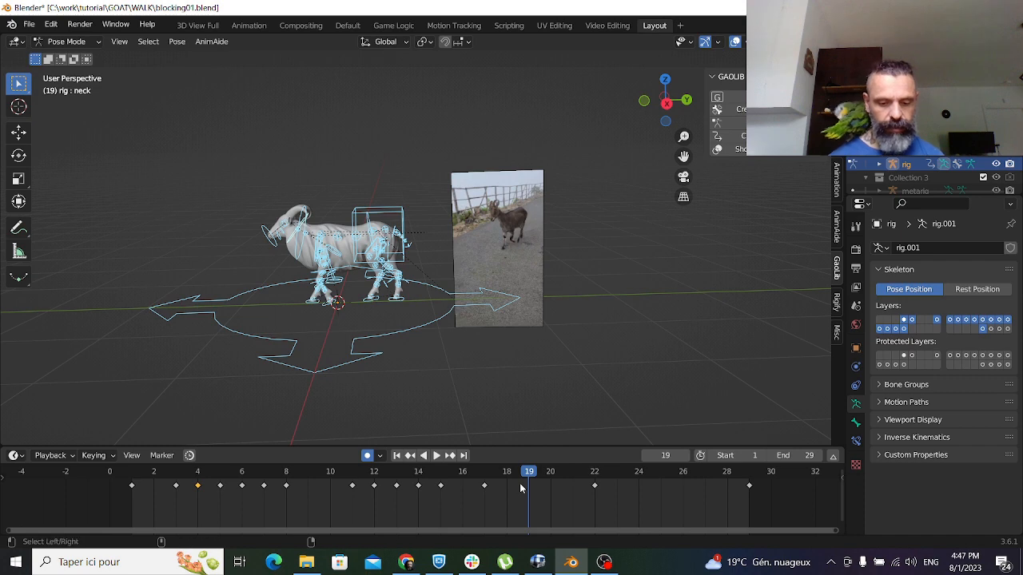
key(ctrl+v)
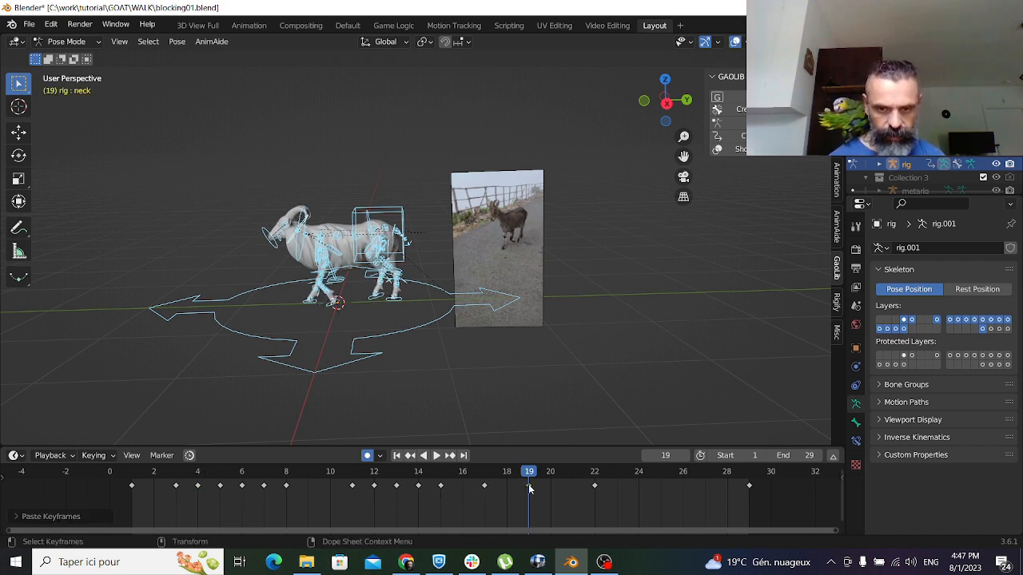
key(g)
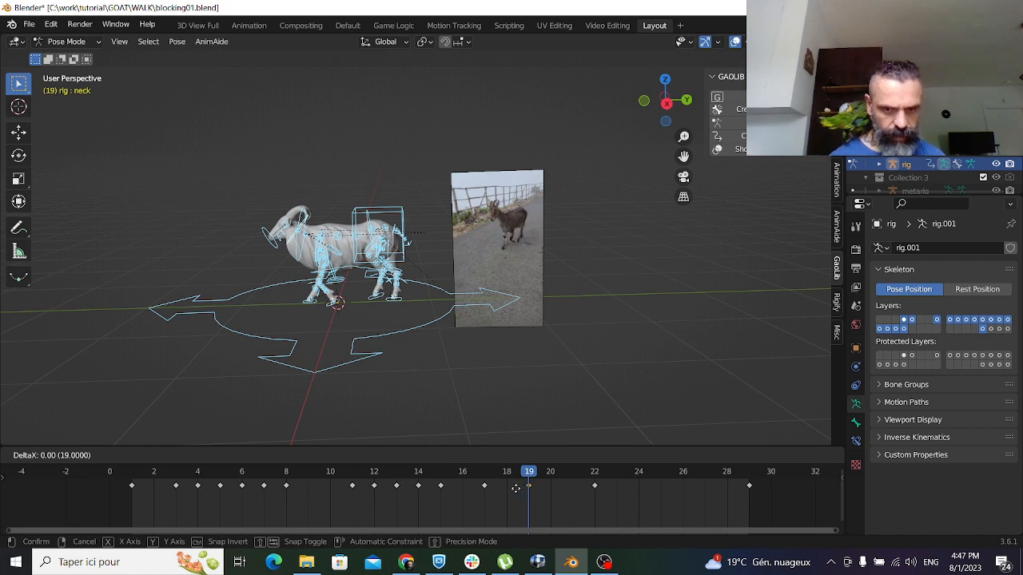
click(514, 493)
click(204, 477)
key(space)
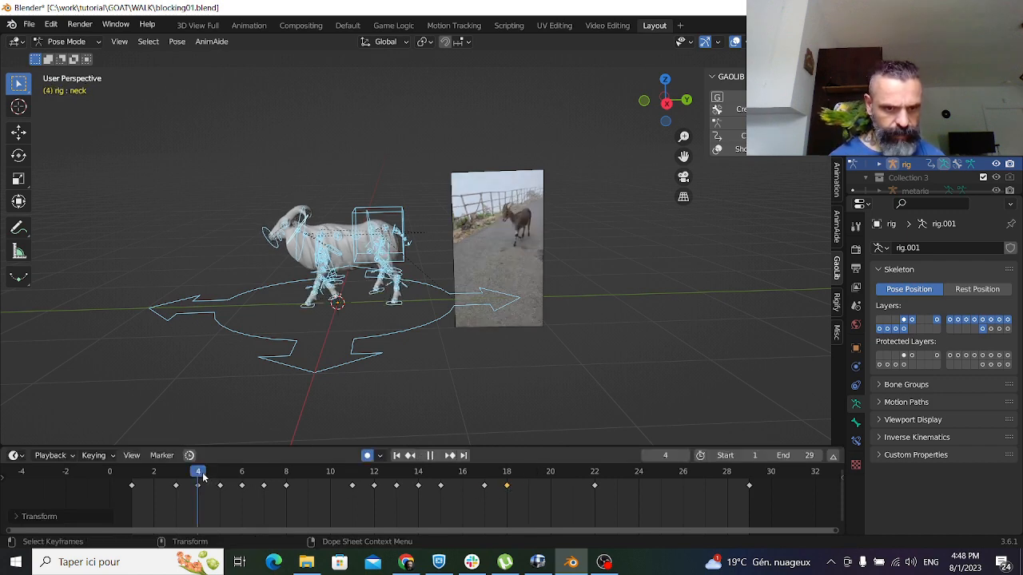
Copy the rig's keyframes at frame 5 and paste them flipped at frame 19
click(180, 477)
click(198, 476)
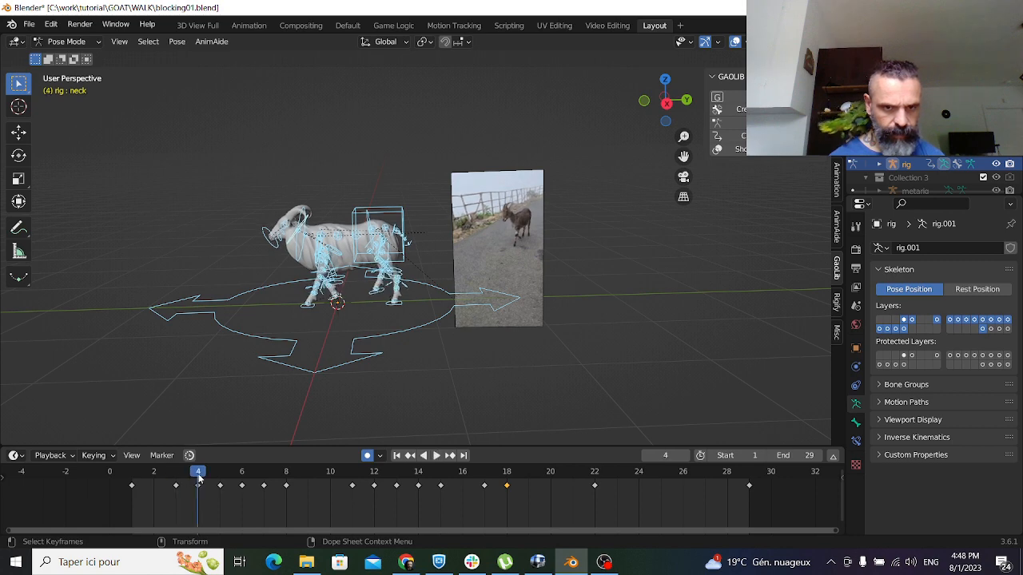
click(220, 478)
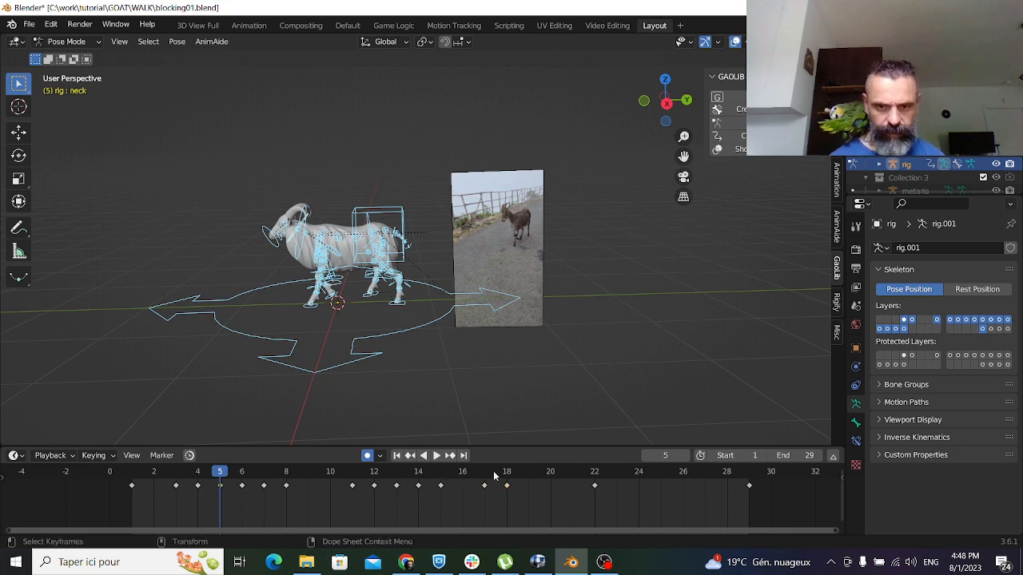
drag(497, 476, 527, 489)
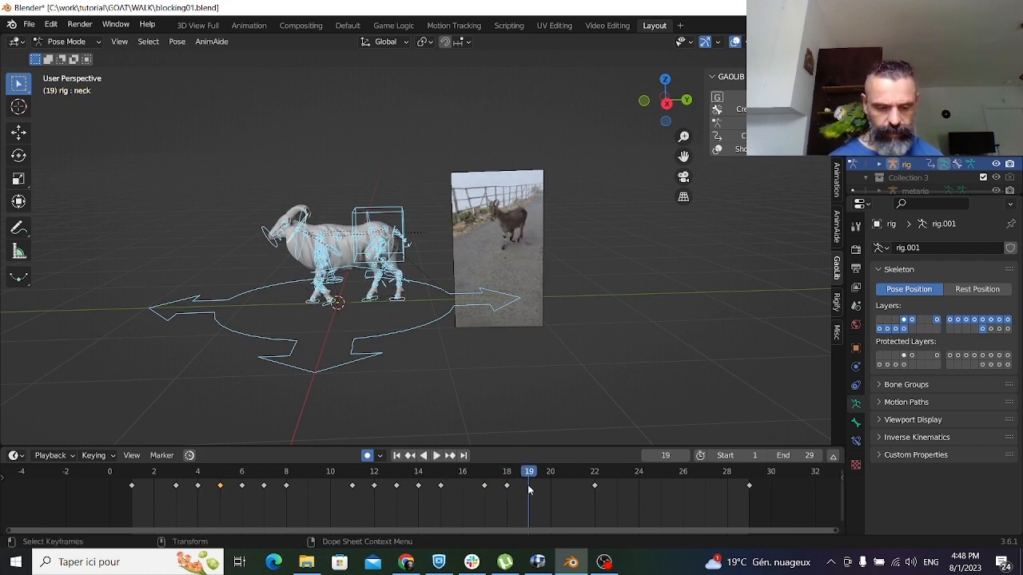
key(ctrl+v)
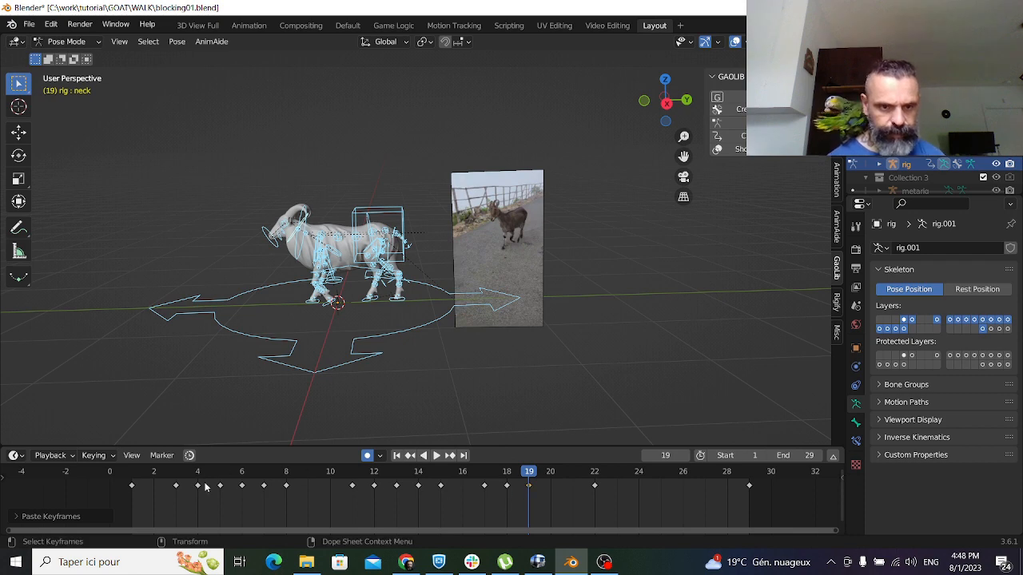
Copy the rig's keyframes at frame 6 and paste them flipped at frame 20
click(244, 478)
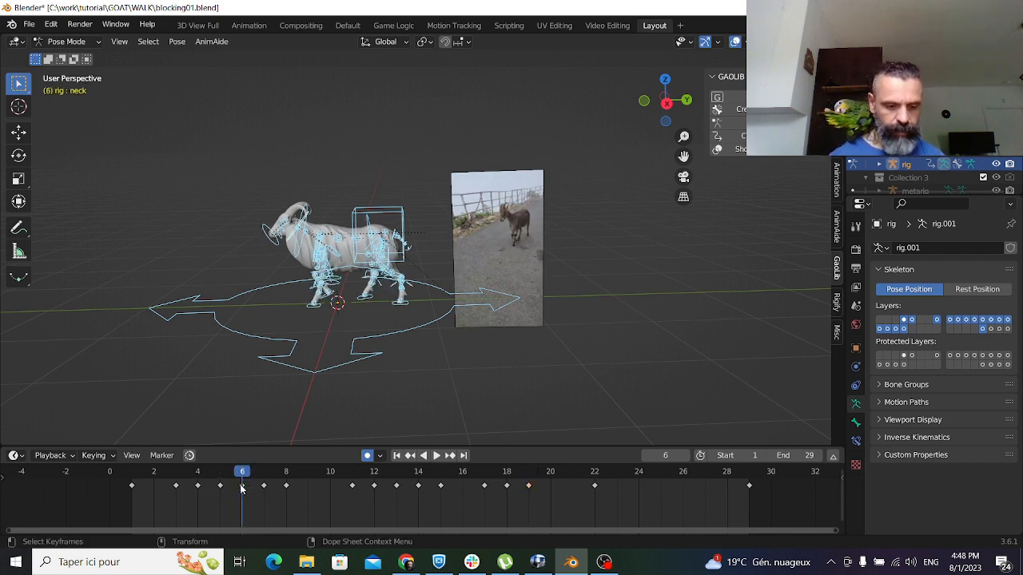
click(242, 486)
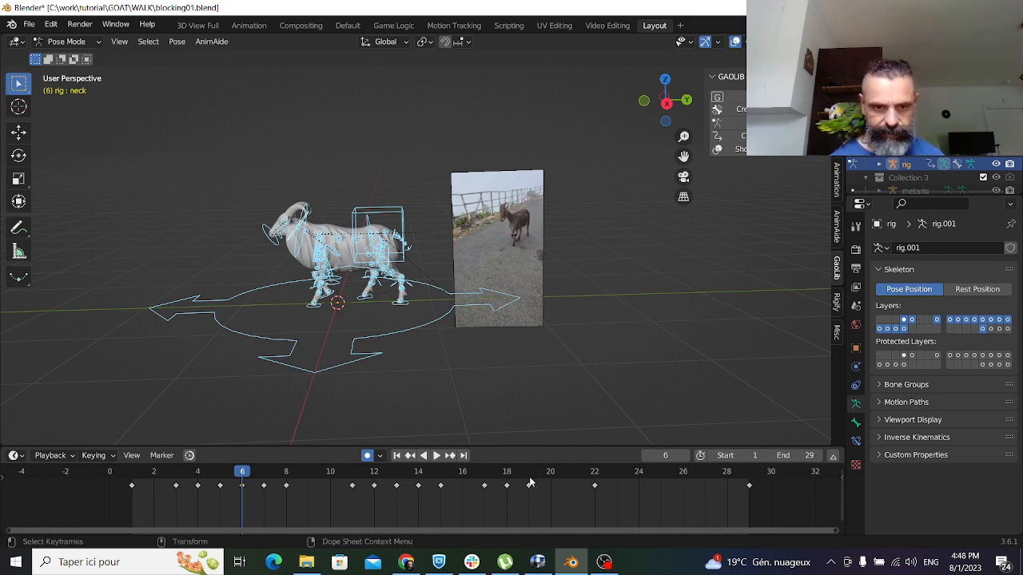
drag(528, 478, 549, 478)
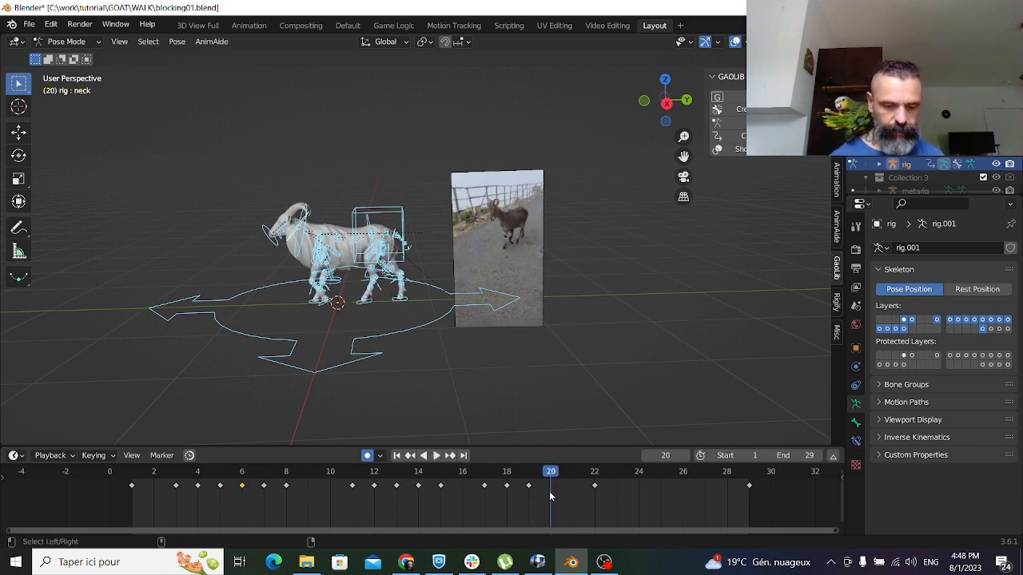
key(ctrl+v)
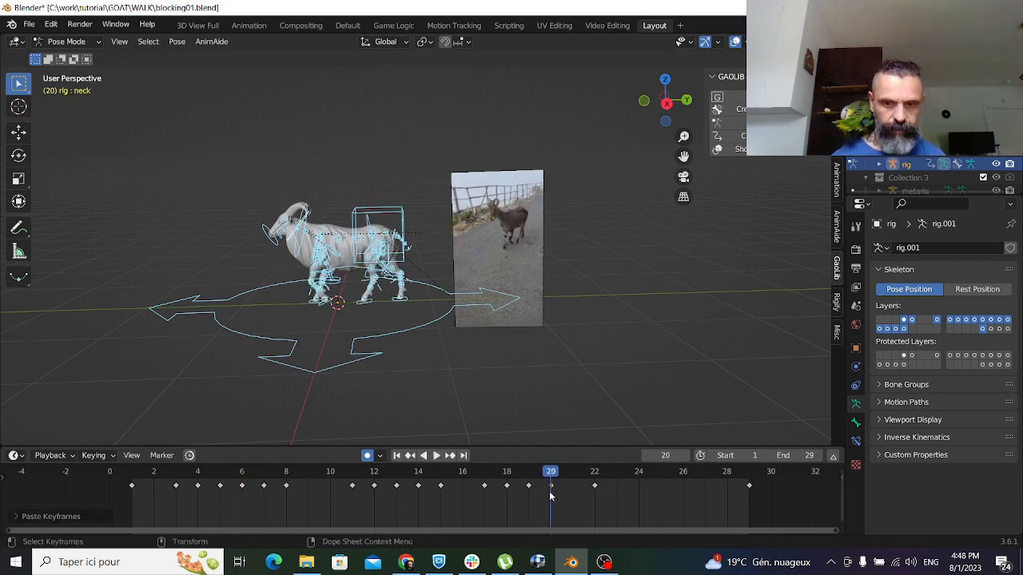
Paste flipped copies of the rig's frame 7 keyframes at frame 21 and its frame 8 keyframes at frame 22
click(266, 476)
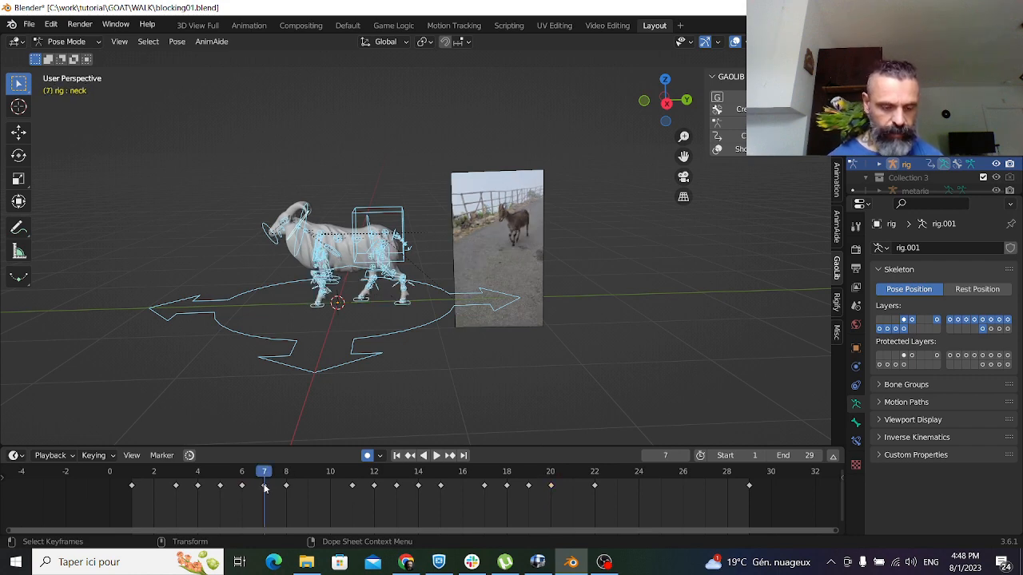
click(572, 476)
key(ctrl+v)
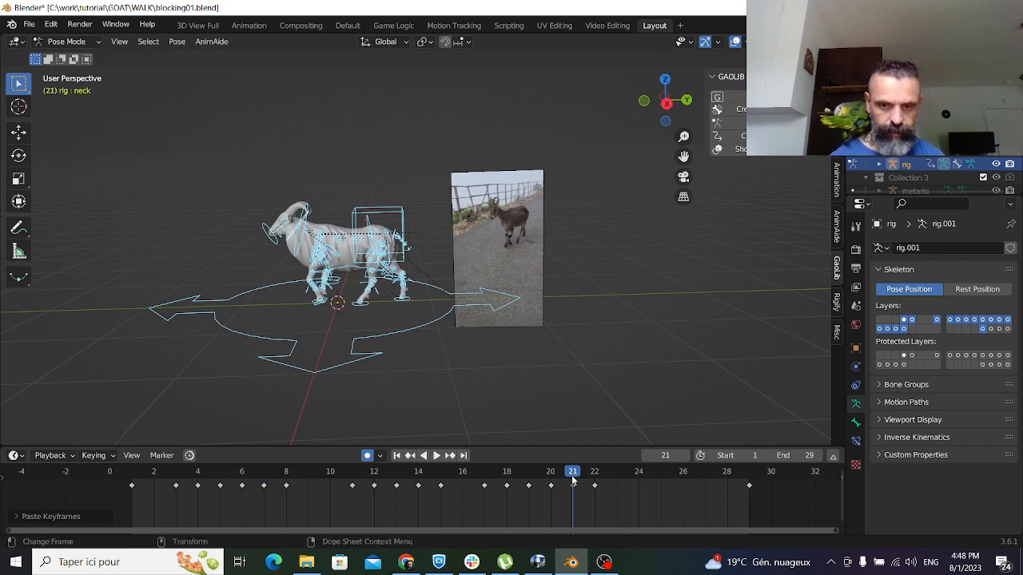
click(286, 475)
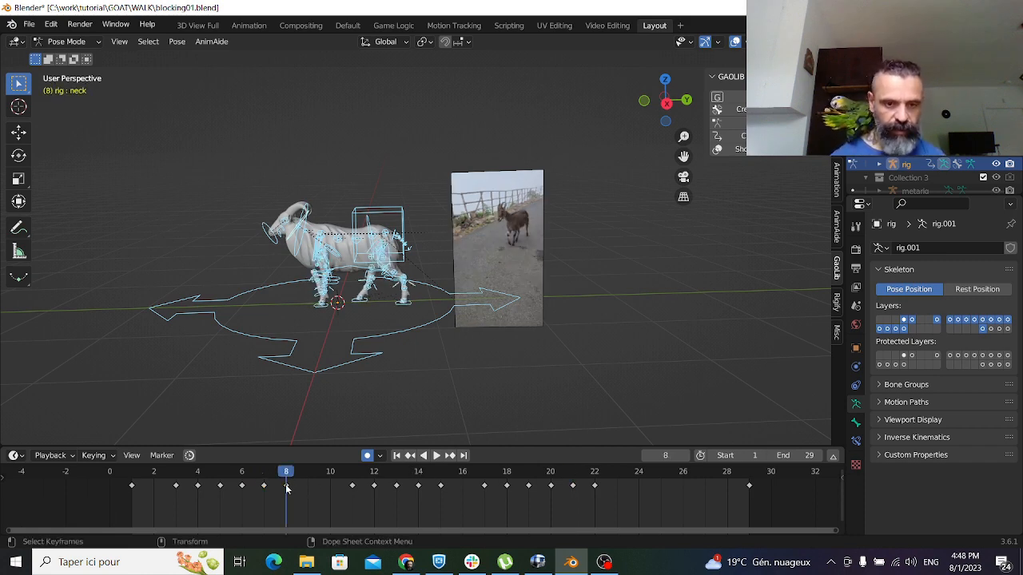
click(594, 473)
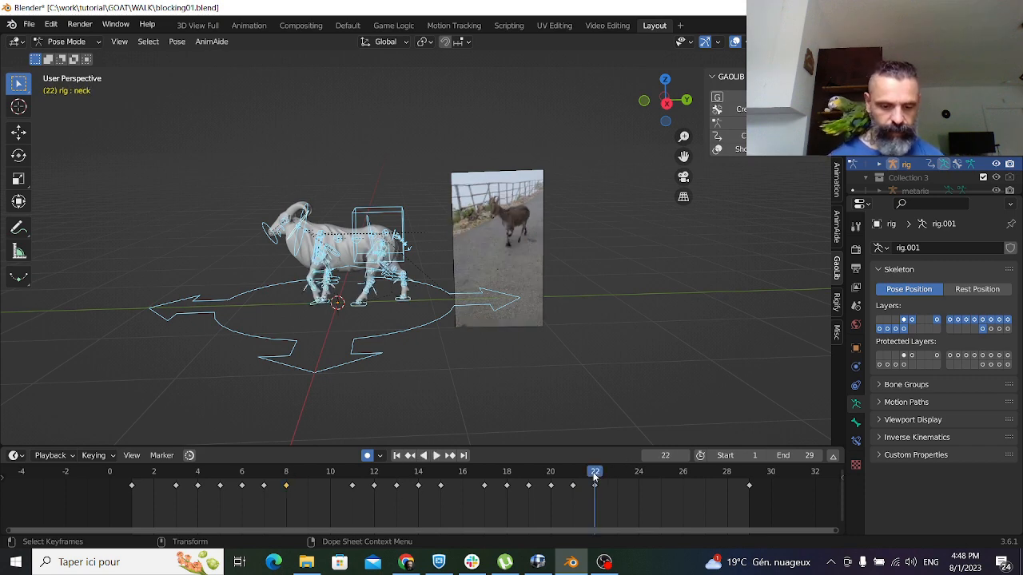
key(ctrl+v)
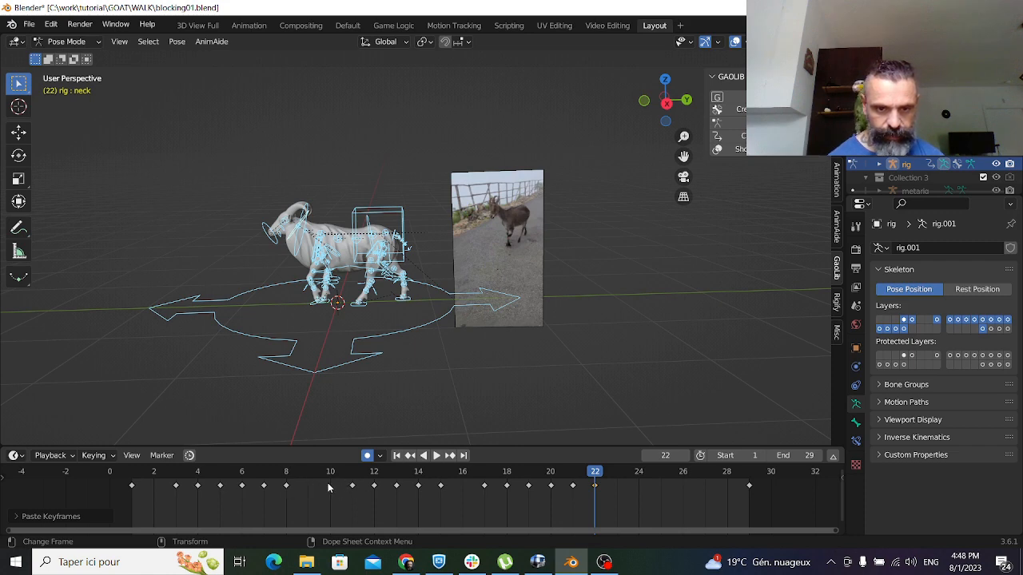
Copy the rig's keyframes at frame 11 and advance the current frame beyond frame 22 in the second half of the cycle
click(353, 473)
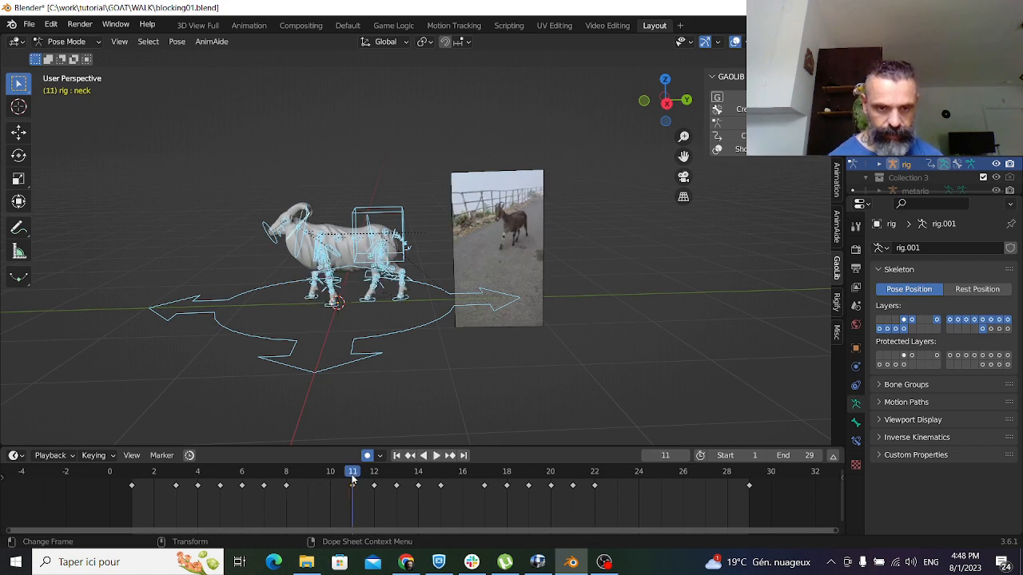
drag(597, 476, 620, 478)
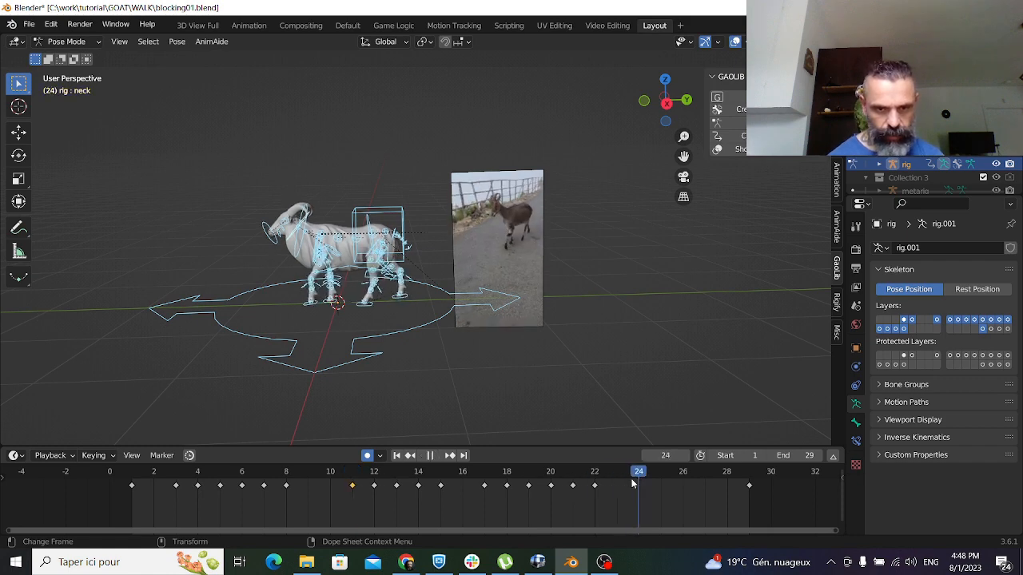
Paste the rig keyframes copied from frame 11 at frame 25, and copy those at frame 12 to frame 26
drag(647, 485, 661, 488)
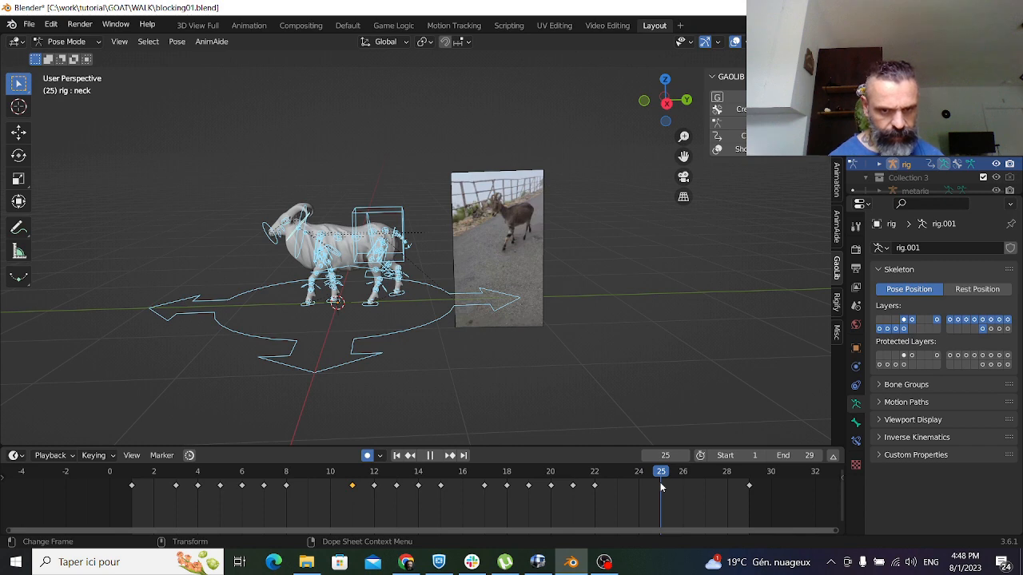
click(612, 498)
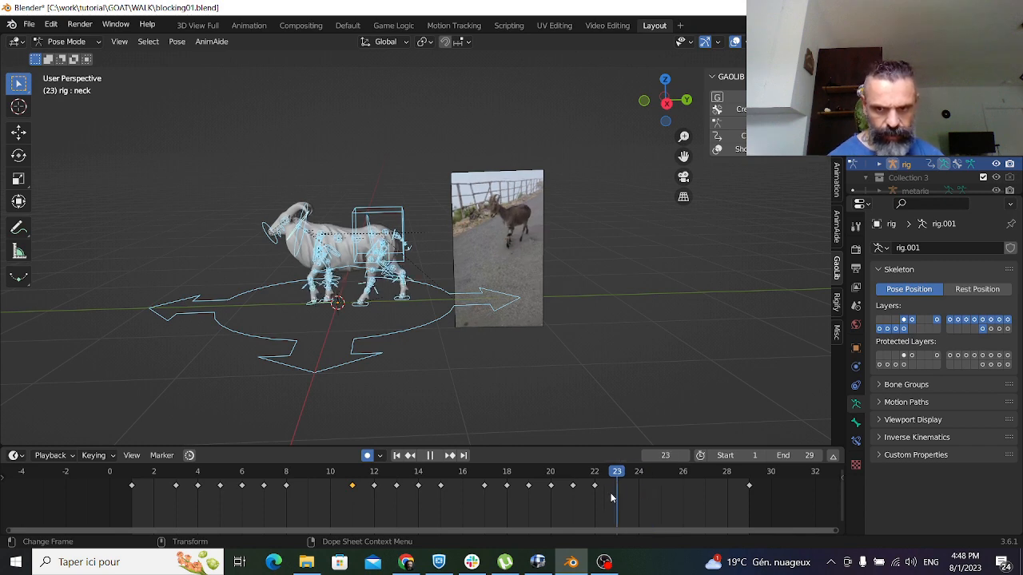
drag(622, 492, 661, 494)
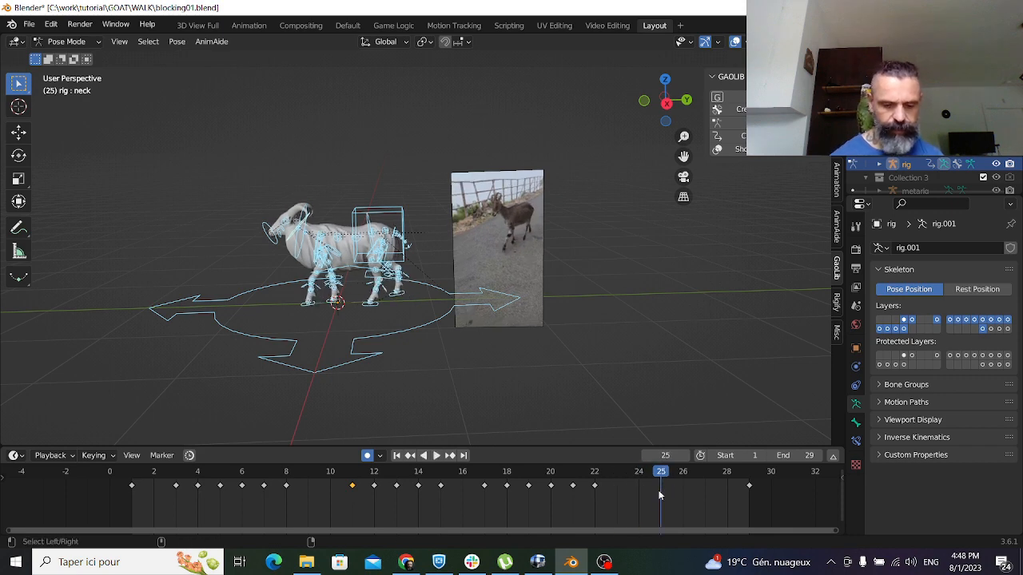
key(ctrl+v)
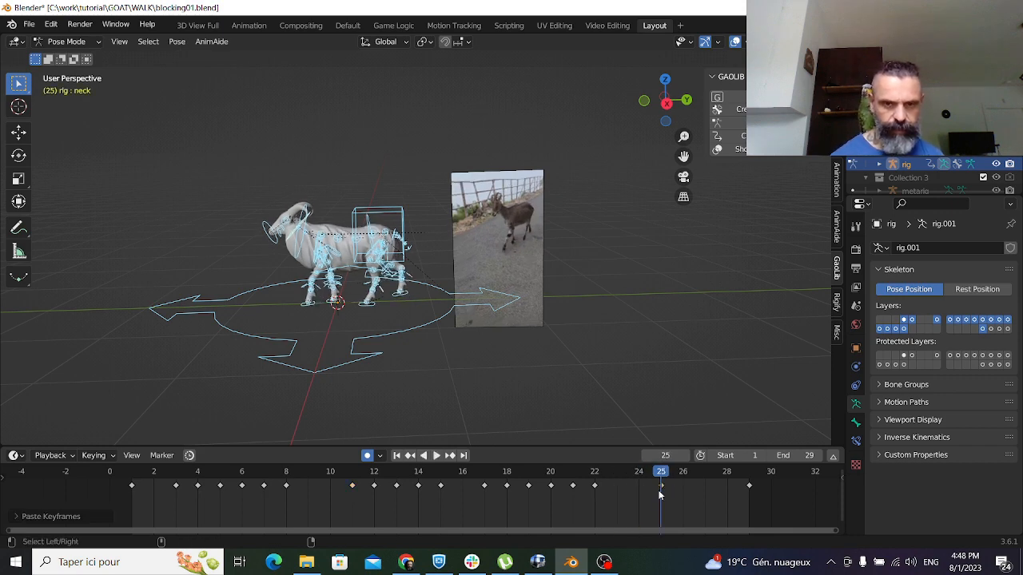
click(375, 477)
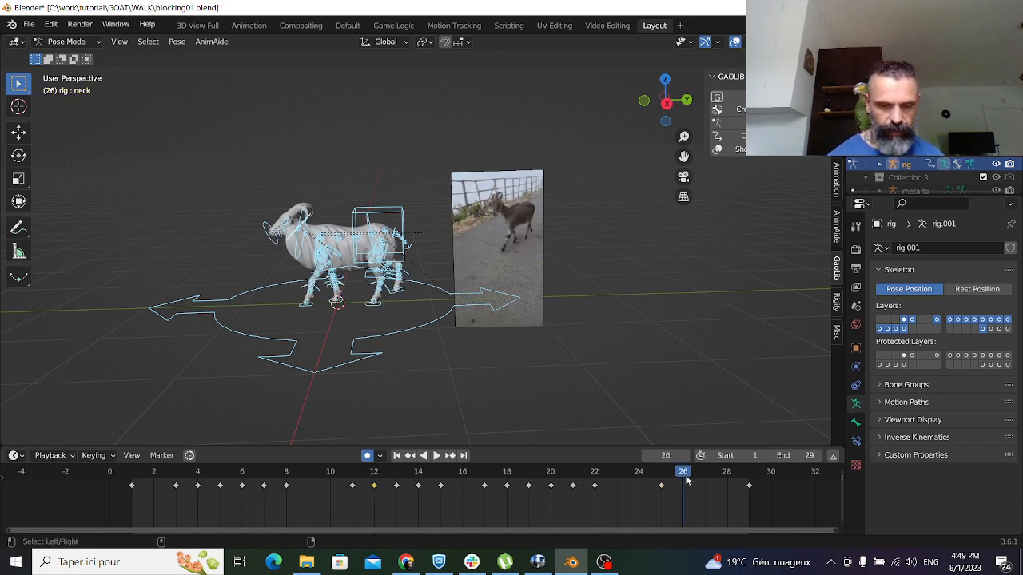
key(ctrl+v)
Copy the rig keyframes at frame 13 to frame 27 and those at frame 14 to frame 28
click(397, 486)
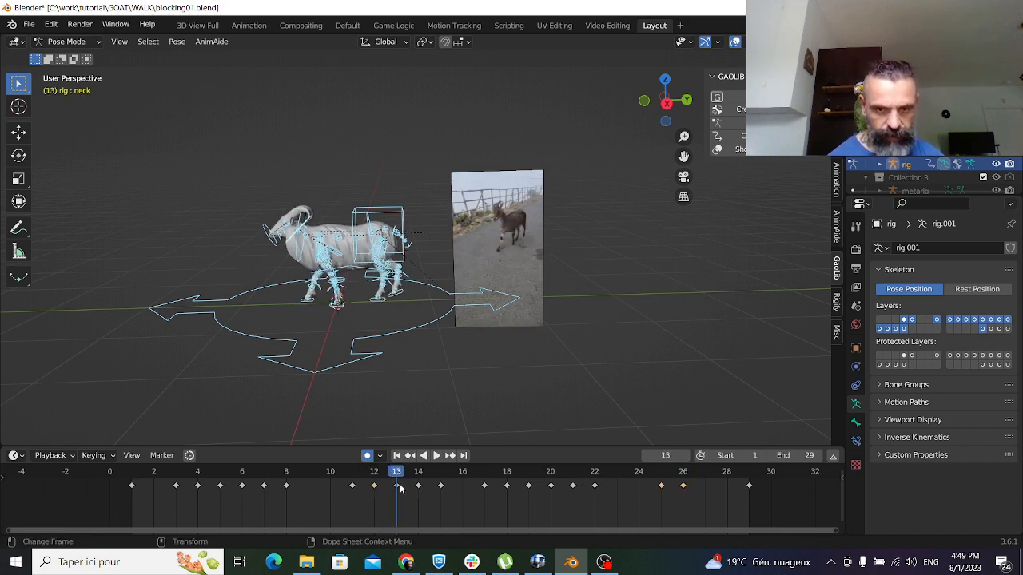
click(702, 477)
key(ctrl+v)
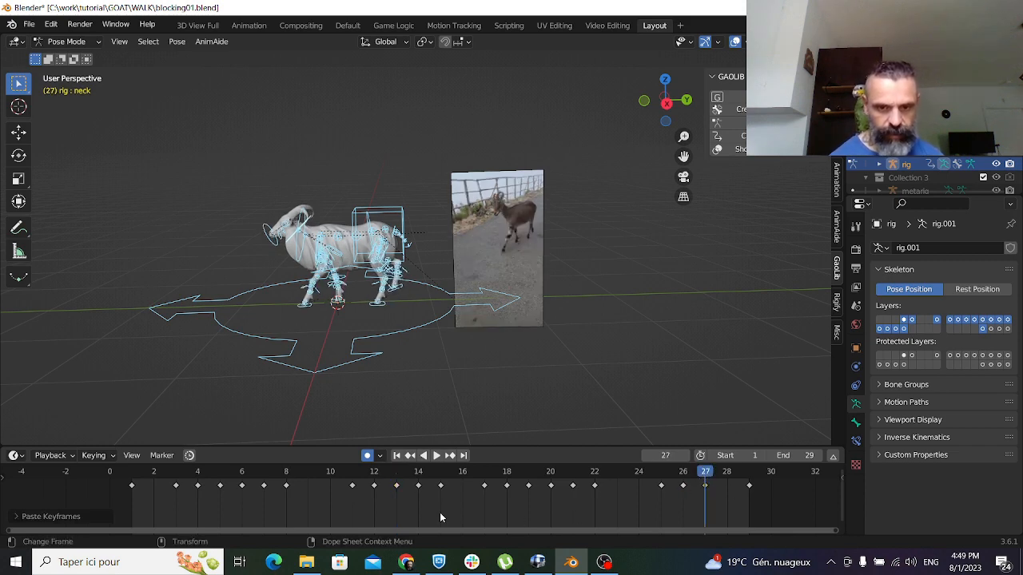
click(425, 477)
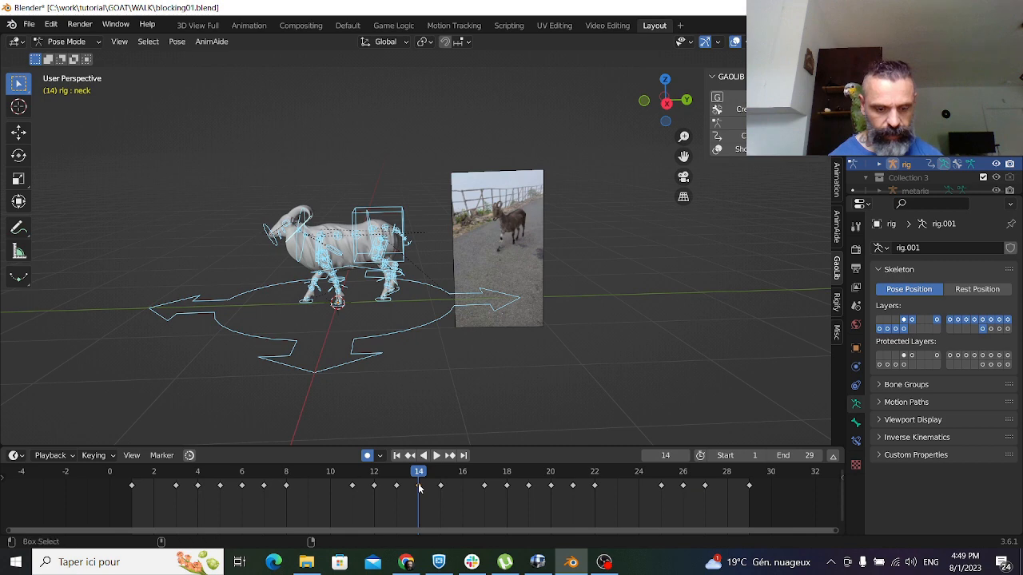
click(727, 477)
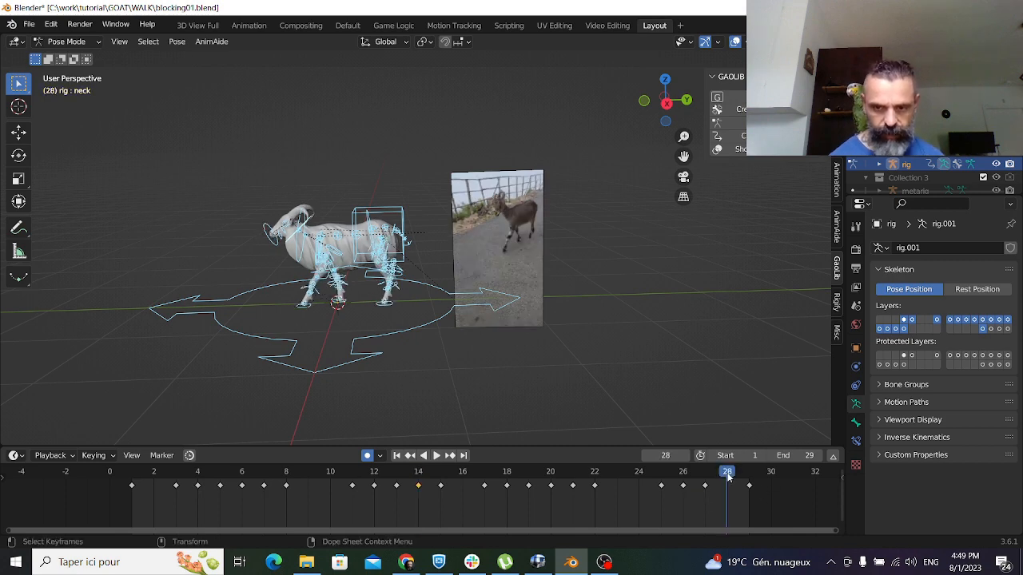
key(ctrl+v)
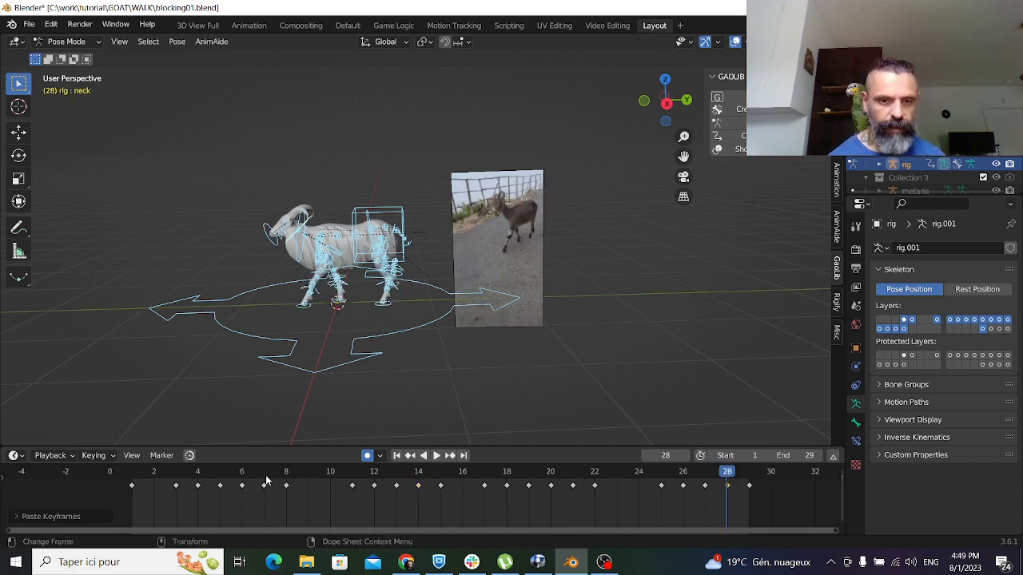
Play back and scrub the goat's walk cycle to check it, and return to frame 1
click(746, 477)
key(space)
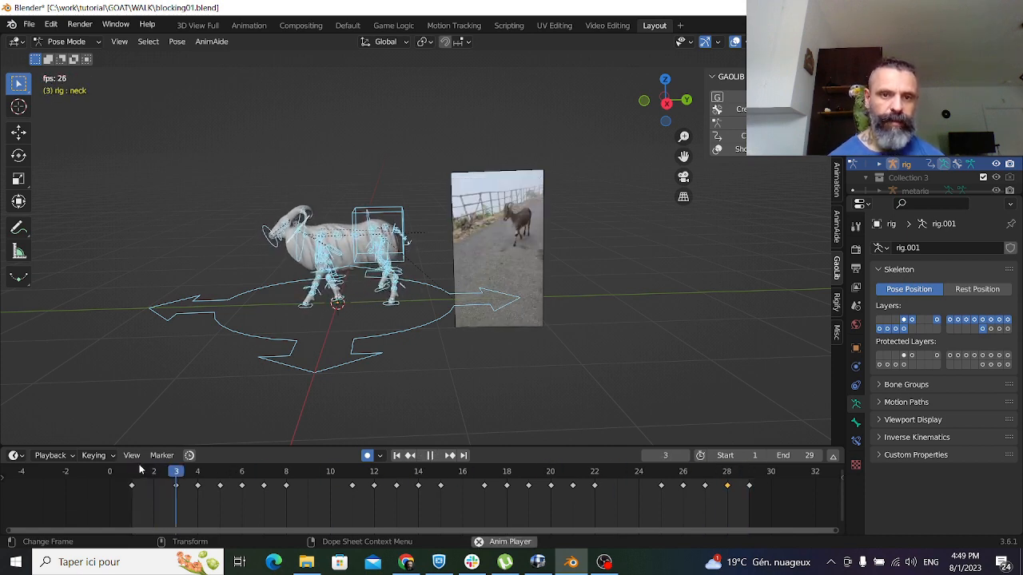
key(space)
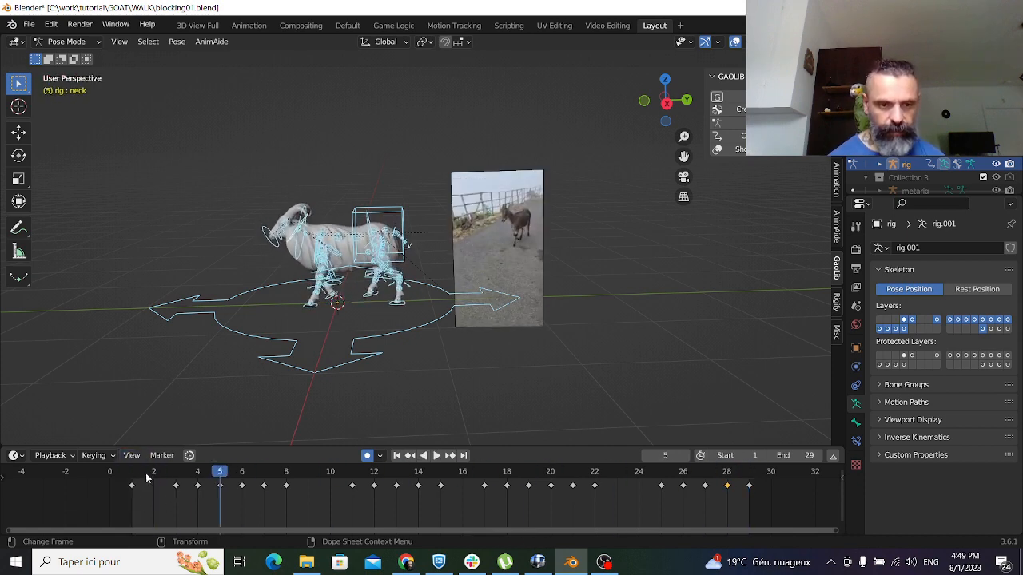
key(space)
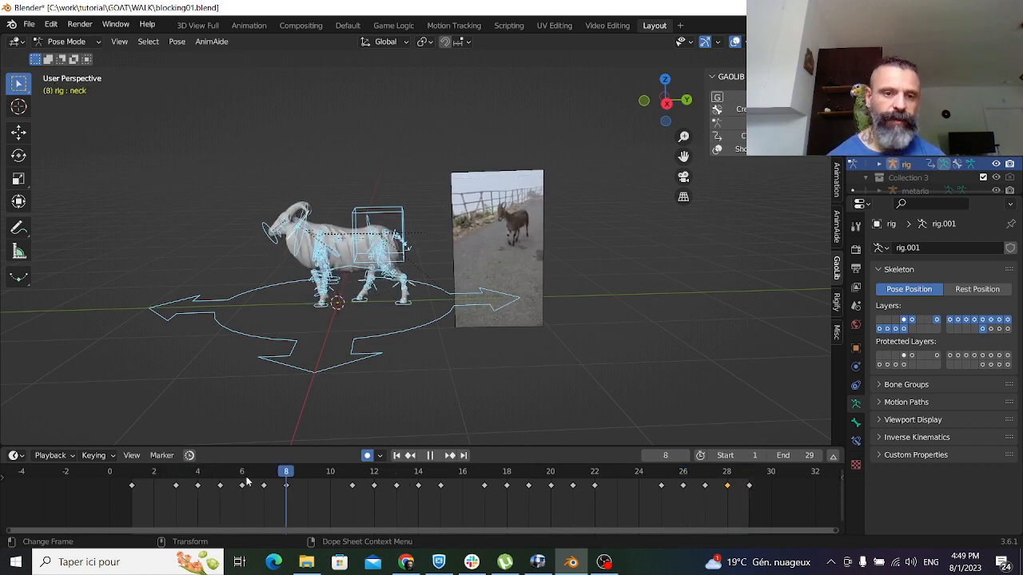
drag(247, 478, 140, 471)
key(space)
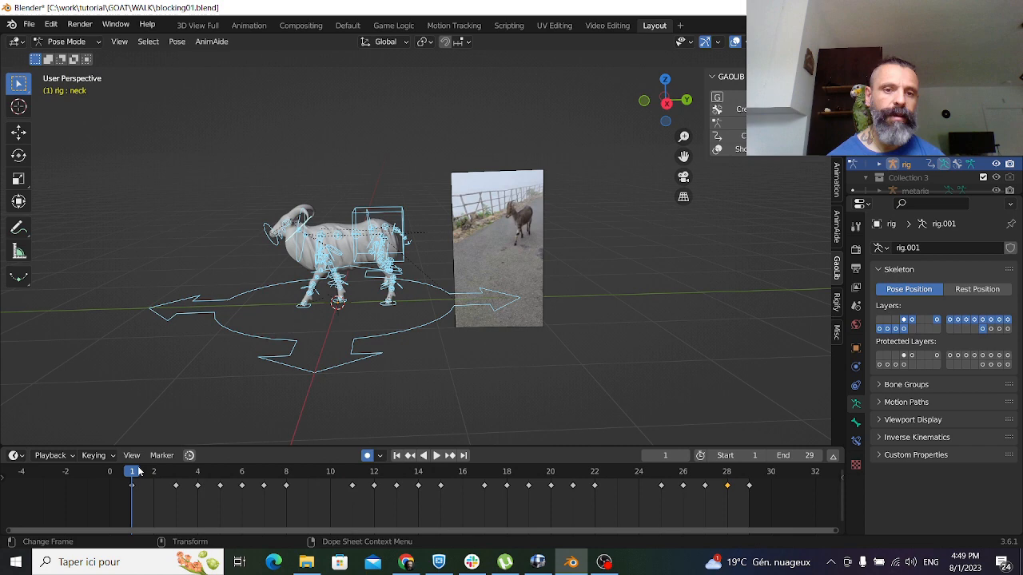
Bake the pose action of all the rig's selected bones from frame 1 to 29 with a frame step of 2
click(129, 210)
drag(107, 148, 602, 420)
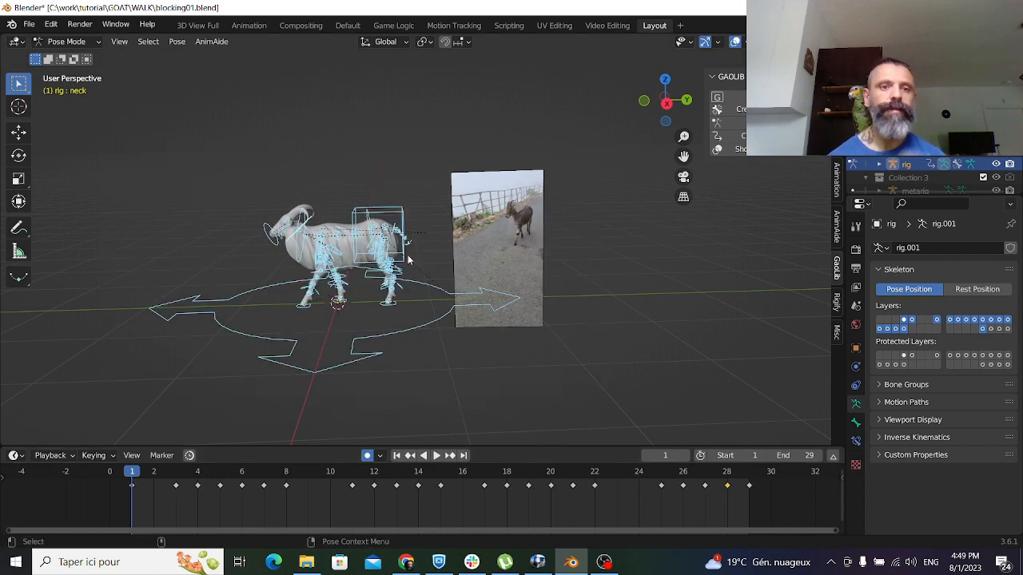
click(121, 41)
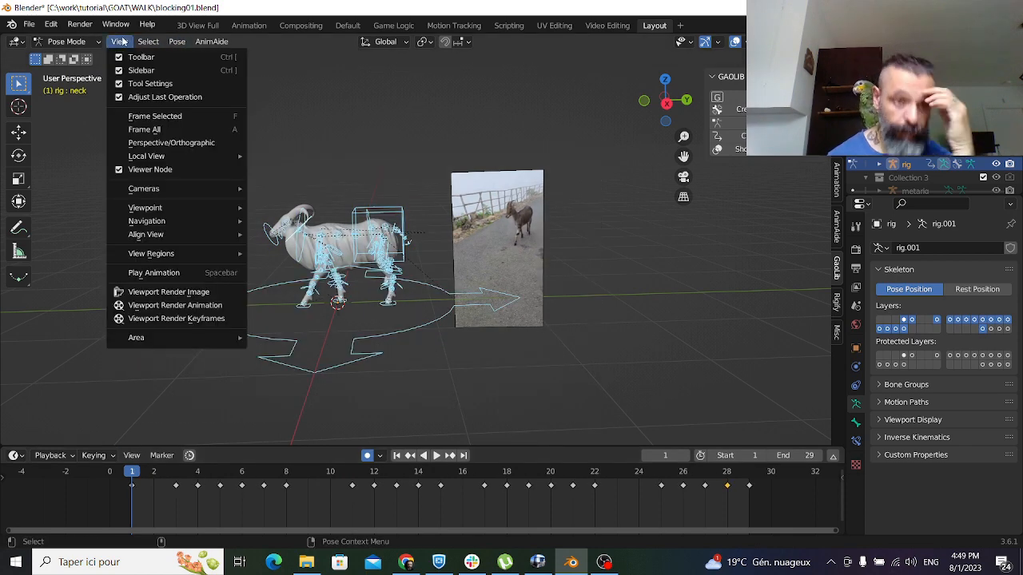
mouse_move(143, 44)
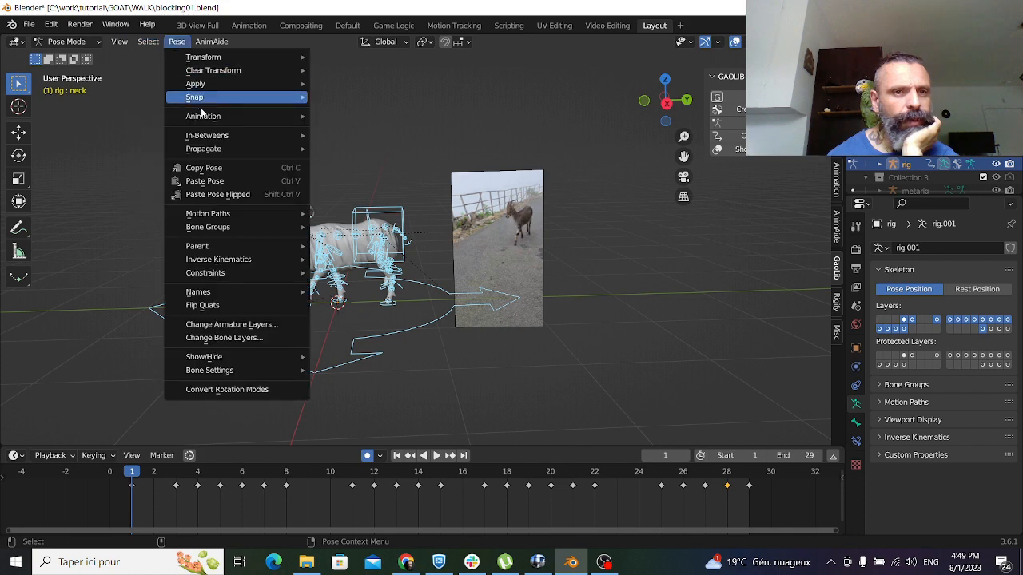
mouse_move(211, 120)
click(412, 175)
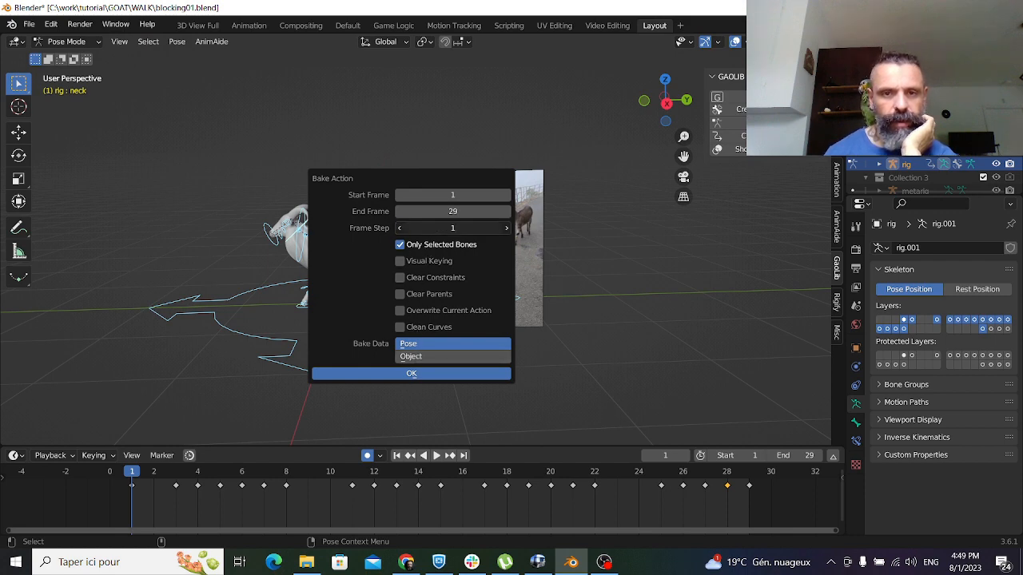
click(411, 373)
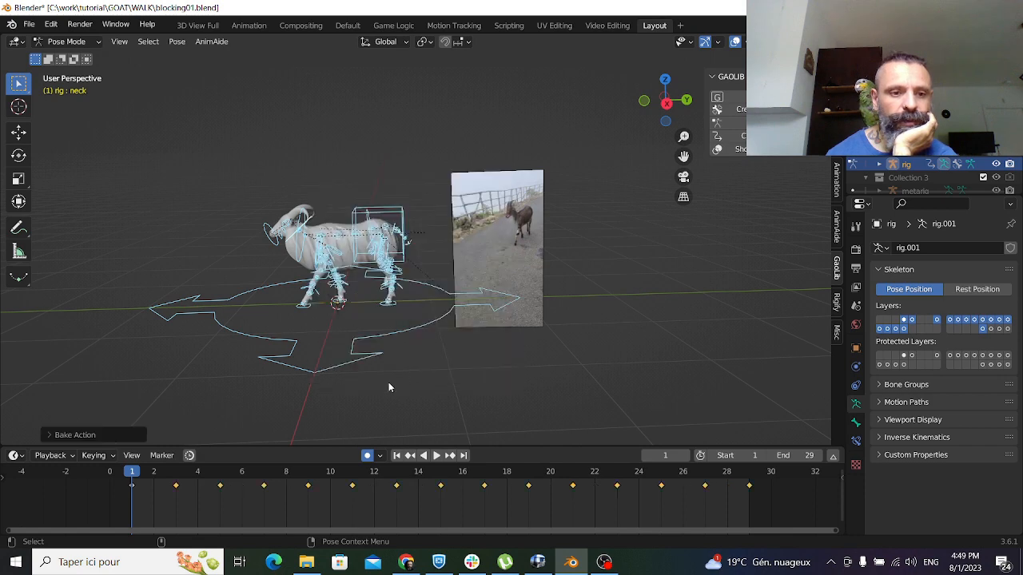
key(space)
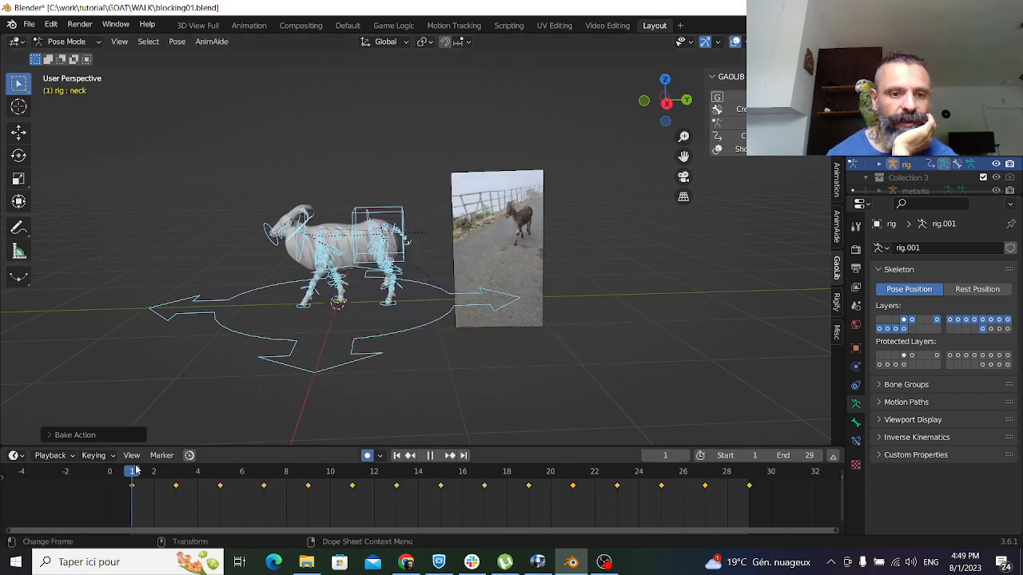
key(space)
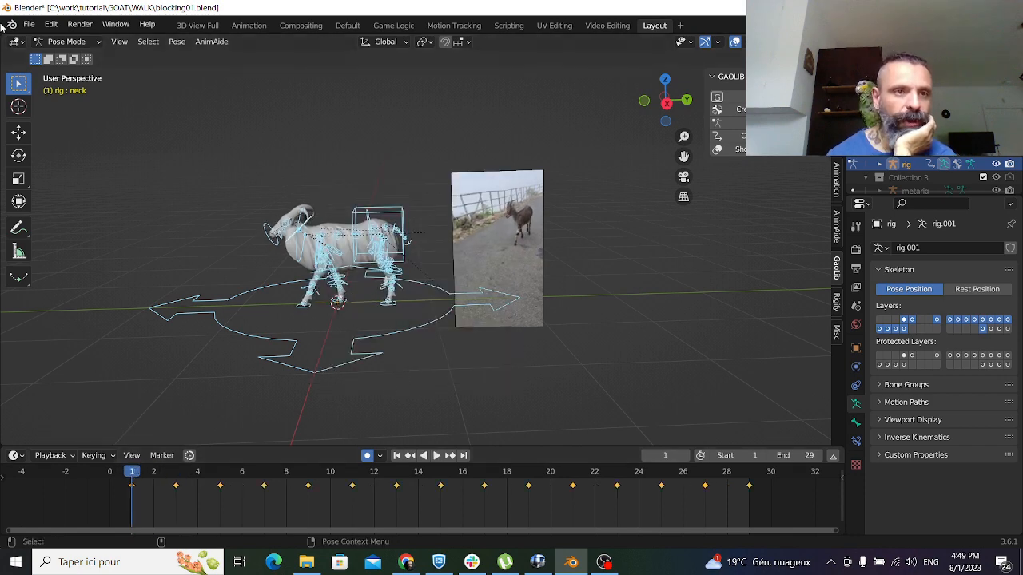
Split the 3D viewport and turn the new area into a Graph Editor with more room for the curves
drag(2, 35, 325, 69)
click(23, 42)
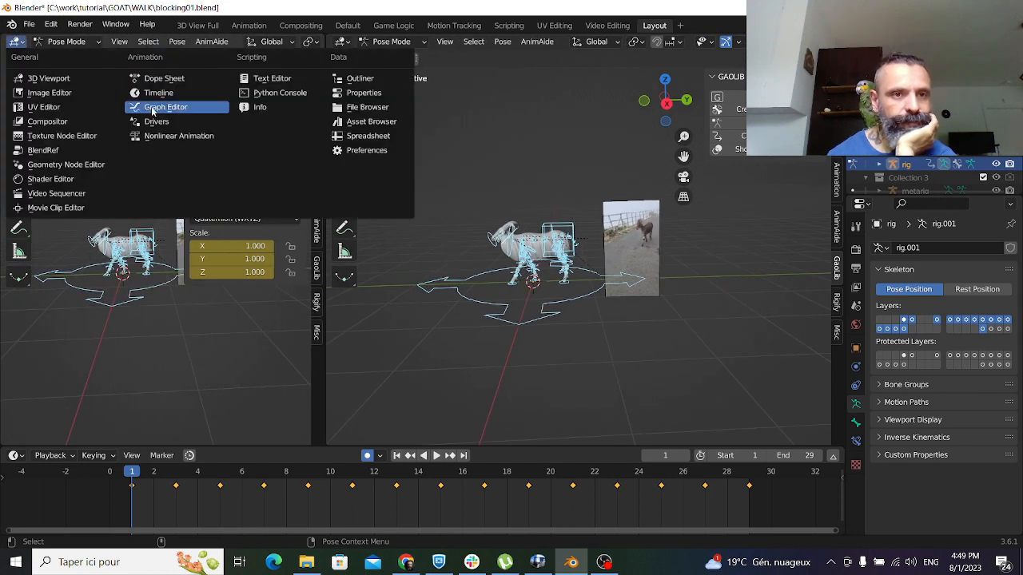
click(156, 106)
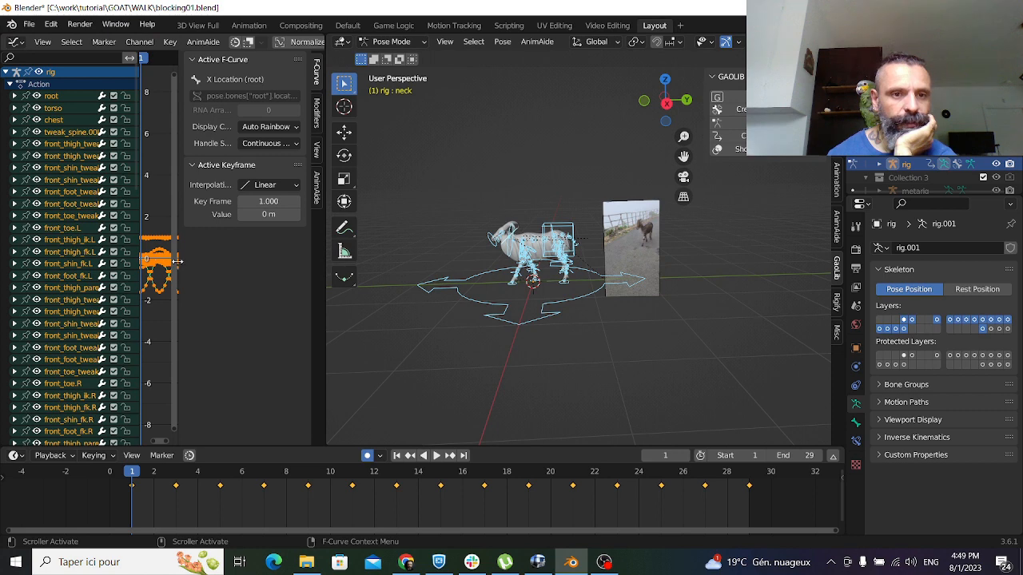
drag(174, 264, 268, 221)
click(195, 186)
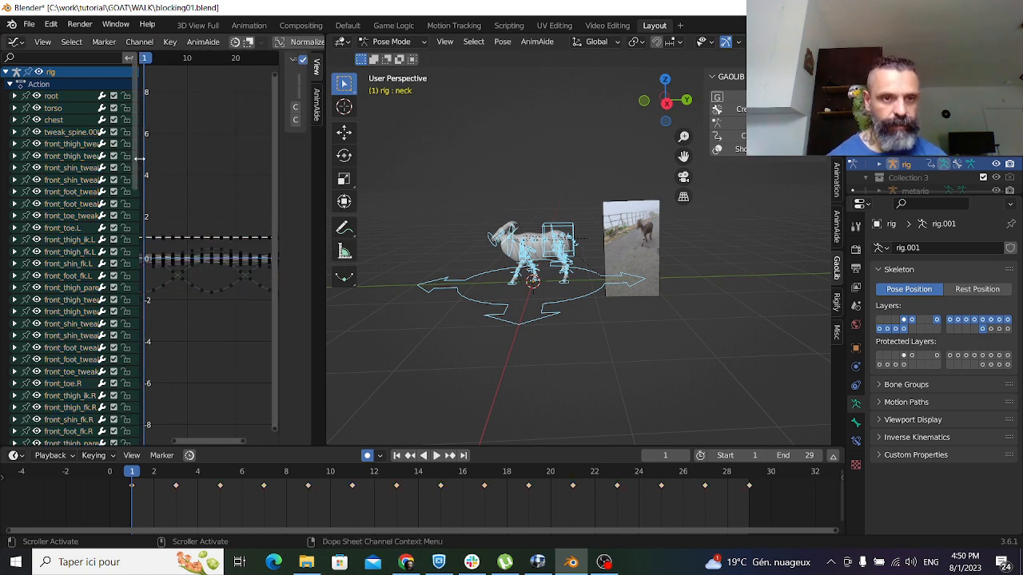
drag(141, 163, 92, 164)
scroll(169, 181, down, 9)
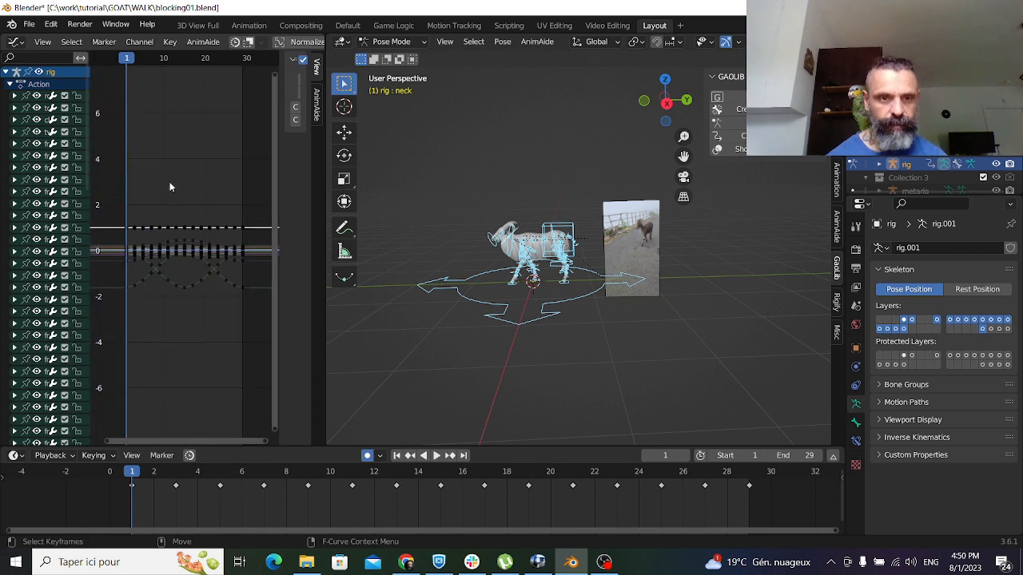
Change the interpolation mode of all the rig's keyframes, shrink the Graph Editor and deselect the bones
drag(132, 167, 257, 326)
right_click(191, 258)
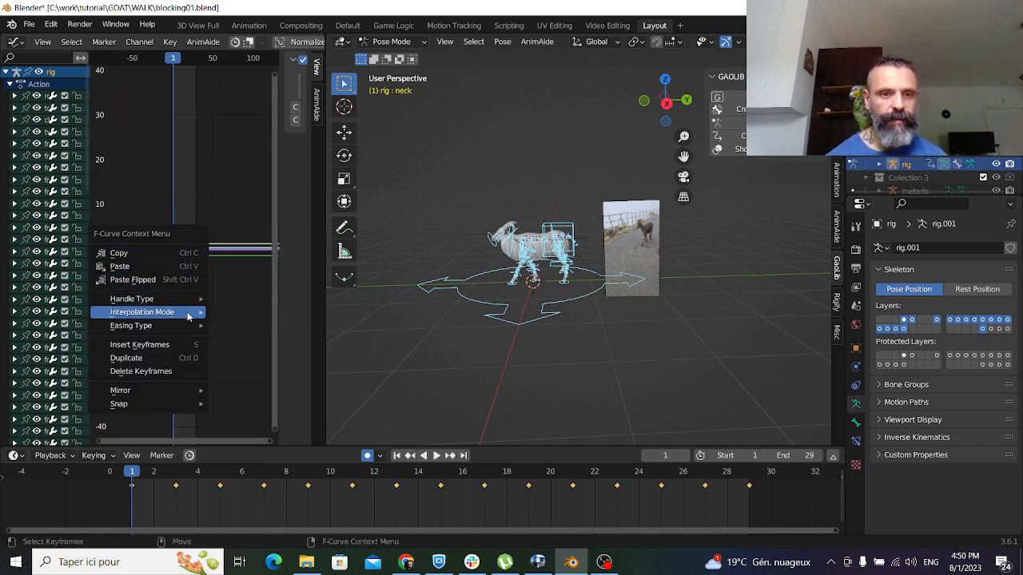
mouse_move(191, 311)
click(232, 332)
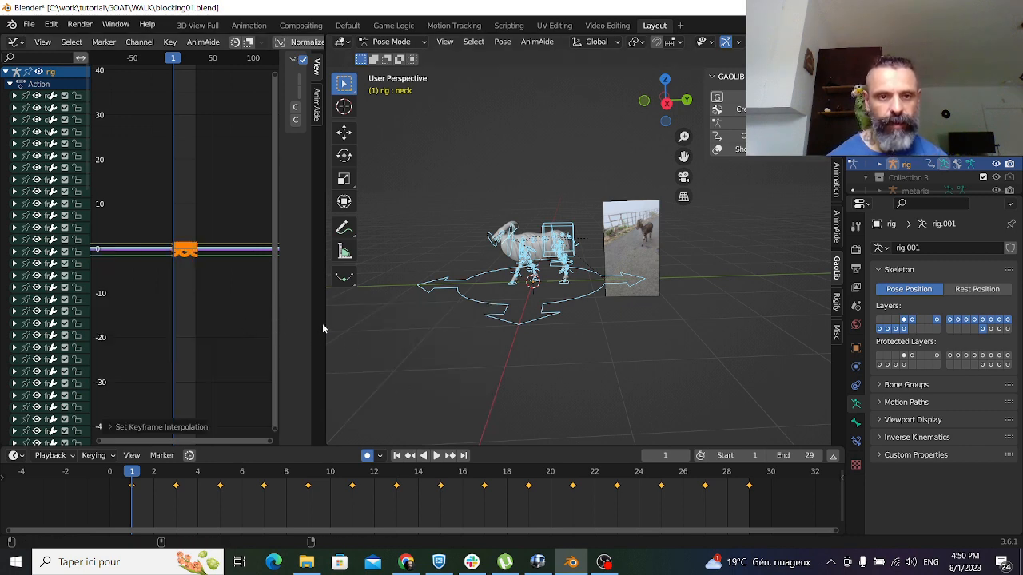
drag(326, 322, 150, 322)
click(339, 391)
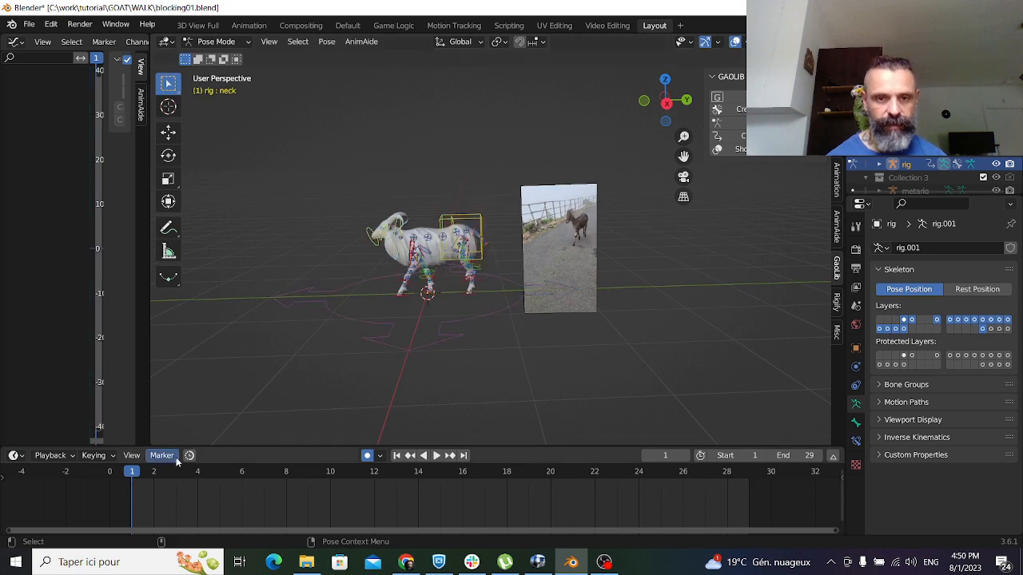
Play the baked walk cycle and review it from the side and front with overlays hidden, ending at frame 1 with overlays shown
key(space)
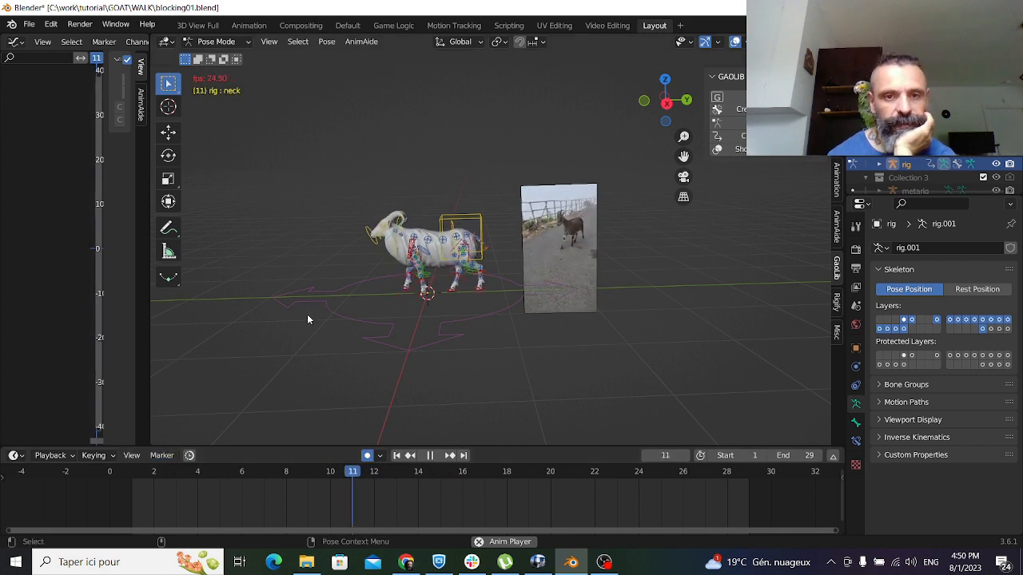
scroll(330, 279, up, 3)
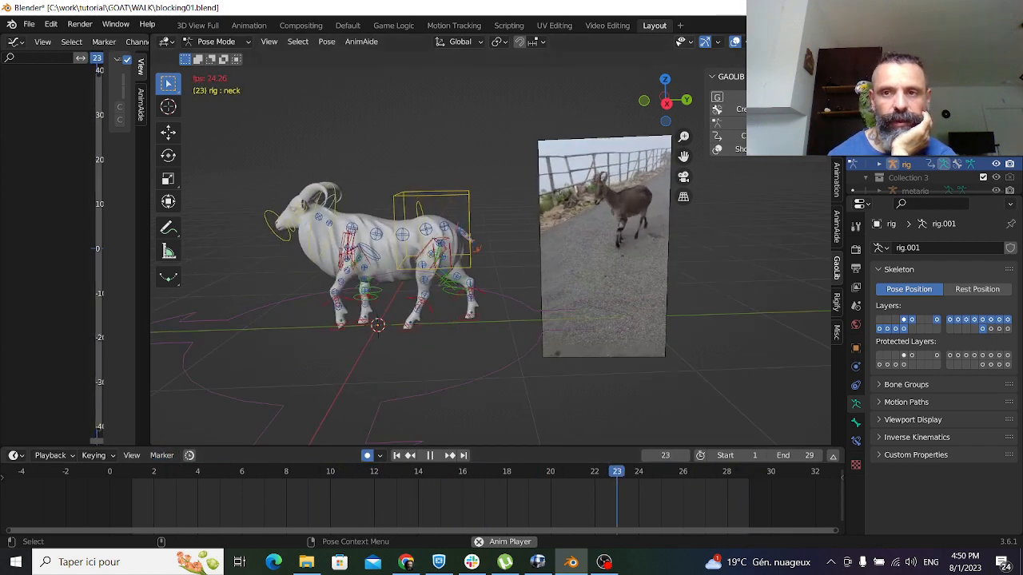
click(734, 43)
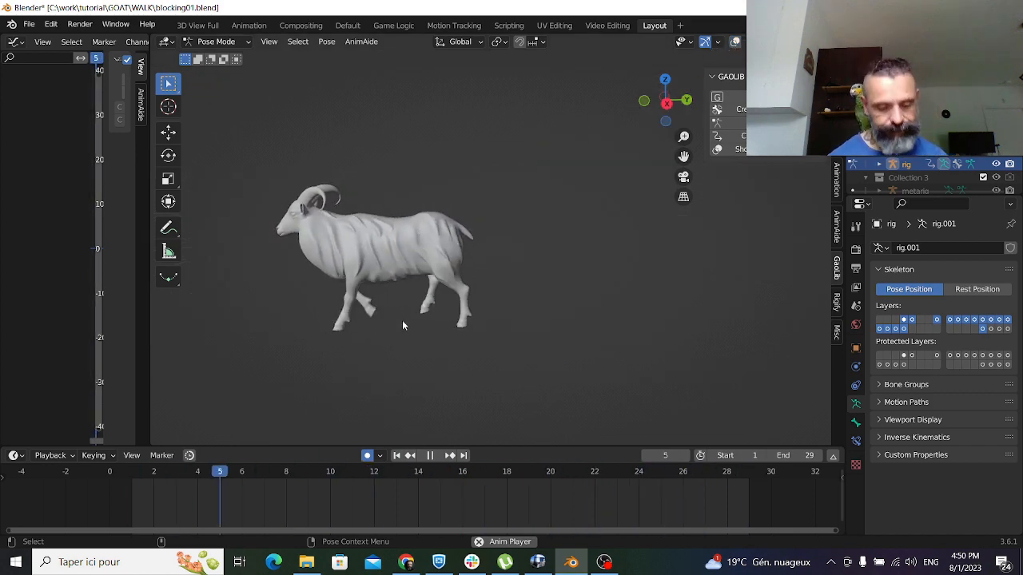
middle_drag(402, 320, 537, 311)
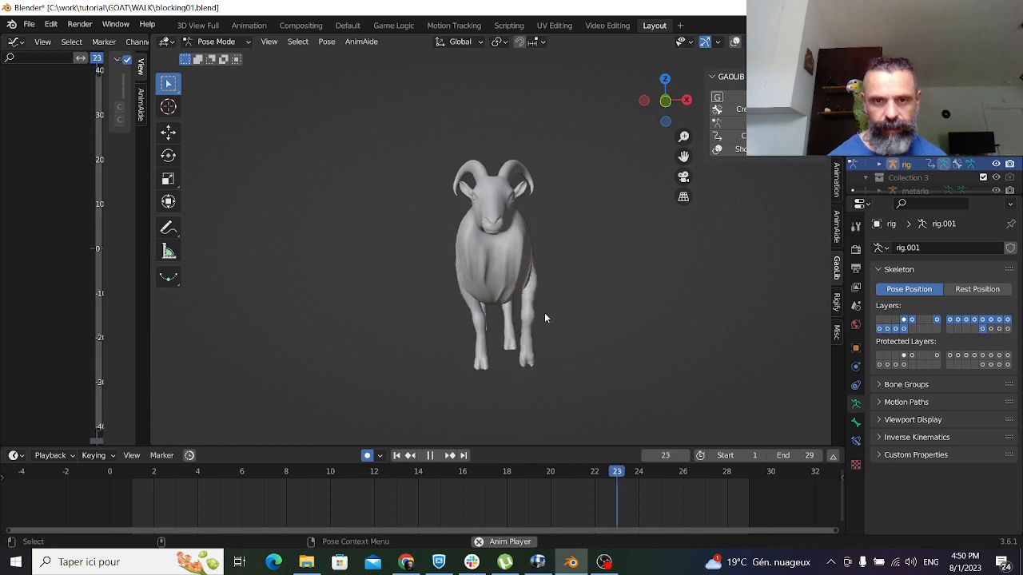
key(shift+alt+z)
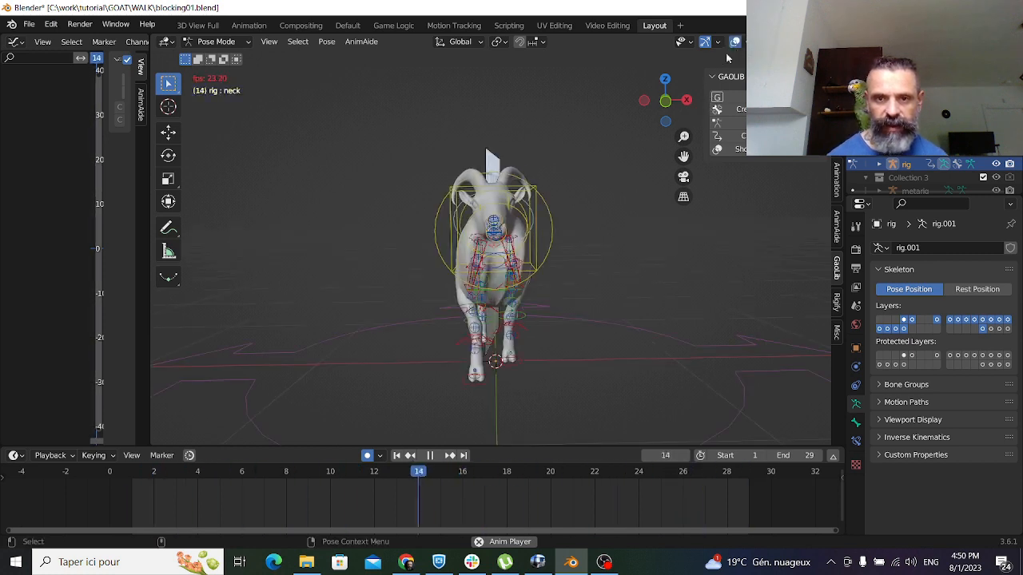
key(space)
click(153, 471)
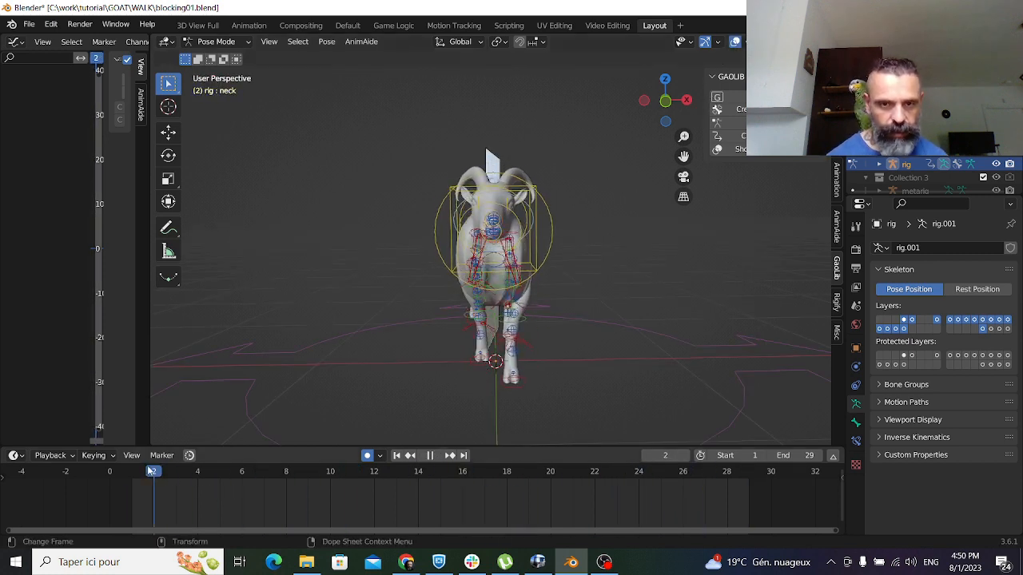
scroll(503, 297, up, 3)
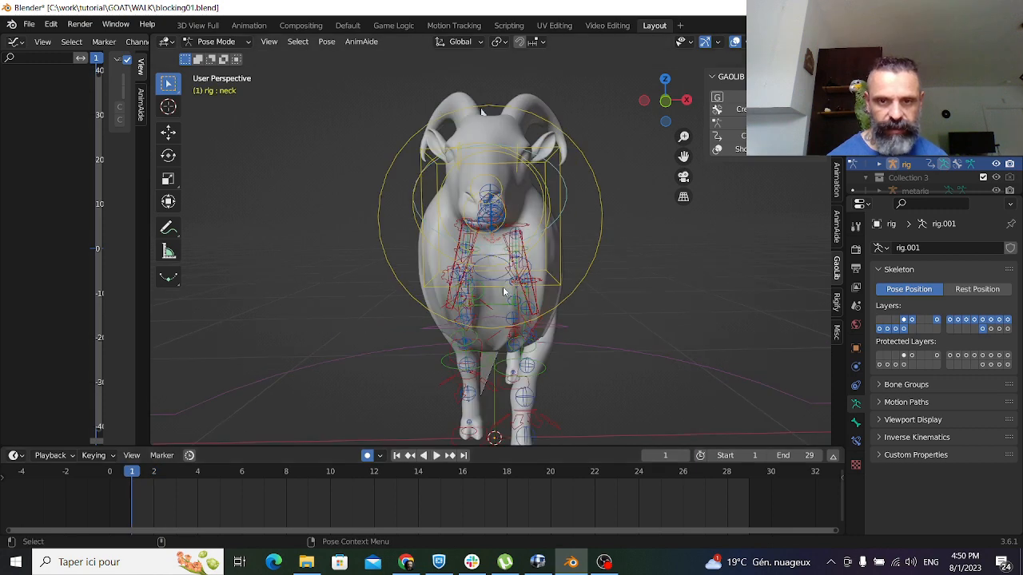
Play the walk cycle briefly, return to frame 1 and select the head bone
key(space)
key(space)
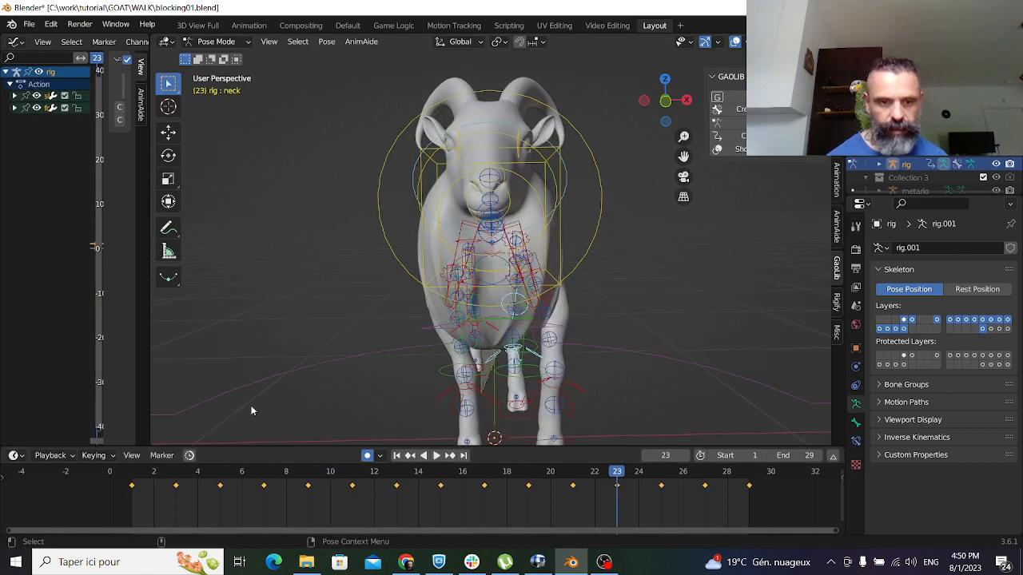
key(shift+Left)
scroll(520, 306, down, 2)
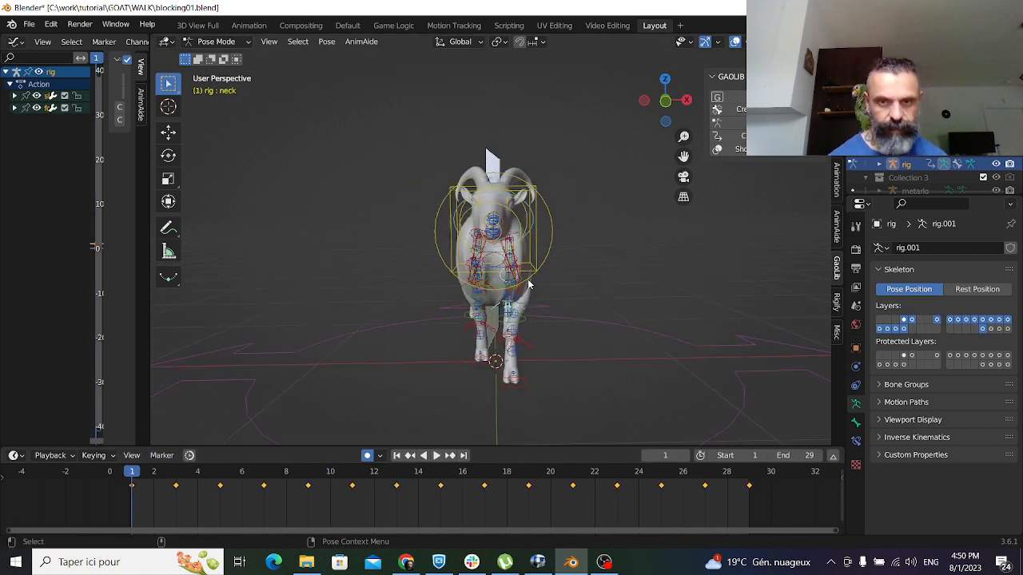
middle_drag(520, 306, 454, 240)
click(310, 317)
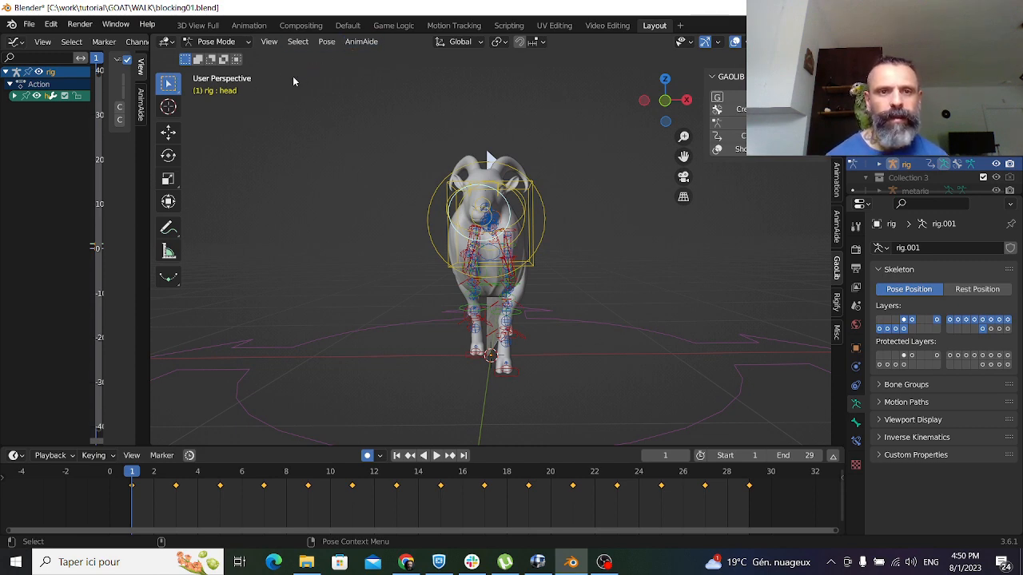
Hide the viewport overlays so the goat's head is seen from the front without the rig
scroll(338, 121, up, 2)
middle_drag(338, 121, 359, 186)
middle_drag(574, 156, 579, 170)
drag(644, 119, 596, 134)
click(734, 42)
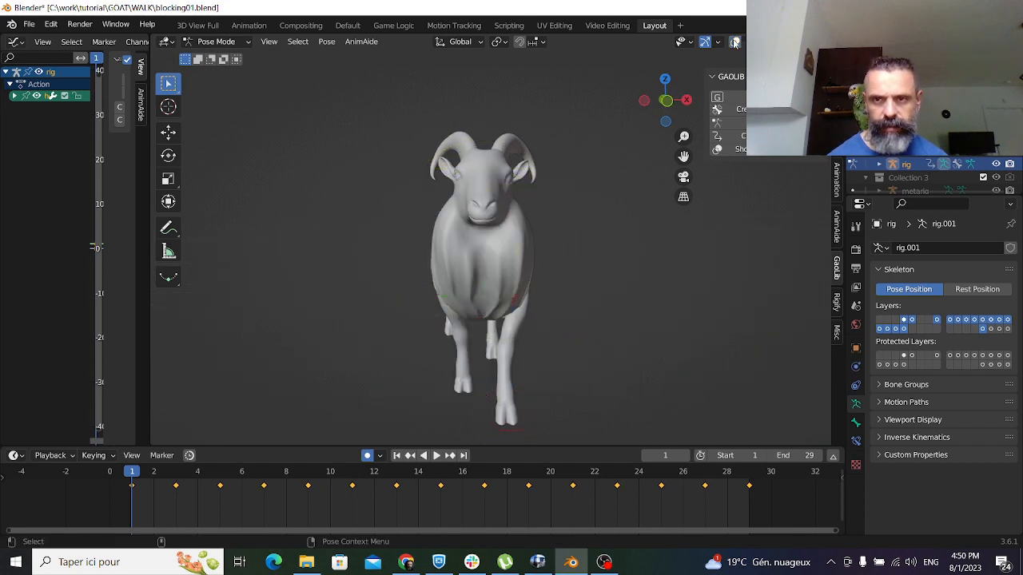
Adjust the tilt of the head bone with the Rotate tool at frames 1, 3, 5 and 7
key(r)
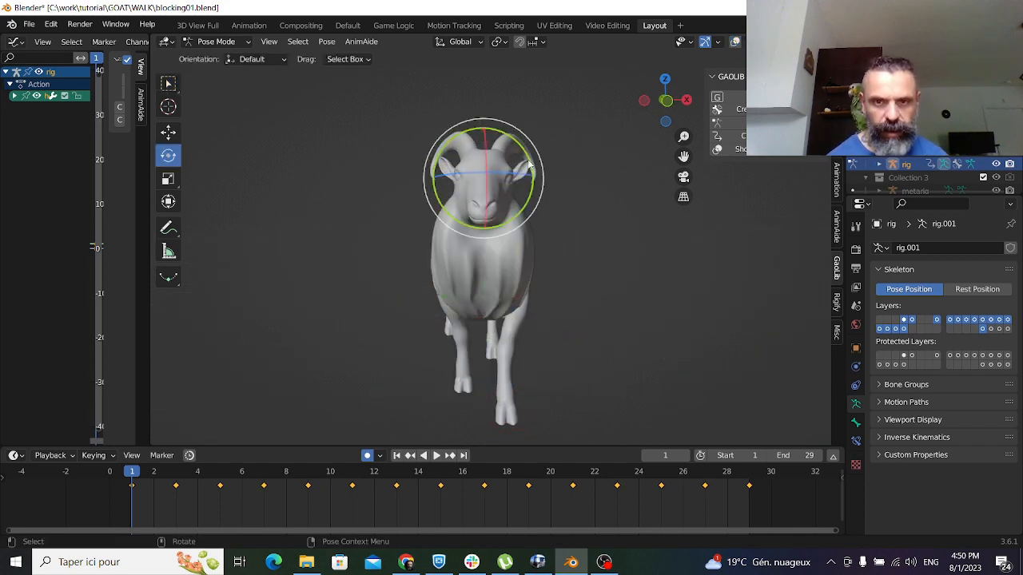
click(529, 146)
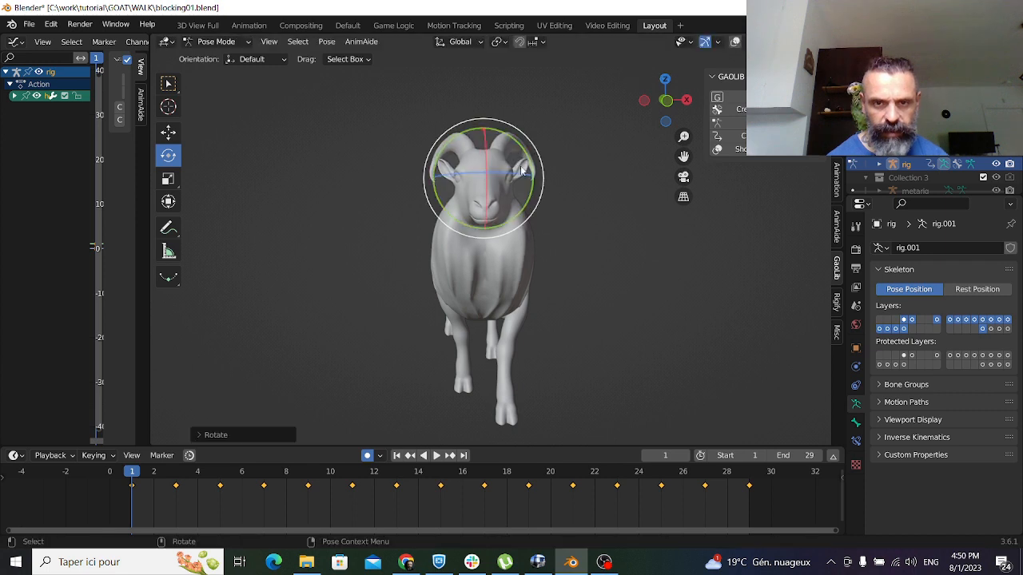
click(177, 478)
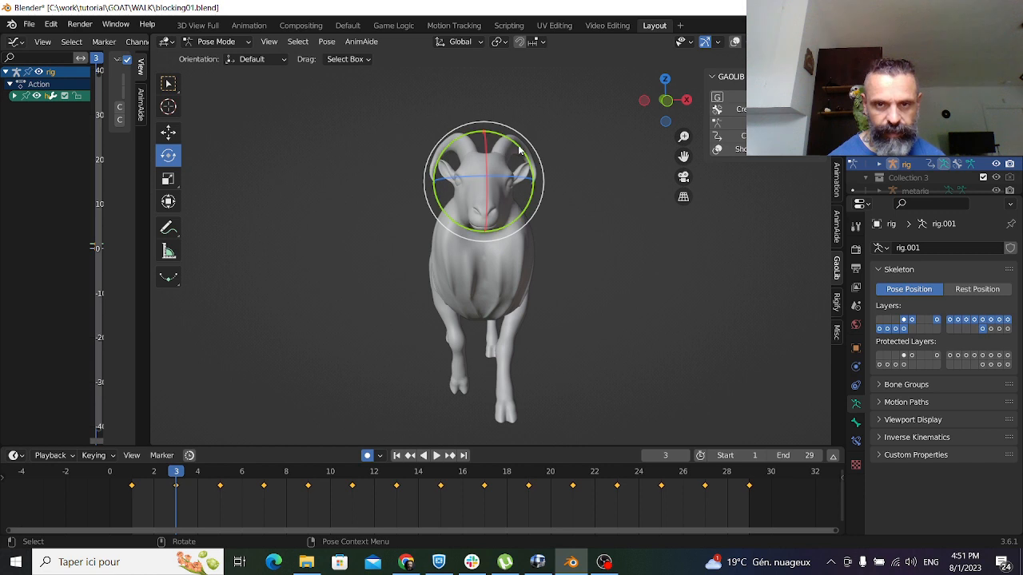
drag(521, 151, 519, 146)
click(221, 477)
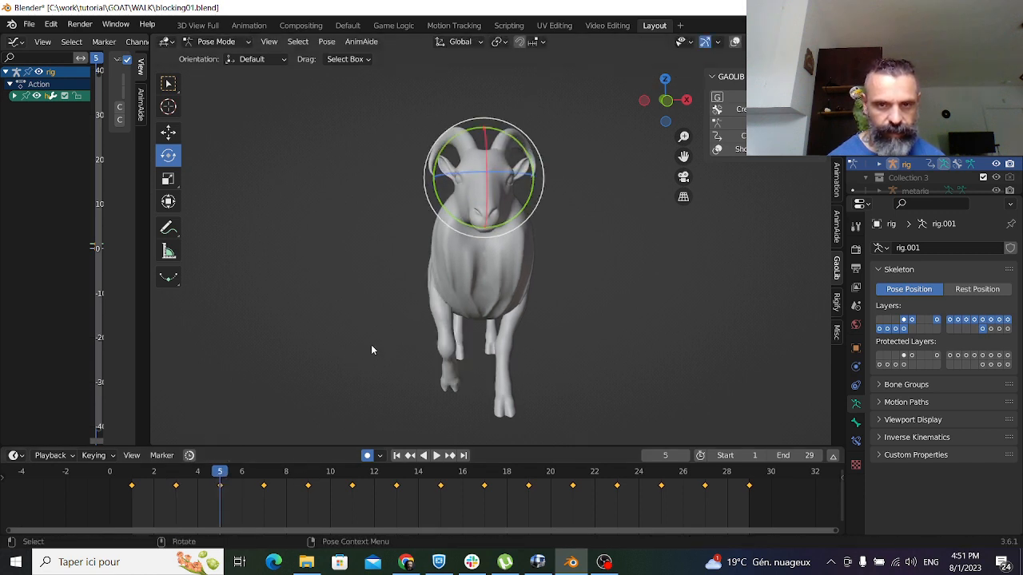
drag(528, 149, 528, 154)
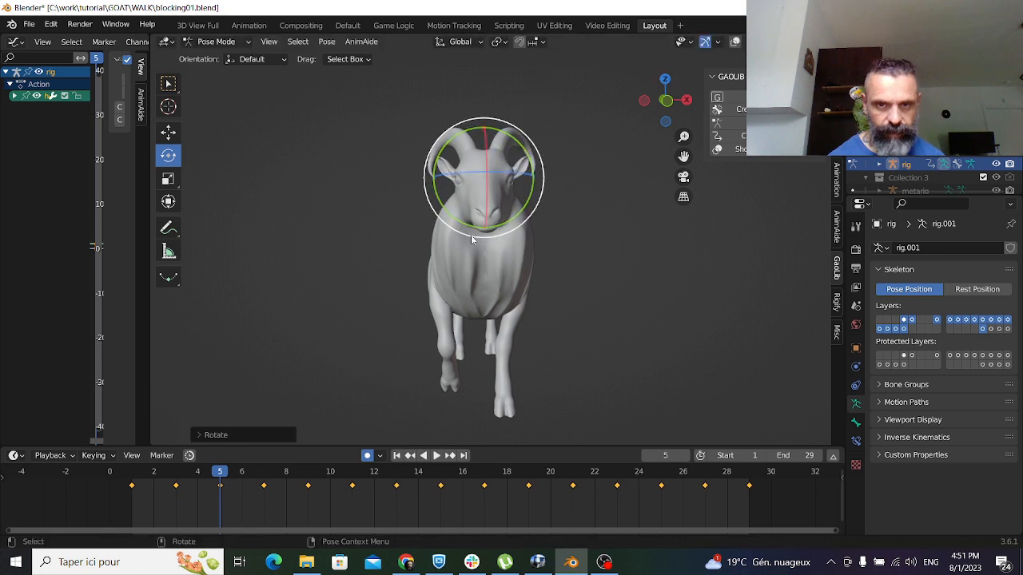
click(264, 477)
drag(527, 152, 527, 152)
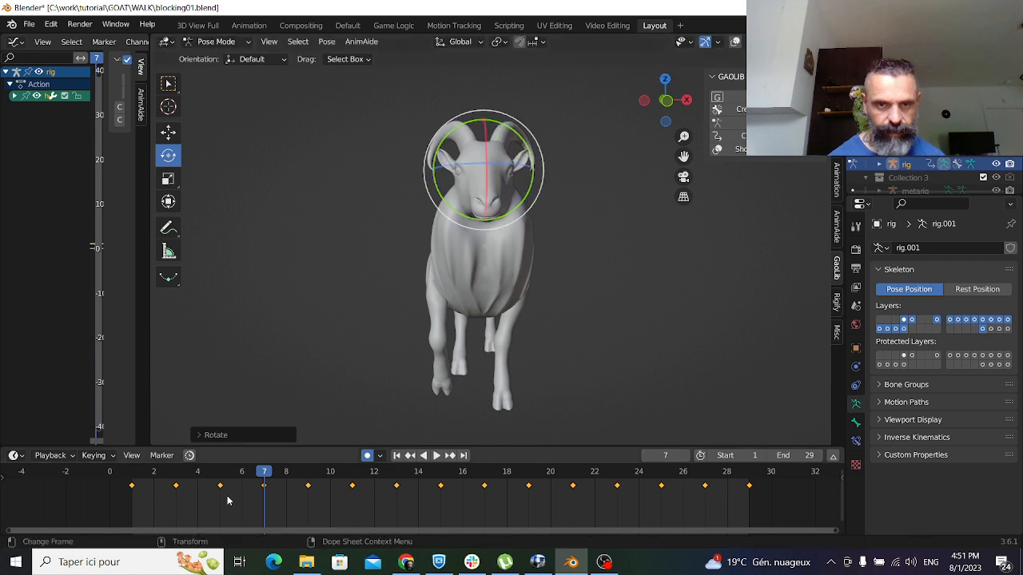
Check the head motion from frame 1, then correct the head bone's rotation at frames 9 and 7
click(133, 477)
key(space)
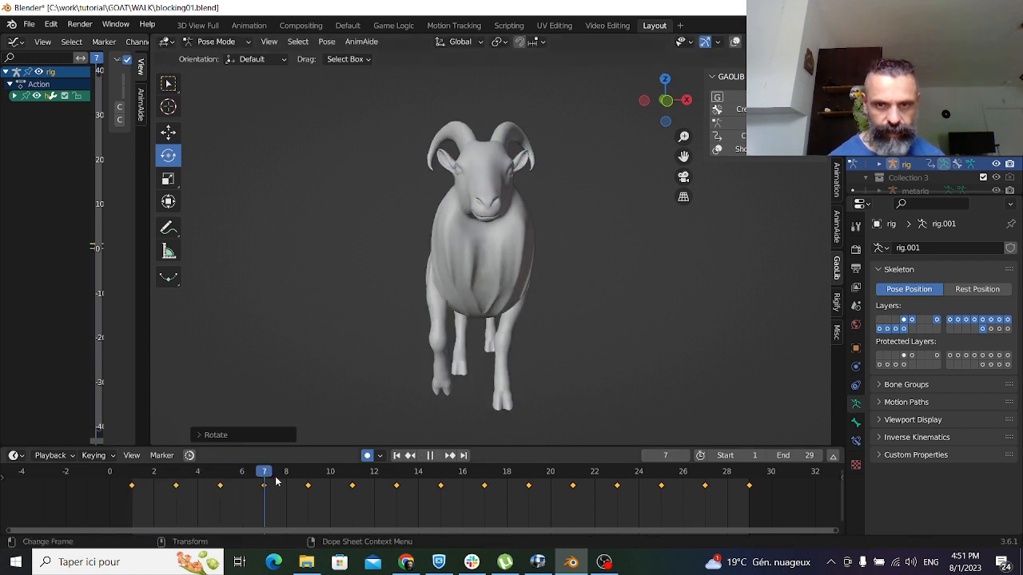
key(space)
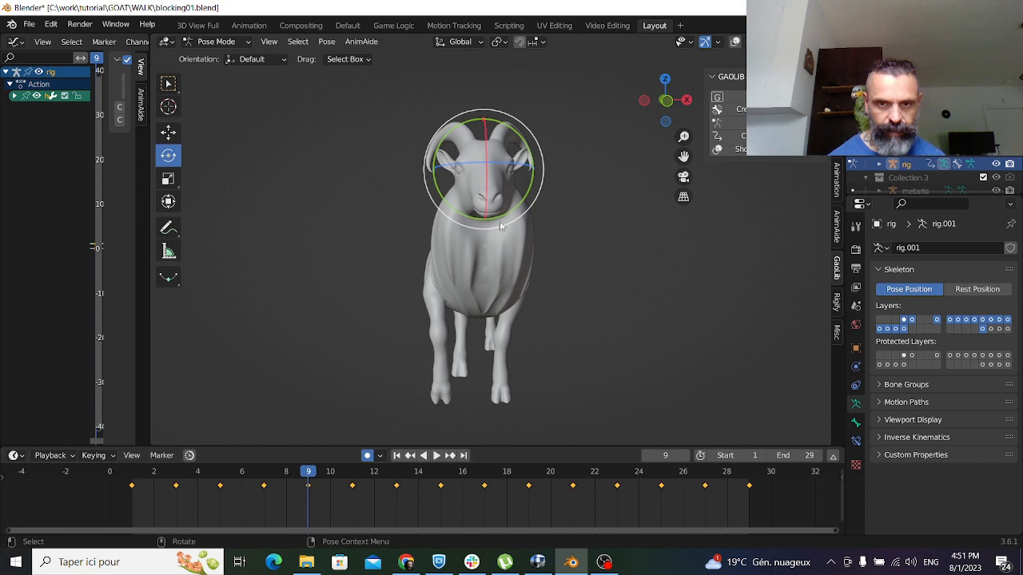
drag(500, 223, 516, 170)
click(265, 475)
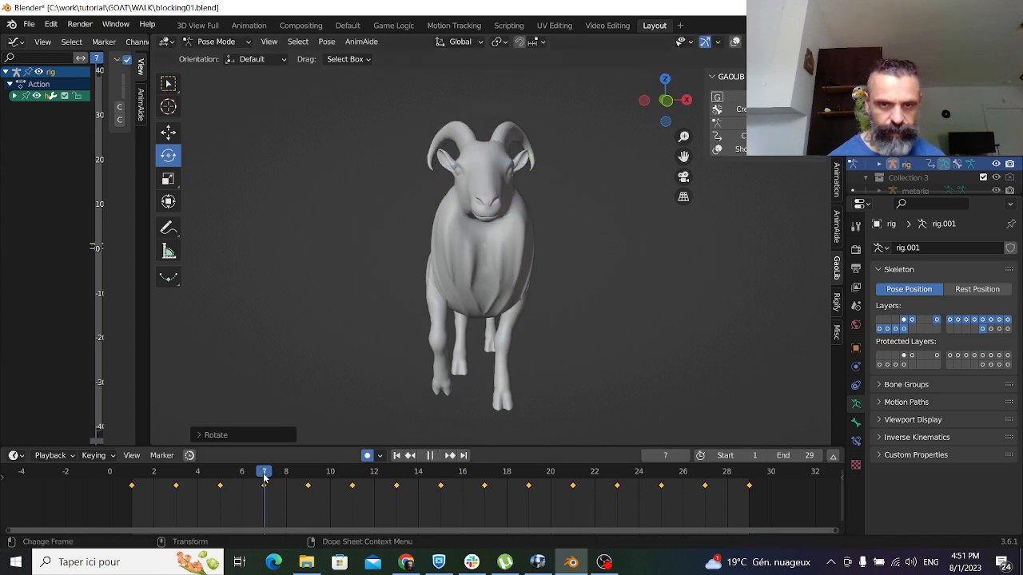
drag(513, 167, 505, 164)
Turn the head bone slightly about the vertical axis at frames 5 and 3
click(211, 503)
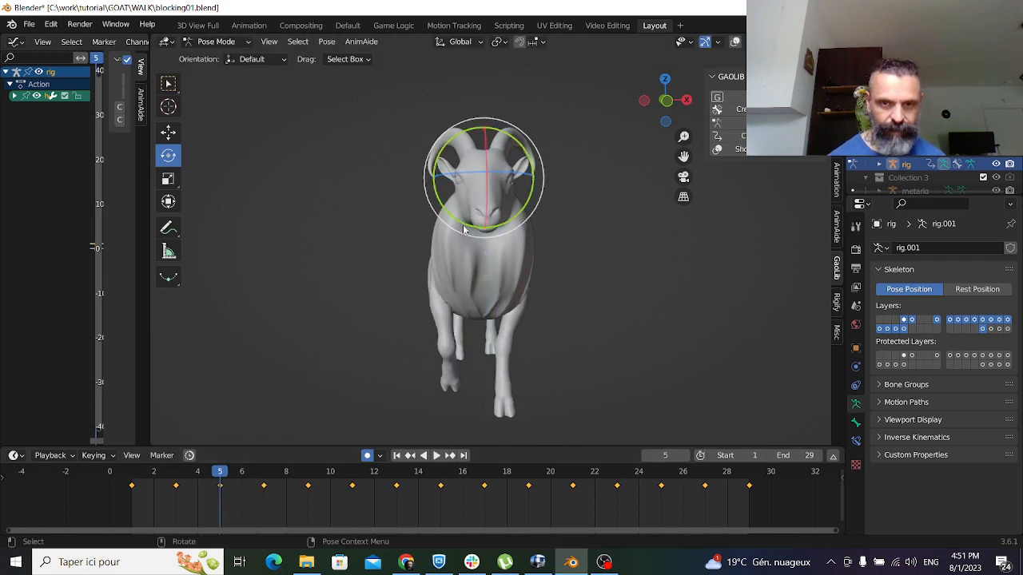
drag(496, 173, 492, 166)
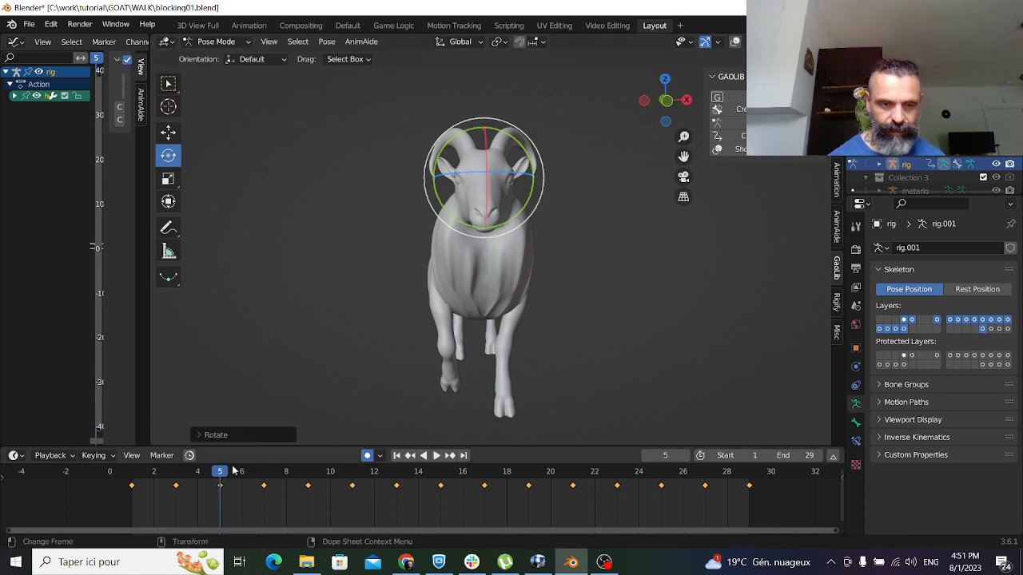
click(177, 478)
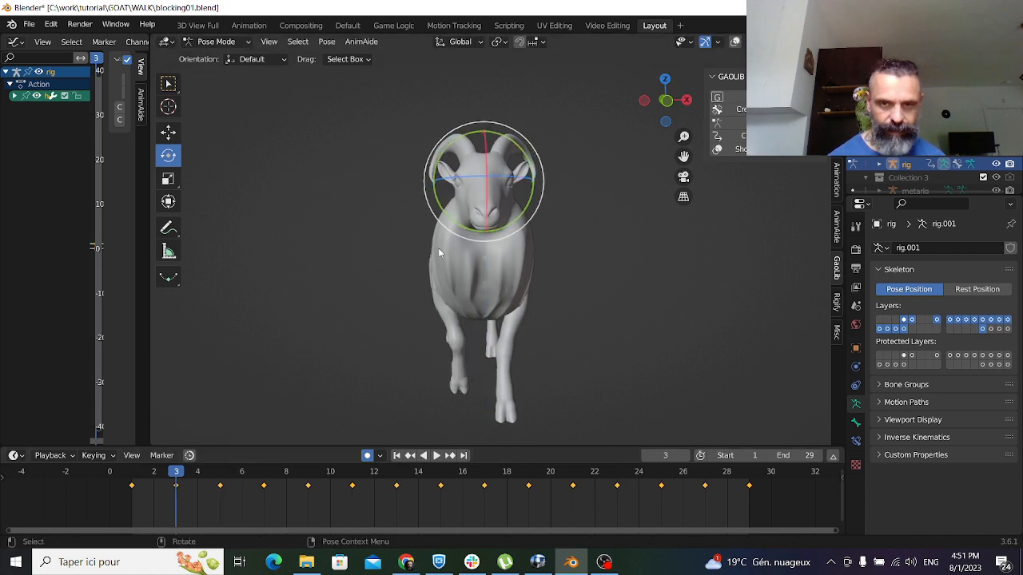
drag(504, 182, 502, 167)
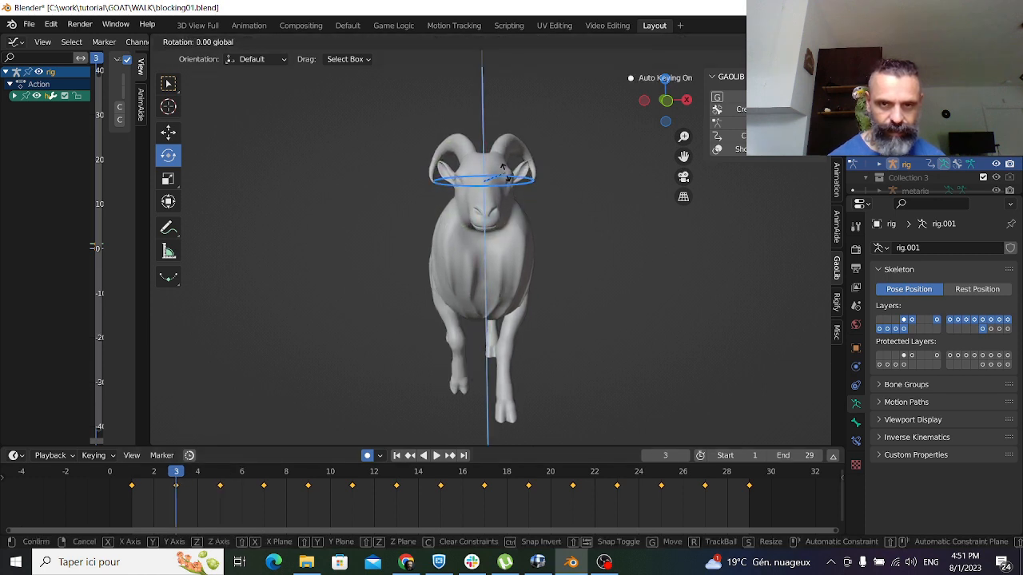
drag(503, 168, 503, 169)
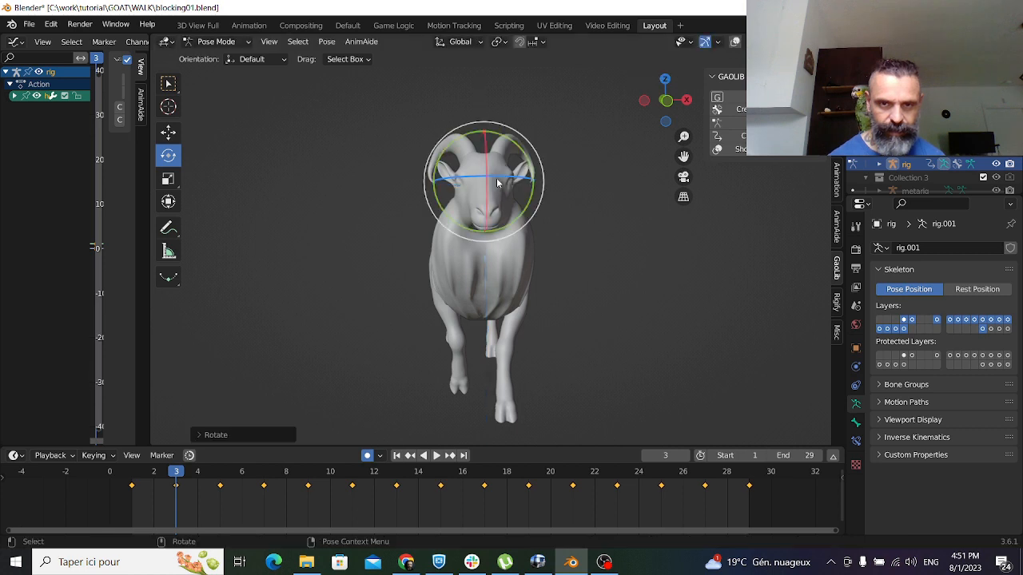
Return to frame 1 and adjust the head bone's turn about the vertical axis
click(132, 478)
key(space)
key(Escape)
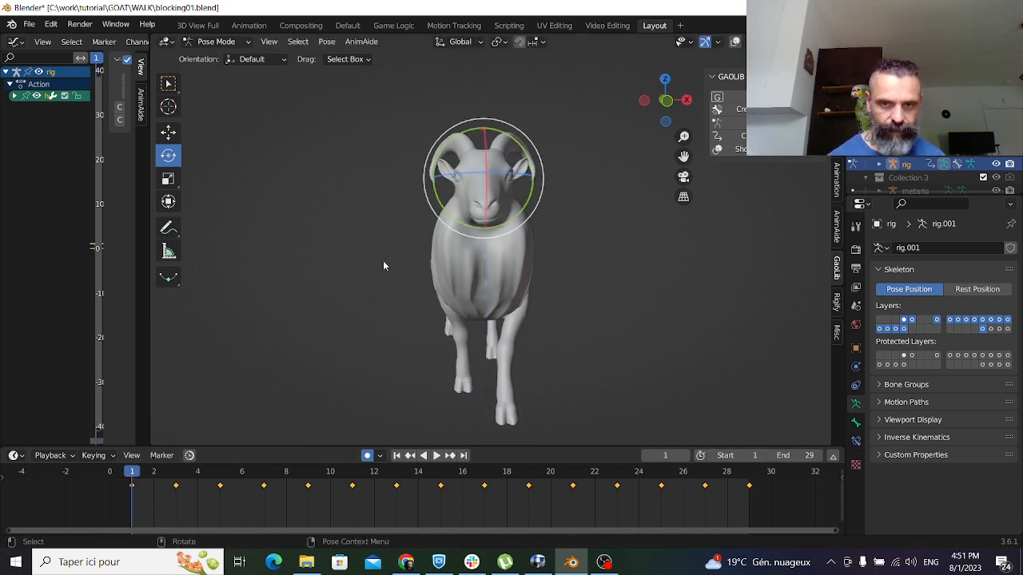
drag(496, 180, 495, 174)
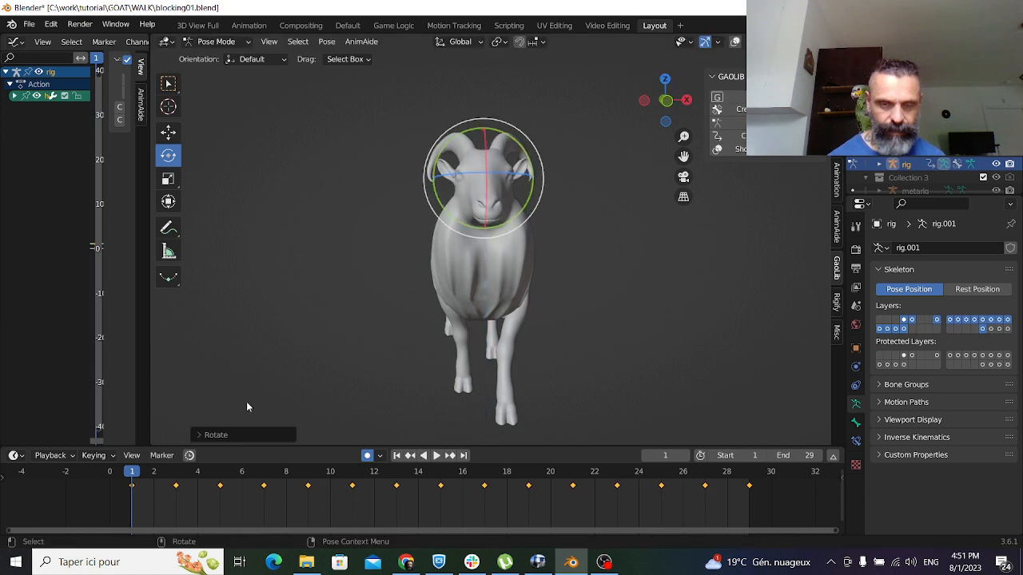
Rotate the head bone to face forward at frames 11 and 13, checking the motion between them
key(space)
drag(242, 478, 353, 493)
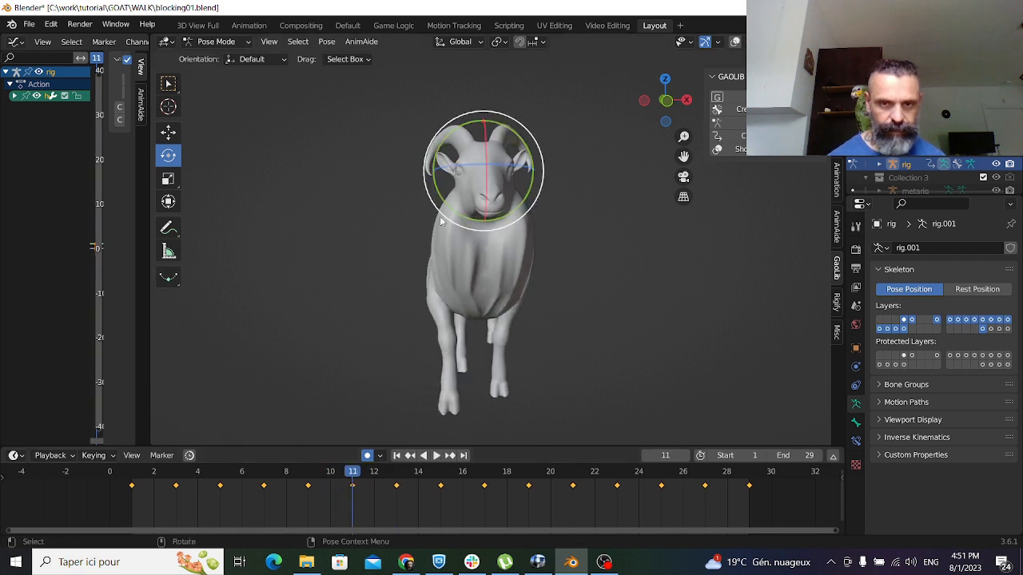
drag(506, 170, 524, 152)
click(306, 484)
key(space)
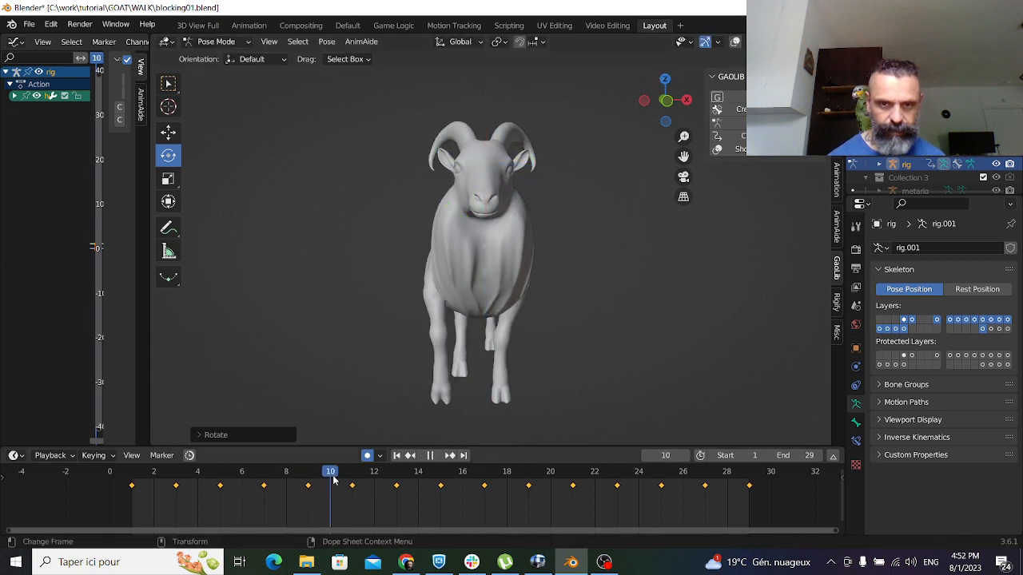
key(space)
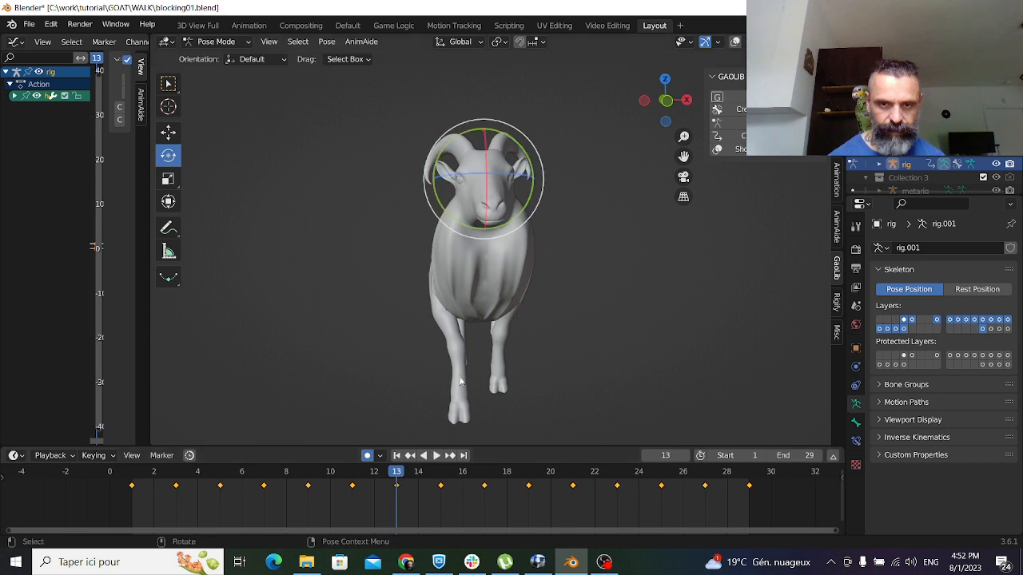
mouse_move(507, 172)
mouse_down()
mouse_move(495, 165)
mouse_move(514, 187)
mouse_up()
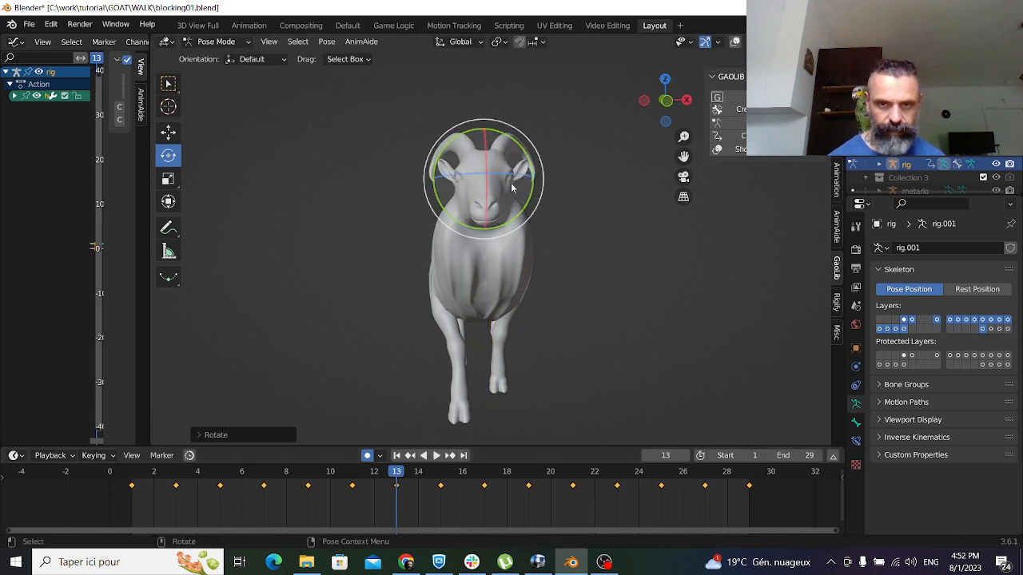
Correct the head bone's rotation at frames 15 and 17, then check the motion back at frame 15
click(443, 480)
mouse_move(518, 179)
mouse_down()
mouse_move(521, 163)
mouse_move(527, 176)
mouse_up()
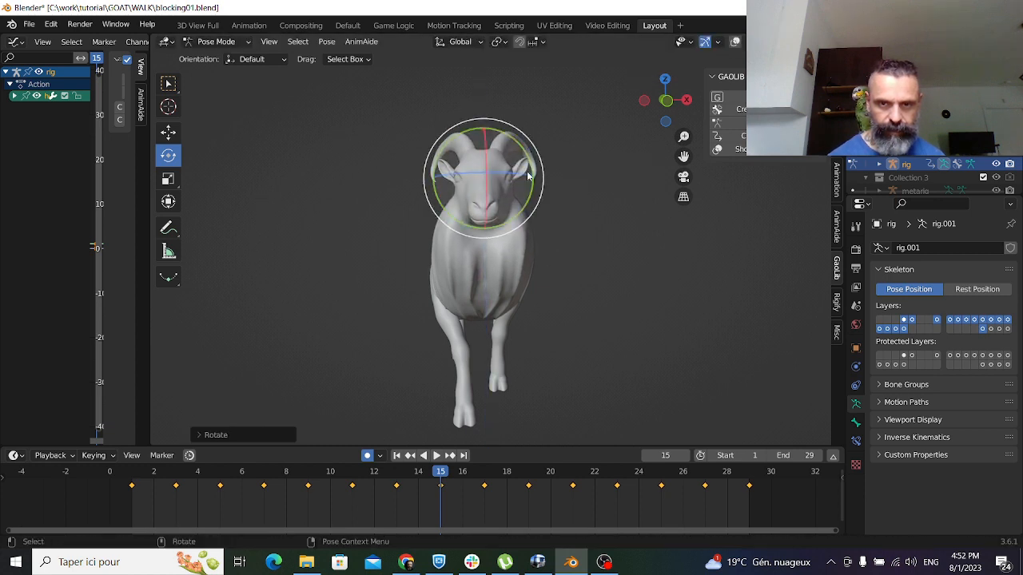
click(485, 471)
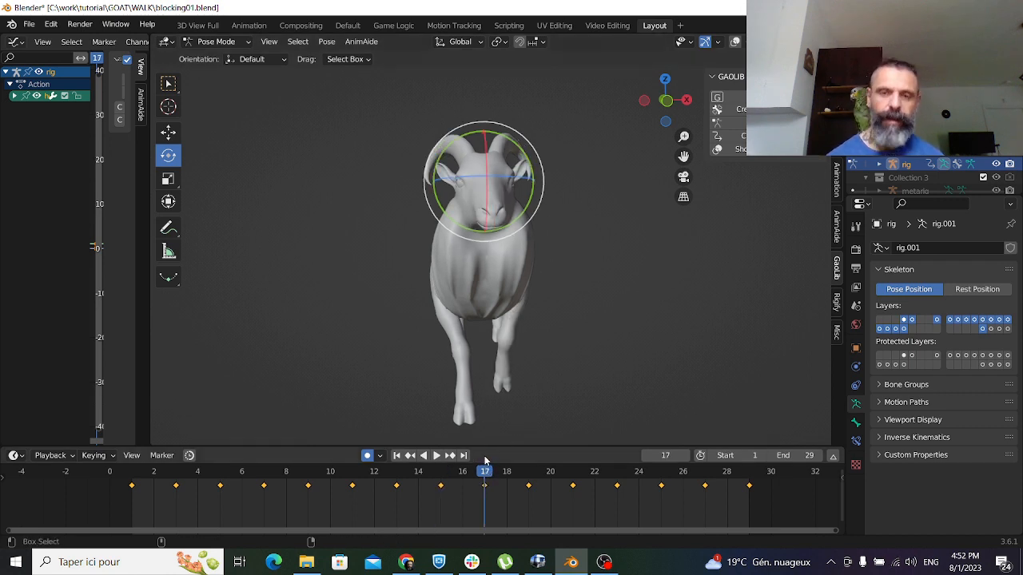
drag(519, 192, 507, 175)
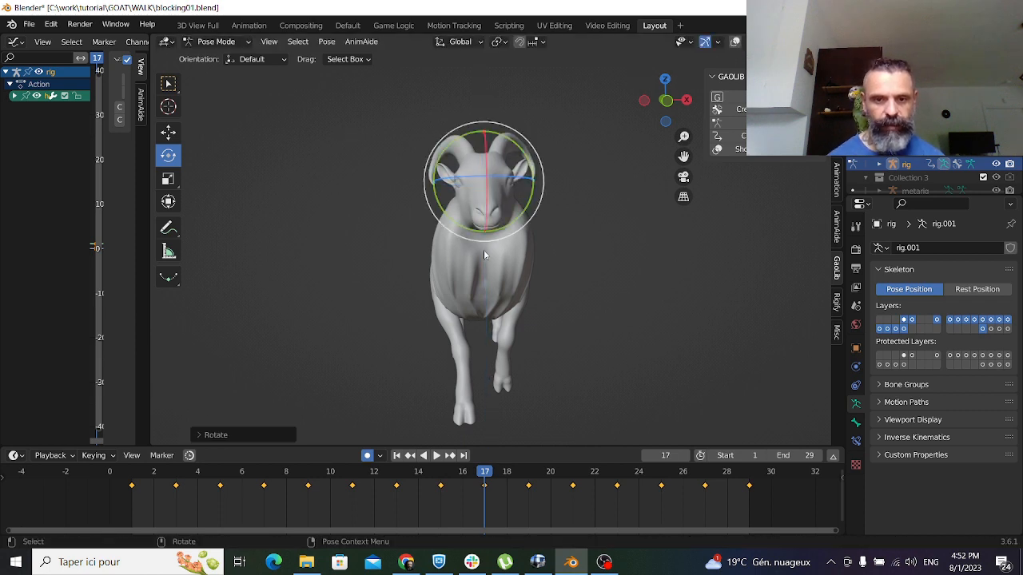
click(435, 473)
key(space)
key(space)
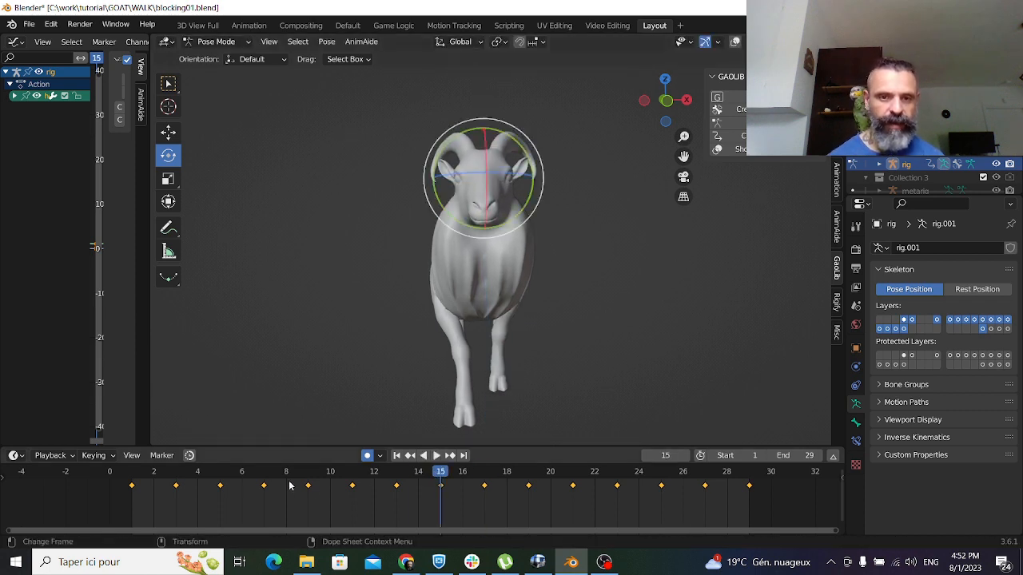
Copy the head bone's keyframe at frame 1 and paste it at frame 17
right_click(134, 489)
click(103, 373)
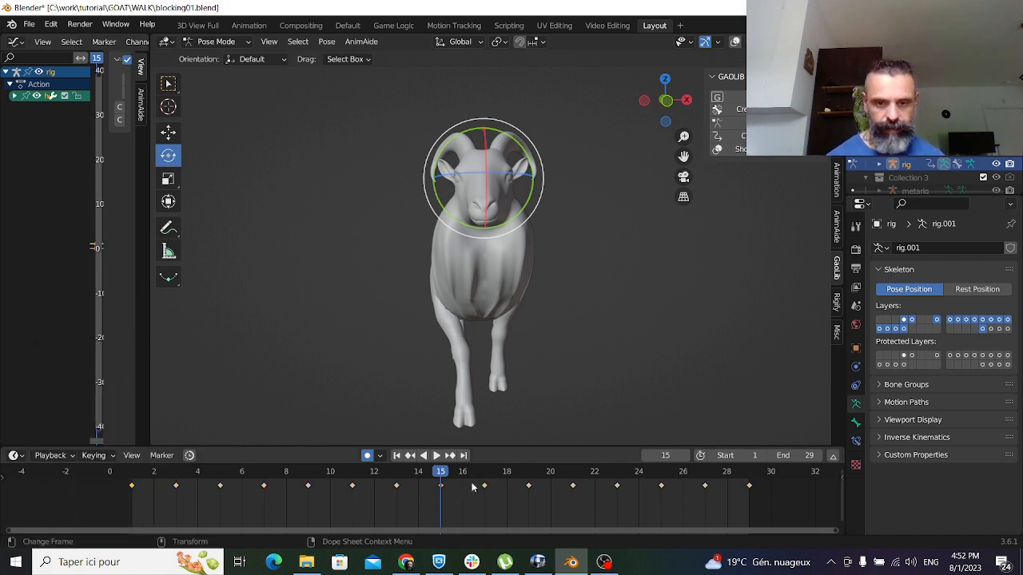
click(485, 484)
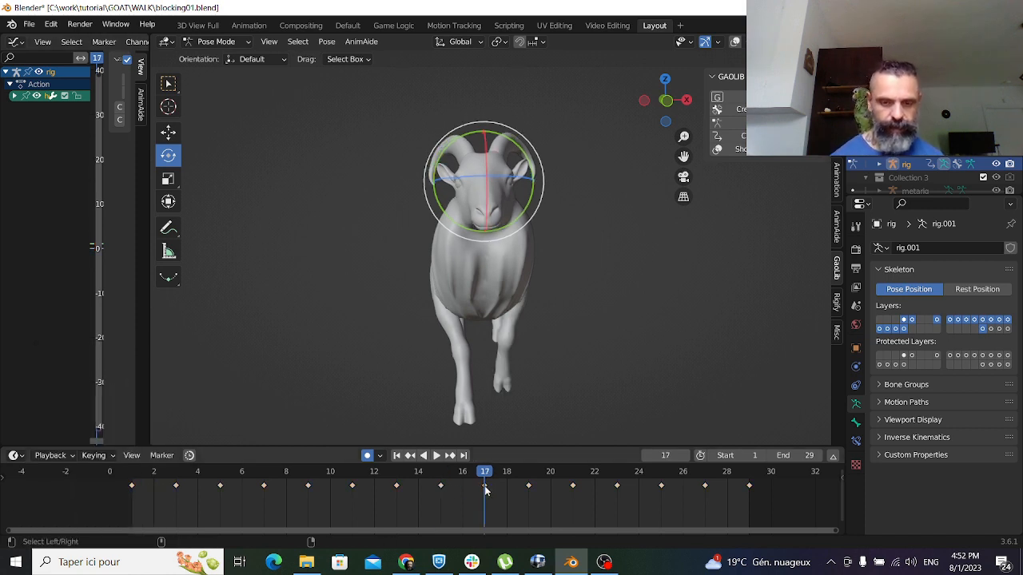
key(ctrl+v)
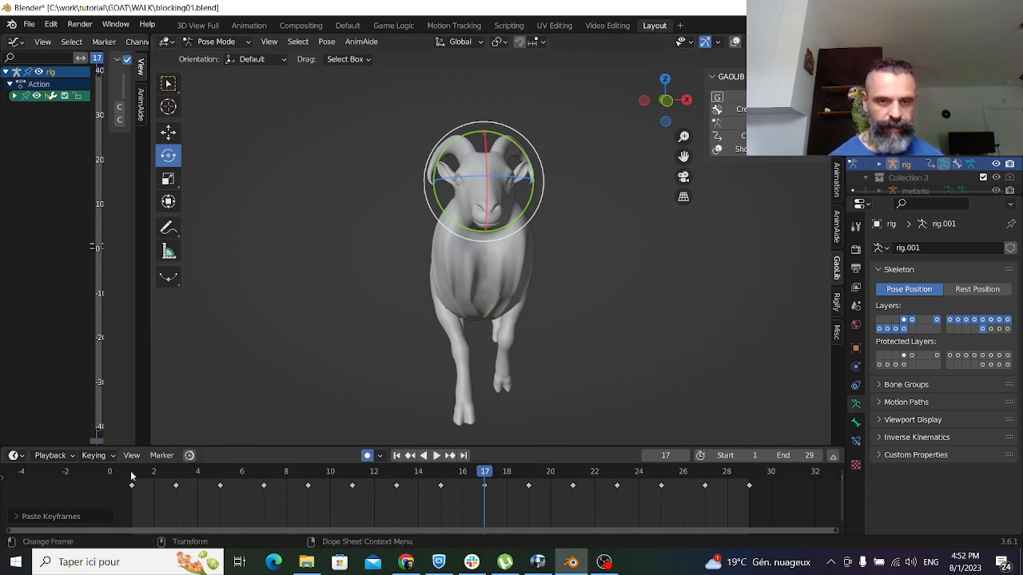
Review the head motion from frame 1 and select all of the head bone's keyframes
key(shift+Left)
mouse_move(190, 483)
mouse_down()
mouse_move(176, 486)
mouse_move(330, 487)
mouse_move(199, 496)
mouse_up()
key(a)
key(space)
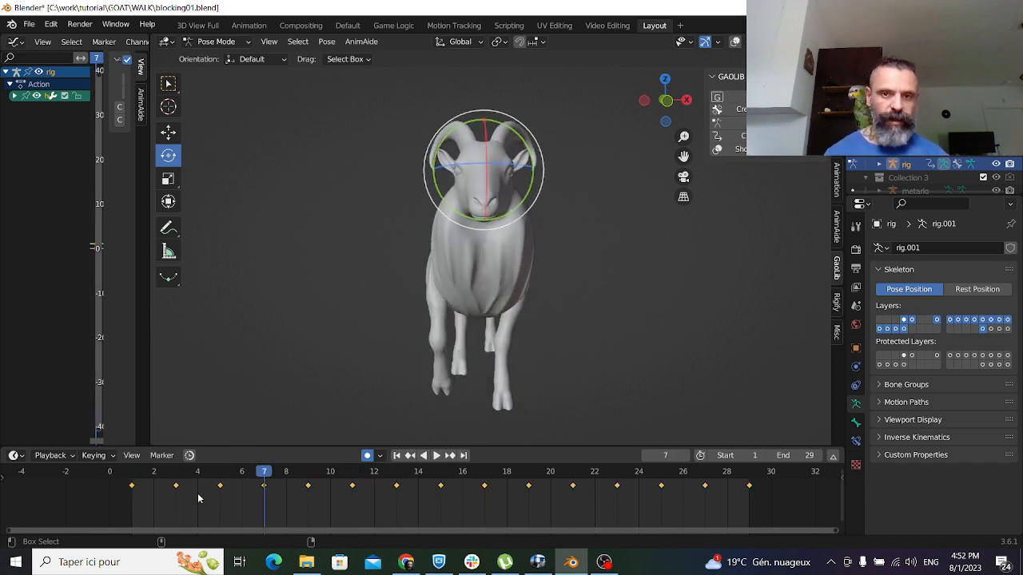
Undo the last action and show the viewport overlays again
key(Down)
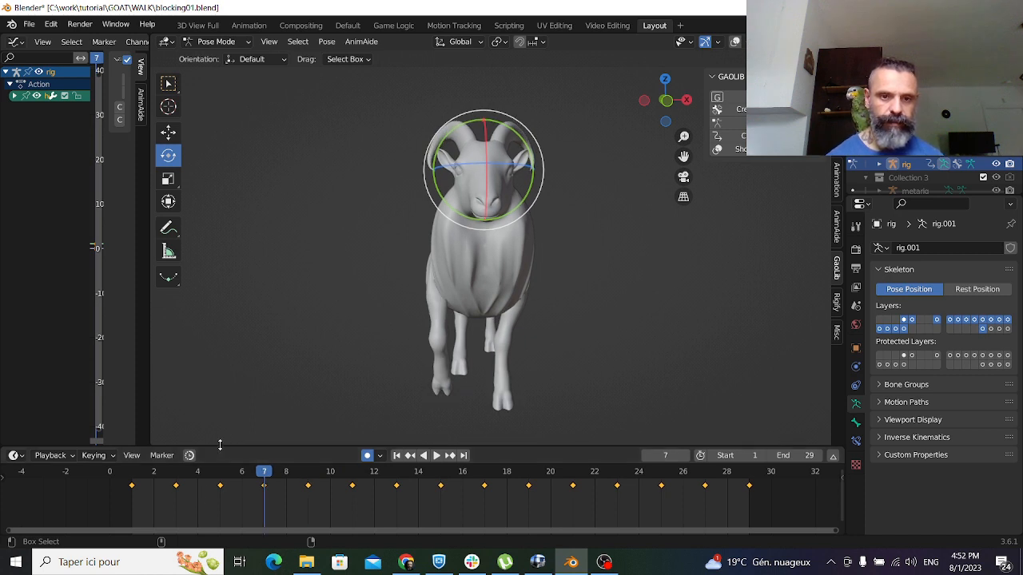
click(270, 401)
key(ctrl+z)
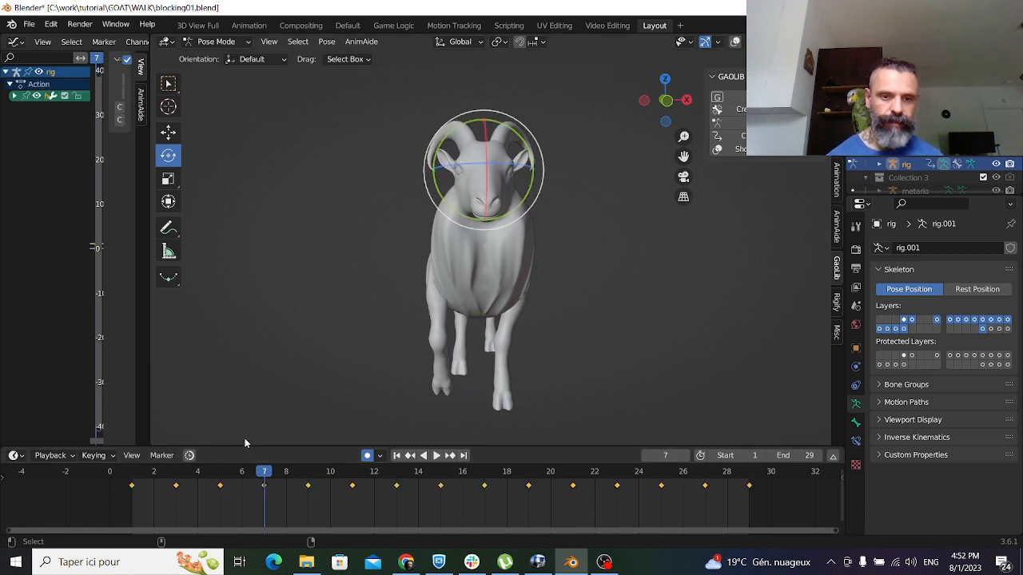
click(736, 42)
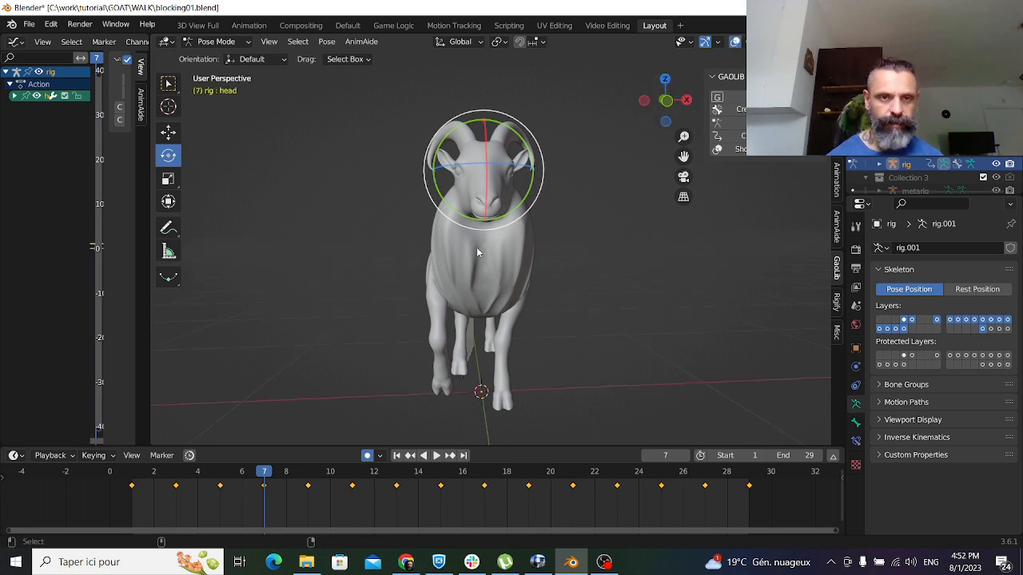
Try a Pose Breakdowner adjustment on the neck bone at frame 7, then undo it
drag(158, 475, 263, 471)
click(438, 152)
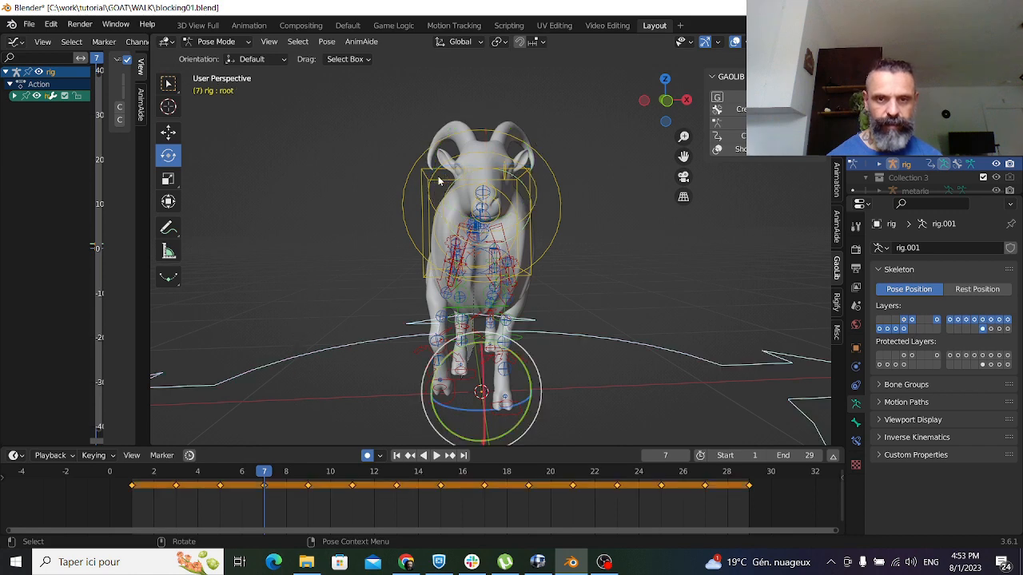
click(436, 174)
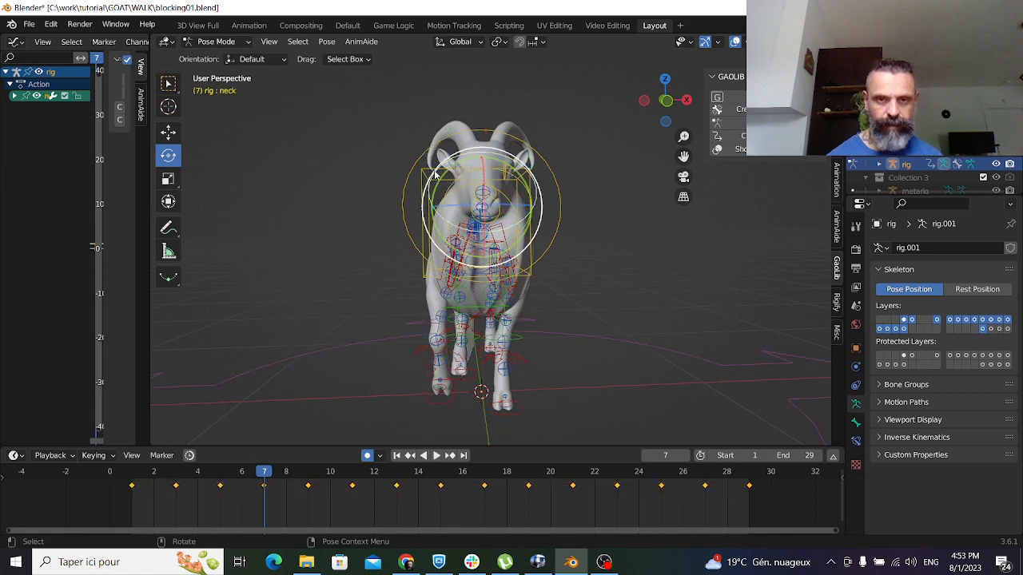
click(168, 277)
drag(204, 276, 215, 276)
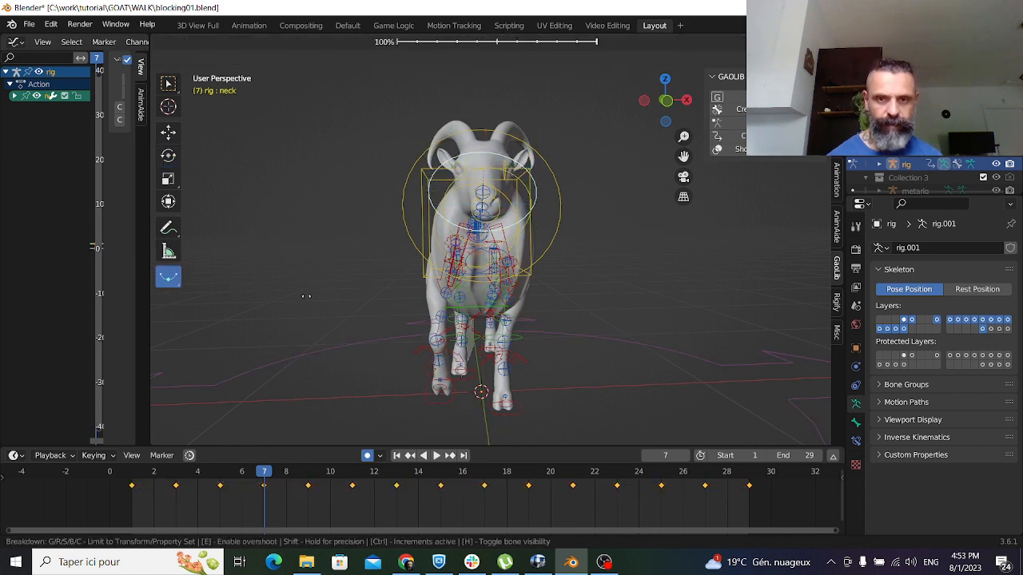
ctrl+drag(306, 297, 262, 333)
key(ctrl+z)
key(ctrl+z)
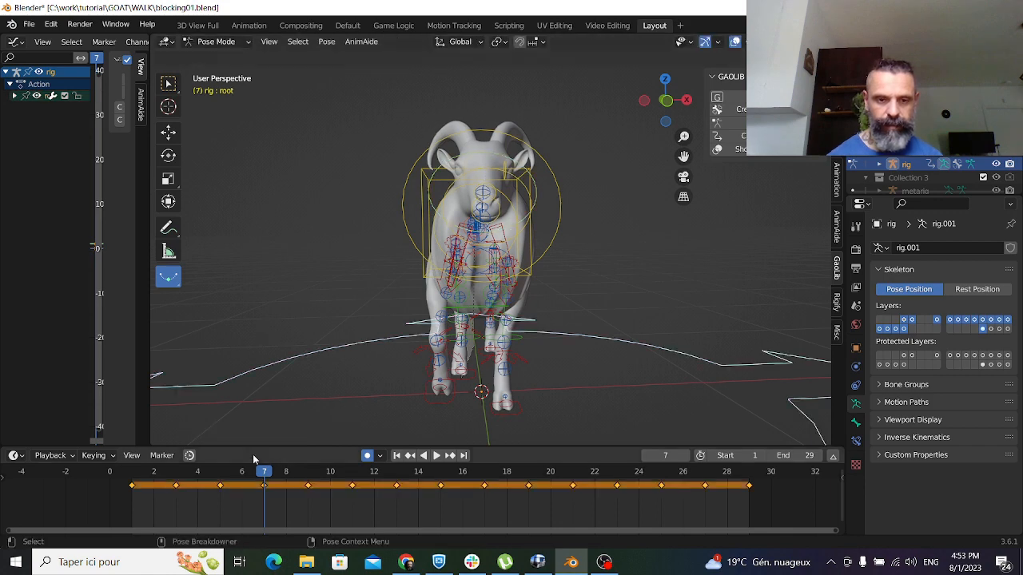
Select the head bone at frame 9, turn on animation layers for the rig, and add a new layer
click(306, 473)
click(571, 270)
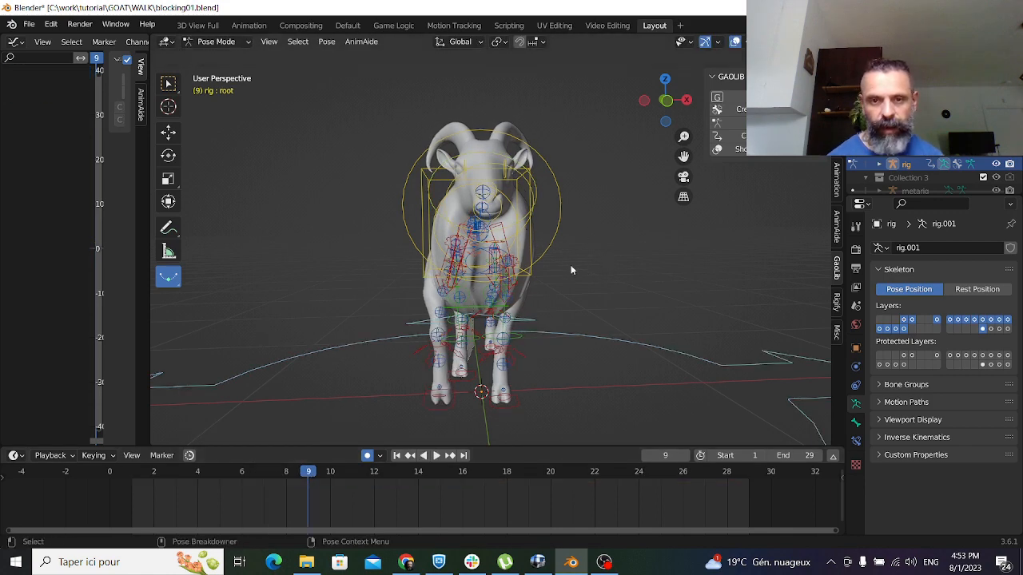
middle_drag(597, 274, 512, 303)
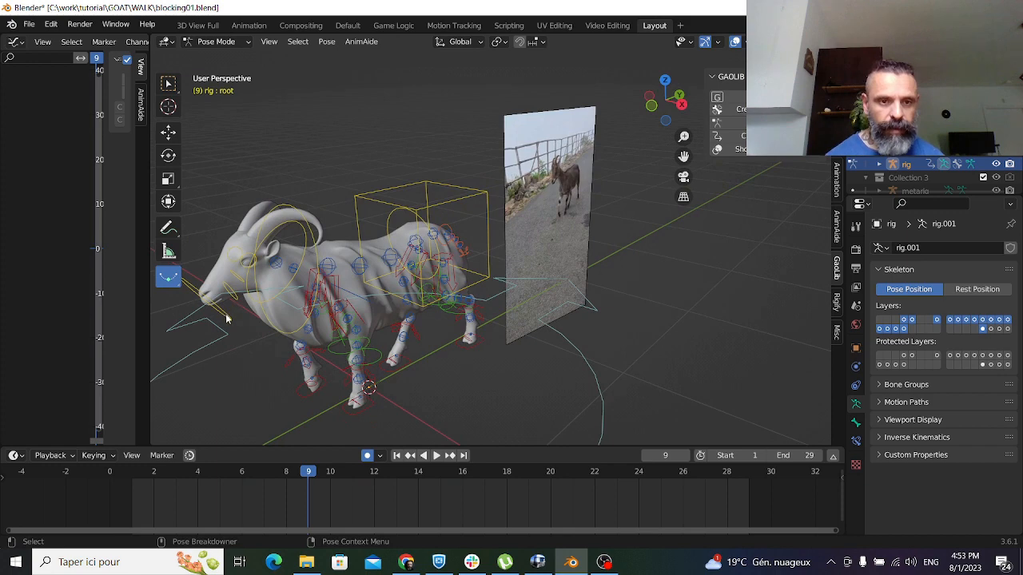
click(223, 320)
middle_drag(223, 320, 459, 276)
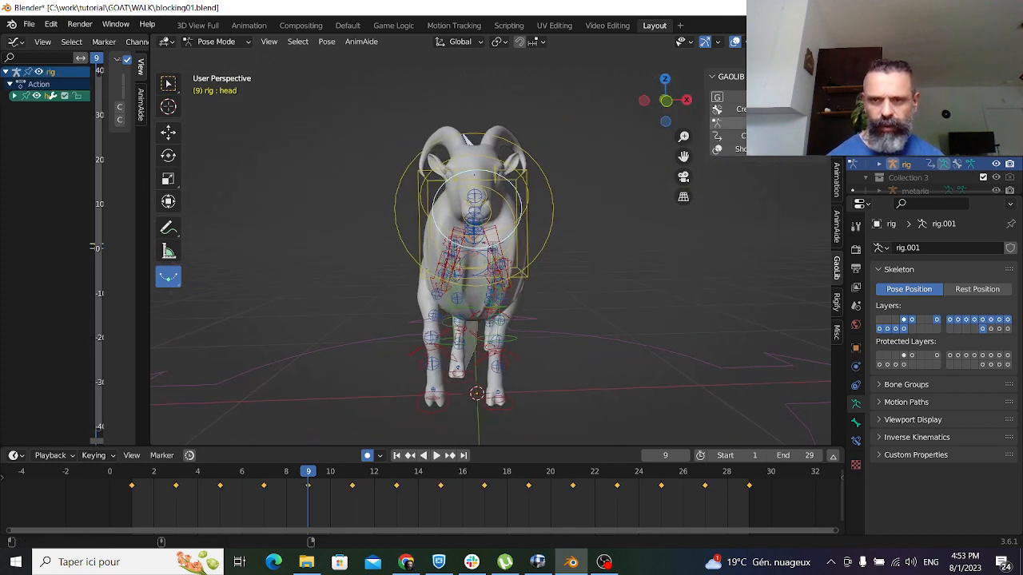
click(836, 180)
click(714, 152)
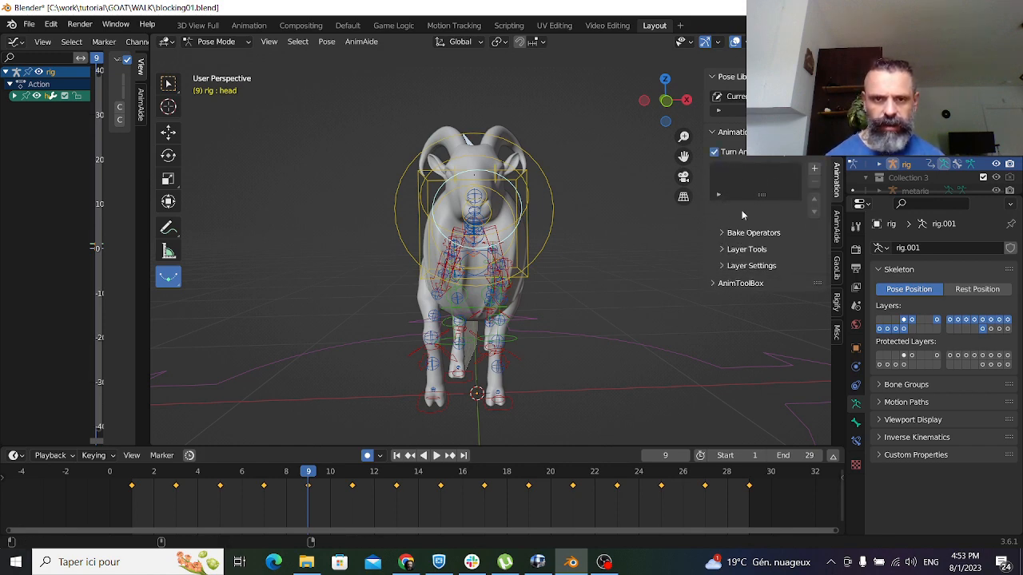
click(814, 169)
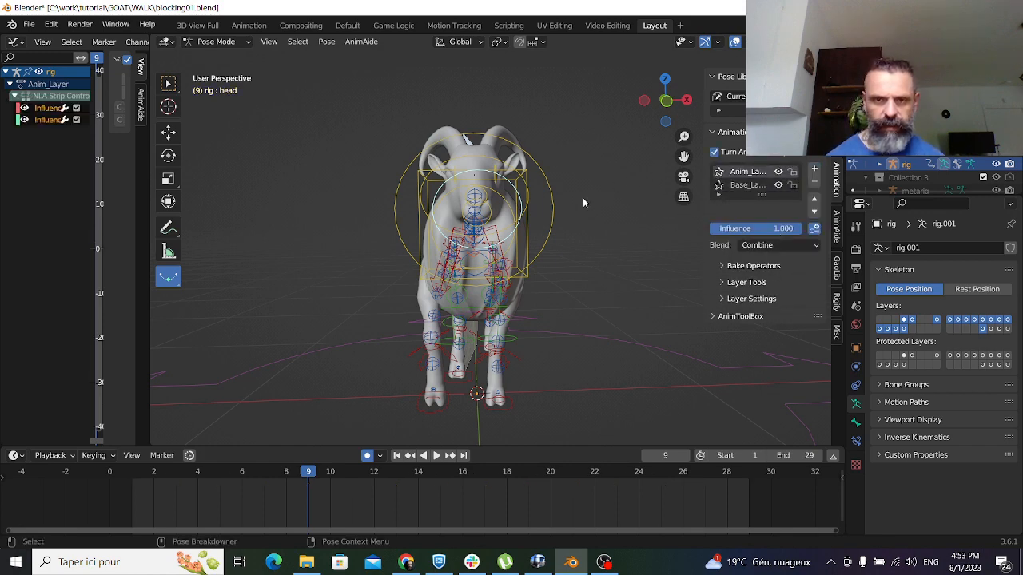
Play the motion briefly, then insert a keyframe for the head bone at frame 7 on the new layer
click(294, 474)
key(space)
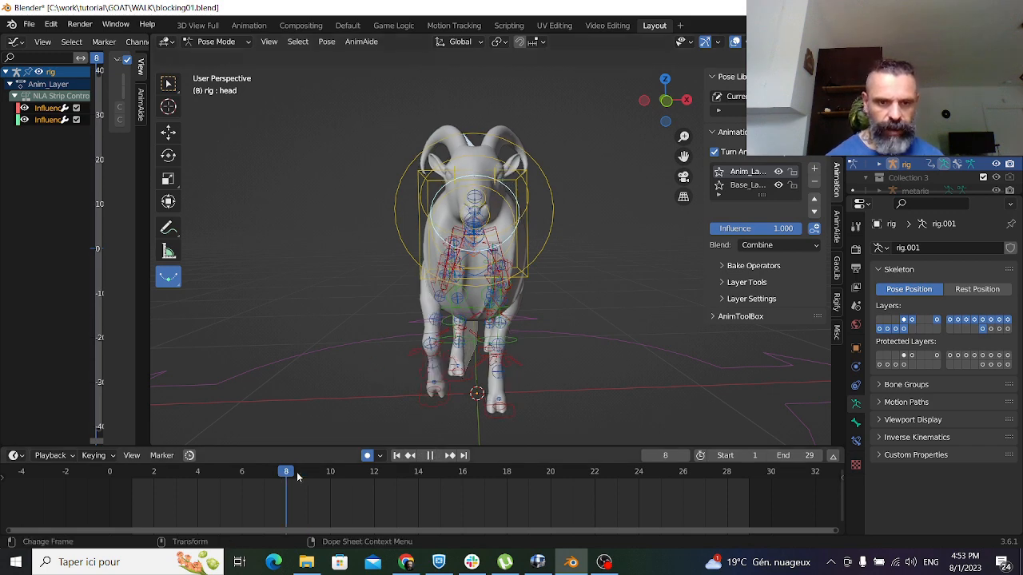
mouse_move(278, 473)
mouse_down()
mouse_move(264, 473)
mouse_move(314, 477)
mouse_move(266, 475)
mouse_up()
key(space)
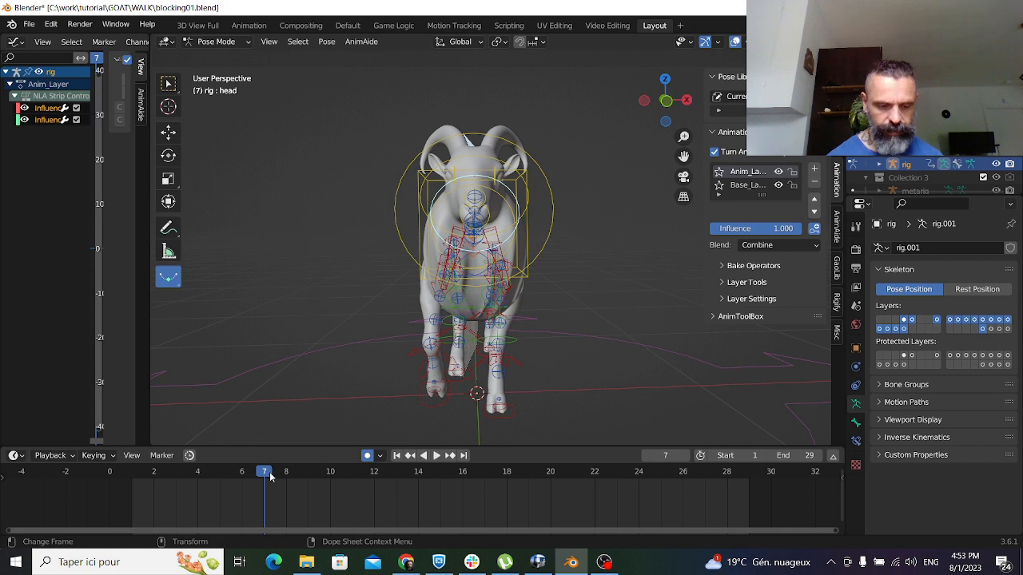
key(i)
click(266, 475)
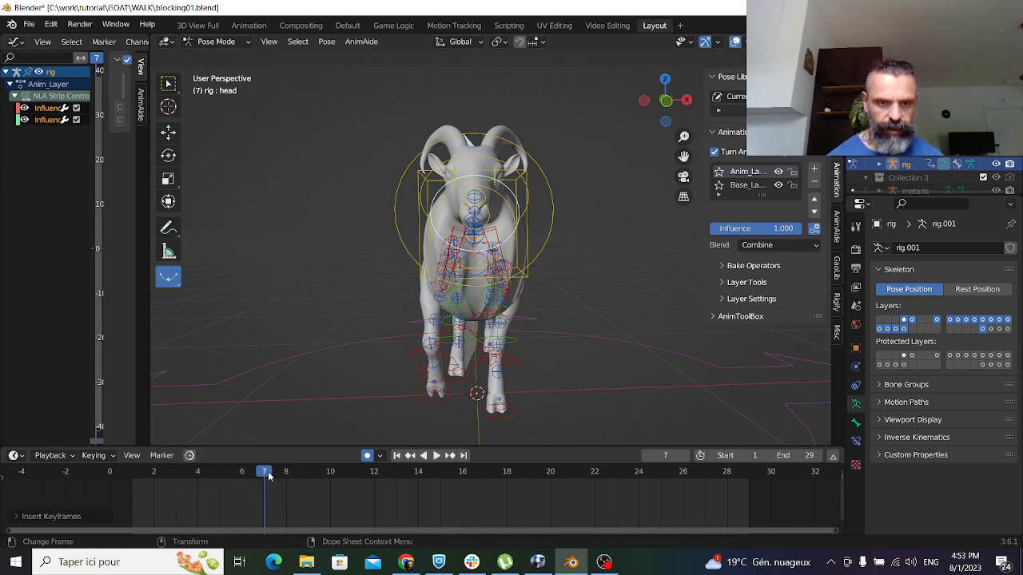
key(i)
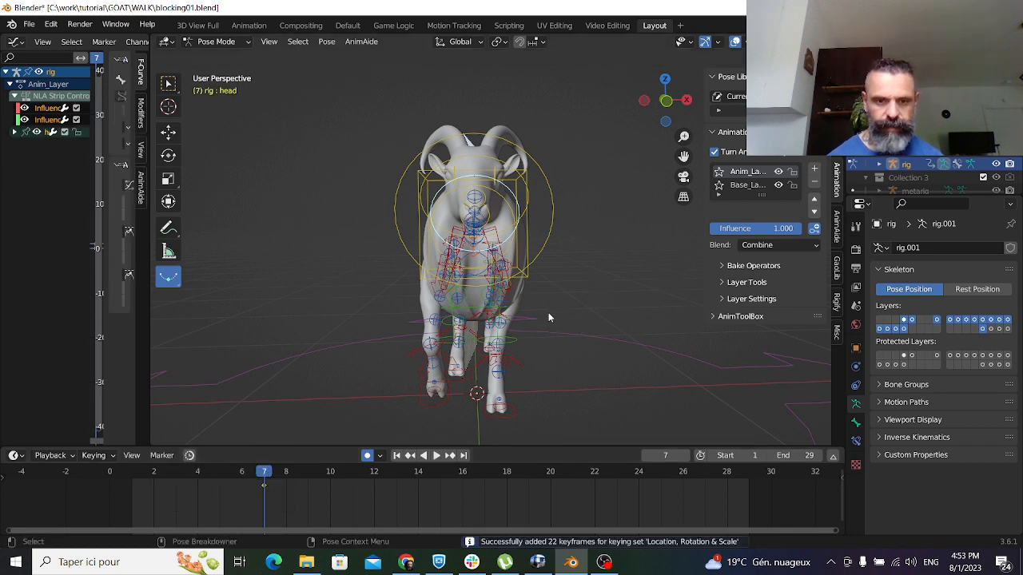
Insert keyframes on all channels of the head bone at frames 8 and 9
drag(265, 476, 309, 476)
key(i)
click(287, 476)
key(i)
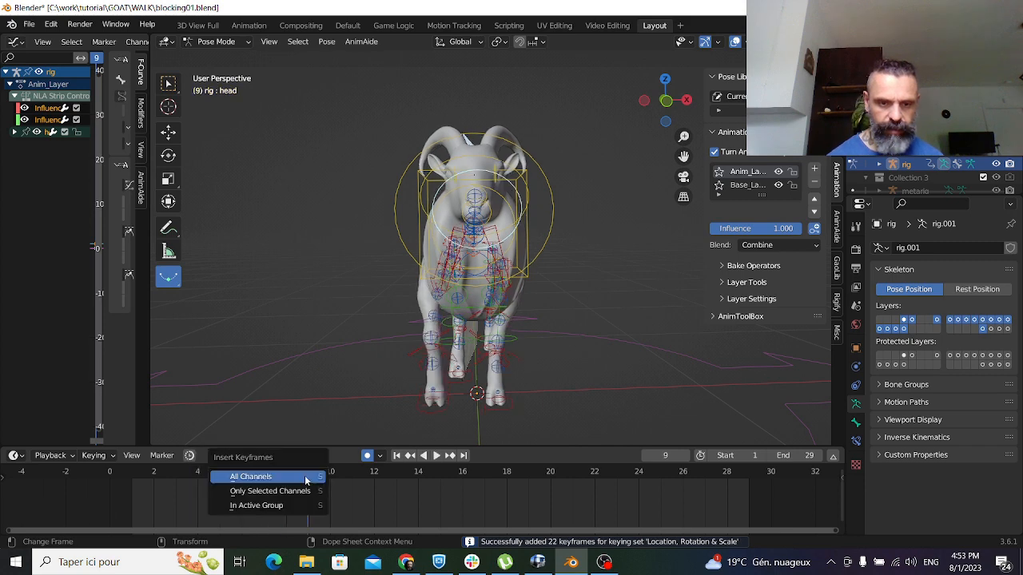
click(308, 477)
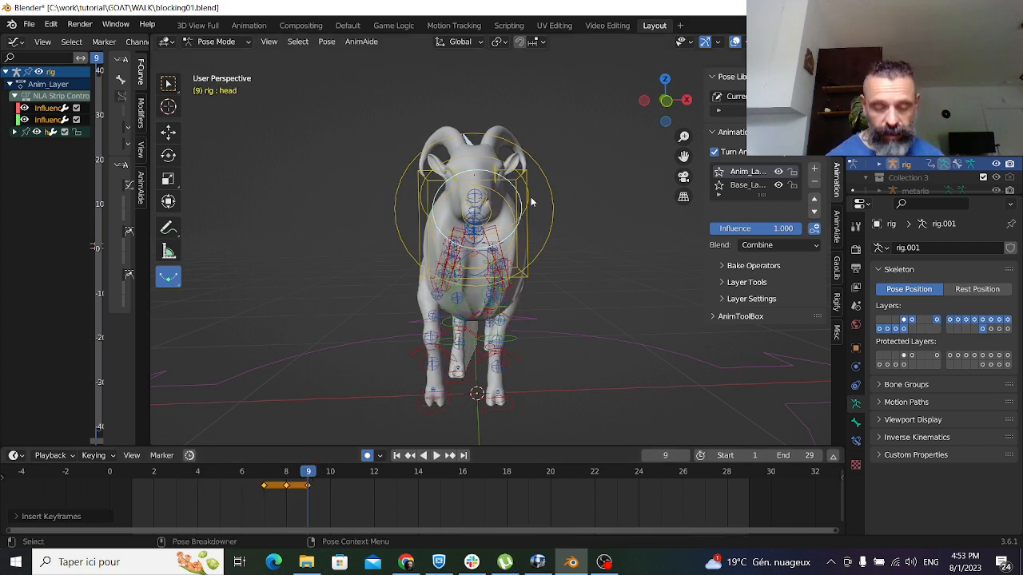
Rotate the head bone at frame 9, then insert a keyframe for it at frame 22
key(r)
drag(501, 172, 518, 150)
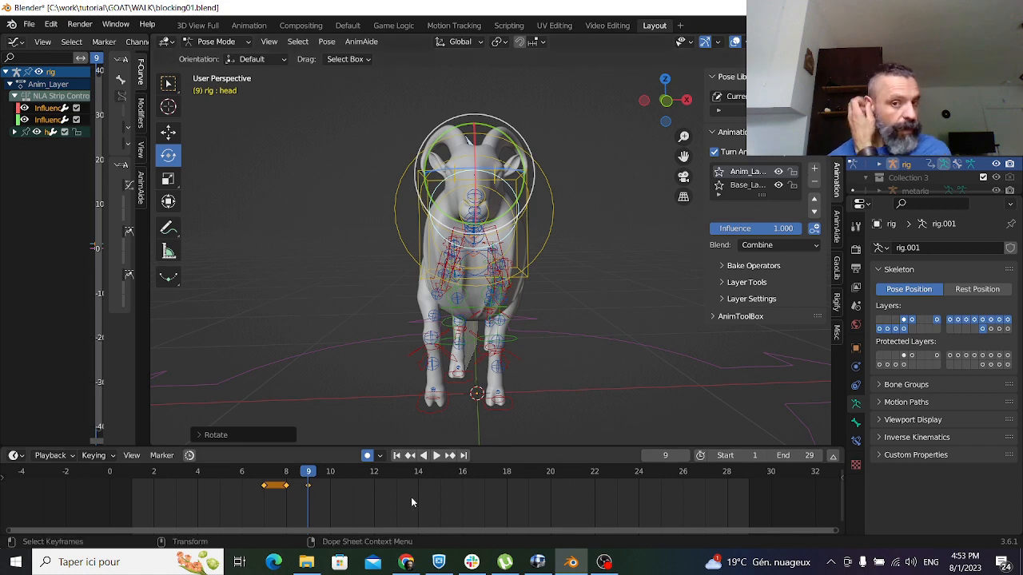
drag(263, 489, 597, 497)
key(i)
click(532, 497)
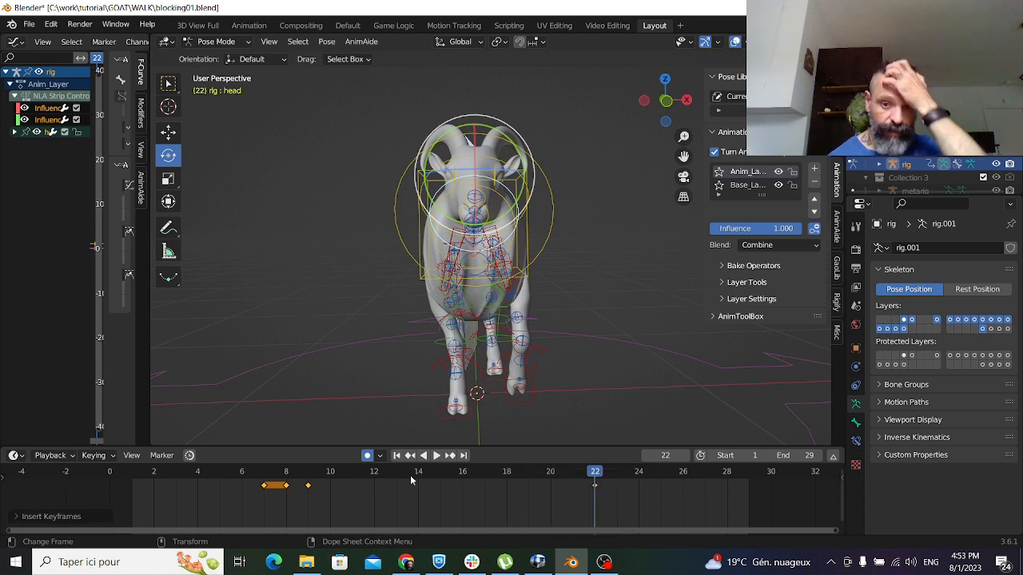
Copy the head bone's keyframe at frame 7 and paste it at frame 23
click(264, 486)
right_click(265, 487)
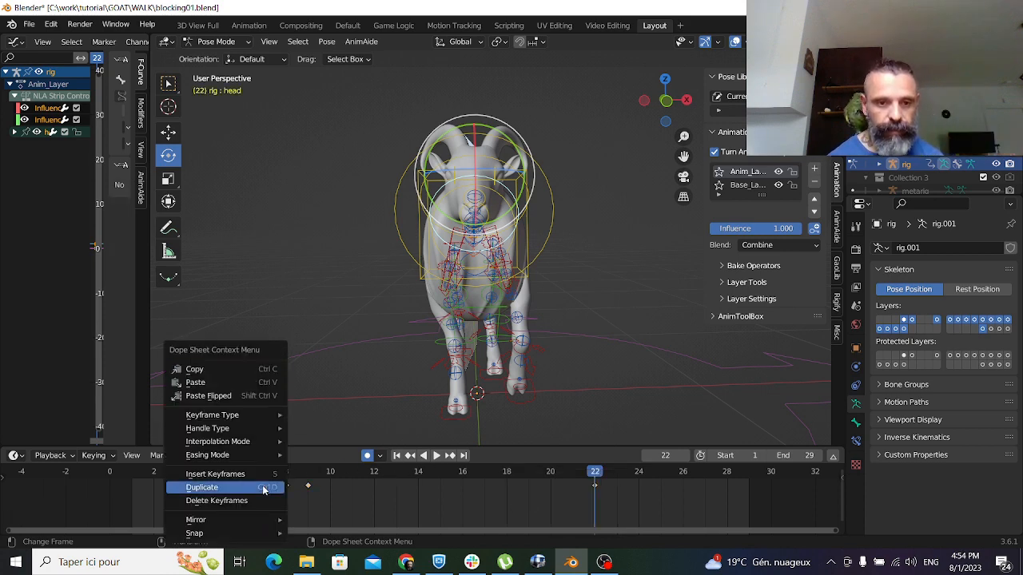
click(273, 371)
click(616, 472)
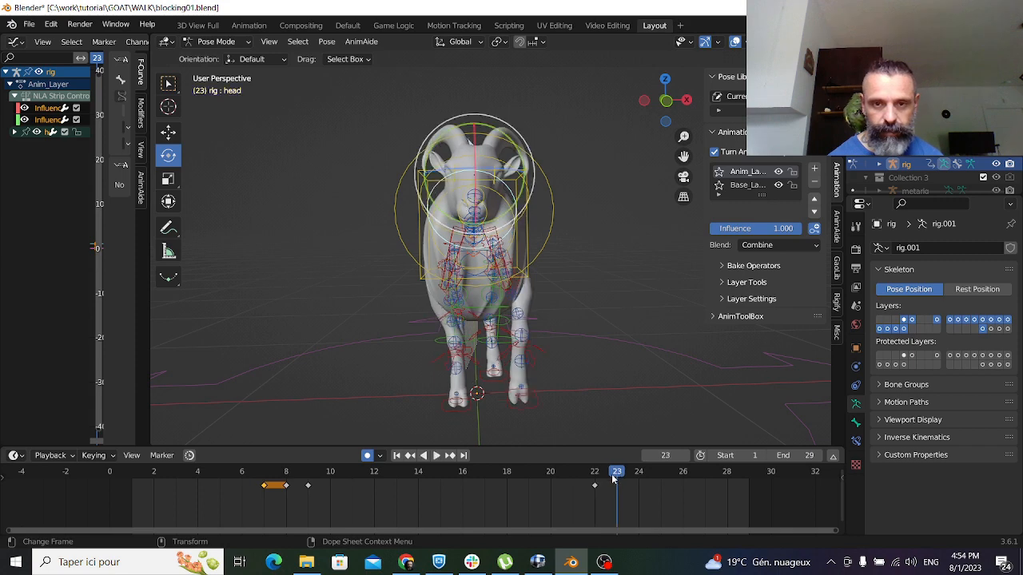
right_click(616, 484)
click(592, 383)
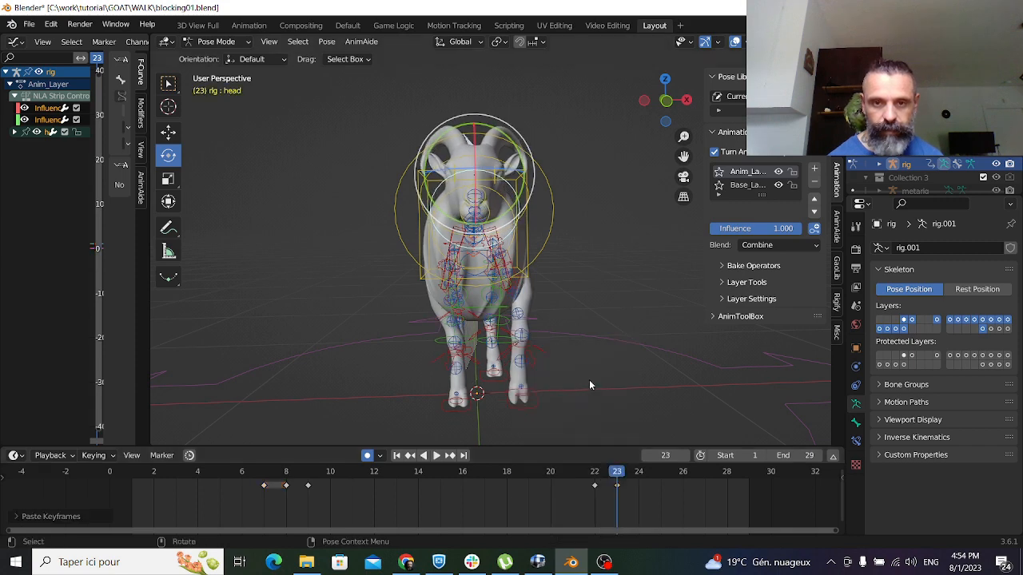
Compare the poses at frames 29 and 1, then reselect the head bone and make the base animation layer active
drag(589, 473, 804, 514)
drag(737, 499, 748, 493)
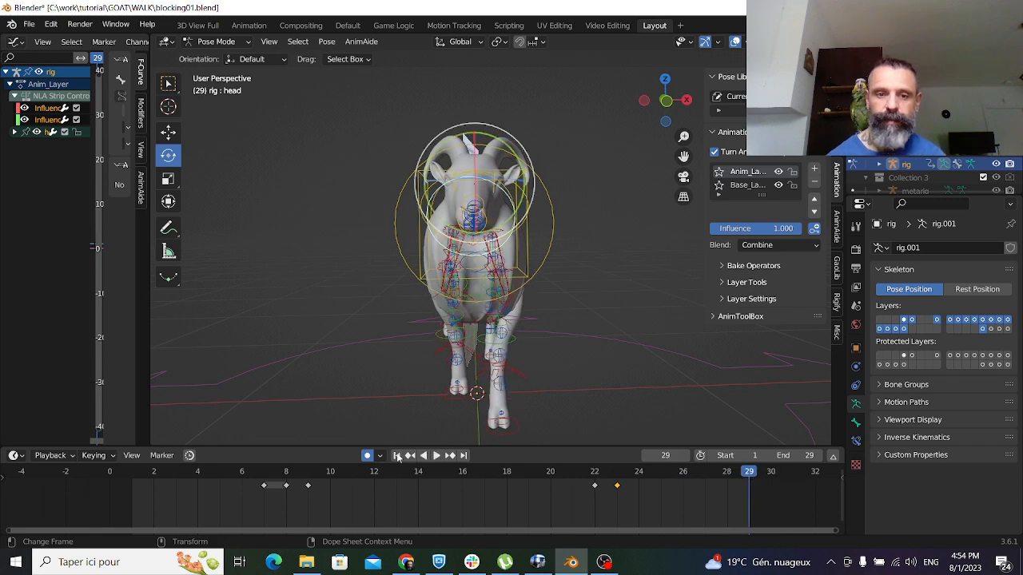
click(132, 475)
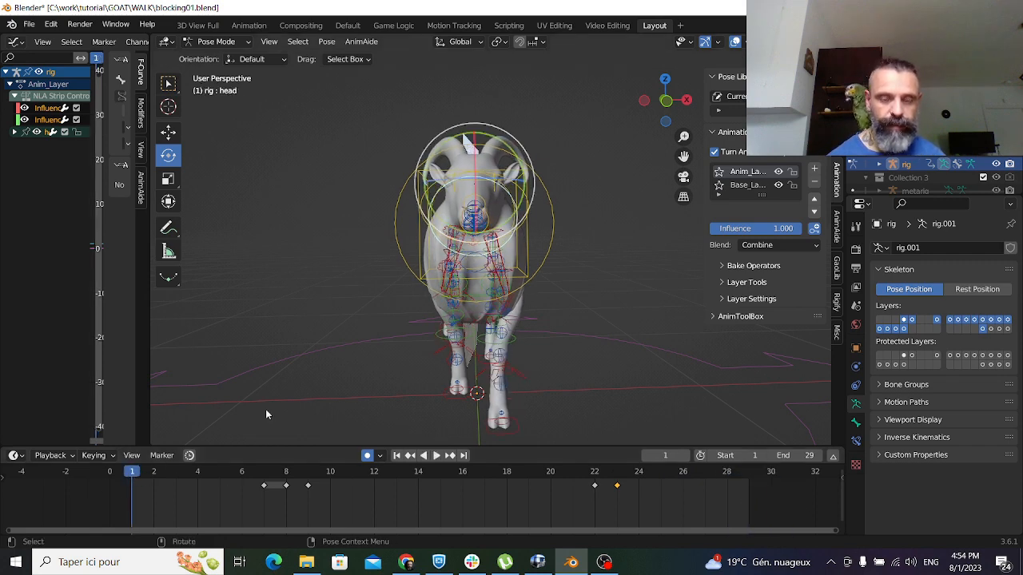
click(407, 196)
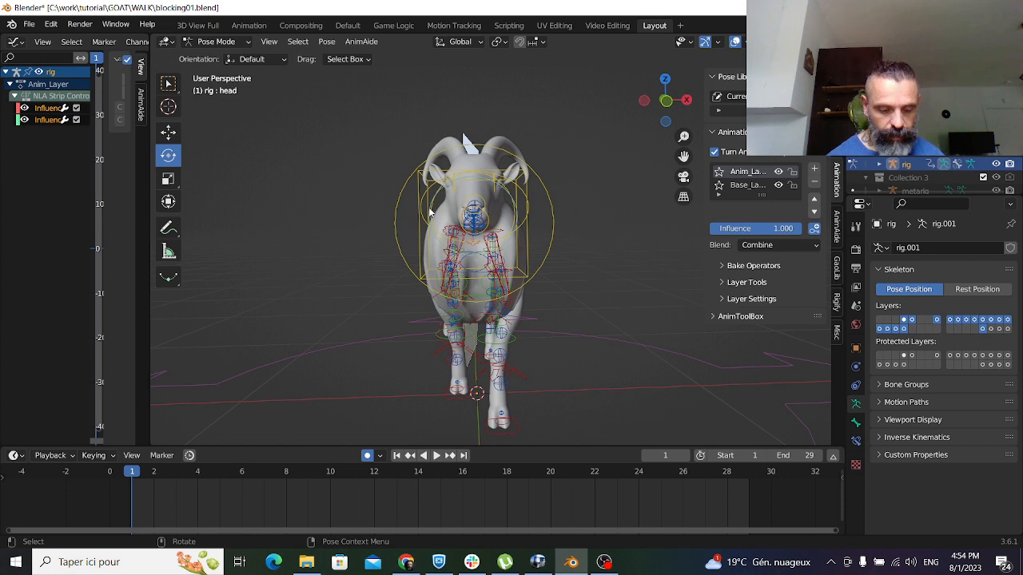
click(433, 213)
click(614, 158)
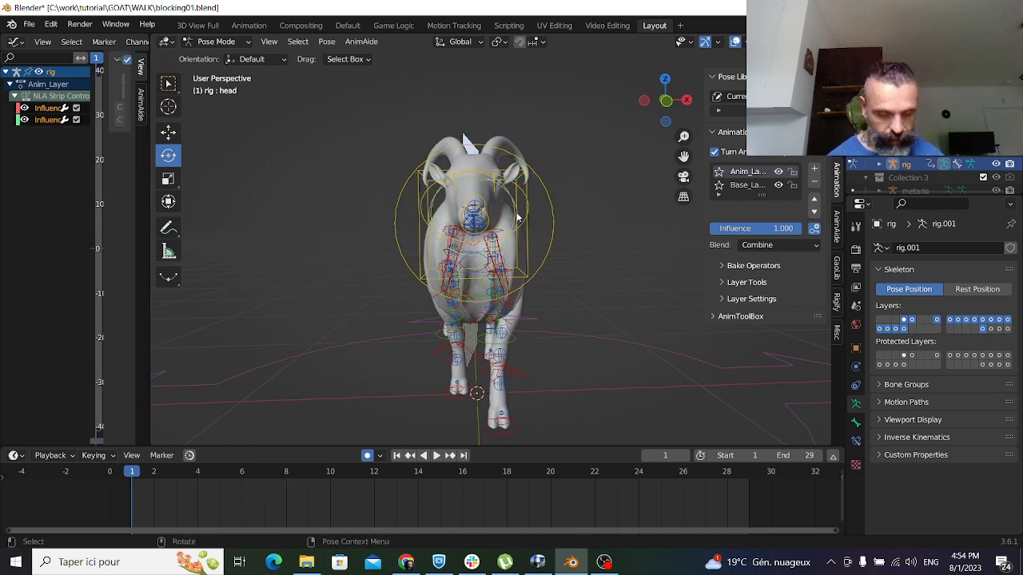
middle_drag(545, 226, 527, 287)
click(257, 286)
click(745, 185)
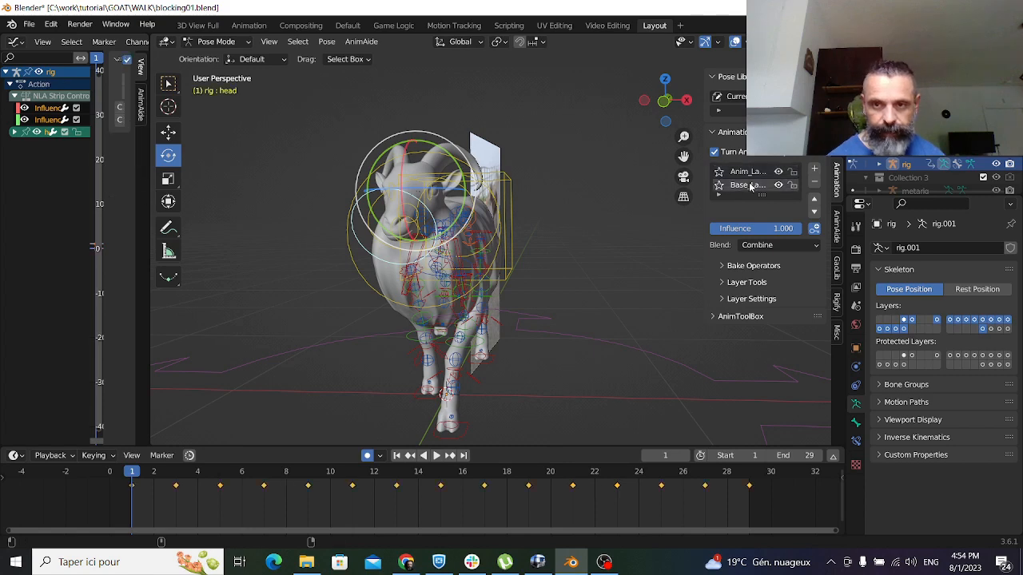
Copy the head bone's base-layer keyframe at frame 1 and paste it at frame 29
right_click(132, 489)
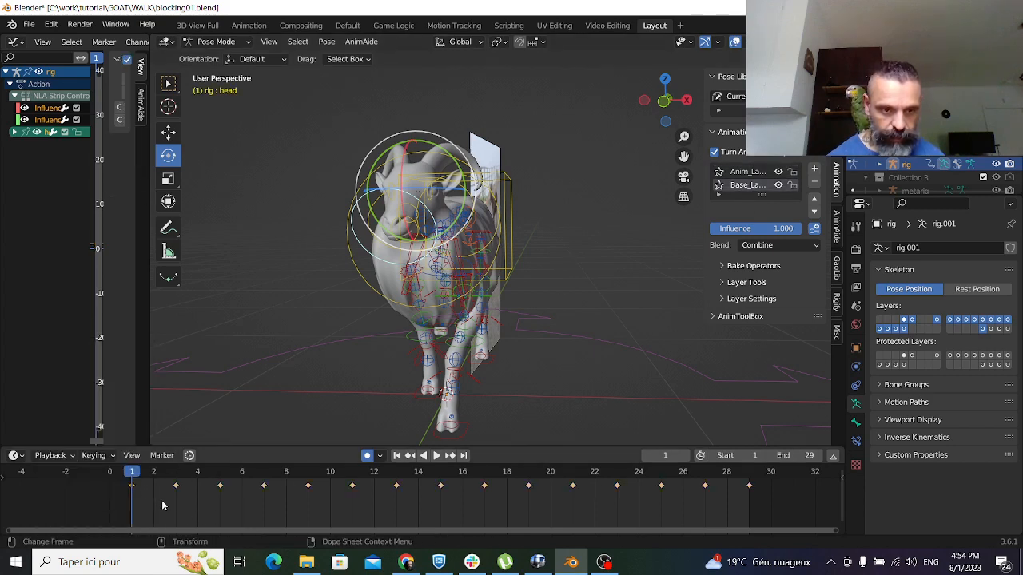
right_click(132, 489)
click(80, 370)
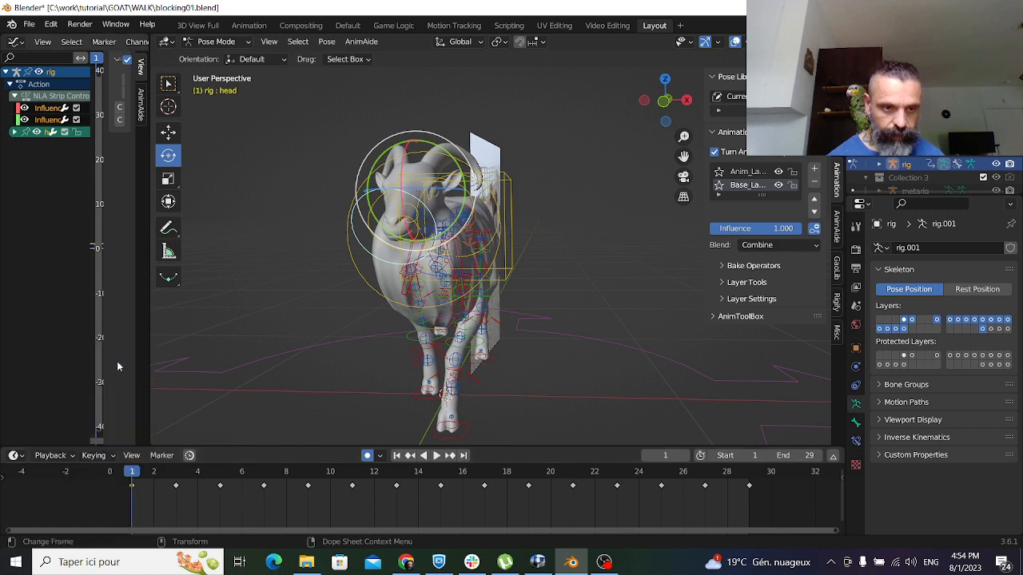
click(751, 477)
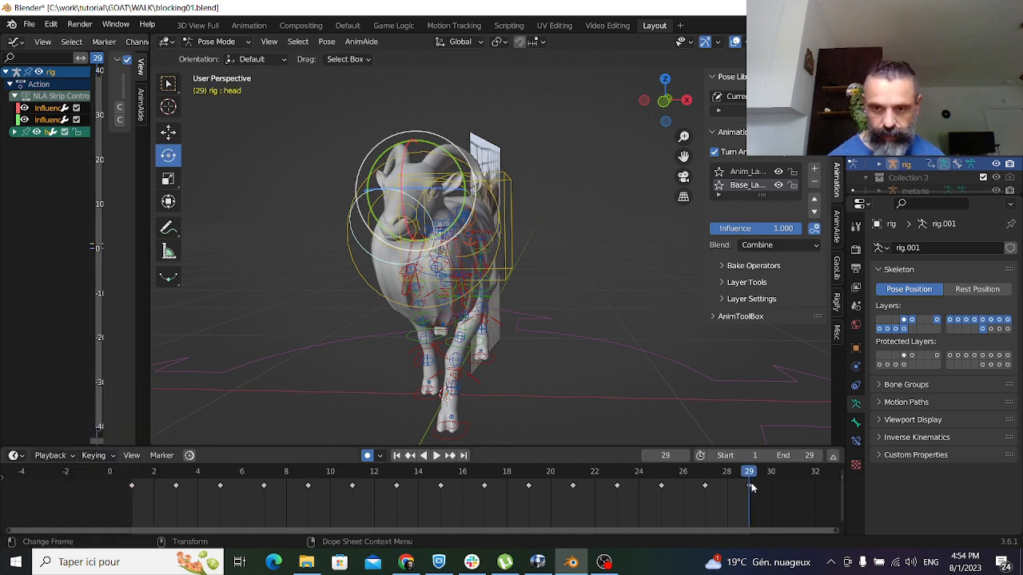
right_click(751, 488)
click(699, 382)
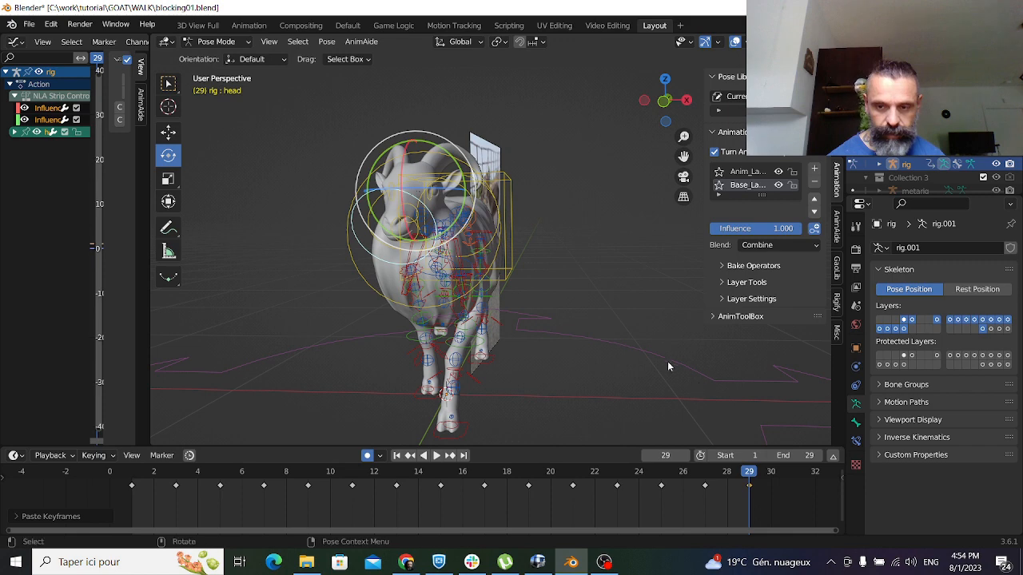
Adjust the head bone's pose at frame 27 with Pose Breakdowner
middle_drag(669, 367, 618, 349)
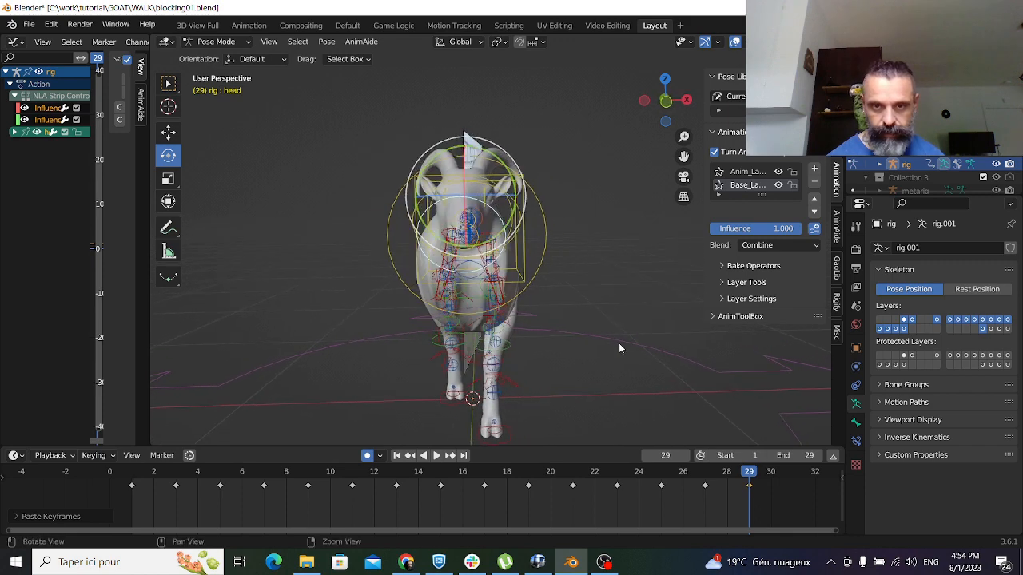
click(704, 474)
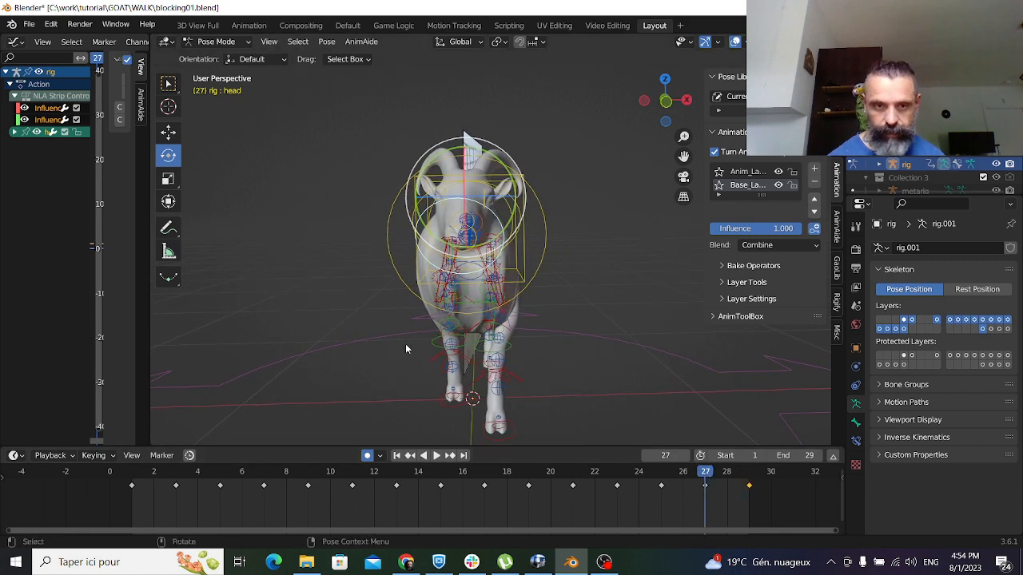
click(168, 276)
drag(240, 289, 336, 293)
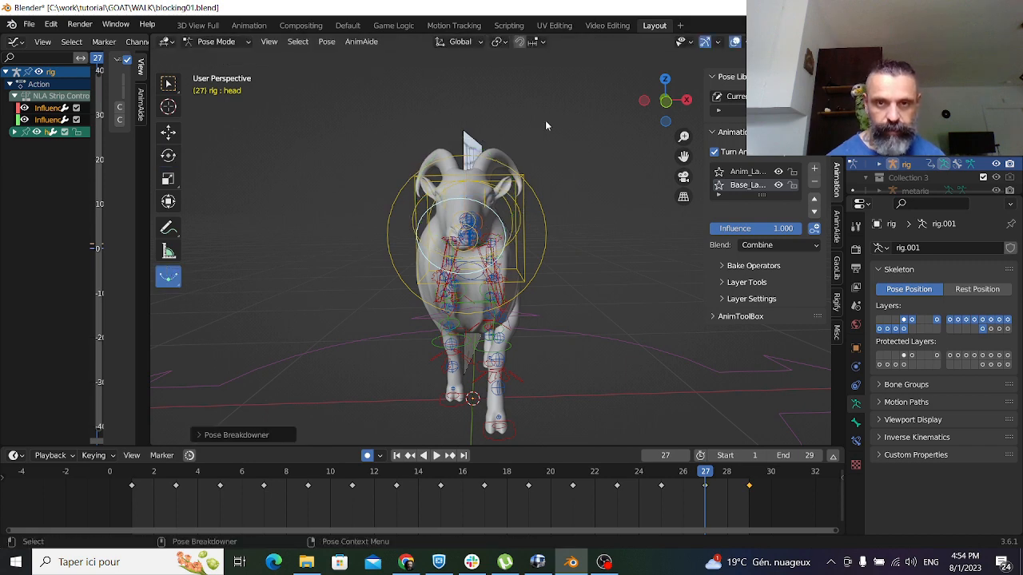
Review the head motion and examine the pose at frame 25 from the goat's side
key(space)
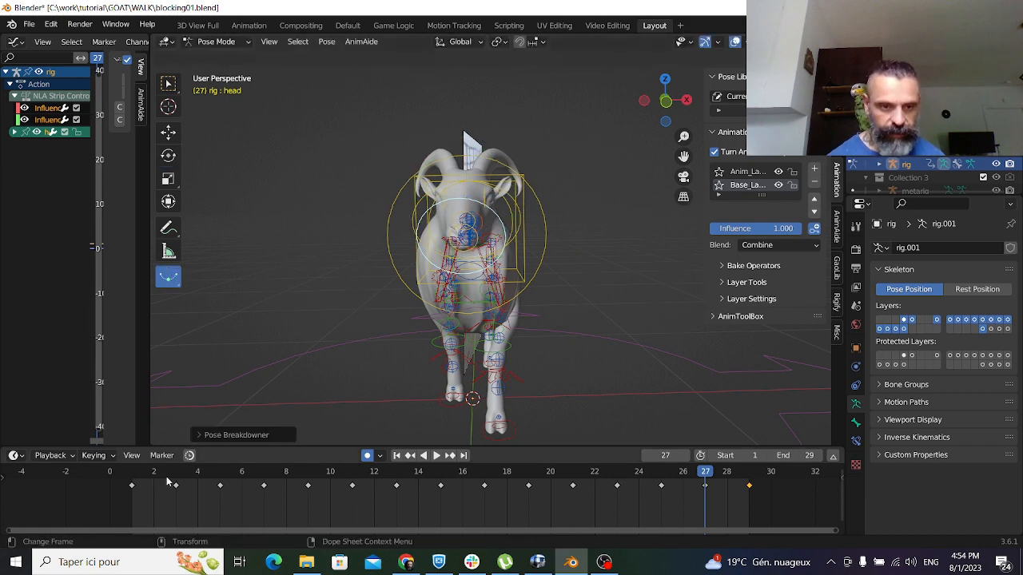
key(space)
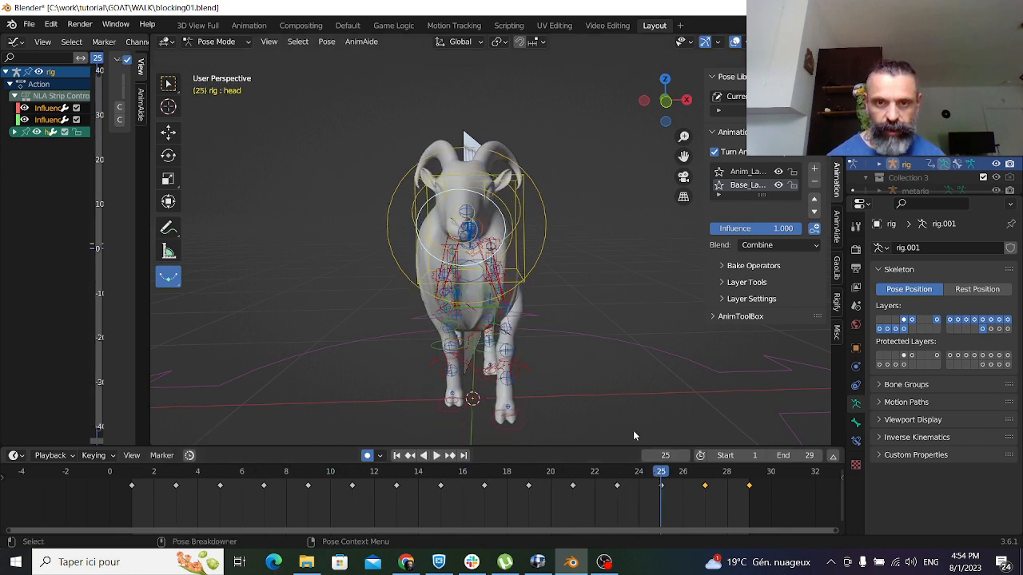
middle_drag(632, 429, 507, 358)
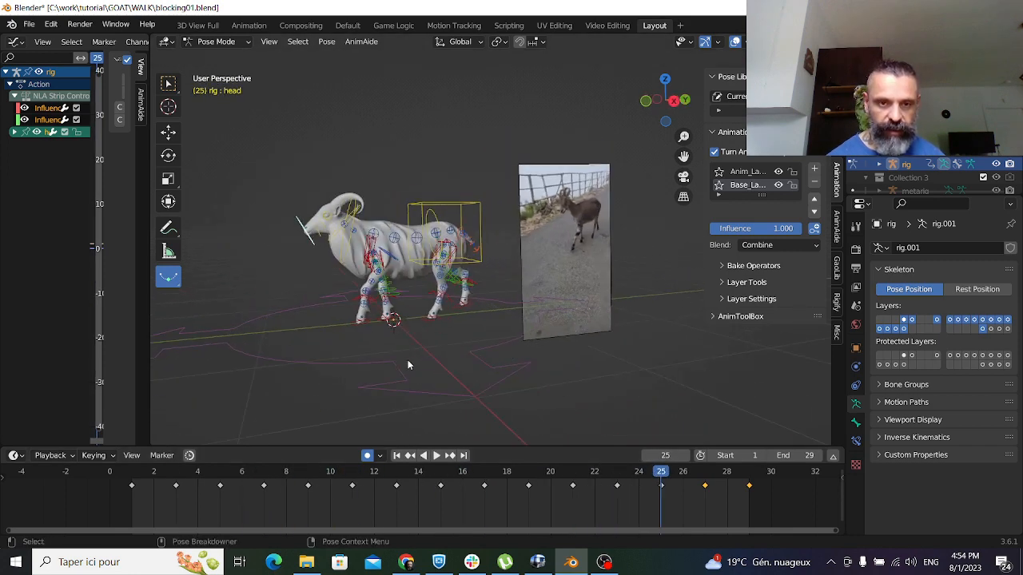
Play the walk cycle without overlays, review the legs from the front, and go to frame 9
click(736, 42)
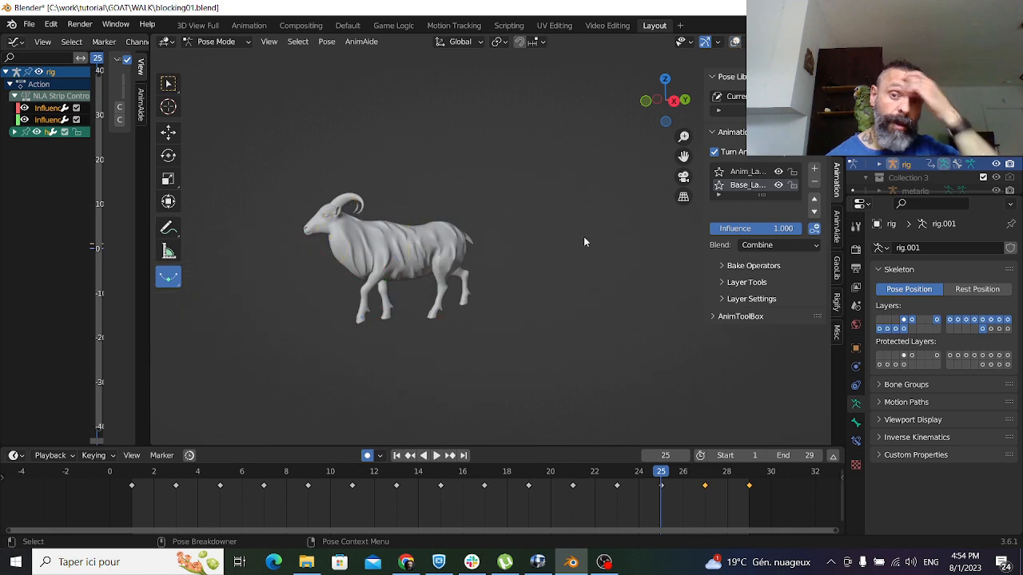
key(space)
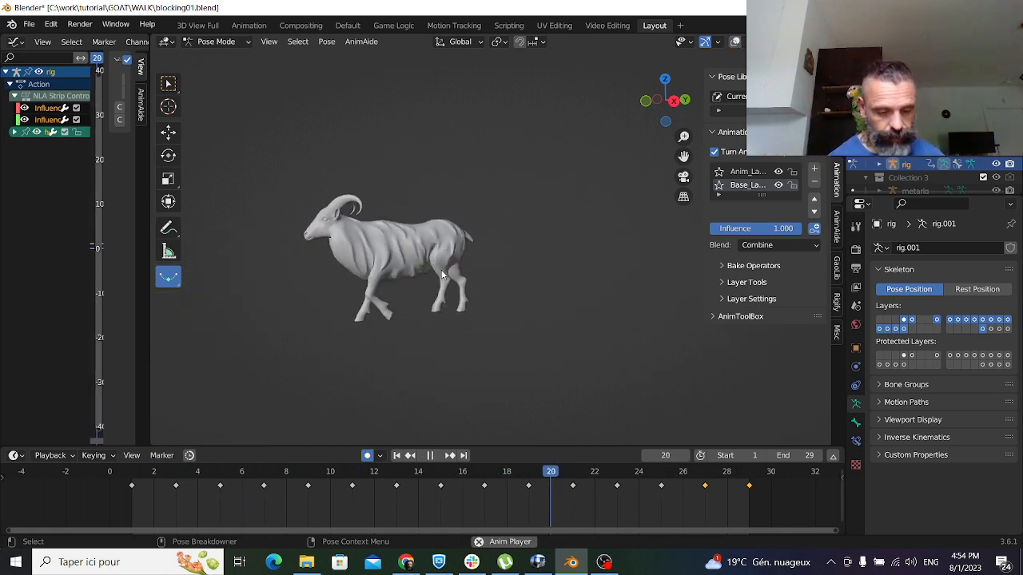
middle_drag(427, 262, 574, 267)
scroll(526, 330, up, 3)
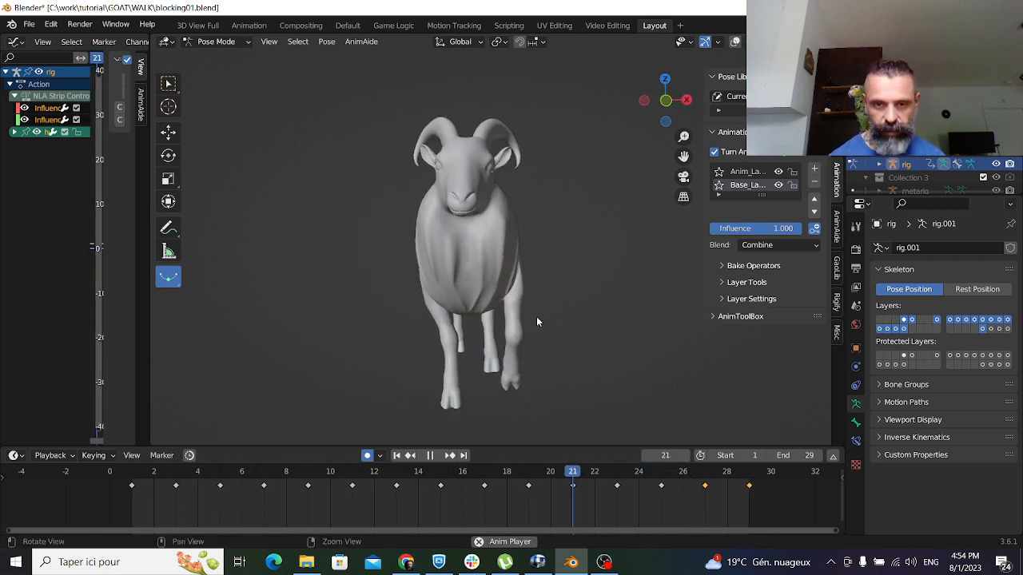
scroll(536, 318, down, 3)
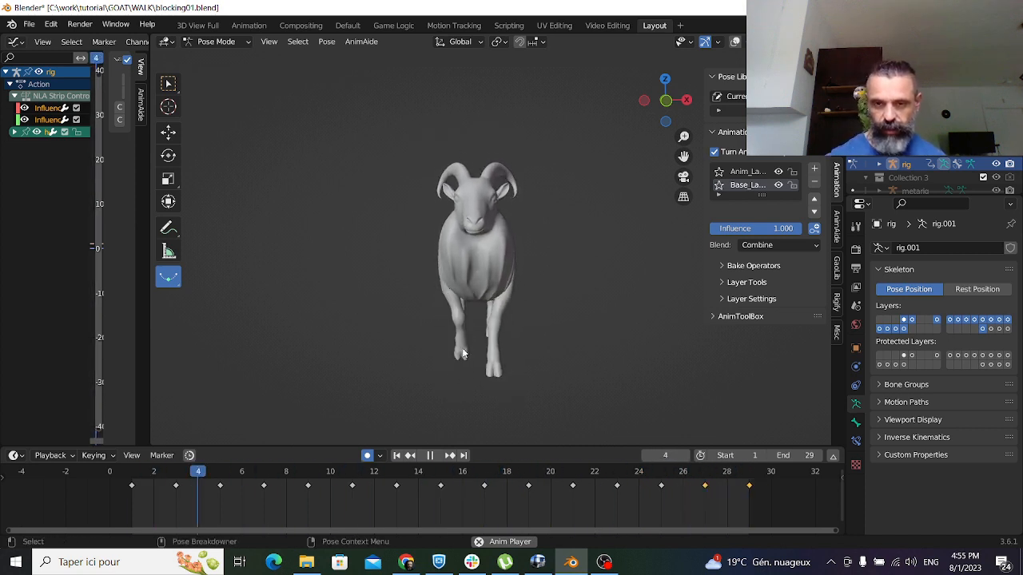
key(space)
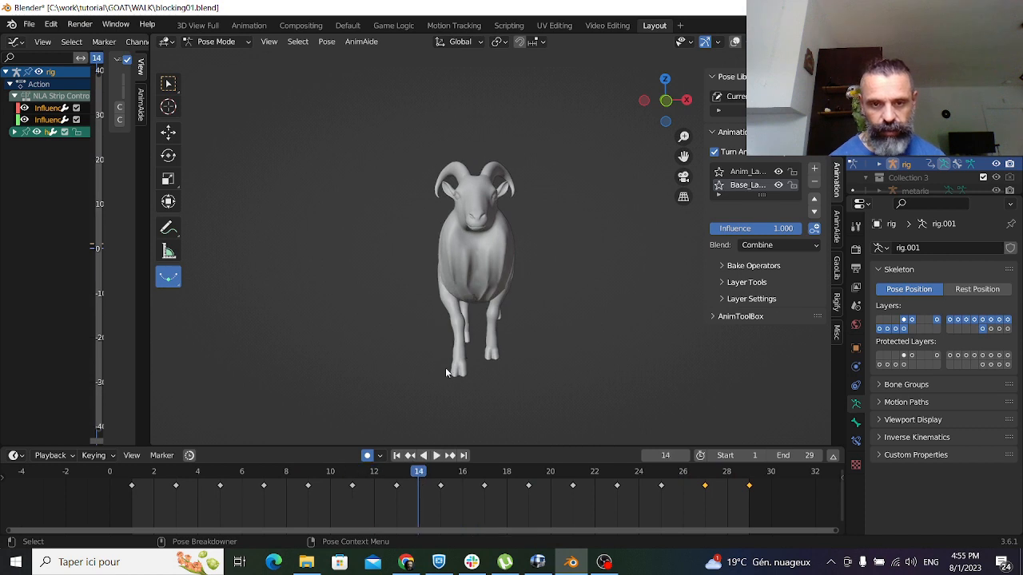
drag(365, 476, 308, 474)
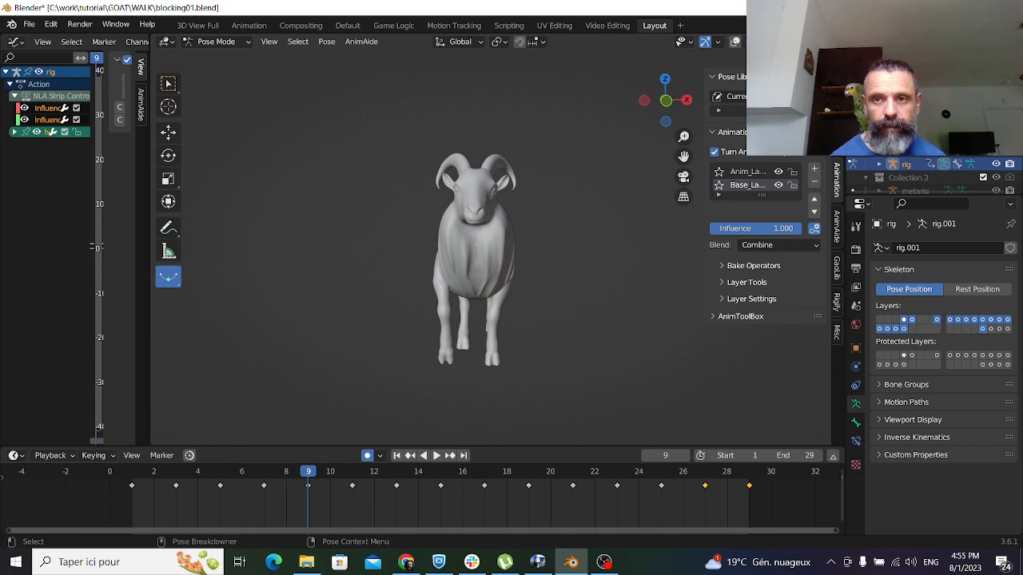
Restore the overlays, select the goat's right front foot IK control, and list its animation channels in a widened Graph Editor
click(735, 41)
click(446, 370)
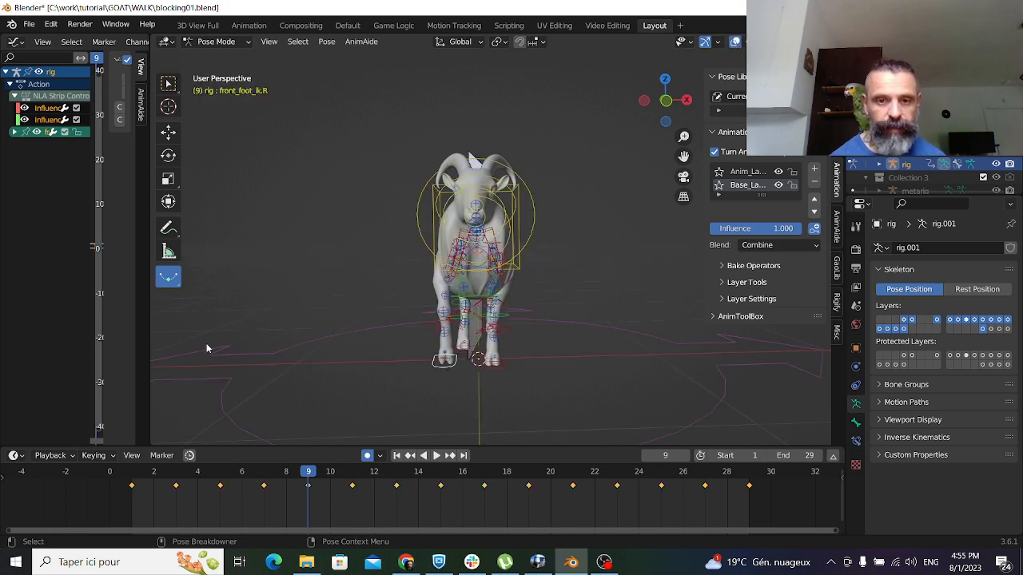
drag(149, 338, 390, 334)
click(13, 132)
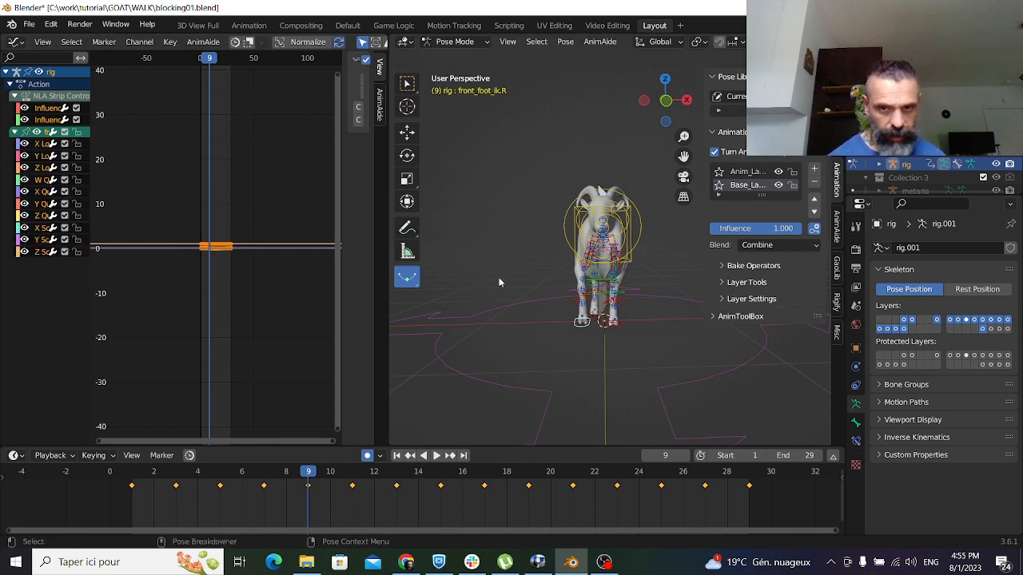
Activate the Move tool for the right front foot control and set its orientation to Local
key(shift+space)
key(g)
click(495, 59)
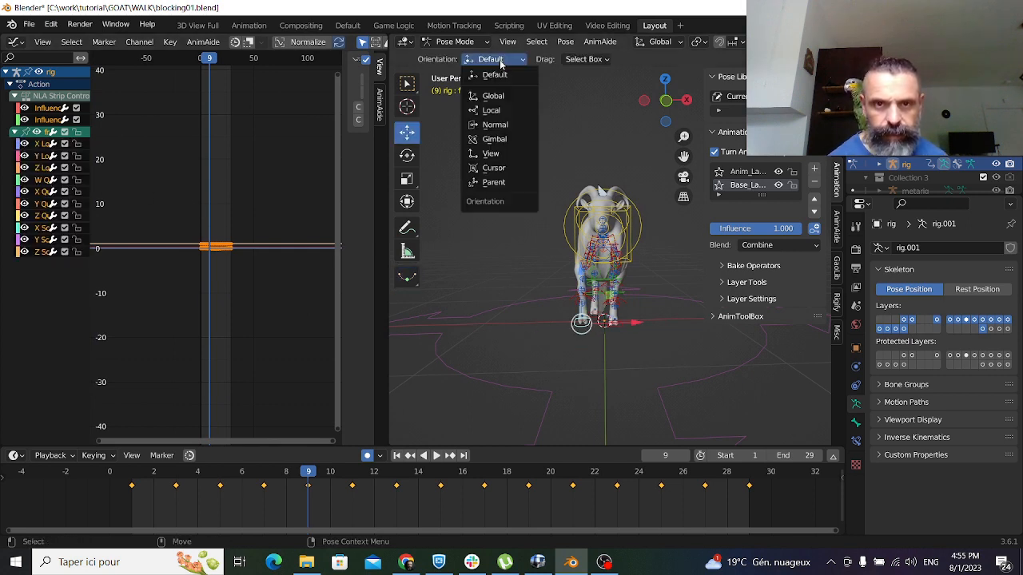
click(502, 109)
scroll(442, 293, up, 2)
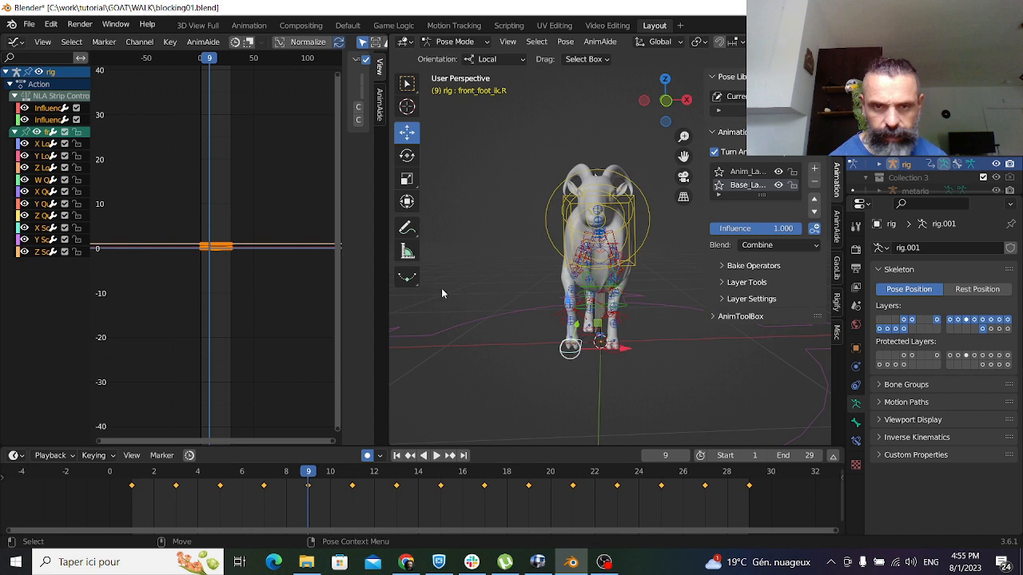
Isolate the right front foot's X Location curve and frame its keys in the Graph Editor
click(40, 147)
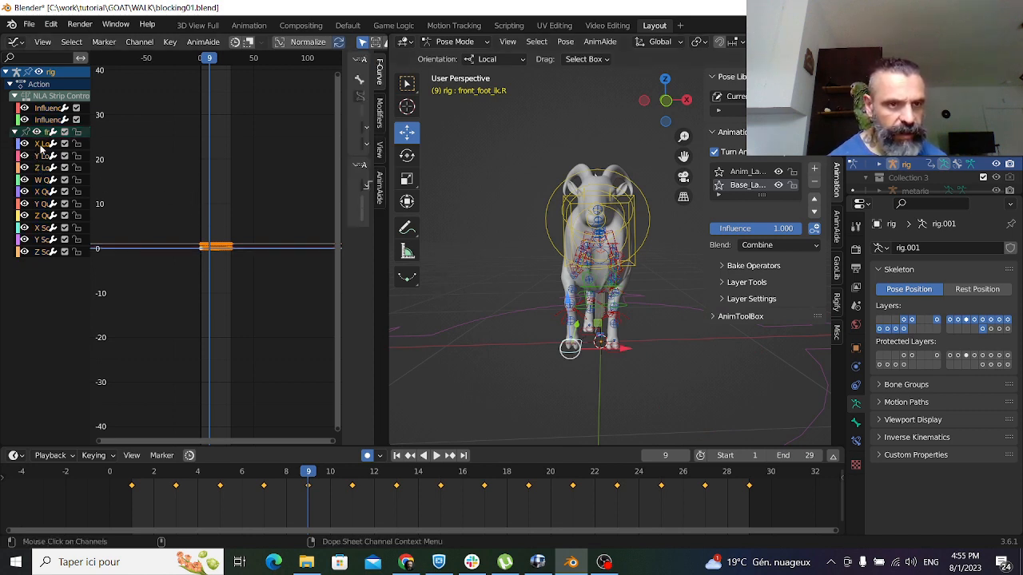
key(shift+h)
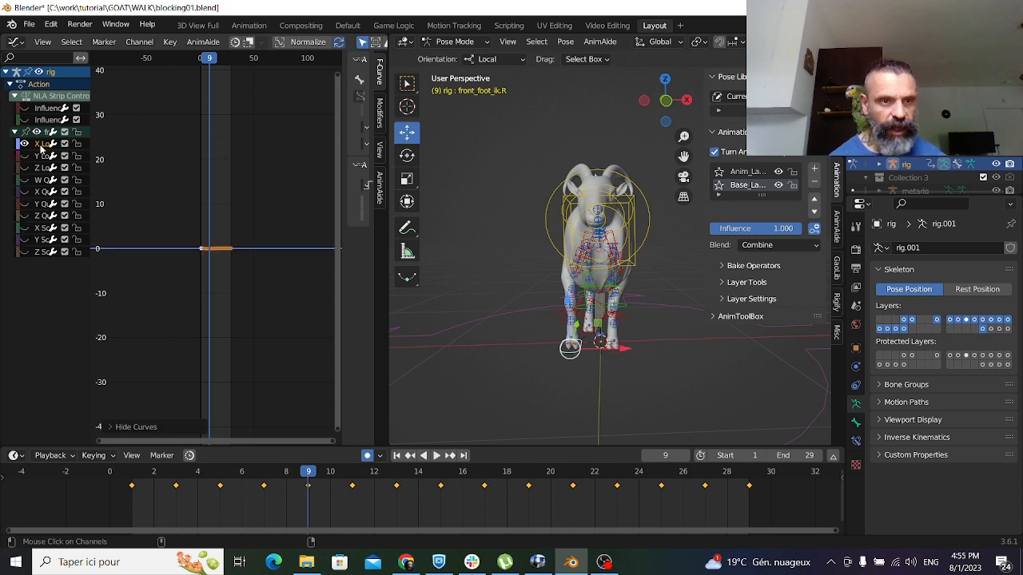
drag(173, 215, 247, 292)
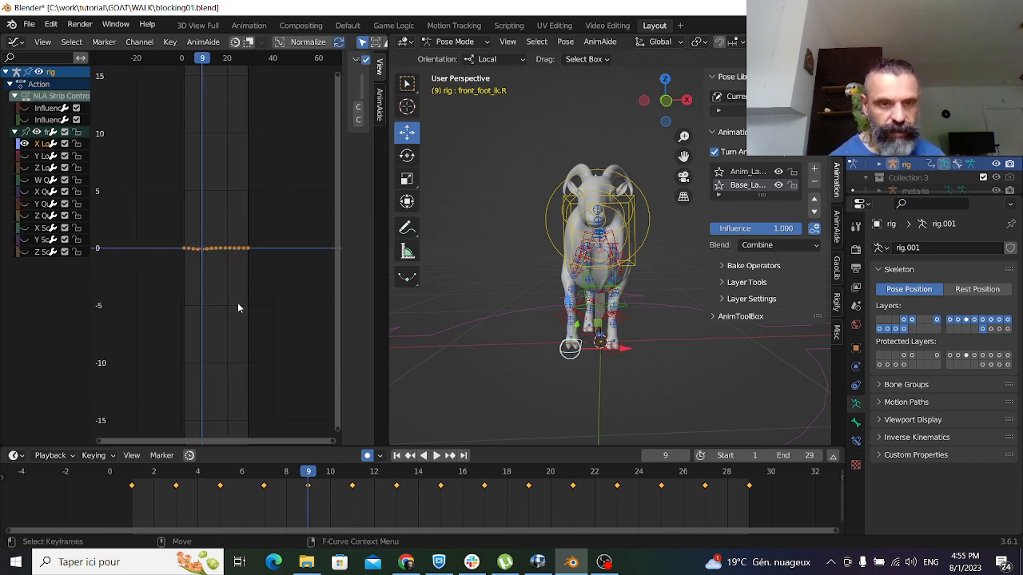
key(Home)
scroll(227, 306, down, 2)
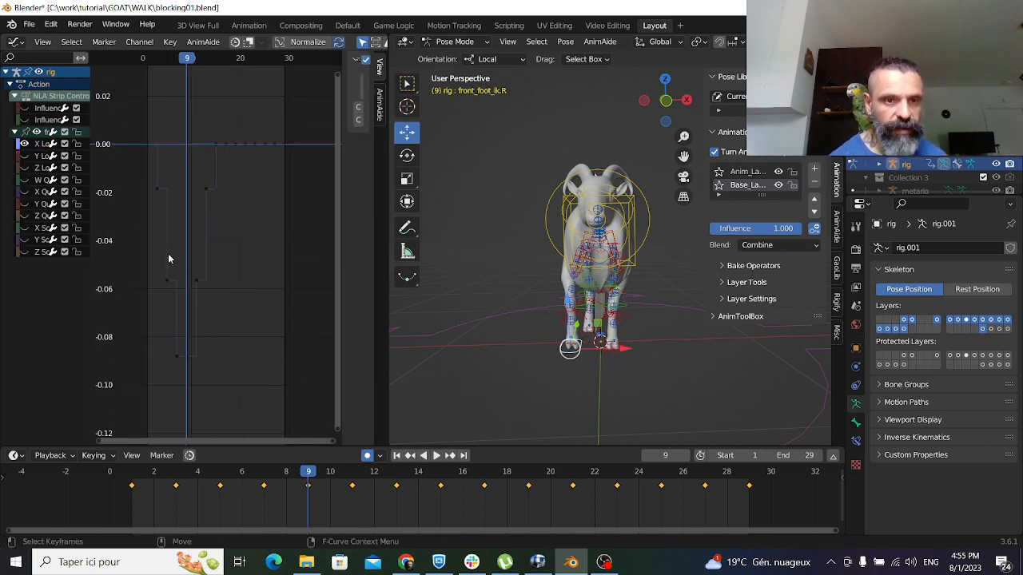
drag(128, 222, 236, 367)
scroll(236, 358, down, 1)
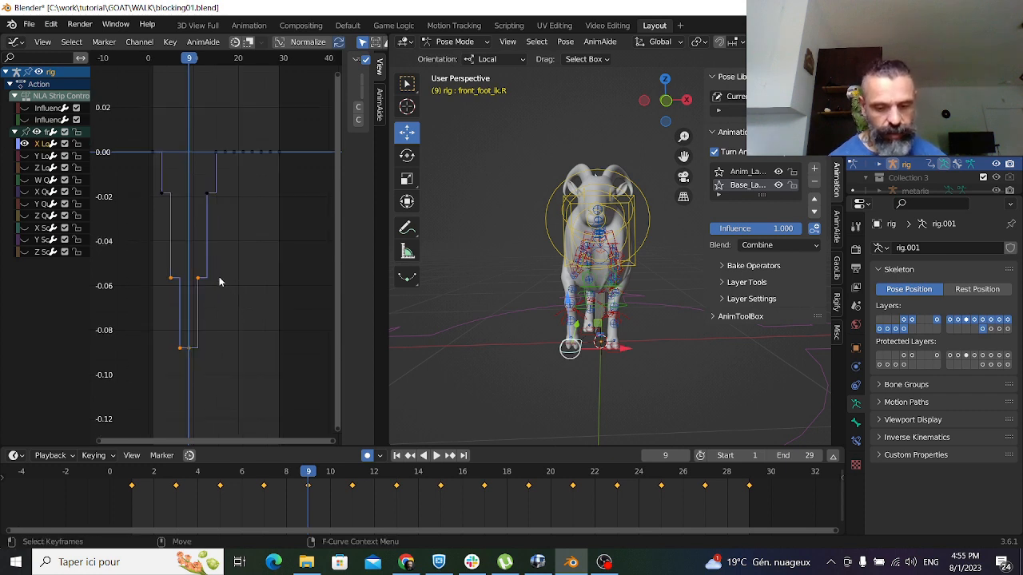
drag(139, 183, 242, 387)
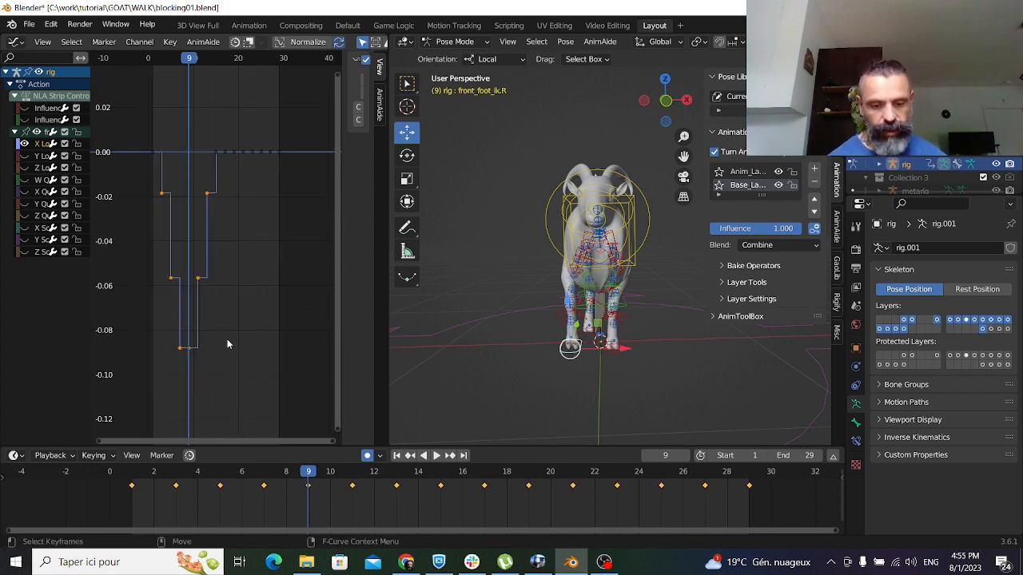
key(s)
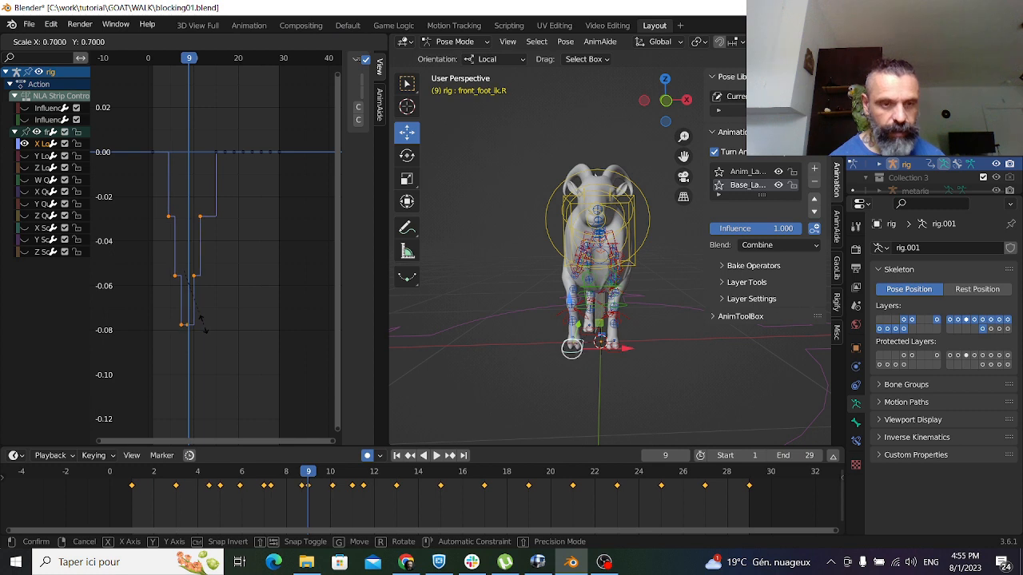
click(222, 345)
click(230, 308)
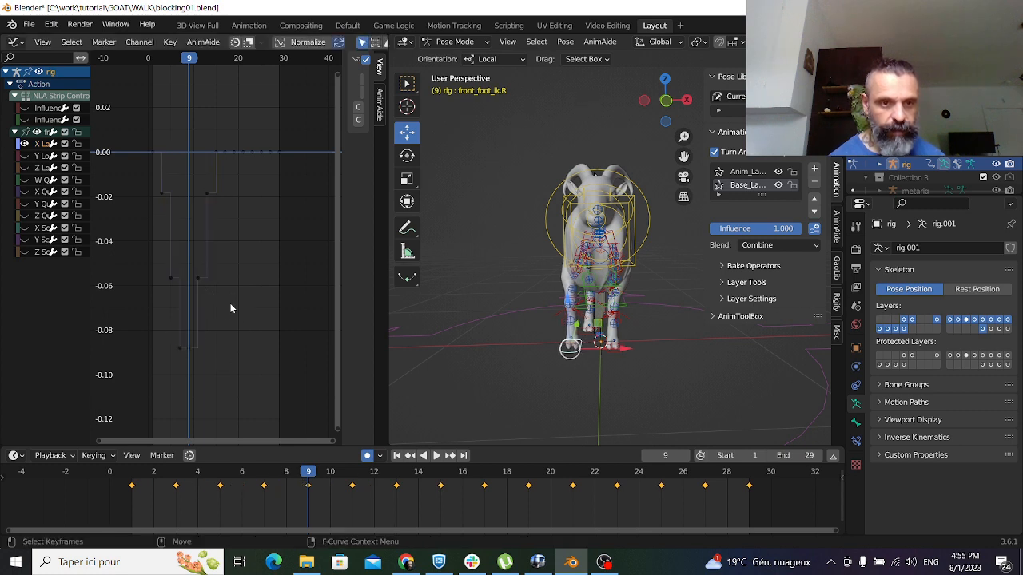
Select the X Location keys from frames 3 to 13 and show the full set of AnimAide curve tools
drag(155, 178, 248, 352)
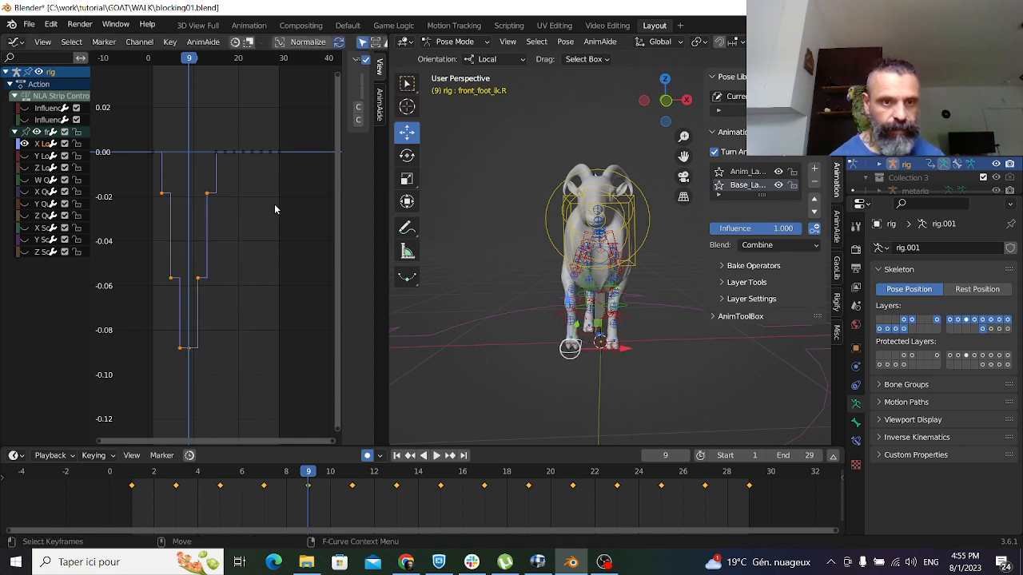
click(380, 110)
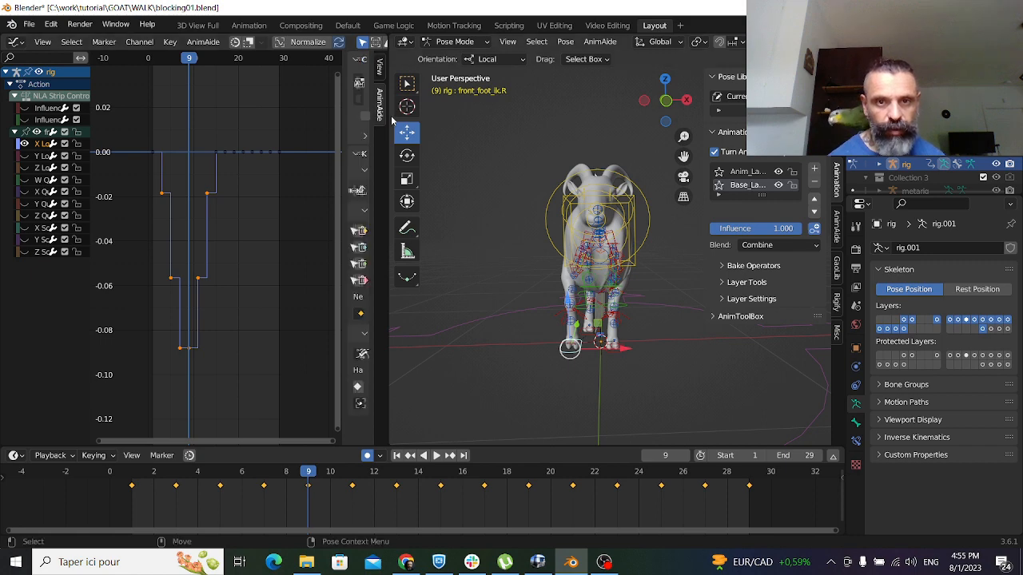
drag(388, 117, 503, 113)
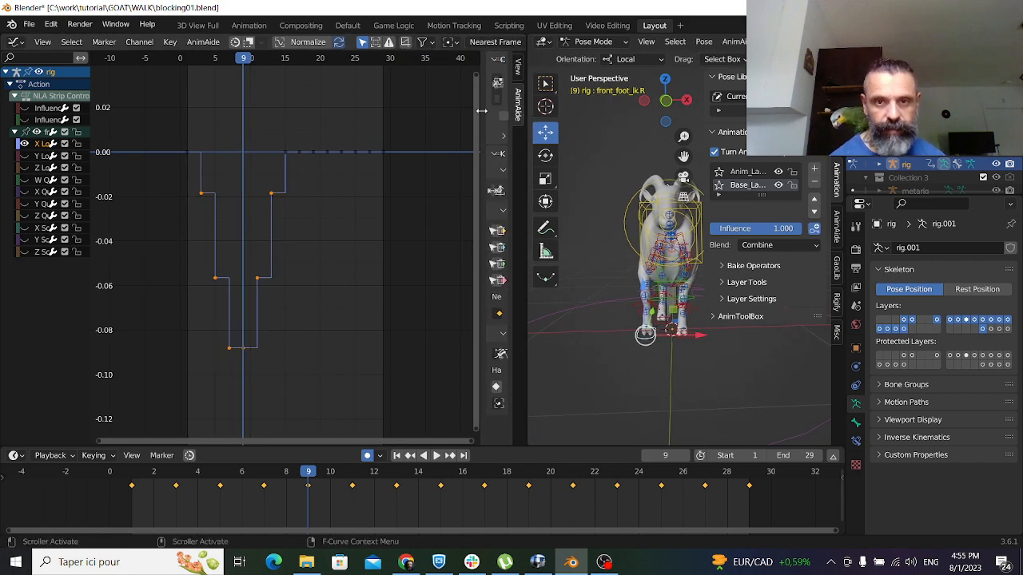
drag(483, 116, 369, 111)
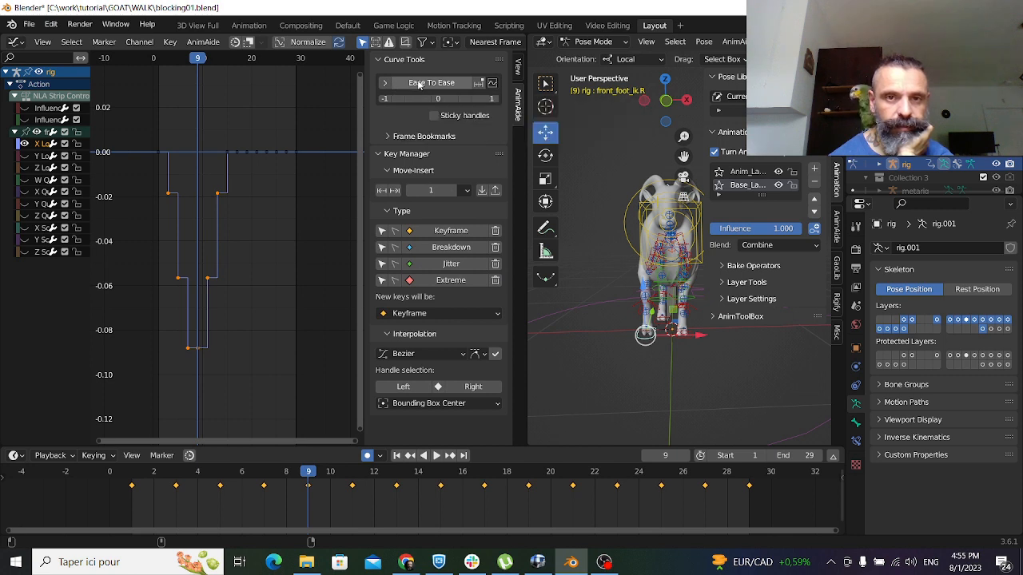
Try the AnimAide Ease tool on the X Location keys from frames 3 to 13
click(492, 83)
click(525, 184)
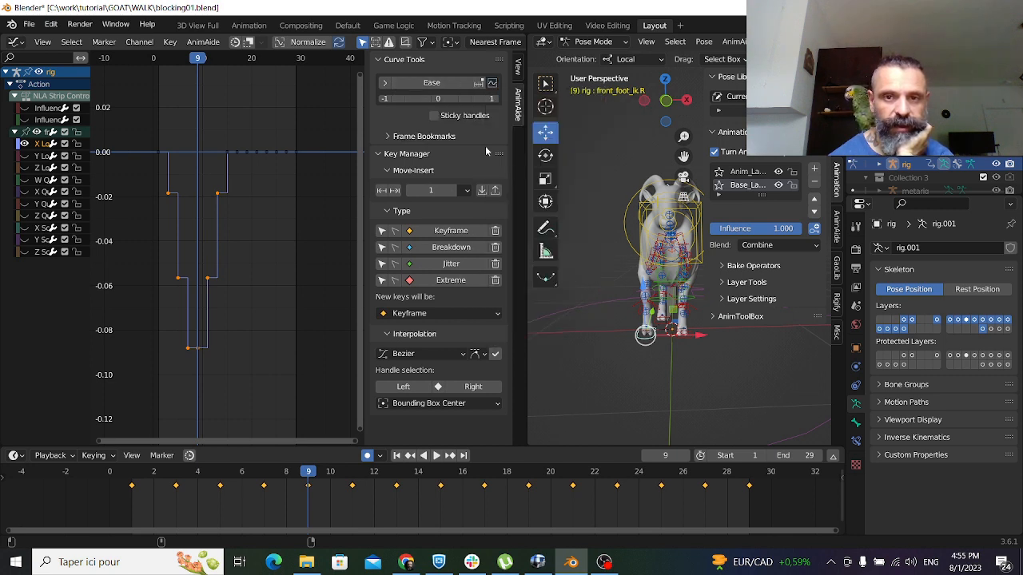
click(435, 86)
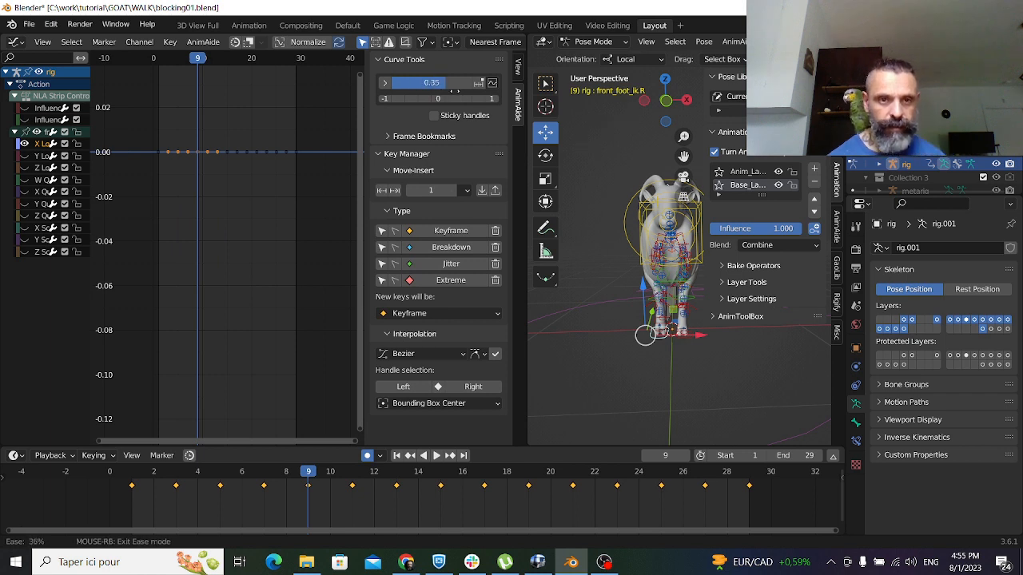
click(457, 95)
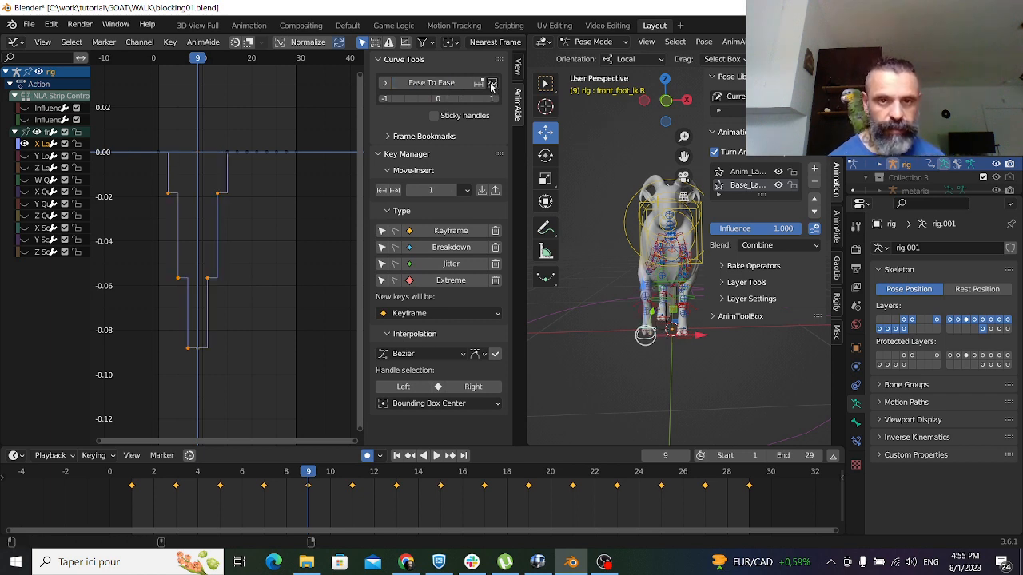
Select the four lowest X Location keys, try levelling them with Ease, and undo the adjustment
drag(152, 246, 273, 378)
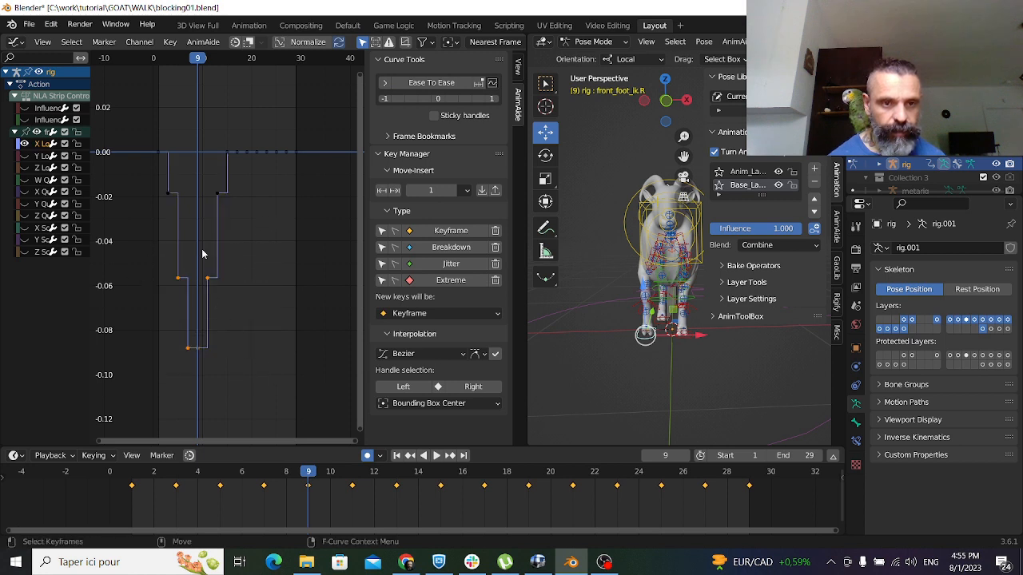
click(493, 83)
click(512, 184)
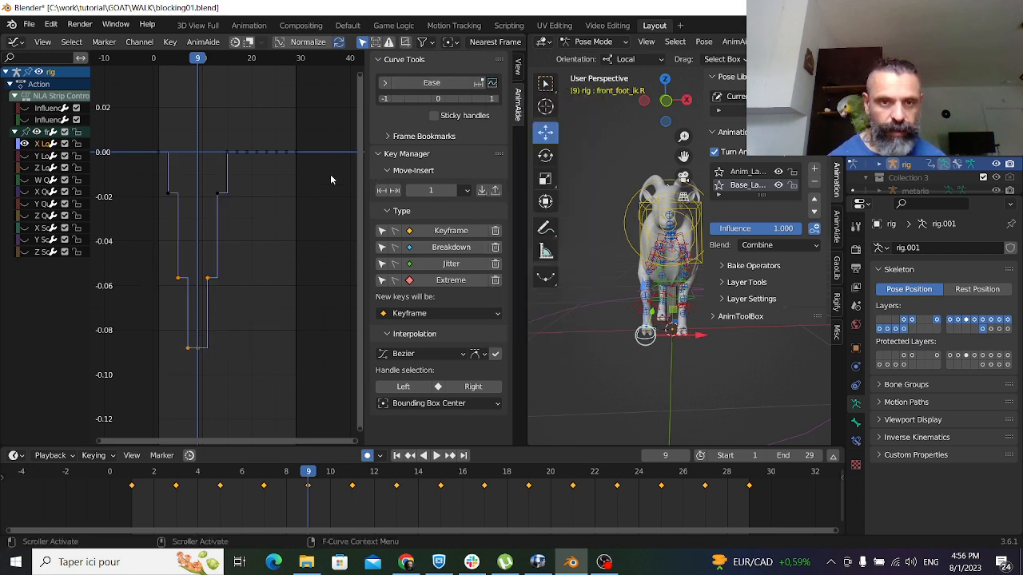
click(432, 83)
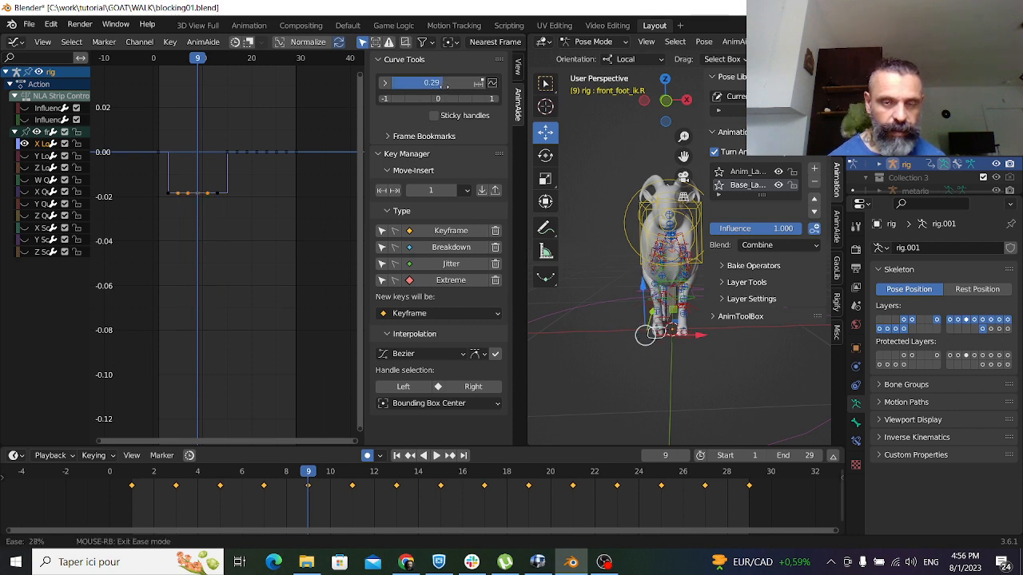
click(445, 86)
key(ctrl+z)
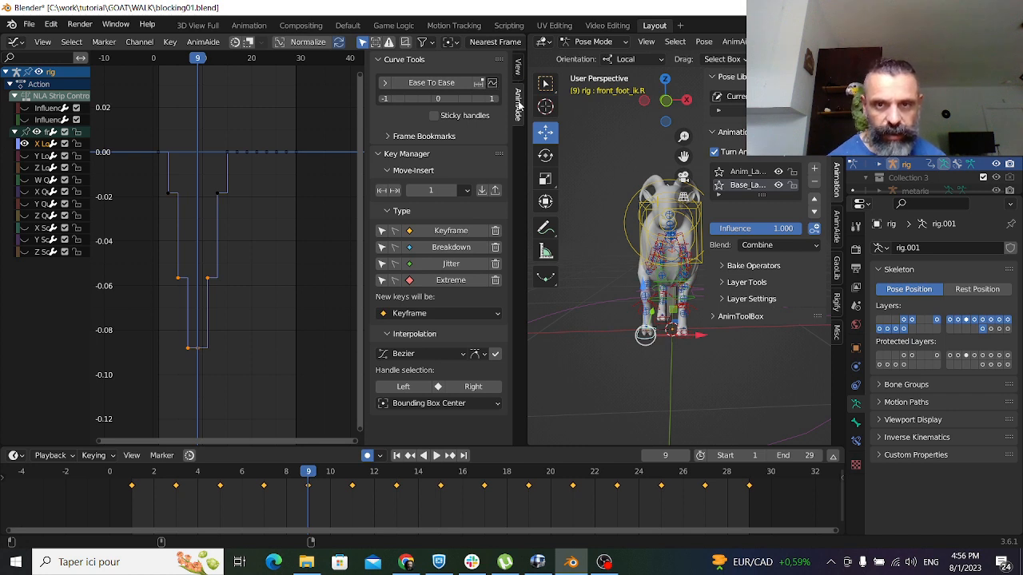
Apply Ease to the four lowest X Location keys to level them with the keys at frames 3 and 13
click(478, 83)
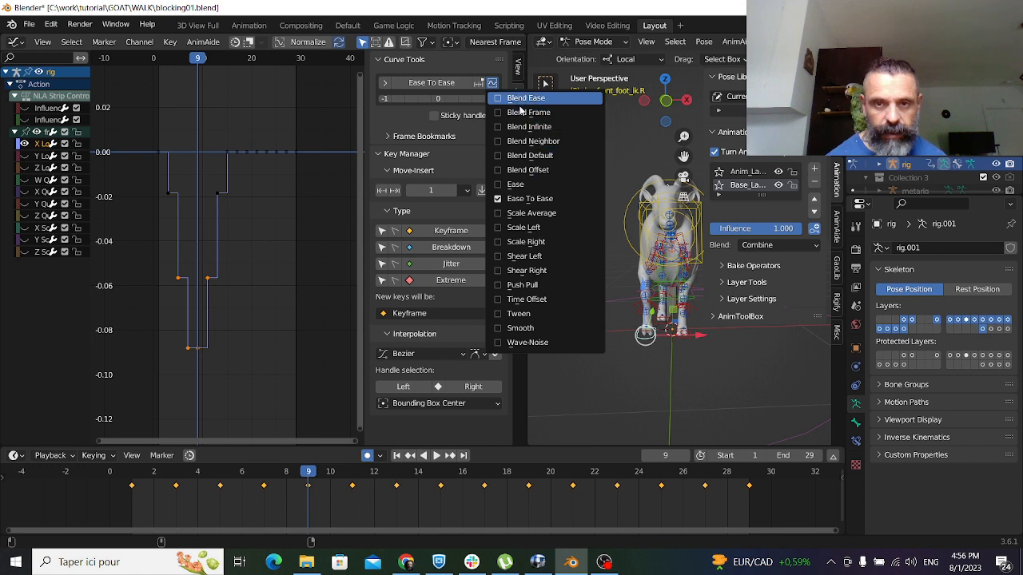
click(516, 184)
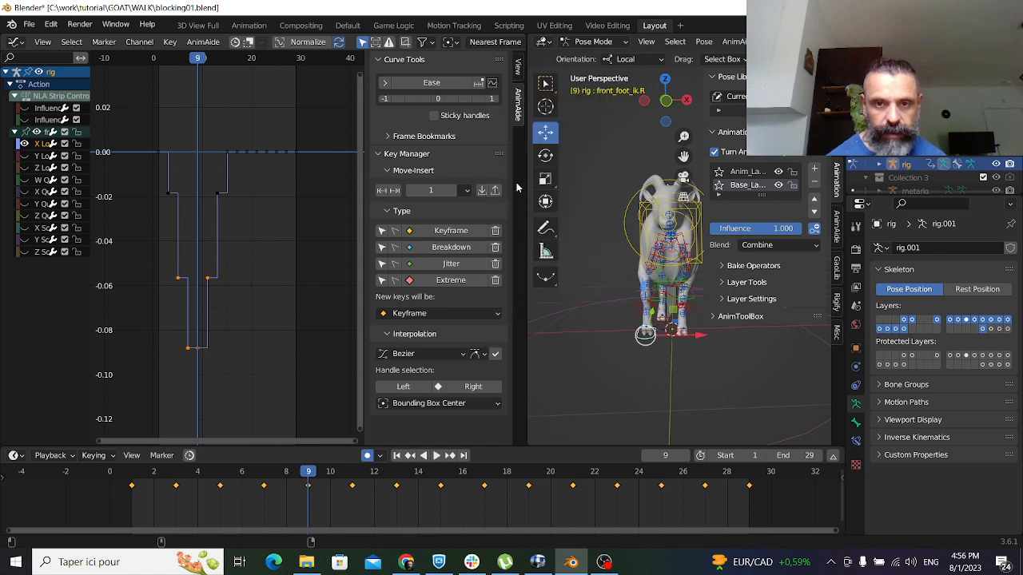
click(453, 101)
Try deleting the levelled X Location keys, then undo the deletion
drag(175, 176, 238, 213)
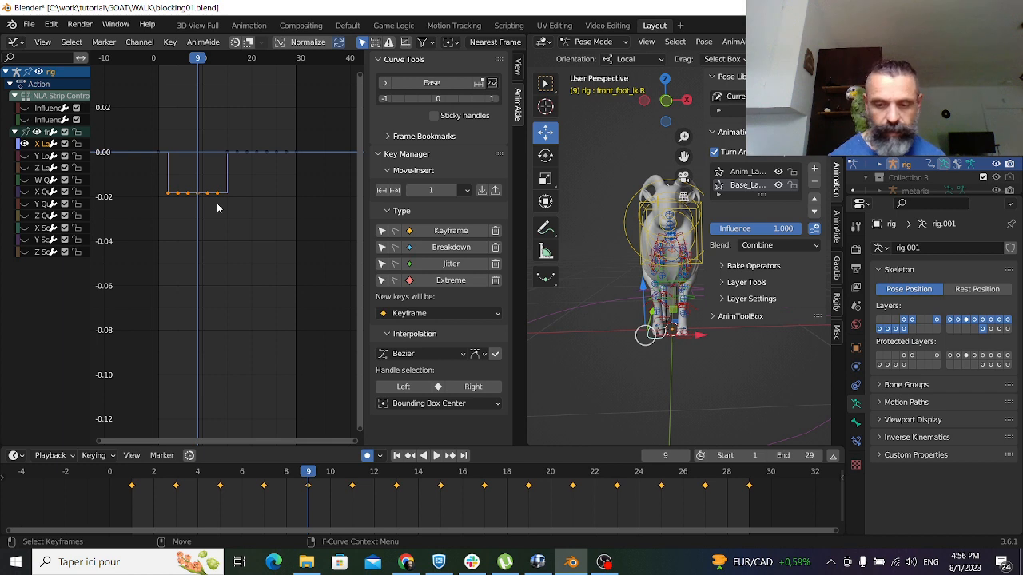
key(Delete)
key(ctrl+z)
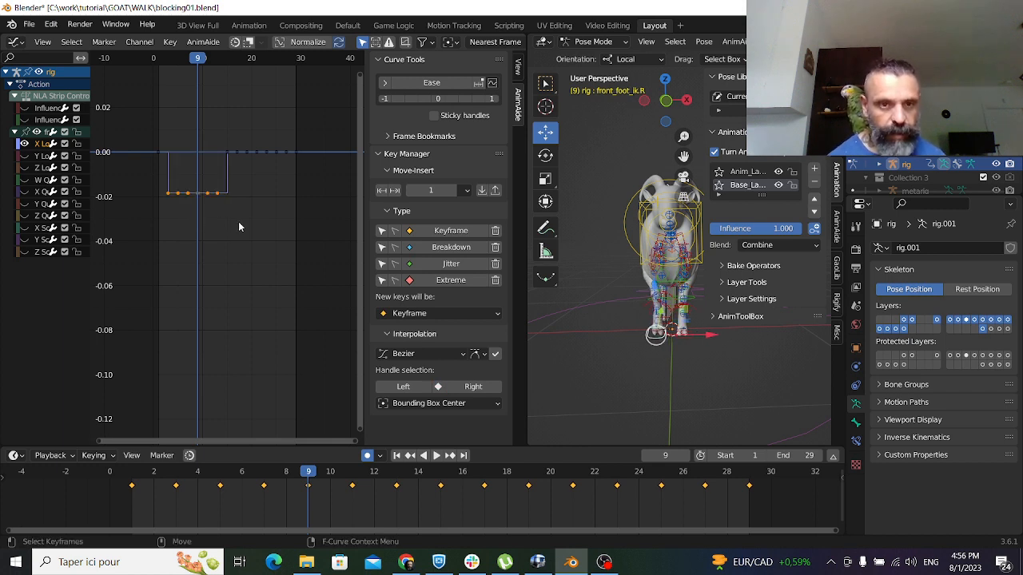
Try the Ease tool on the levelled X Location keys on both sides of frame 9
click(240, 221)
drag(159, 183, 179, 206)
drag(233, 186, 205, 209)
click(270, 192)
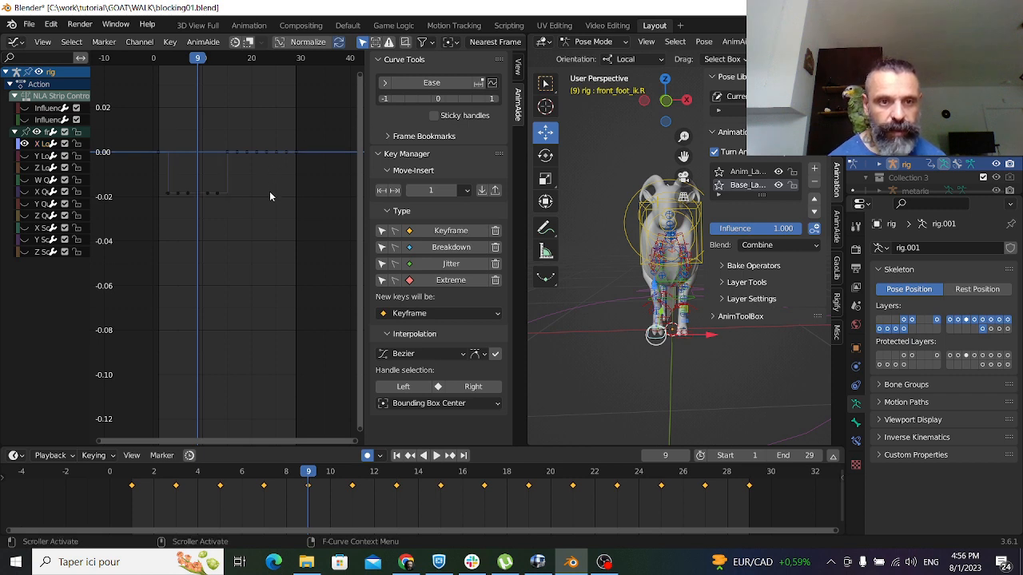
drag(155, 186, 194, 214)
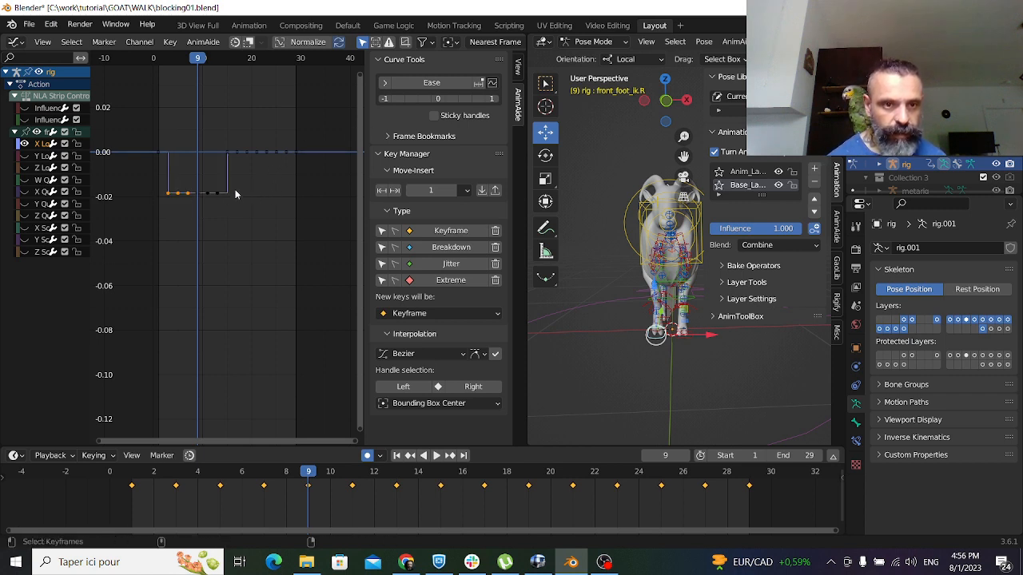
drag(252, 175, 206, 216)
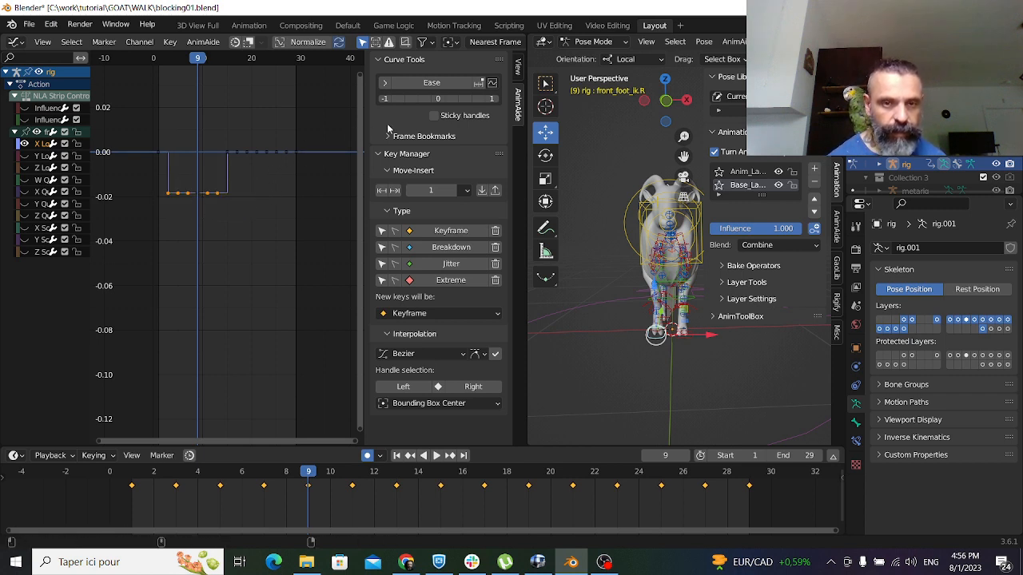
click(431, 83)
drag(435, 83, 477, 95)
right_click(460, 91)
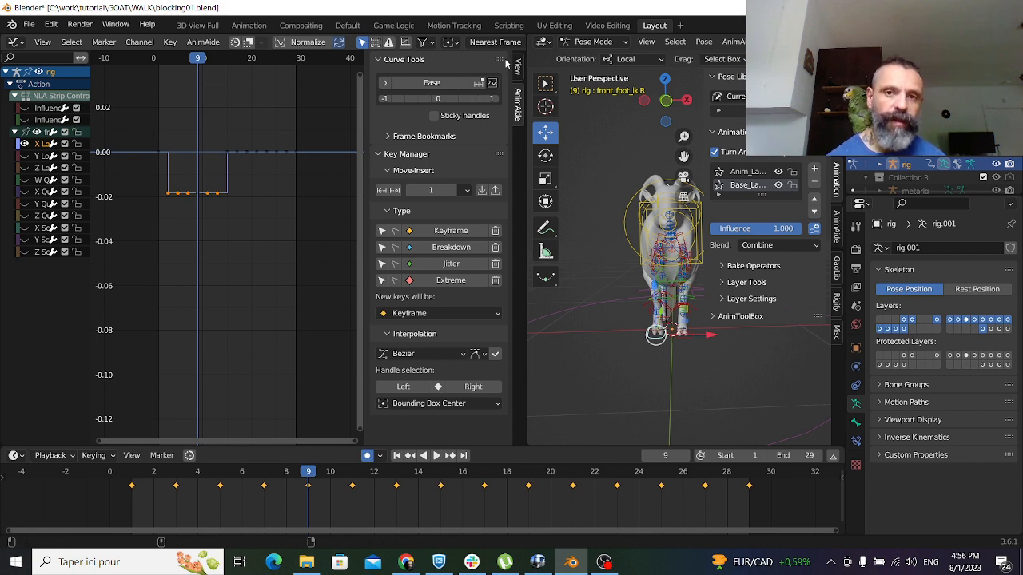
Try switching to Blend Ease for the levelled X Location keys, then undo it and clear the selection
click(487, 82)
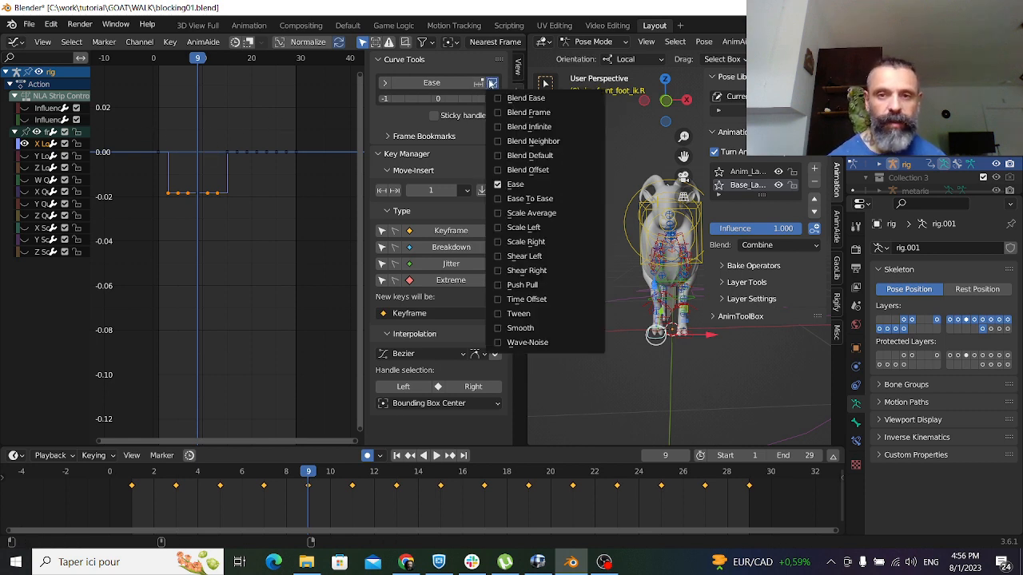
click(499, 96)
drag(442, 90, 436, 87)
key(ctrl+z)
click(268, 254)
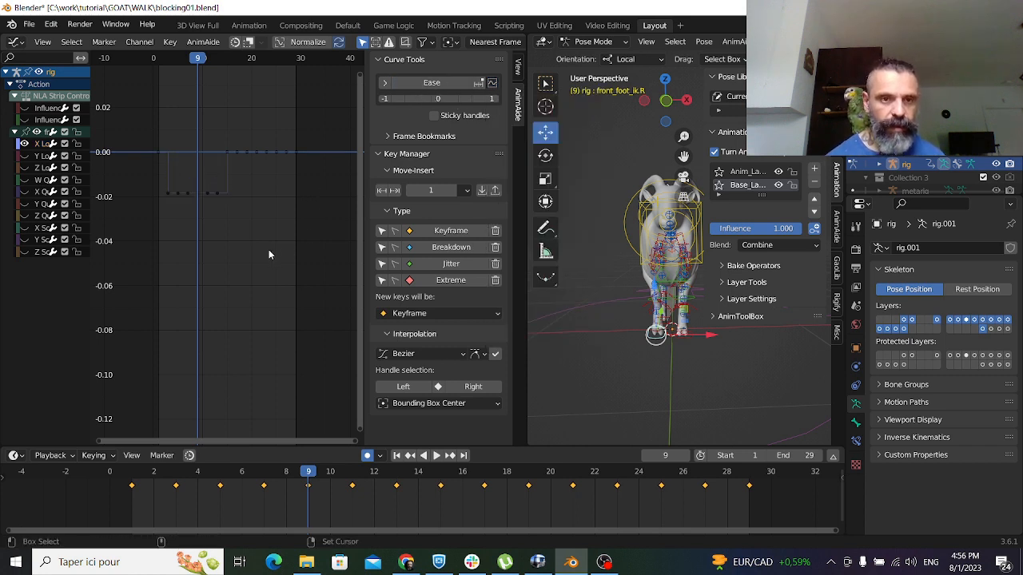
Undo the earlier Ease levelling to restore the stepped X Location curve of the right front foot
key(ctrl+z)
key(ctrl+z)
key(ctrl+z)
key(ctrl+z)
key(ctrl+z)
key(ctrl+z)
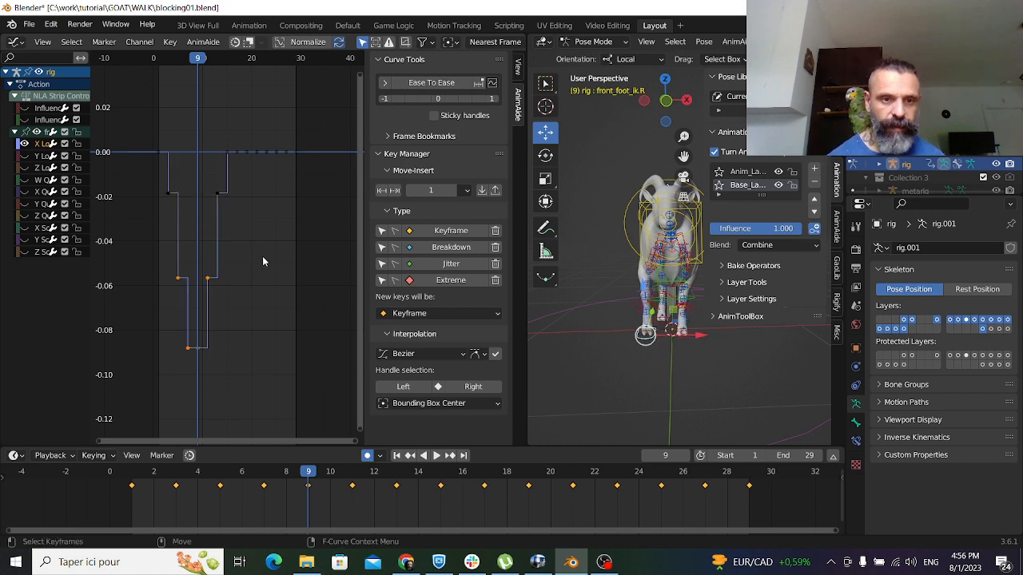
Apply Blend Ease at about -0.54 to the right front foot's X Location keys at frames 3, 5 and 7
key(alt+a)
drag(140, 245, 195, 359)
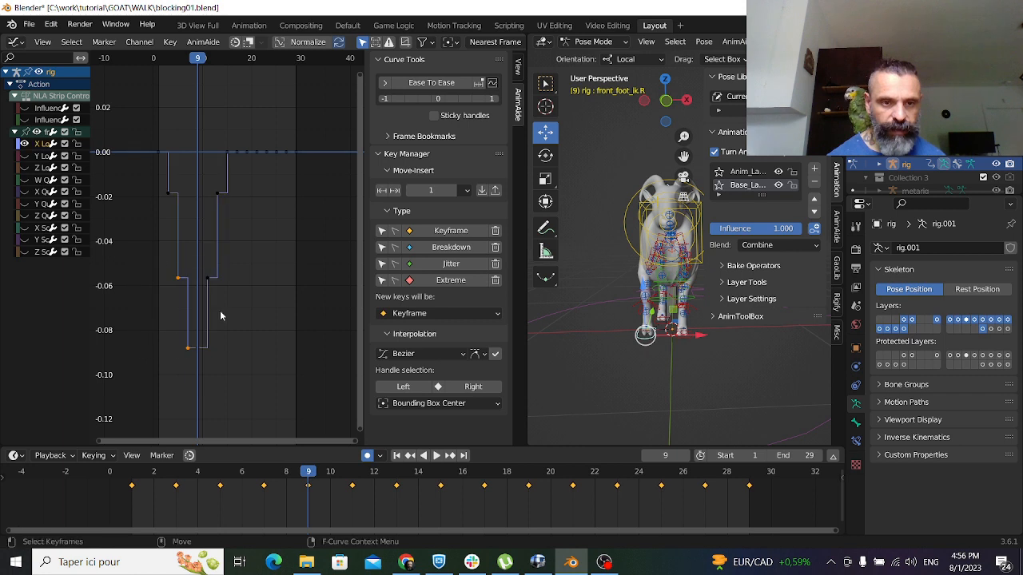
drag(145, 179, 196, 369)
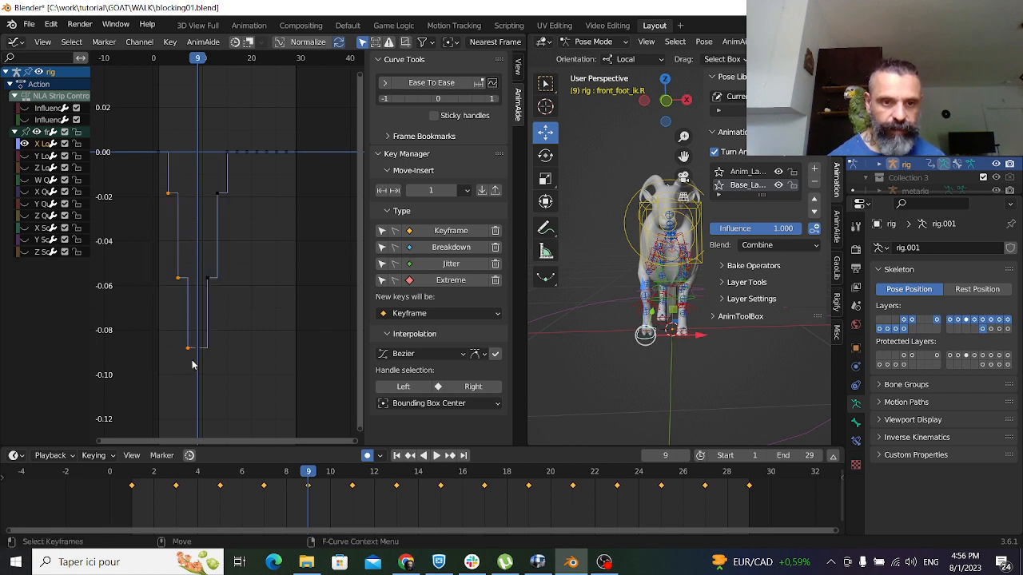
click(492, 82)
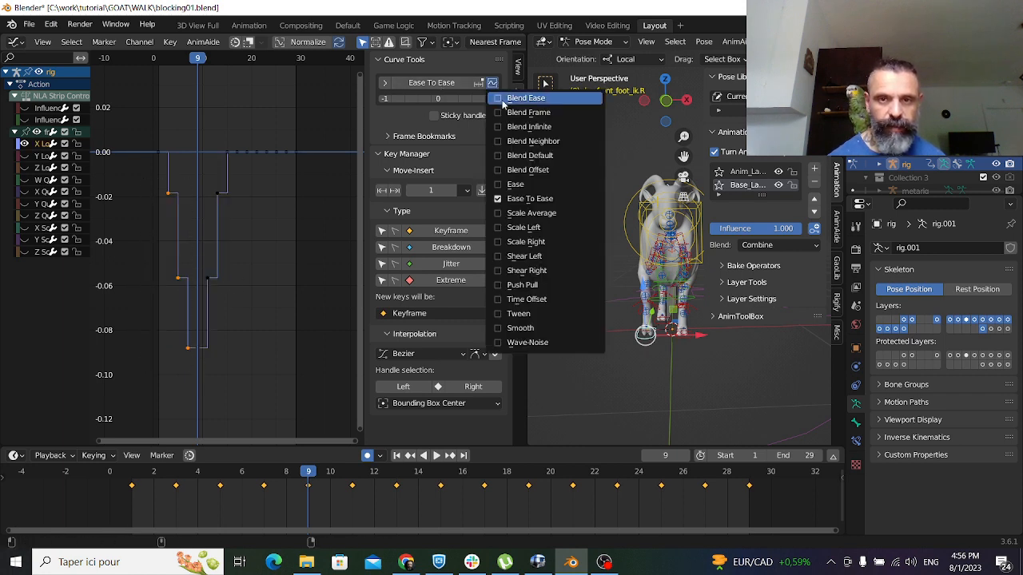
click(487, 101)
click(439, 83)
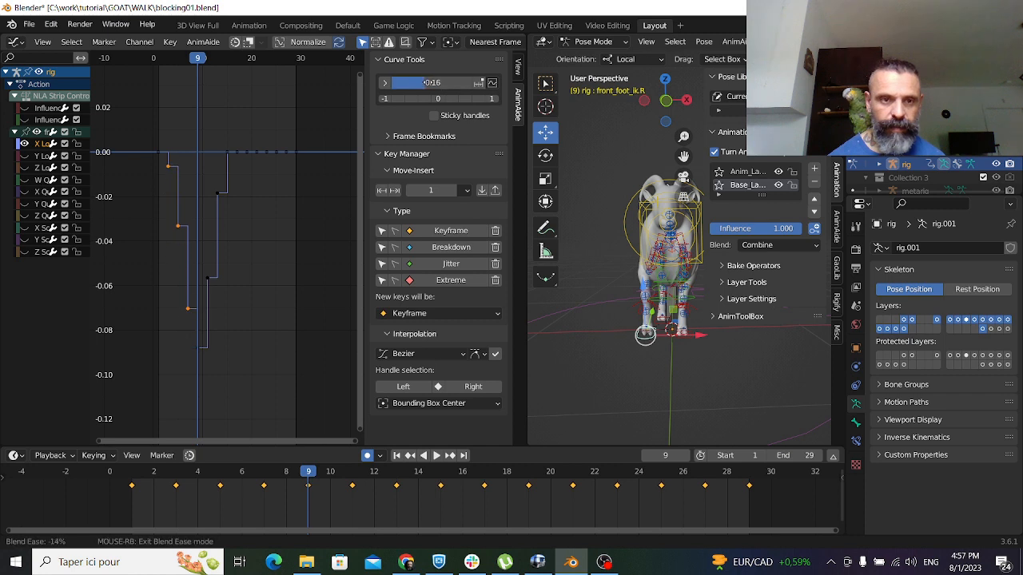
drag(418, 83, 416, 83)
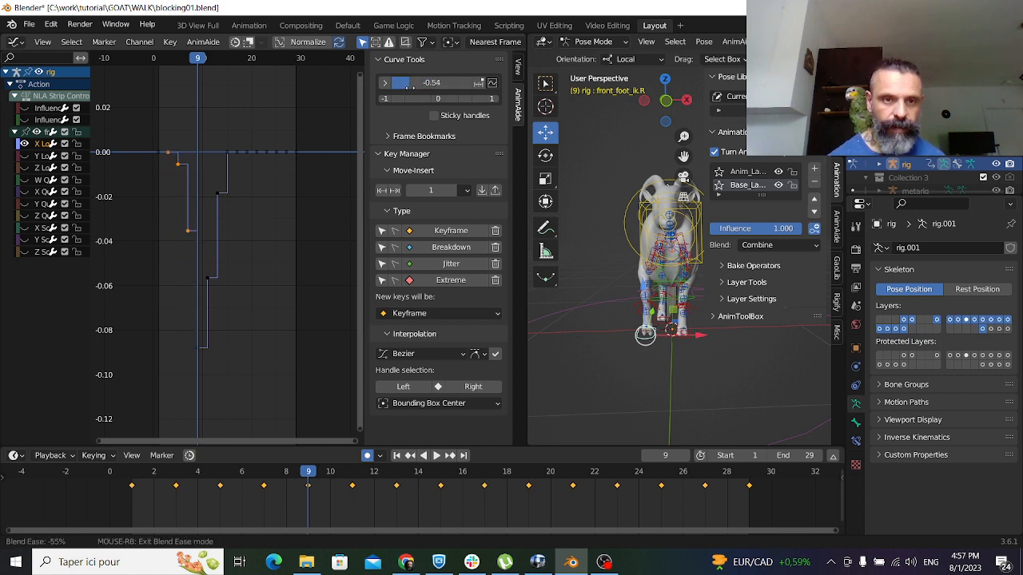
right_click(331, 162)
Apply Blend Ease at about 0.53 to the X Location keys at frames 11 and 13
drag(269, 185, 204, 296)
drag(432, 83, 461, 83)
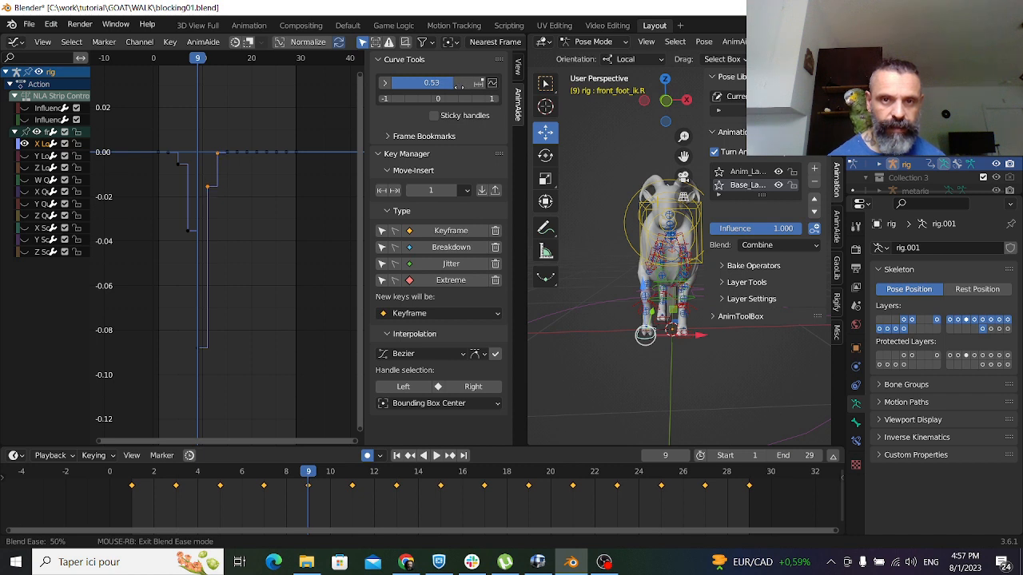
drag(459, 86, 457, 87)
click(251, 261)
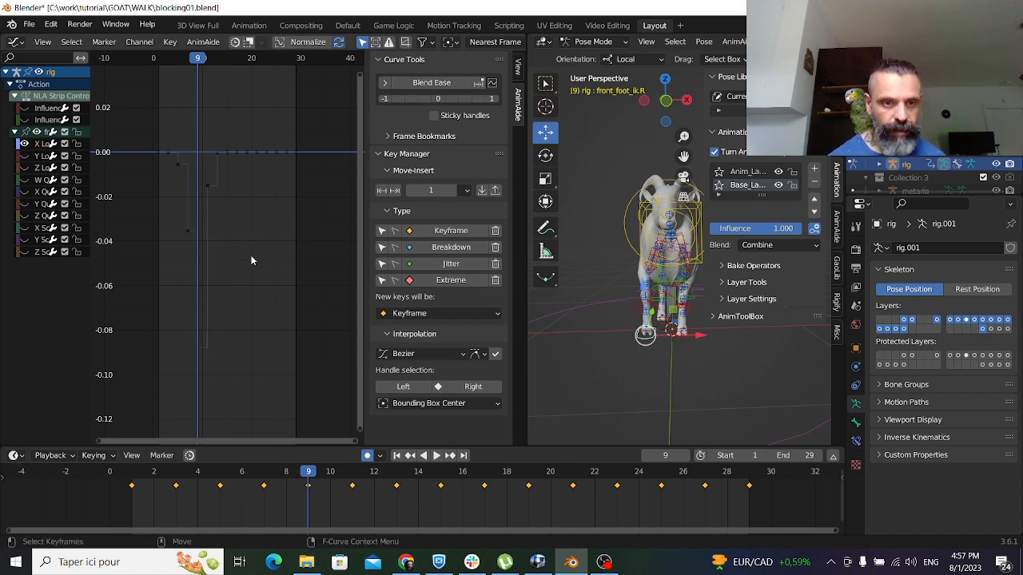
Blend Ease the frame 9 X Location key to about -0.04 and play the walk to check the foot
drag(163, 311, 210, 362)
drag(432, 83, 455, 87)
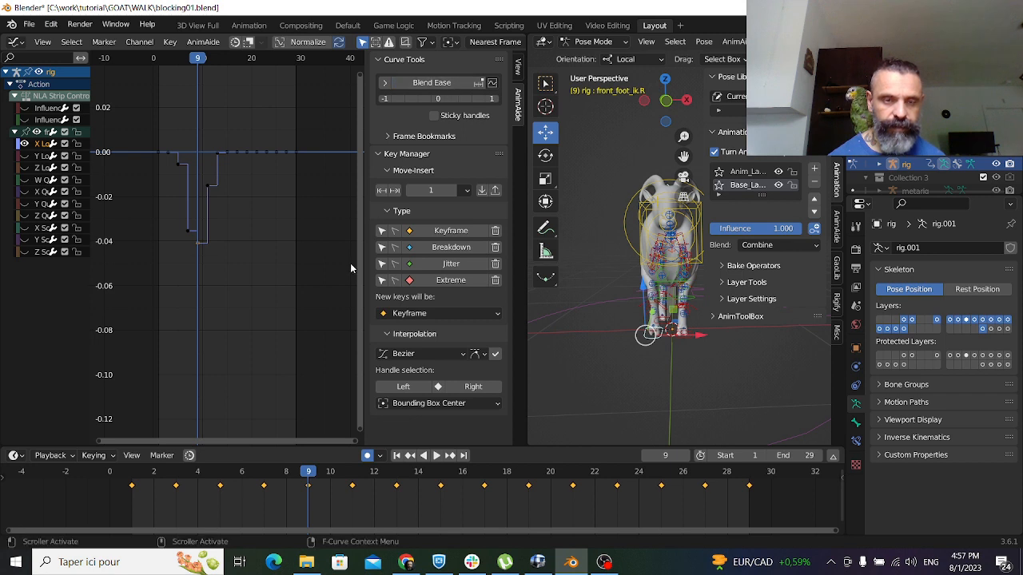
key(space)
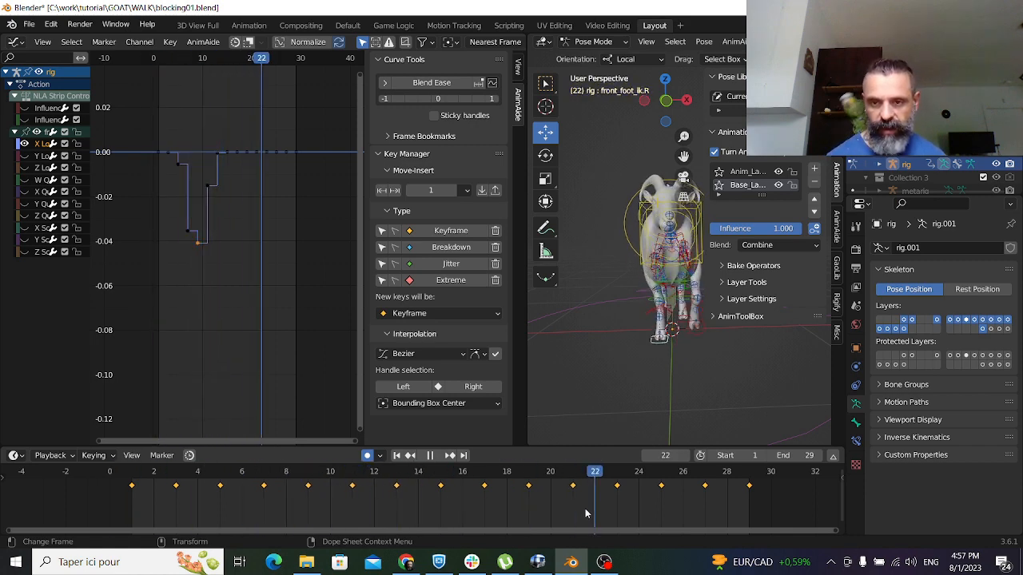
key(space)
Select the left front foot IK control at frame 23 and show only its X Location curve
click(703, 351)
click(696, 330)
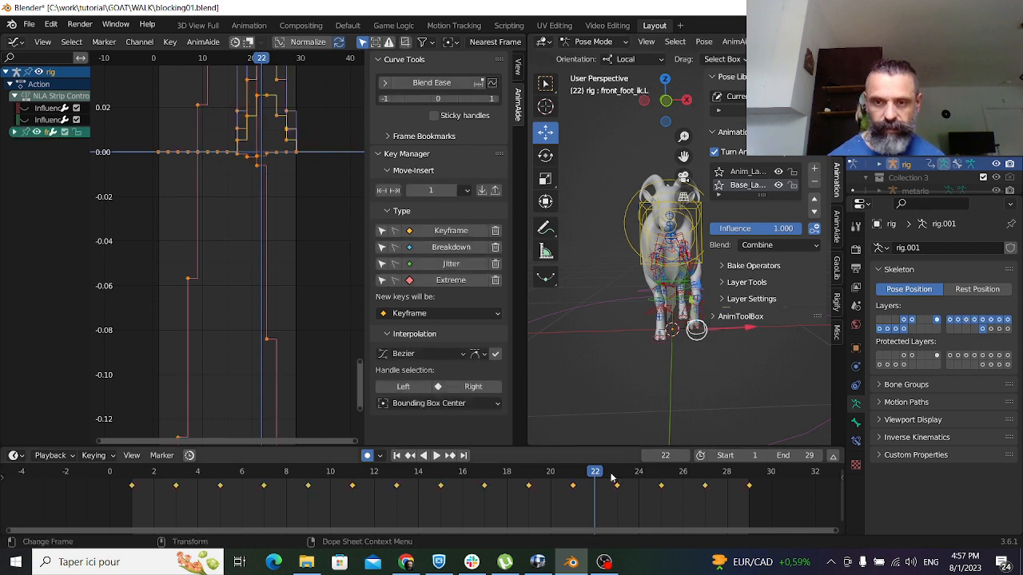
key(space)
key(space)
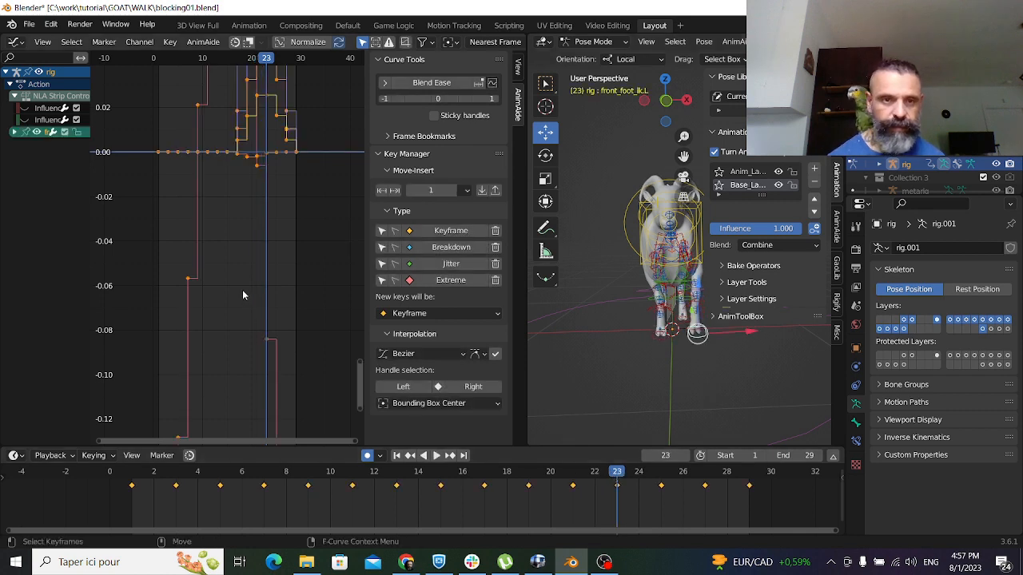
click(13, 132)
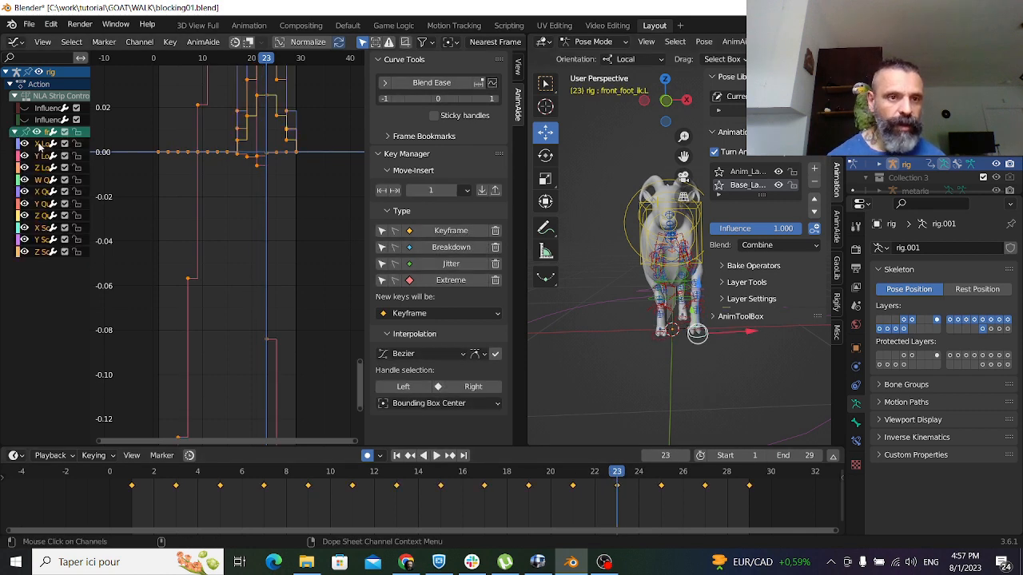
click(38, 144)
key(shift+h)
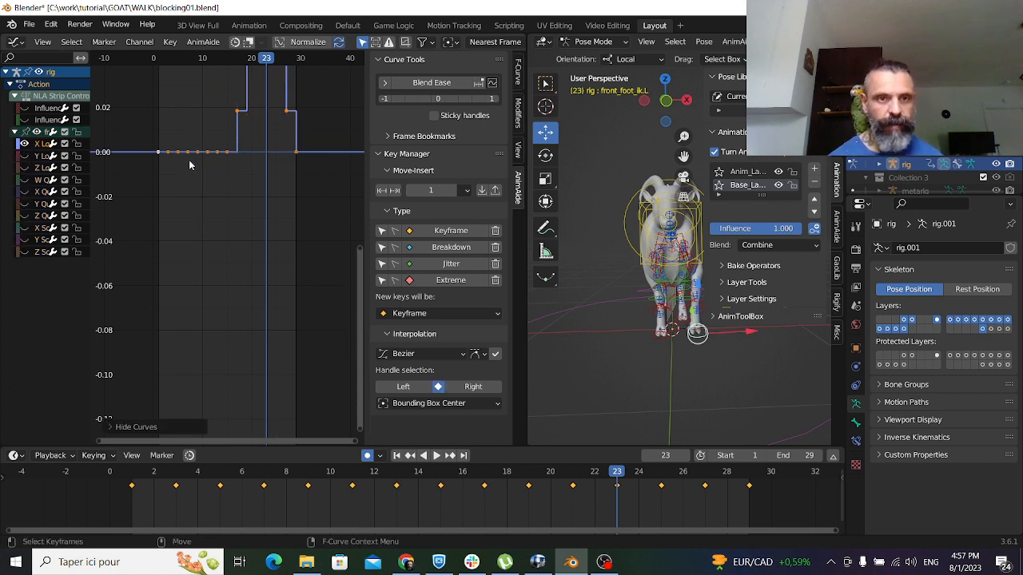
Apply Blend Ease at about -0.54 to the left front foot's X Location keys at frames 17, 19 and 21
scroll(233, 189, down, 8)
middle_drag(247, 204, 249, 291)
scroll(217, 174, up, 2)
drag(201, 141, 246, 267)
click(432, 82)
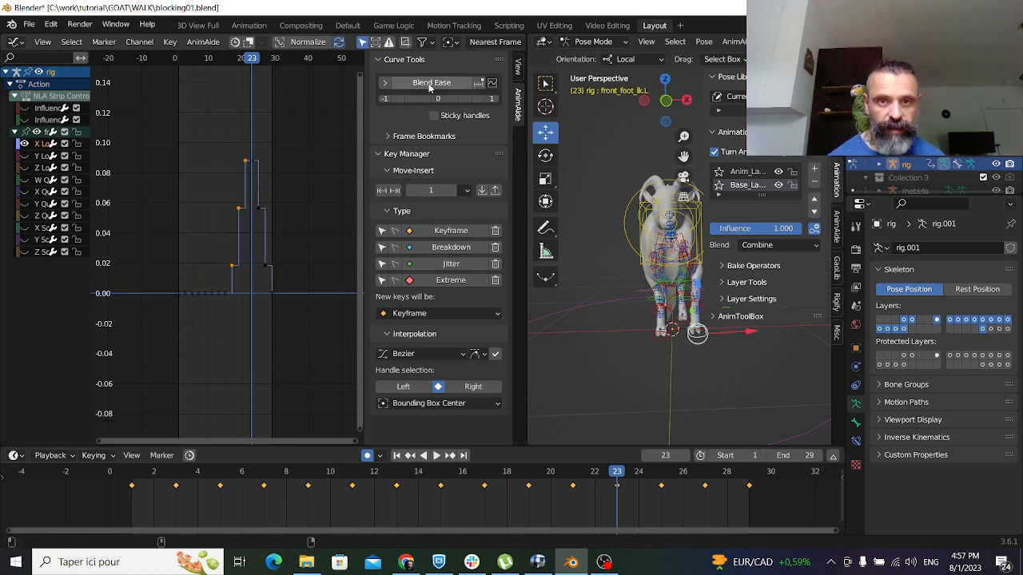
drag(426, 83, 415, 85)
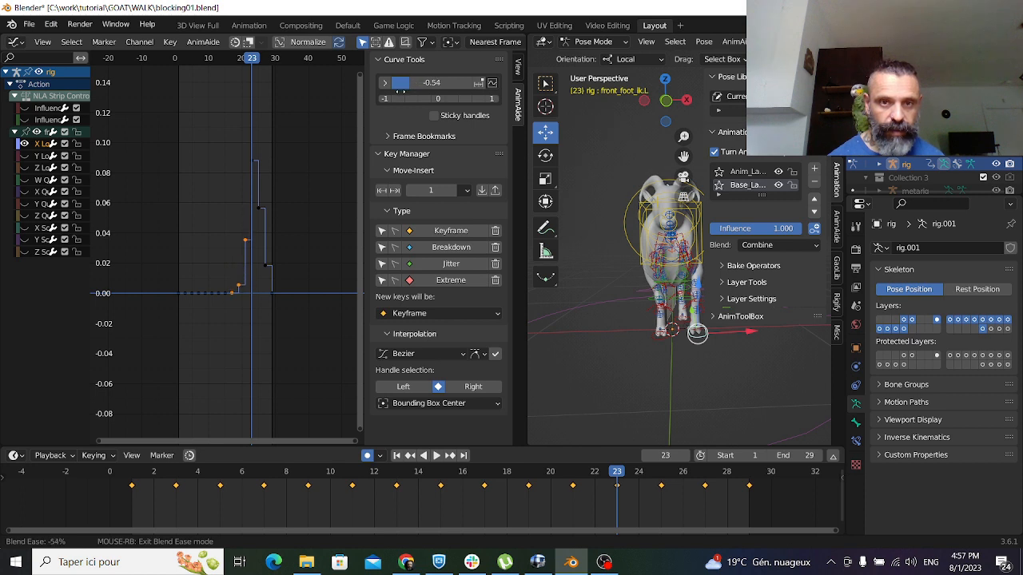
click(401, 92)
Apply Blend Ease at about 0.5 to the left front foot's X Location keys at frames 25 and 27
drag(283, 193, 251, 281)
drag(426, 83, 454, 83)
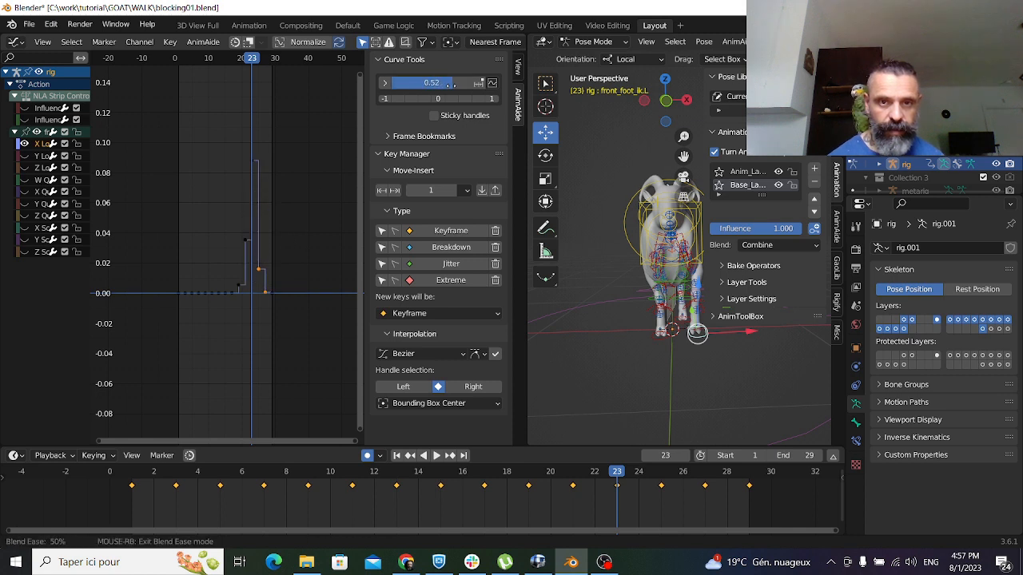
click(448, 86)
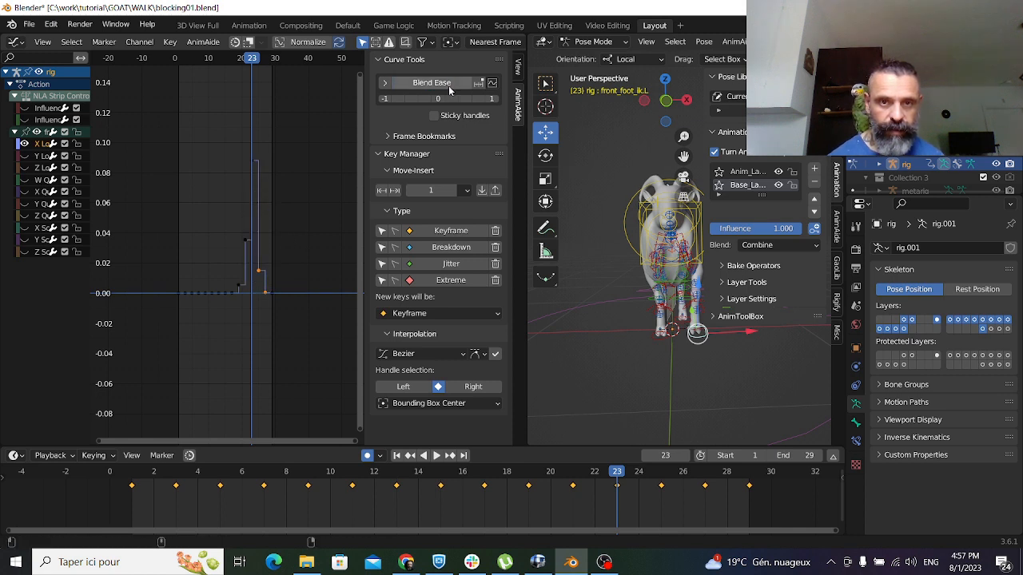
Blend Ease the left front foot's frame 23 X Location key to about 0.045
drag(238, 150, 260, 178)
drag(404, 88, 415, 85)
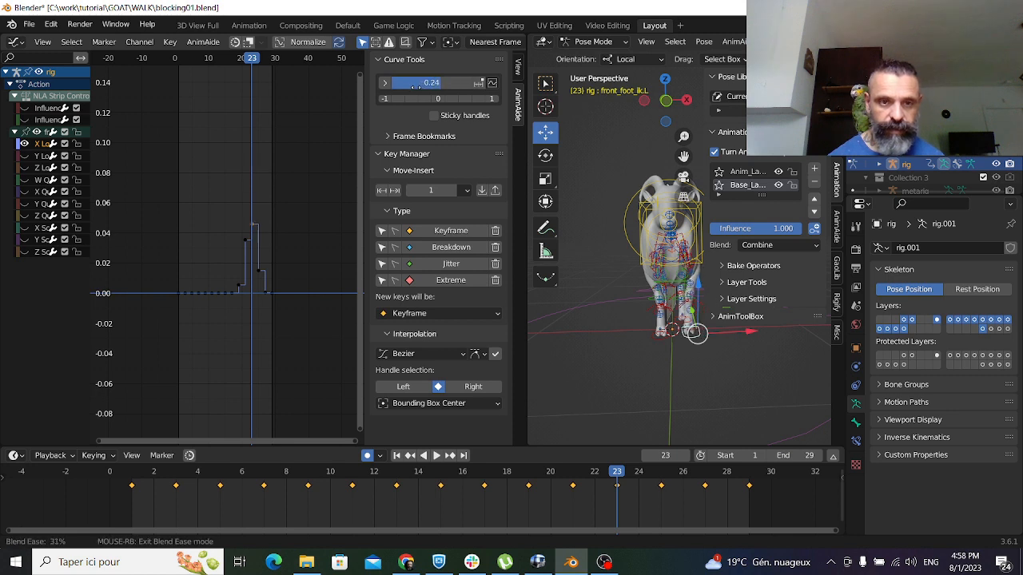
click(415, 85)
Play the walk cycle and examine the goat's motion from the side in an enlarged 3D view
click(238, 477)
key(space)
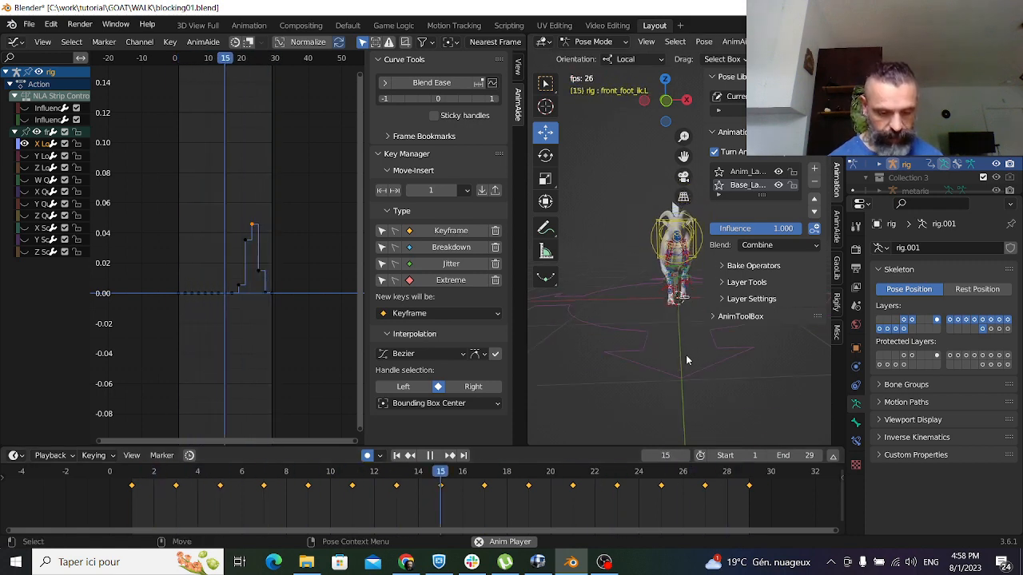
middle_drag(686, 360, 630, 344)
drag(528, 336, 265, 296)
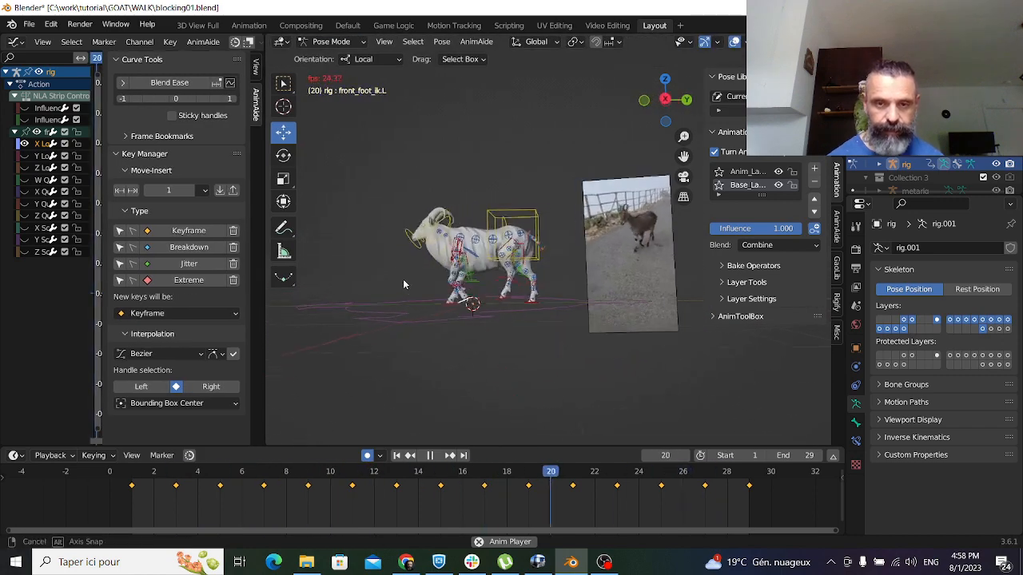
scroll(418, 285, up, 4)
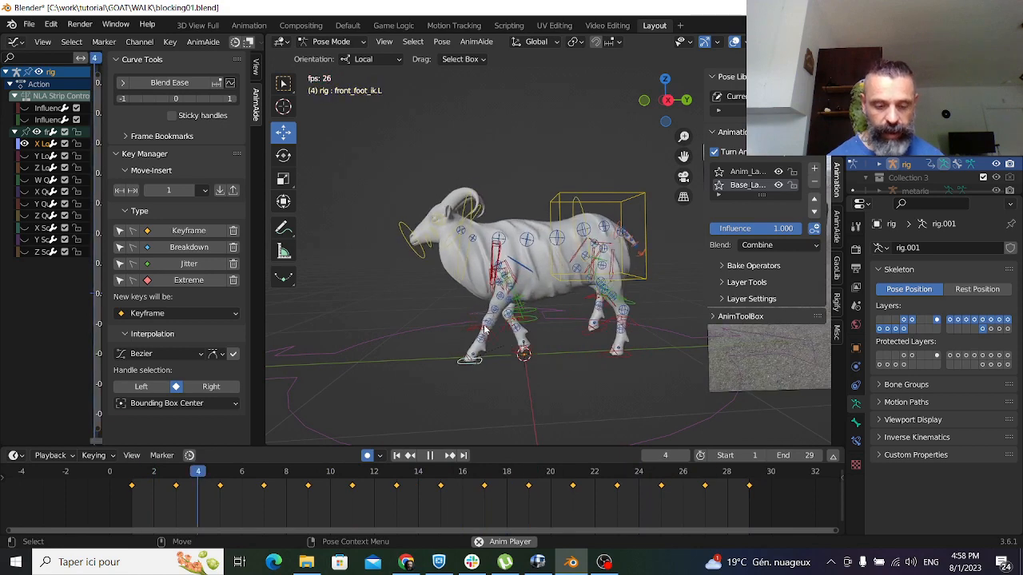
key(space)
scroll(410, 276, up, 2)
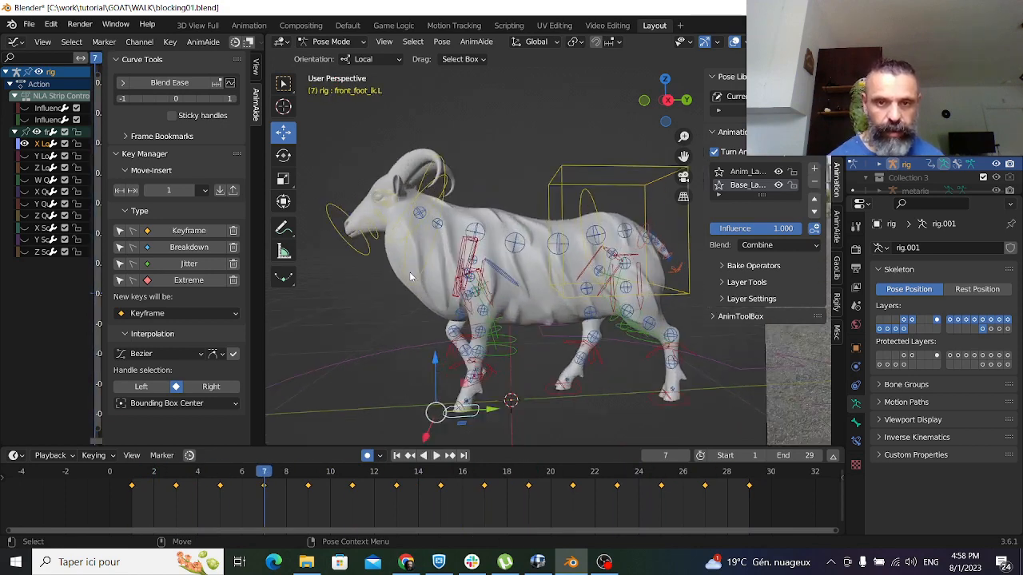
scroll(373, 237, up, 1)
scroll(373, 237, down, 1)
middle_drag(405, 260, 416, 269)
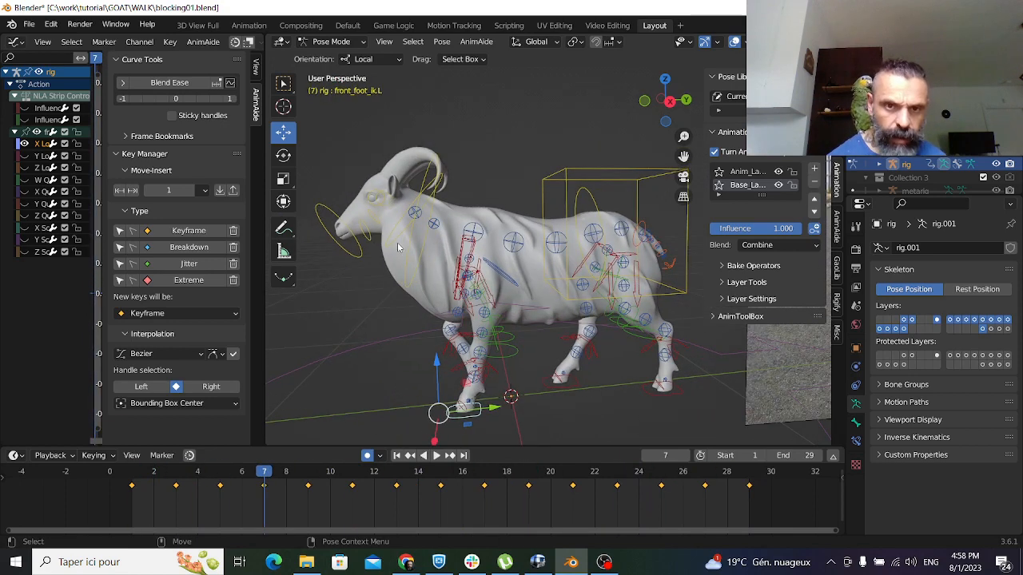
Select the neck control at frame 16 and adjust the split between the Graph Editor and the 3D view
click(402, 268)
key(space)
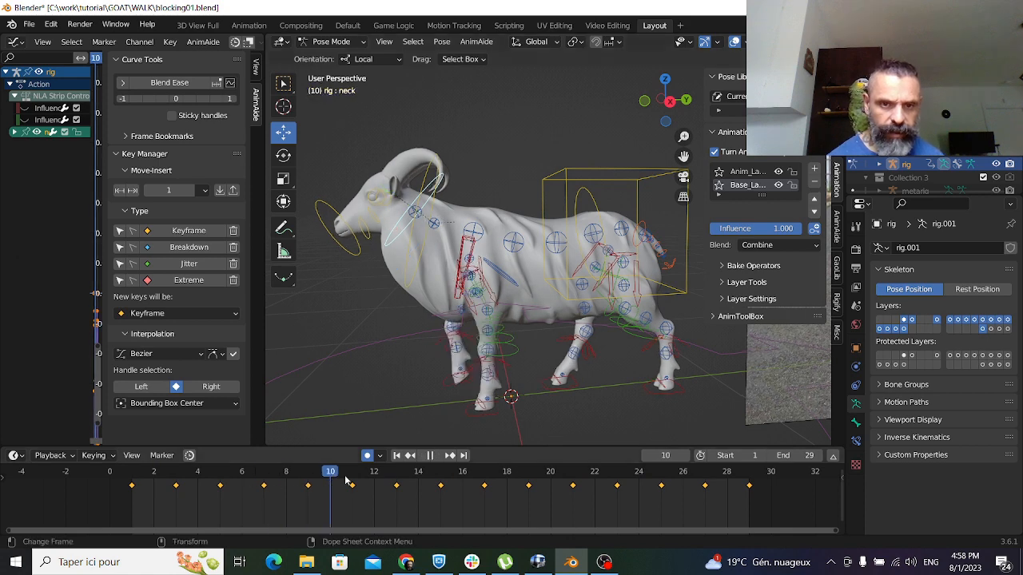
drag(493, 457, 452, 451)
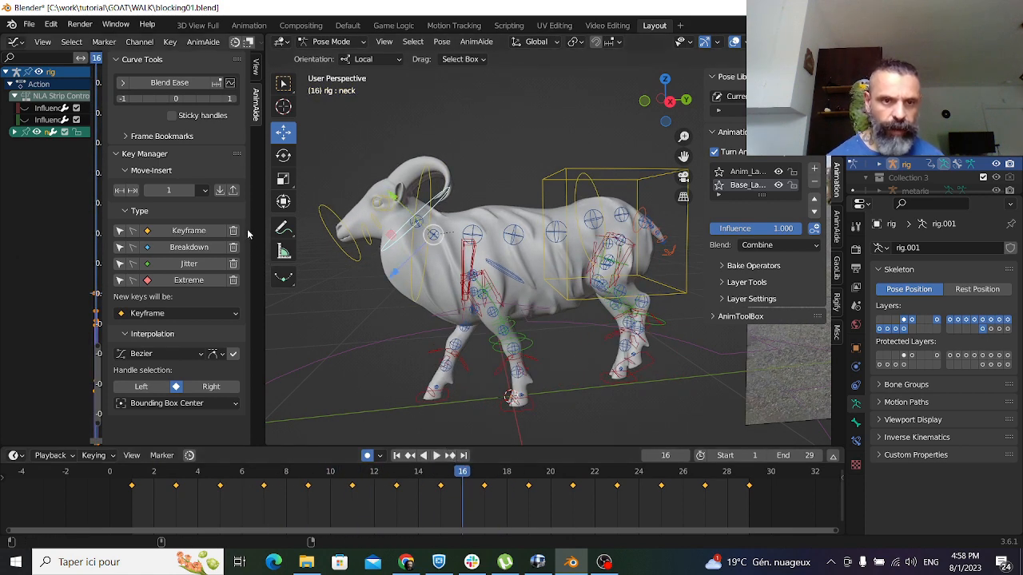
drag(264, 257, 604, 257)
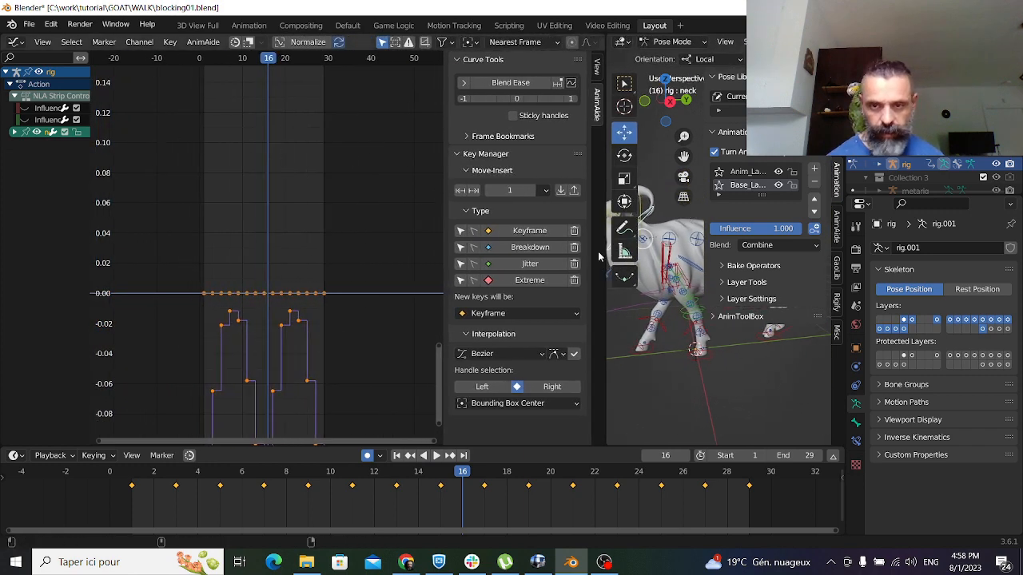
drag(605, 316, 358, 280)
Activate the Rotate tool for the neck control and set its orientation to Local
click(452, 61)
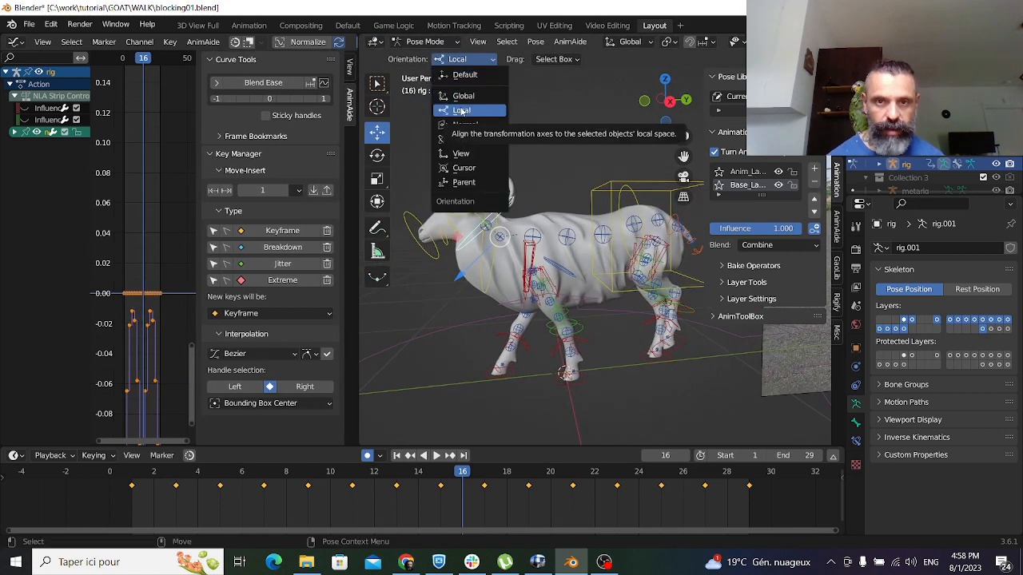
click(465, 110)
key(e)
click(463, 59)
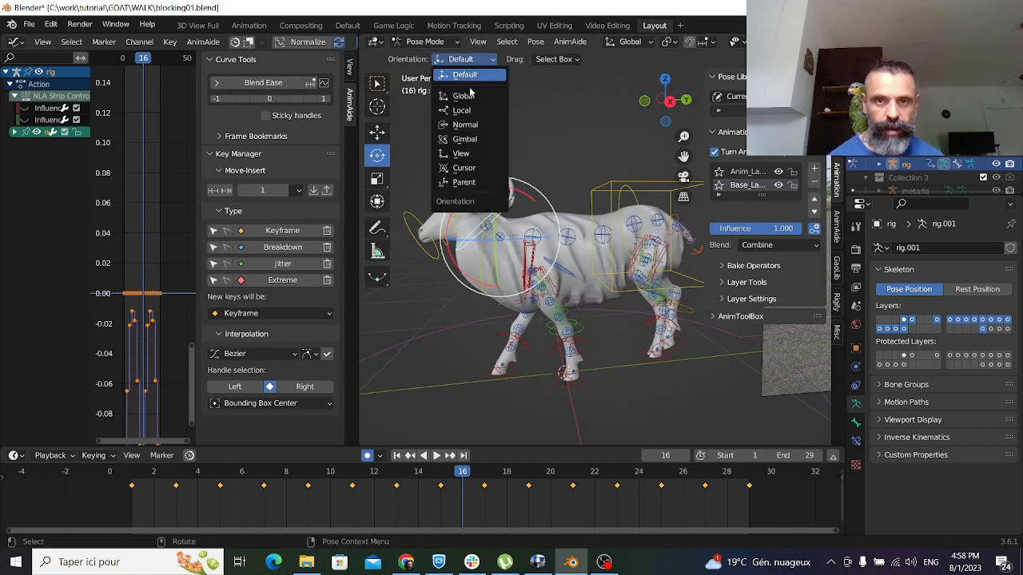
click(465, 106)
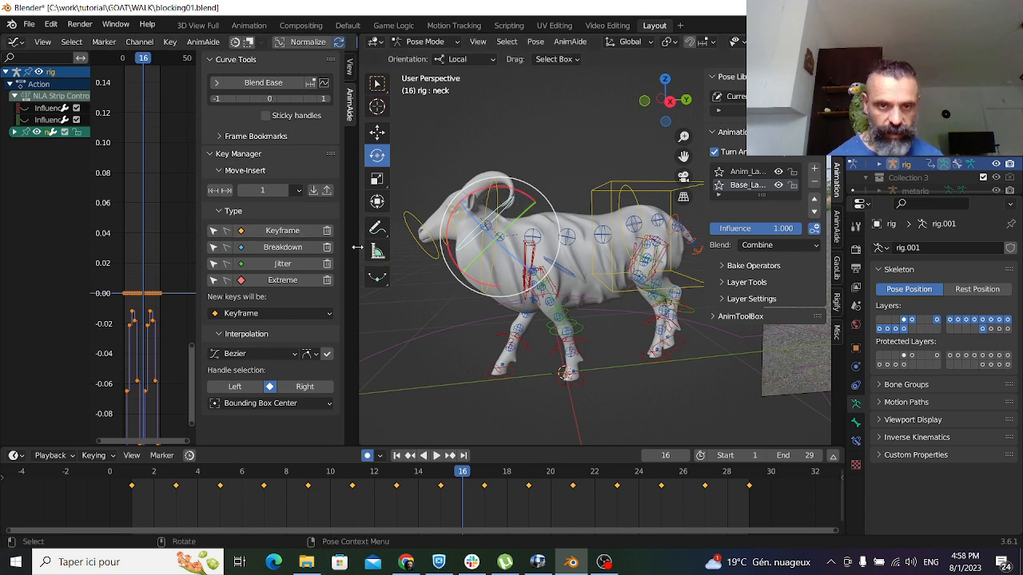
Expand the neck channels in the Graph Editor and isolate the X Quaternion Rotation curve by hiding all others
drag(357, 247, 625, 244)
click(13, 132)
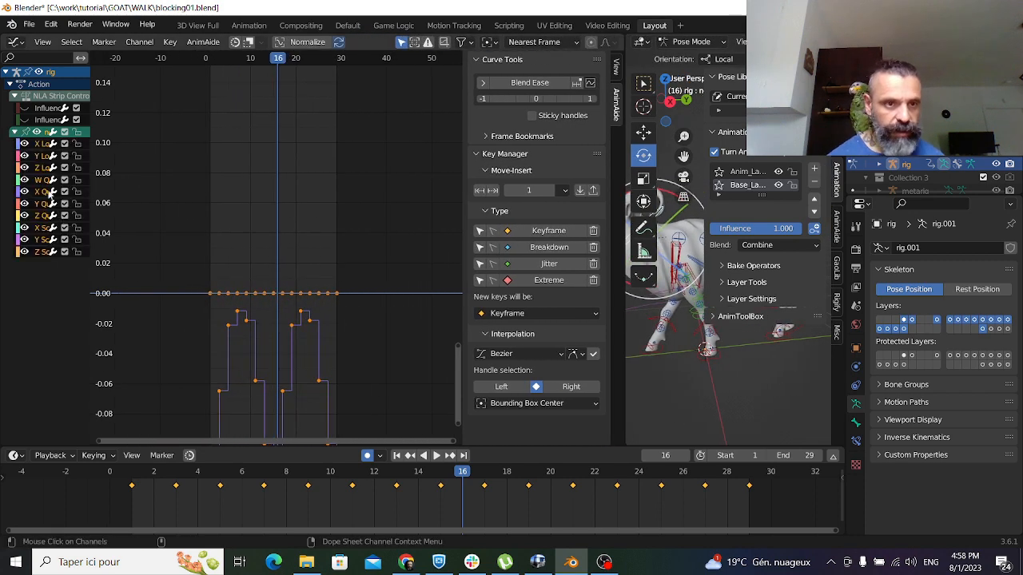
drag(89, 186, 248, 184)
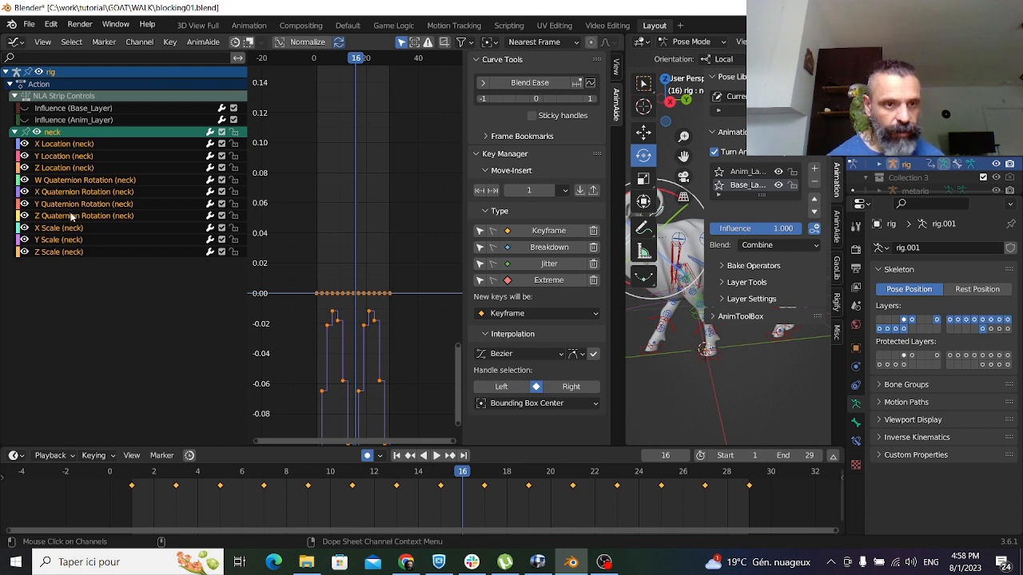
click(78, 193)
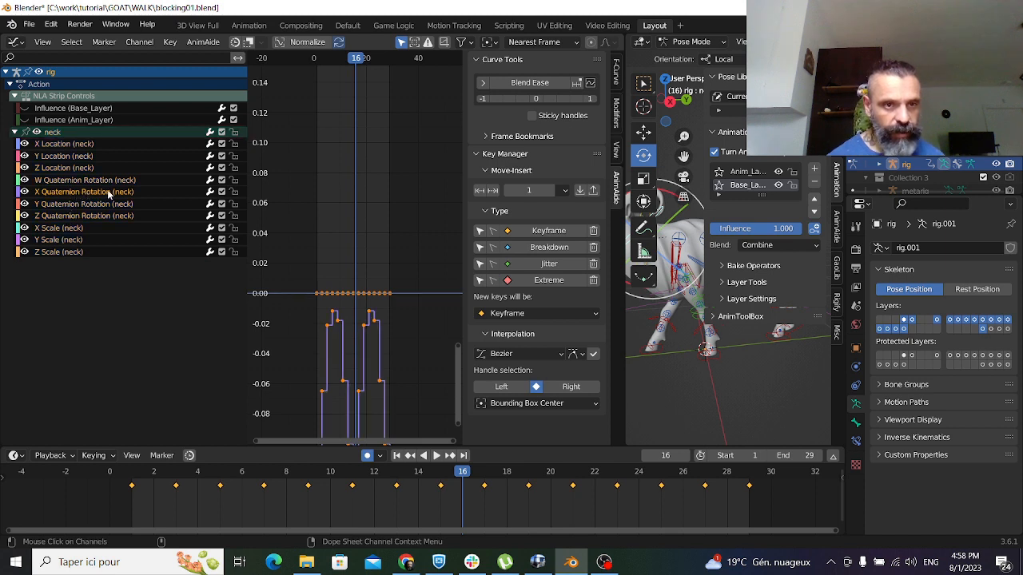
key(shift+h)
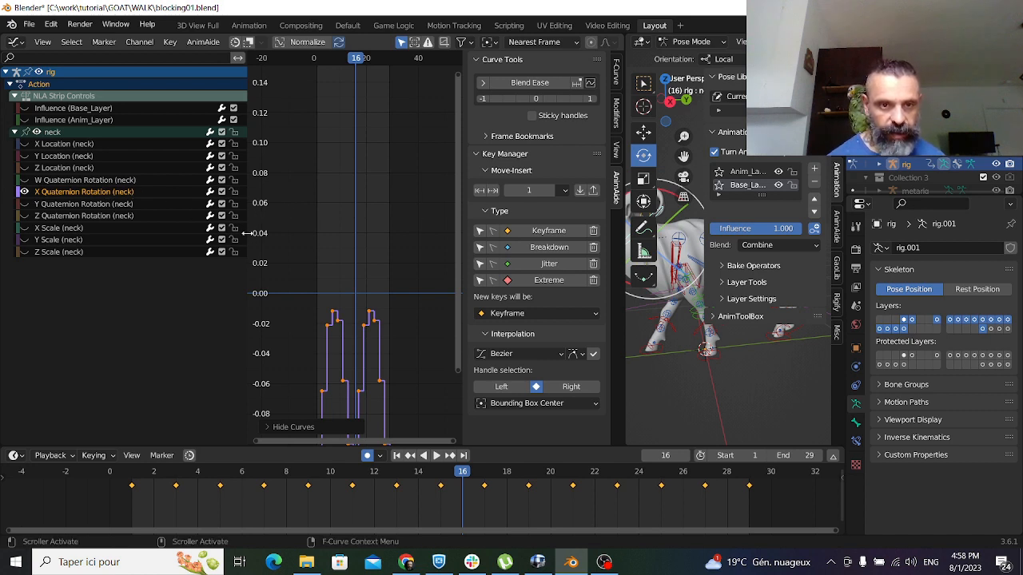
drag(244, 233, 114, 232)
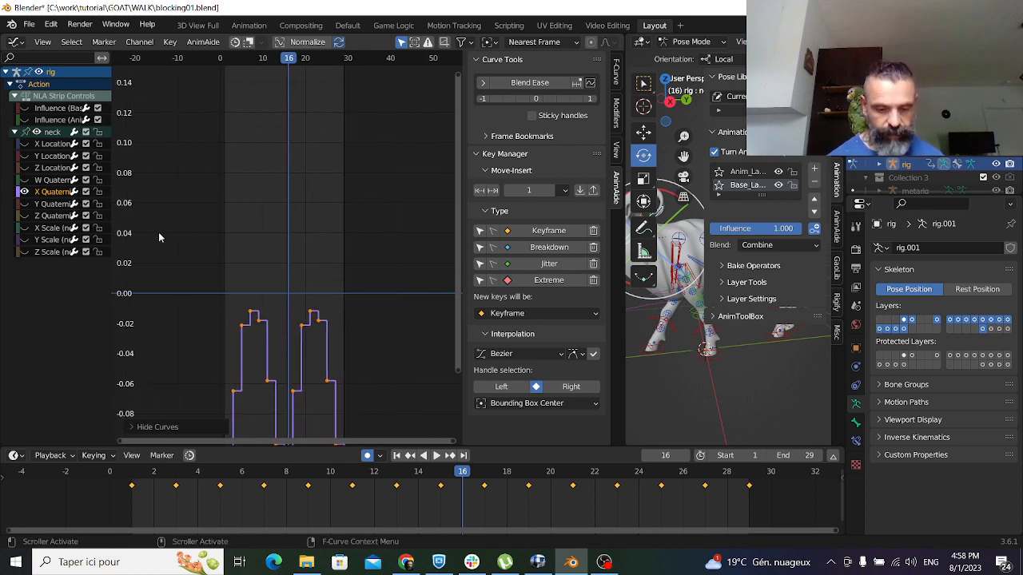
click(240, 211)
Select the neck's X Quaternion Rotation keys from frame 3 to 27 and try Blend Ease on them, undoing the trial
key(Home)
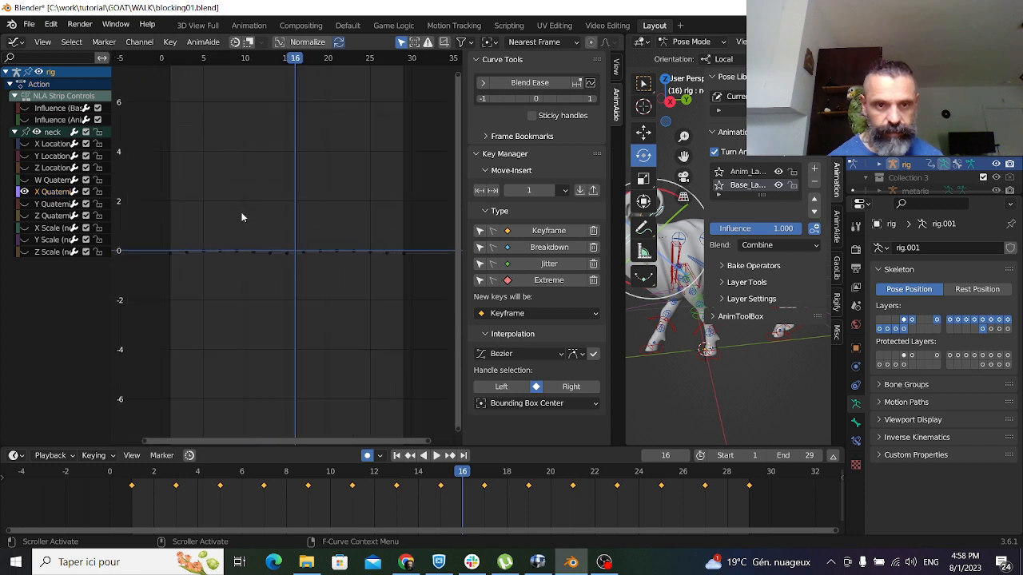
drag(242, 215, 280, 272)
key(KP_Decimal)
scroll(268, 249, down, 20)
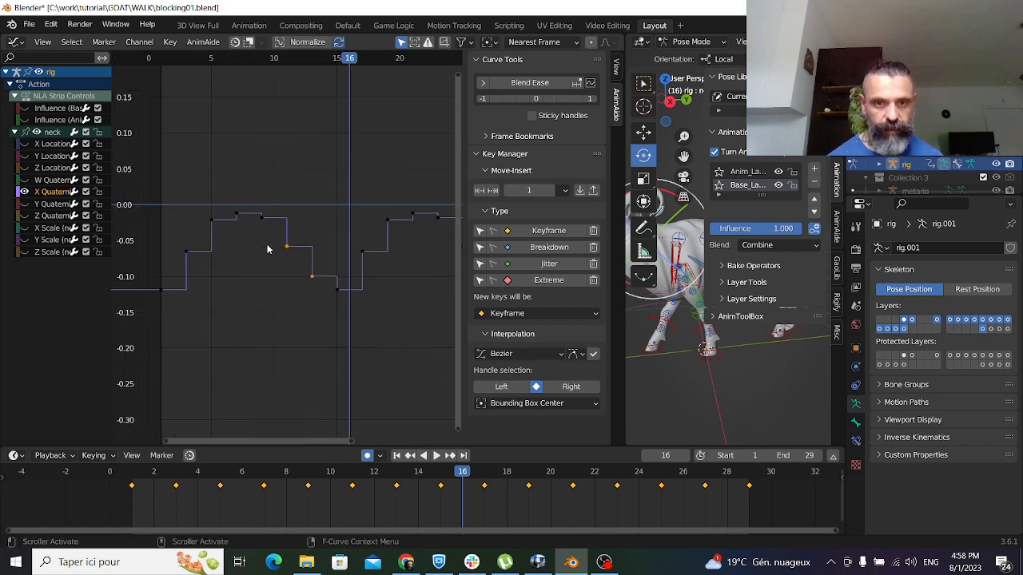
scroll(330, 268, down, 2)
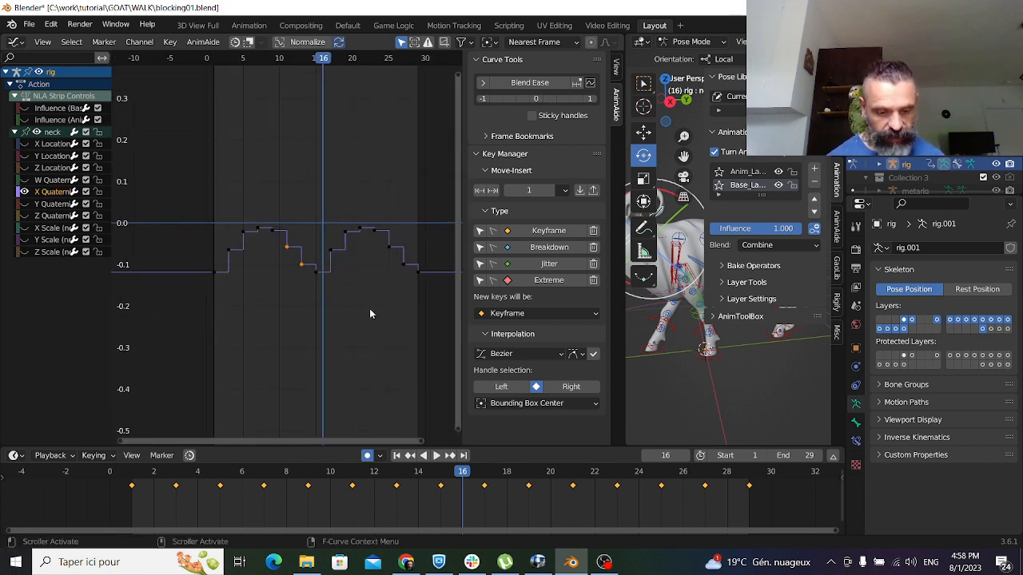
middle_drag(369, 309, 358, 332)
drag(208, 211, 393, 330)
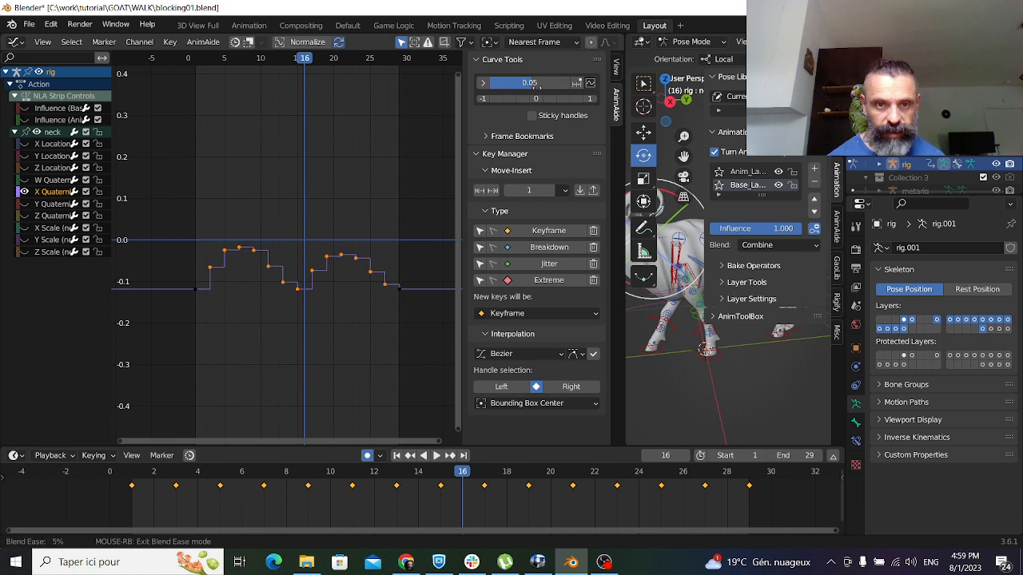
drag(538, 84, 547, 90)
key(ctrl+z)
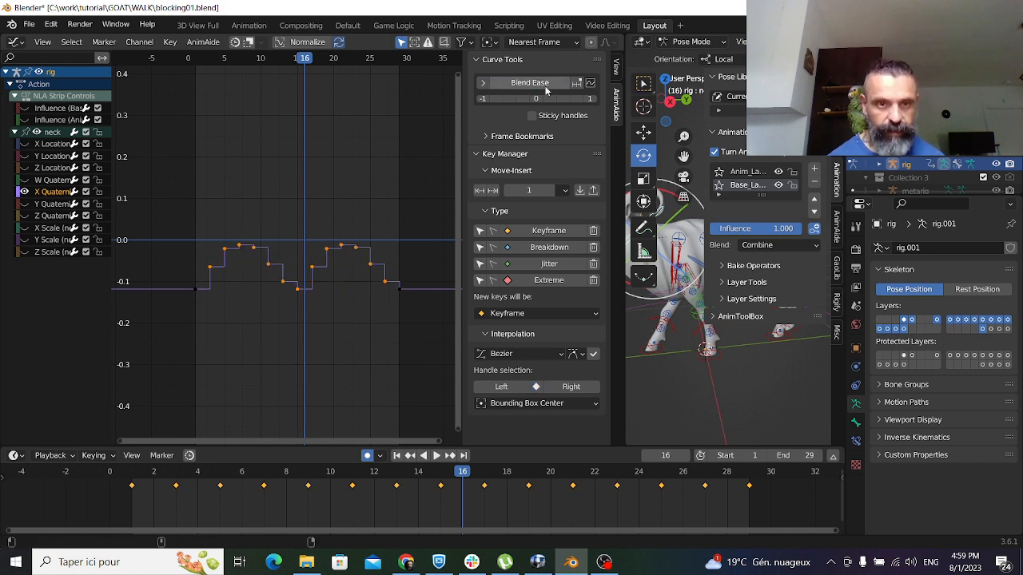
Switch the AnimAide curve tool to Blend Frame and apply it at about 0.68 to the selected neck rotation keys
click(593, 82)
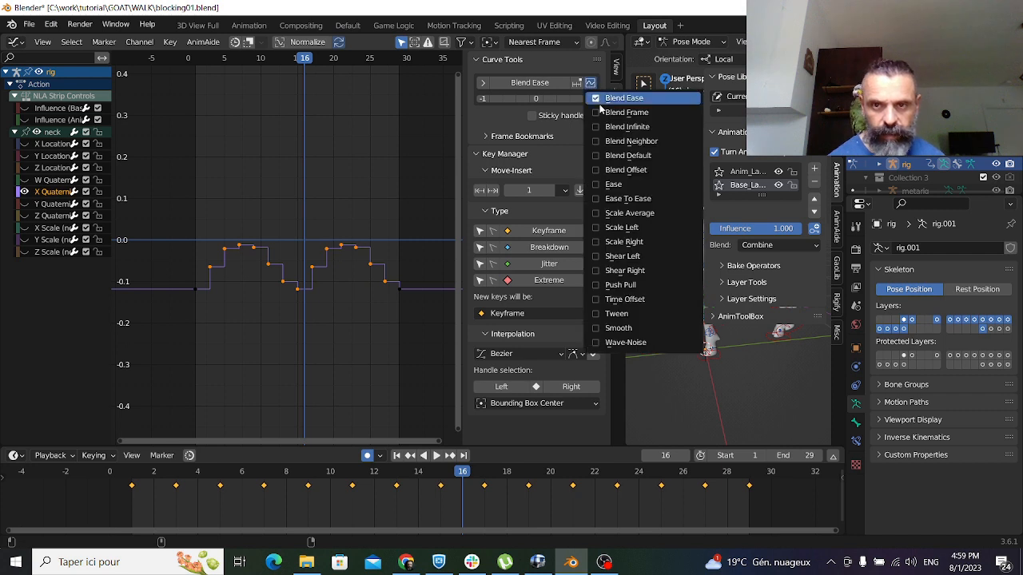
click(601, 110)
drag(560, 90, 560, 92)
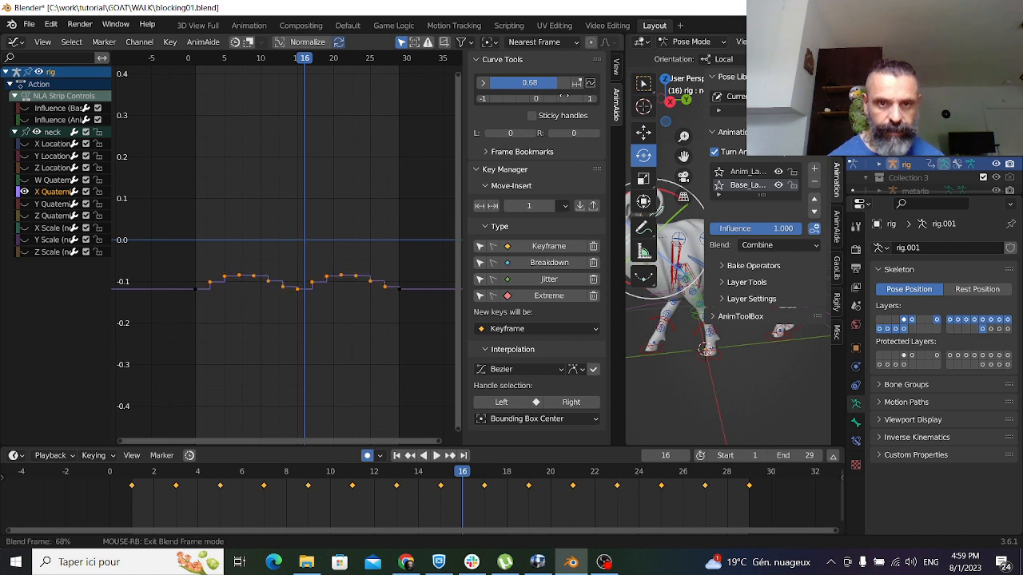
click(563, 95)
Scrub and play the walk cycle in an enlarged 3D view to examine the neck motion
drag(222, 477, 374, 478)
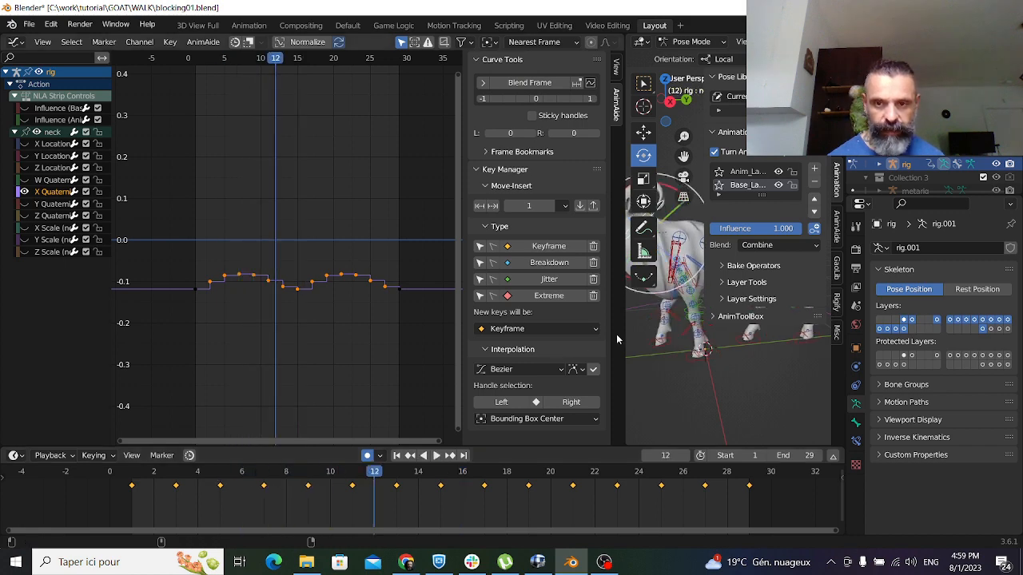
drag(626, 334, 392, 333)
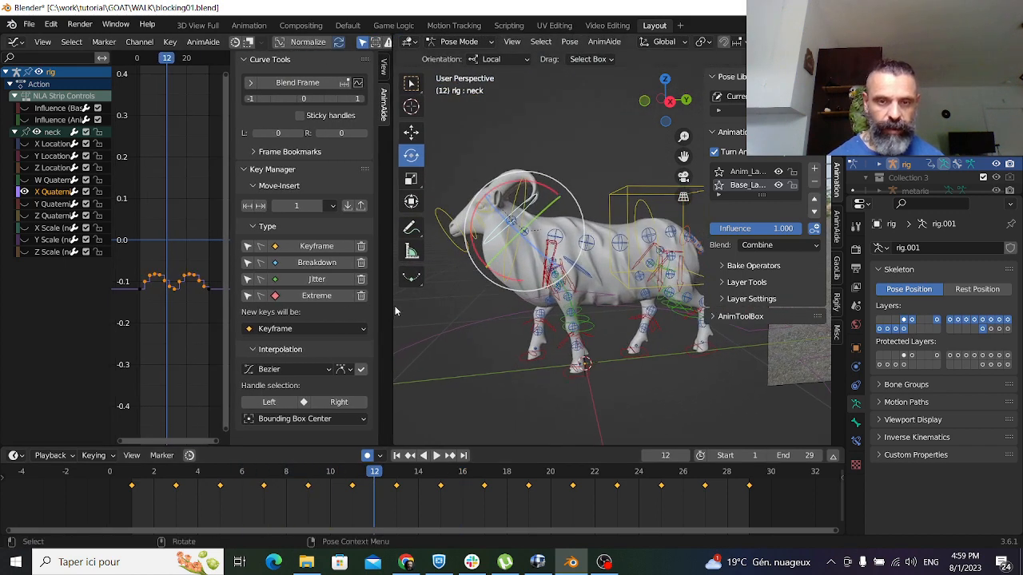
click(182, 480)
key(space)
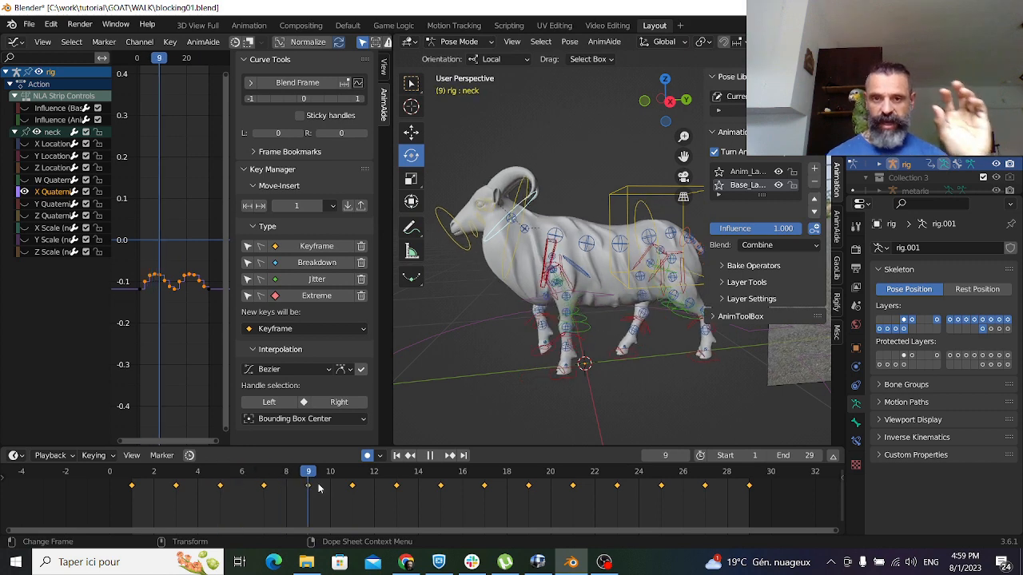
key(space)
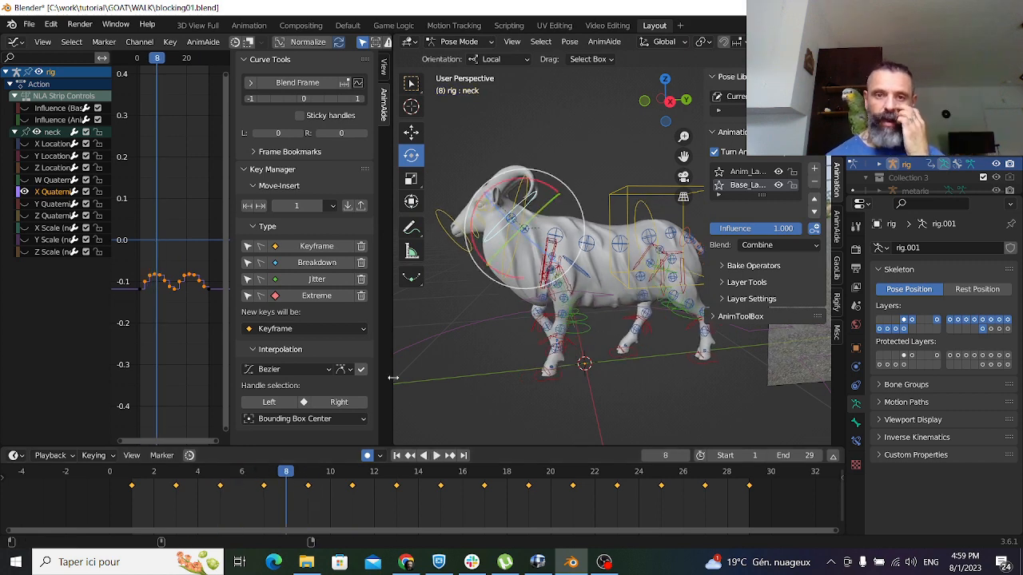
Select the head control and isolate its X Quaternion Rotation curve in the Graph Editor
click(448, 219)
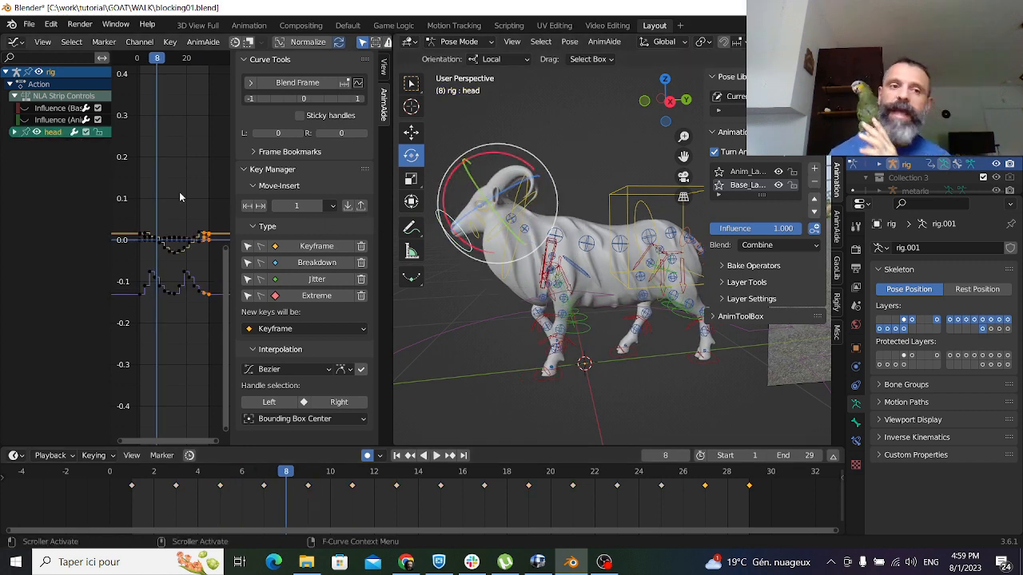
click(13, 133)
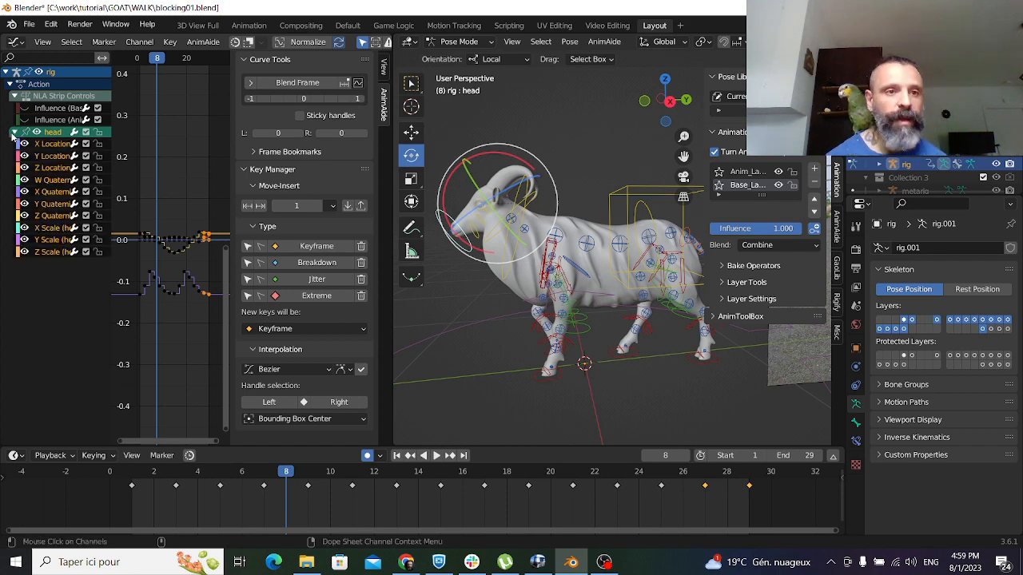
click(44, 193)
key(shift+h)
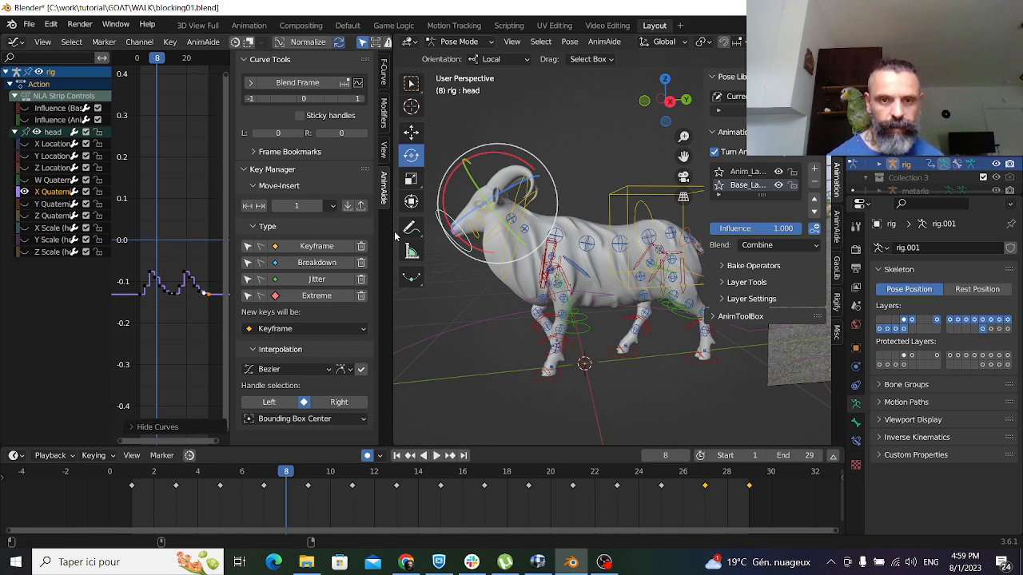
Apply Blend Frame to the head's X Quaternion Rotation keys from frame 3 to 27, lowering both peaks to about -0.12
drag(392, 232, 742, 263)
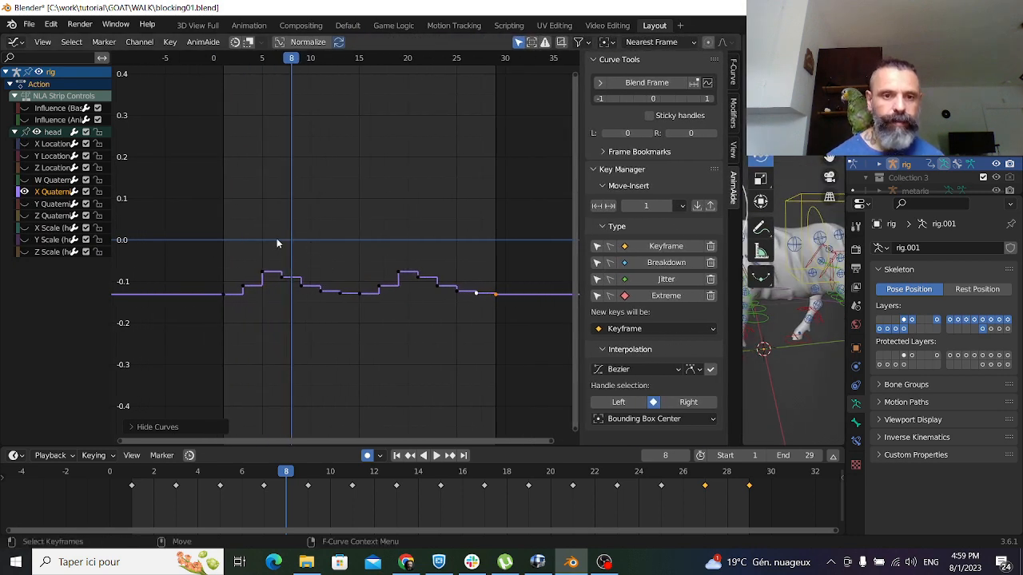
drag(238, 226, 480, 338)
key(KP_Decimal)
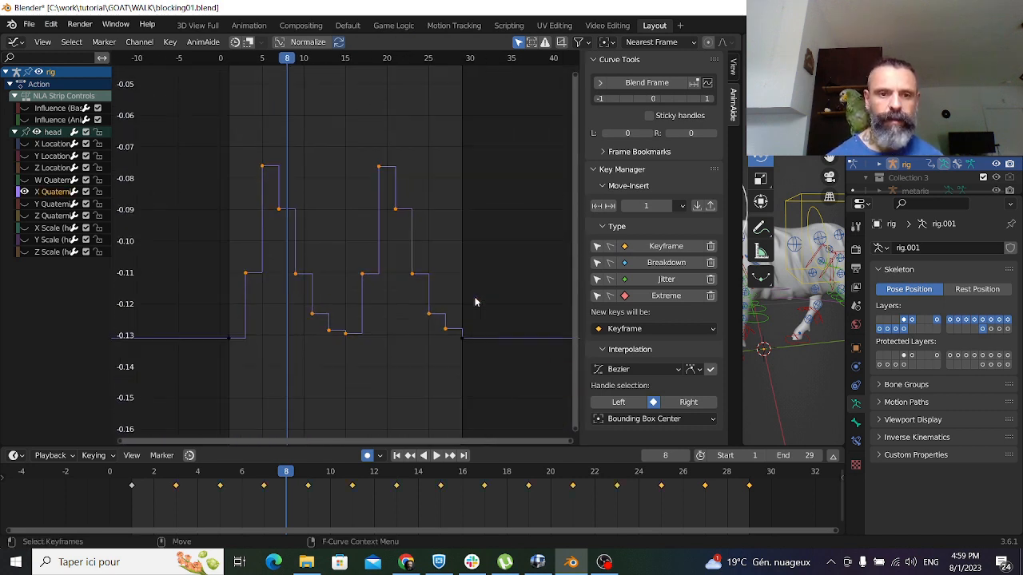
click(637, 88)
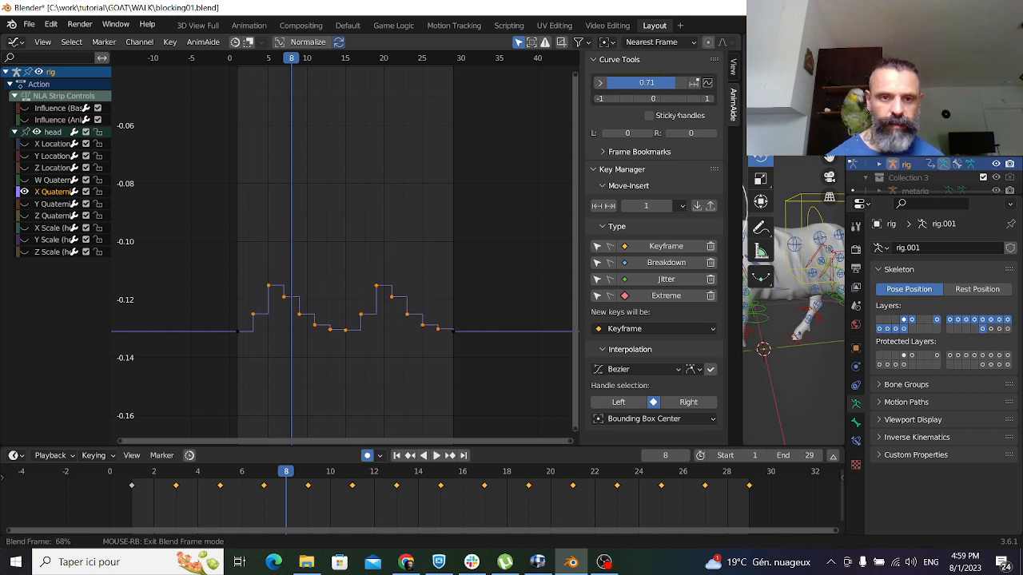
right_click(678, 116)
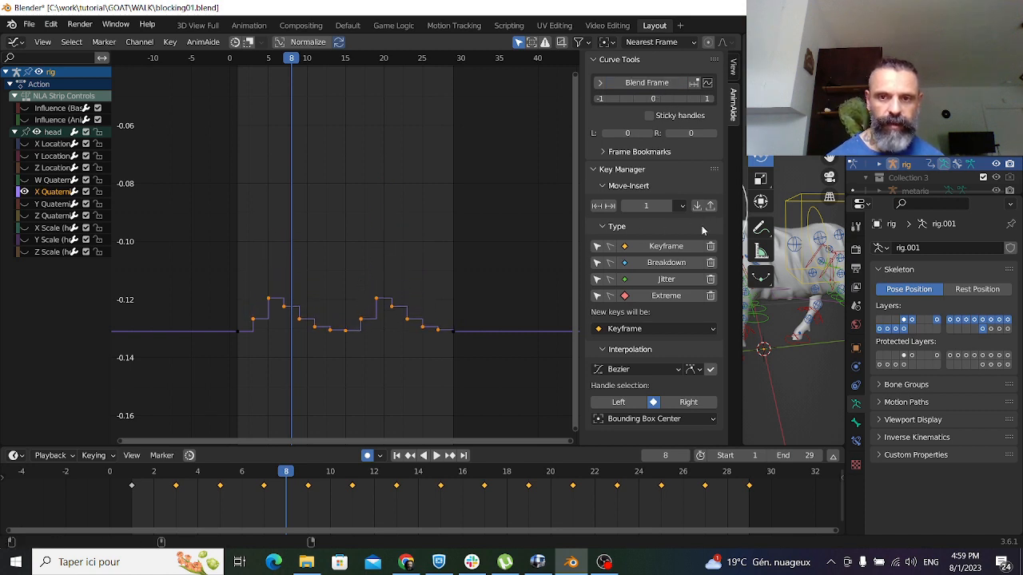
Enlarge the 3D view and play the walk cycle to examine the head motion
drag(739, 218, 233, 297)
key(space)
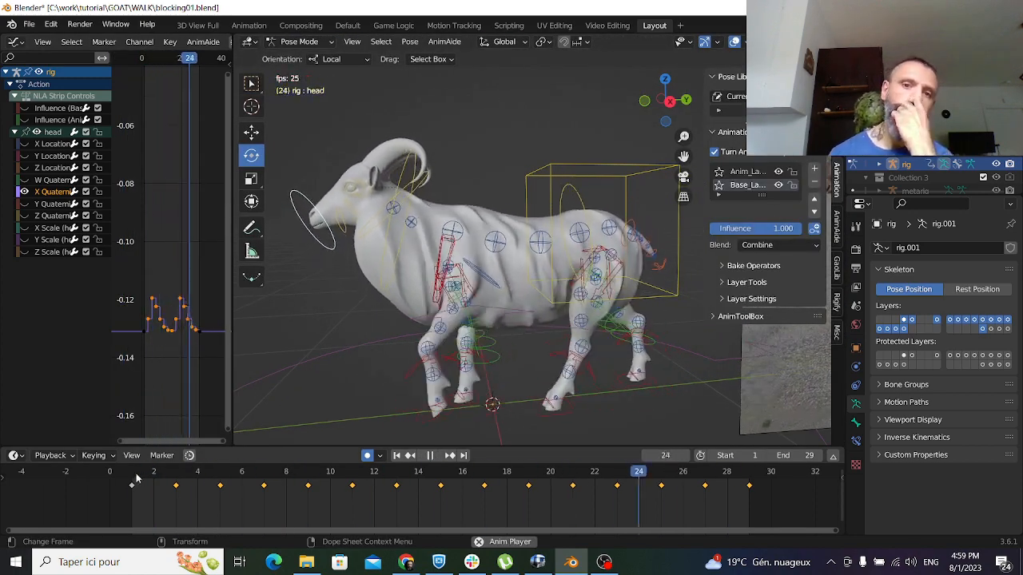
key(space)
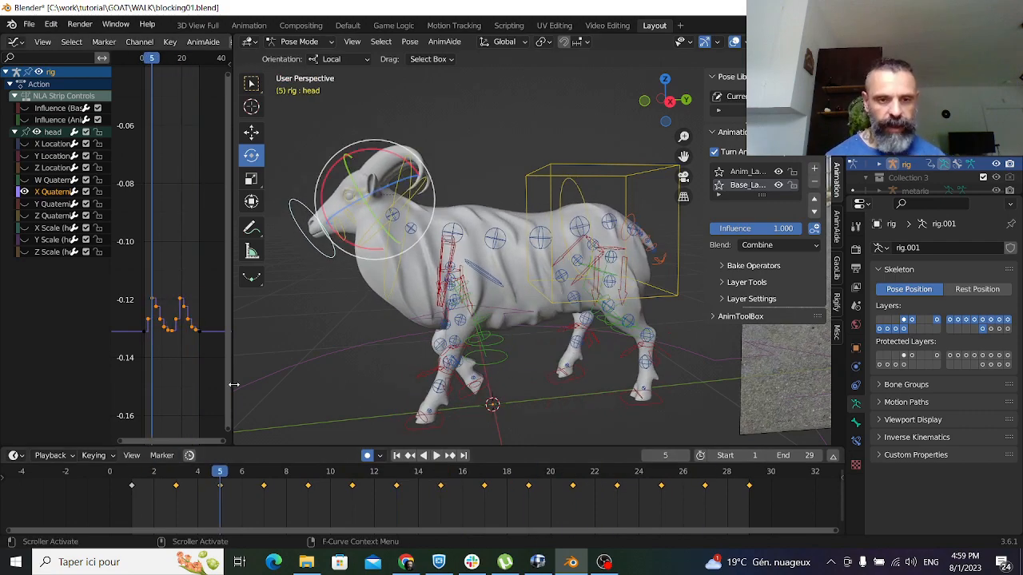
Try a further Blend Frame on the head's X Quaternion Rotation keys, flattening both peaks to about -0.125
drag(231, 373, 831, 371)
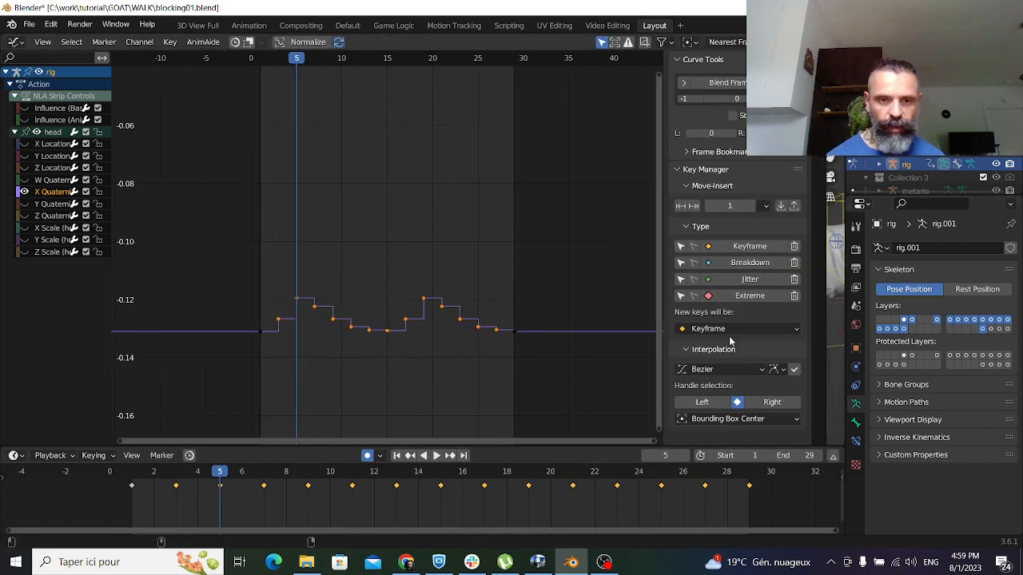
click(440, 246)
drag(277, 253, 501, 385)
click(721, 86)
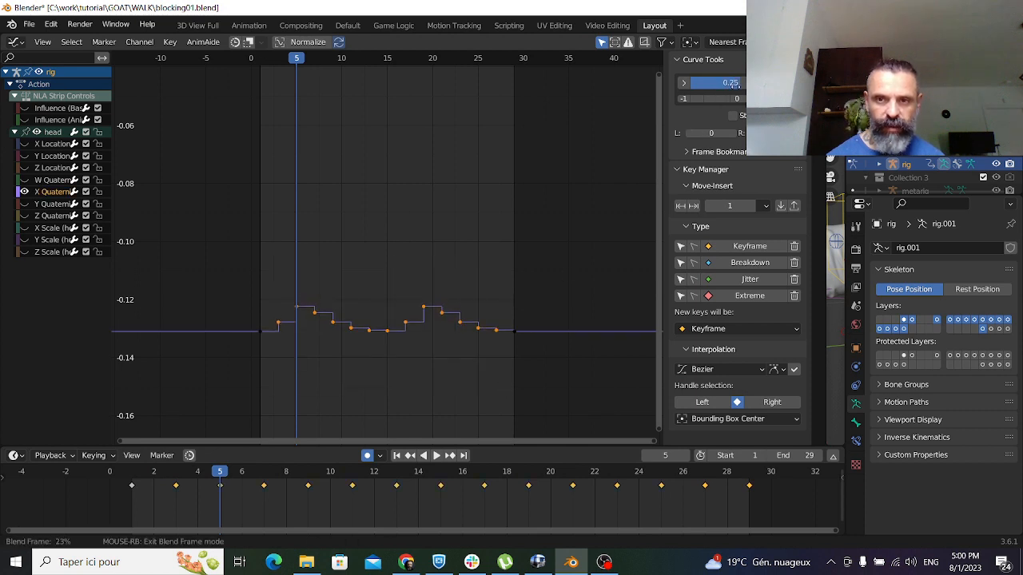
click(692, 81)
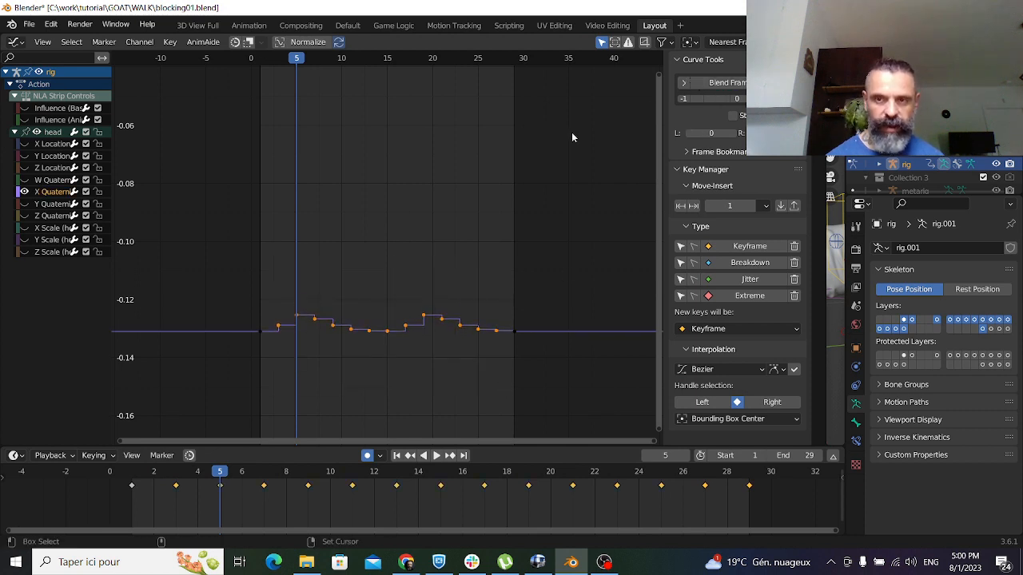
Undo the last Blend Frame changes on the head's X Quaternion Rotation curve
key(ctrl+z)
click(470, 200)
key(ctrl+z)
key(ctrl+z)
key(ctrl+z)
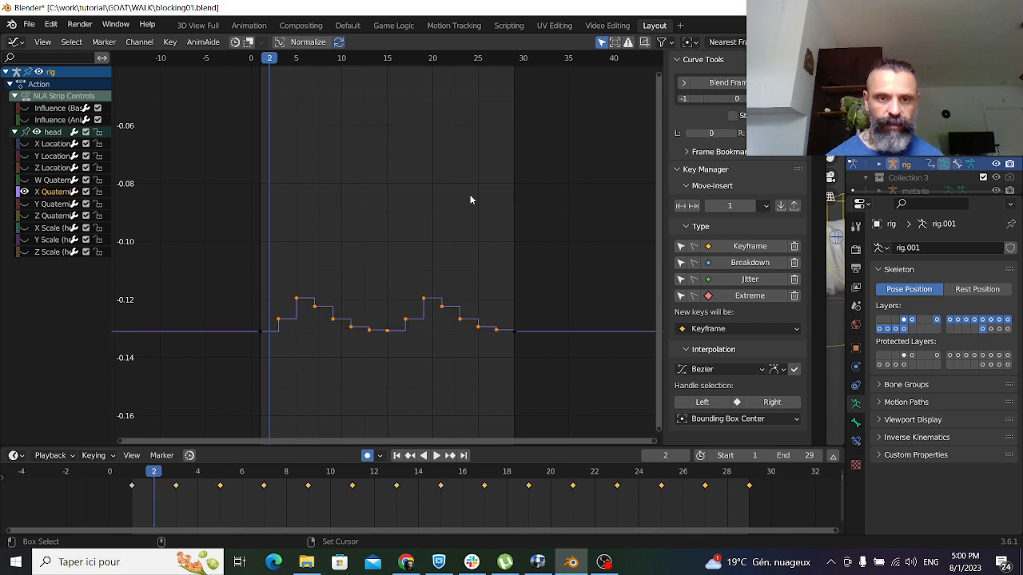
Restore the head curve to its state before the first Blend Frame and reselect its keys from frame 3 to 27
drag(257, 153, 504, 335)
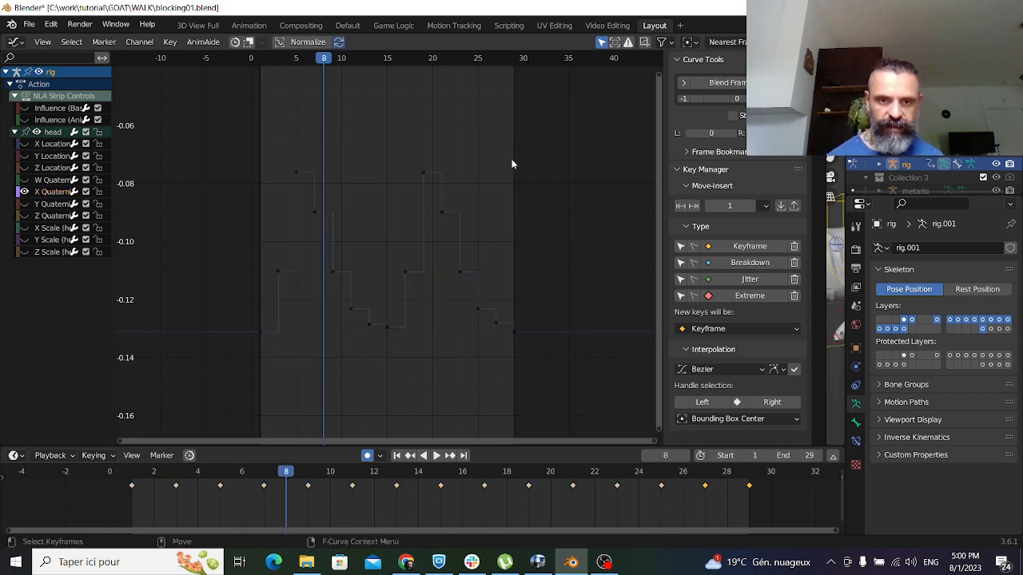
drag(493, 143, 278, 385)
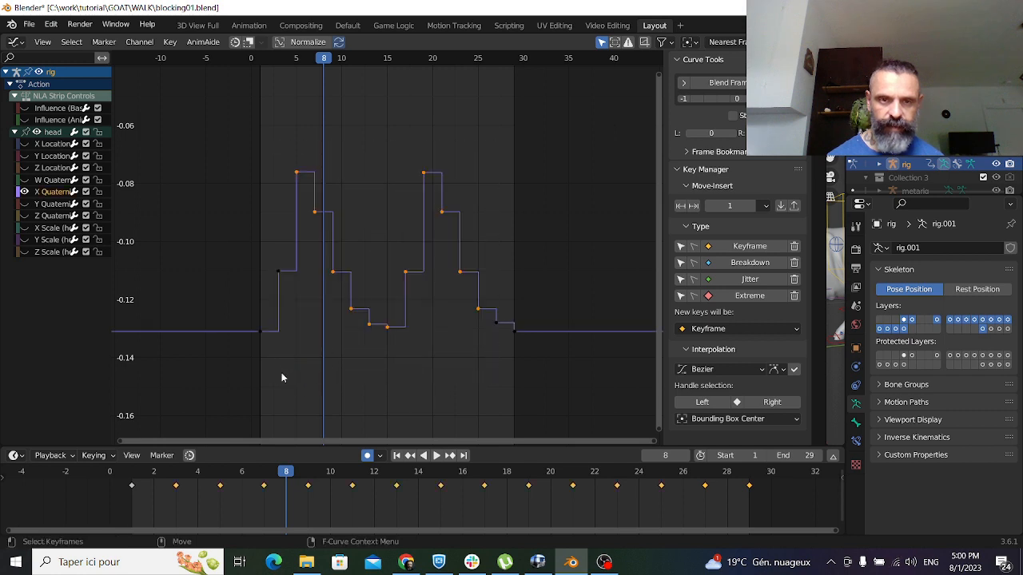
click(524, 139)
drag(506, 126, 274, 385)
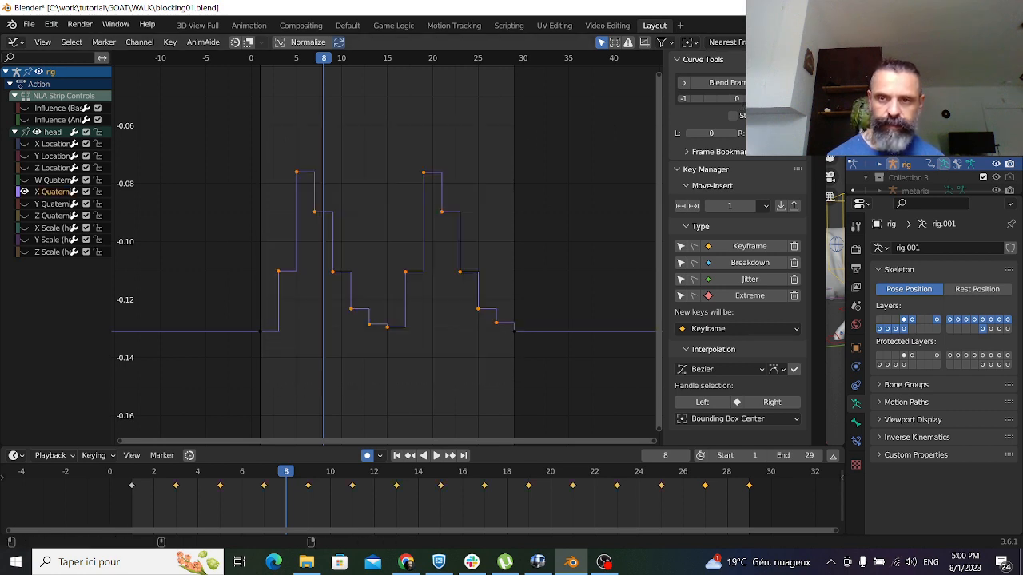
Lower both peaks of the head's X Quaternion Rotation curve to about -0.10 with Blend Frame and enlarge the 3D view
click(704, 87)
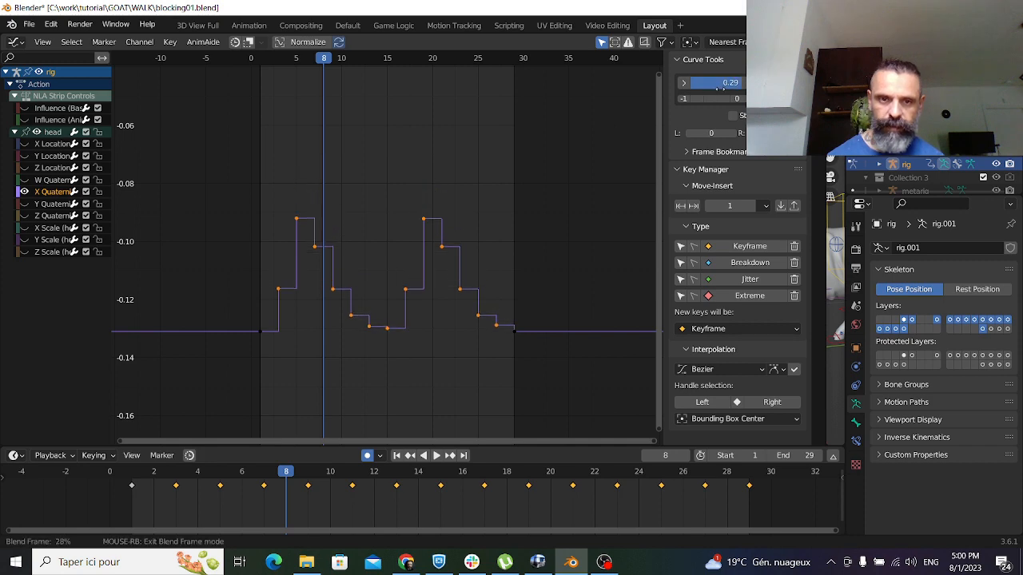
right_click(731, 94)
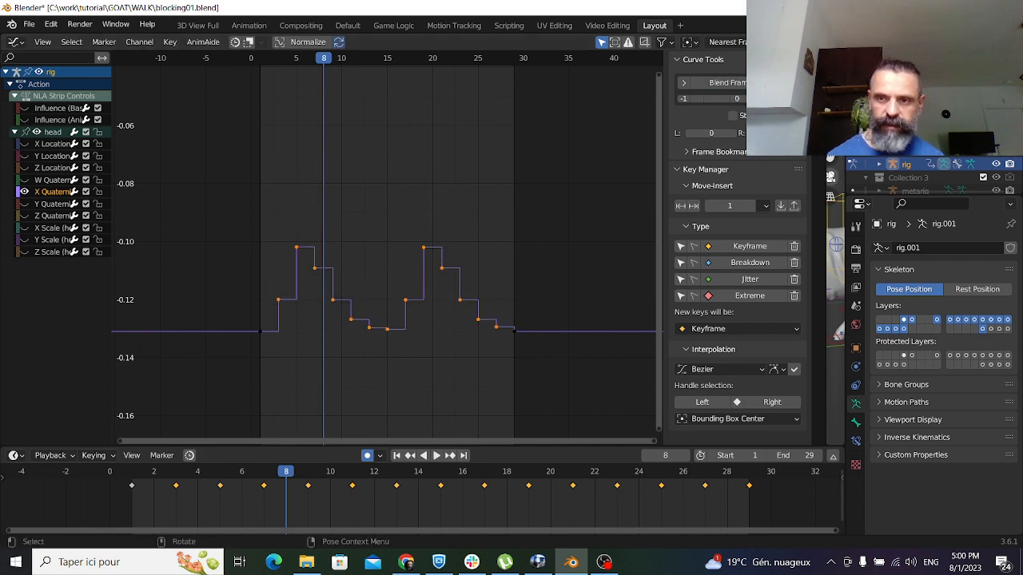
drag(829, 98, 256, 98)
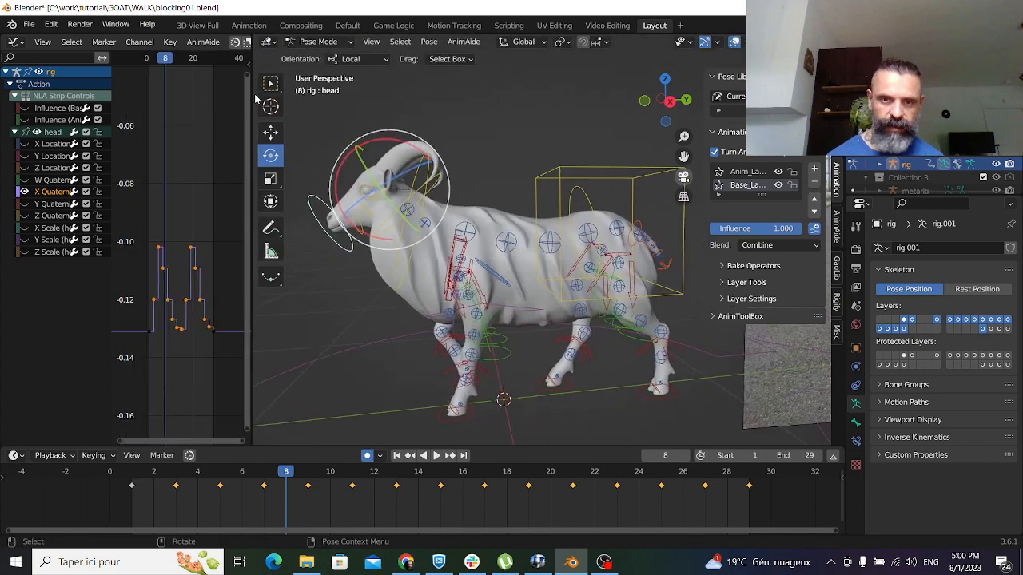
Play the walk cycle with the viewport overlays hidden and examine the body and head motion from several angles
key(space)
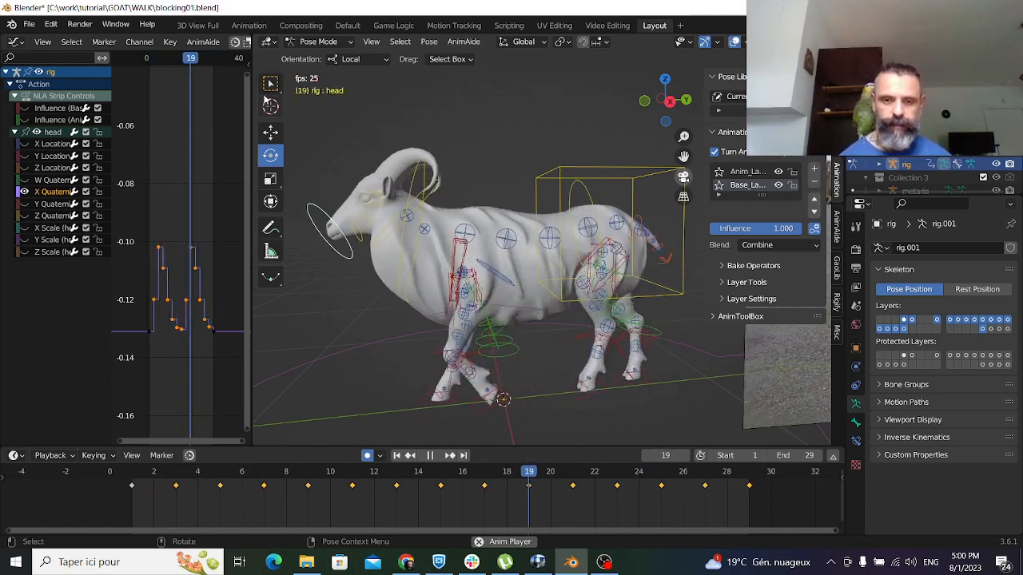
scroll(357, 233, down, 3)
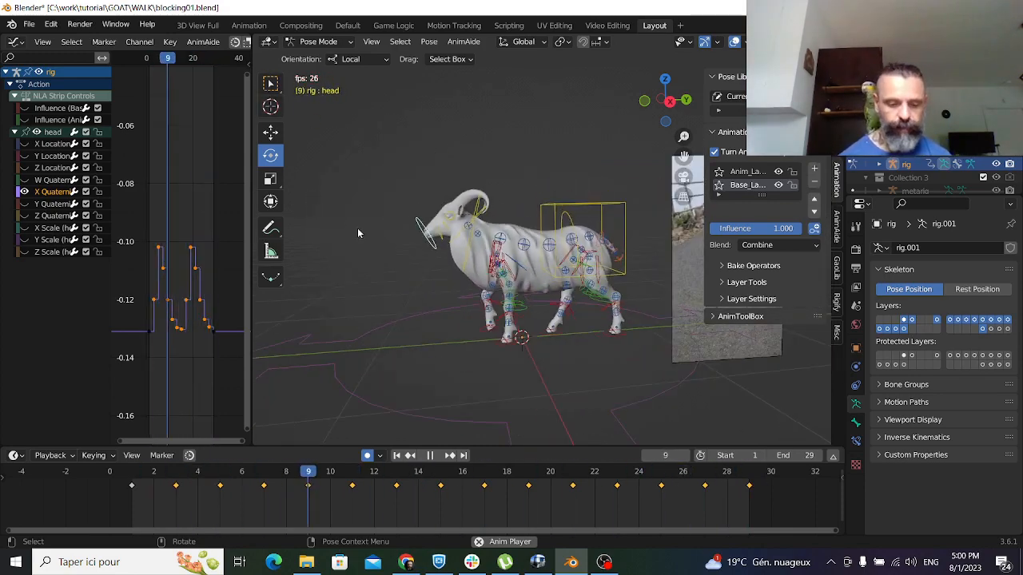
middle_drag(358, 236, 424, 239)
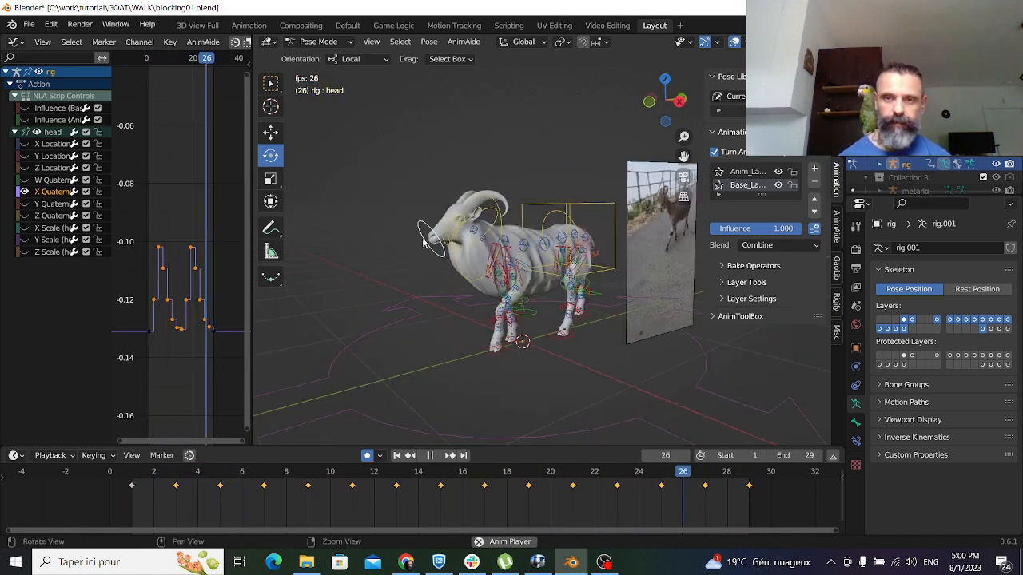
key(shift+alt+z)
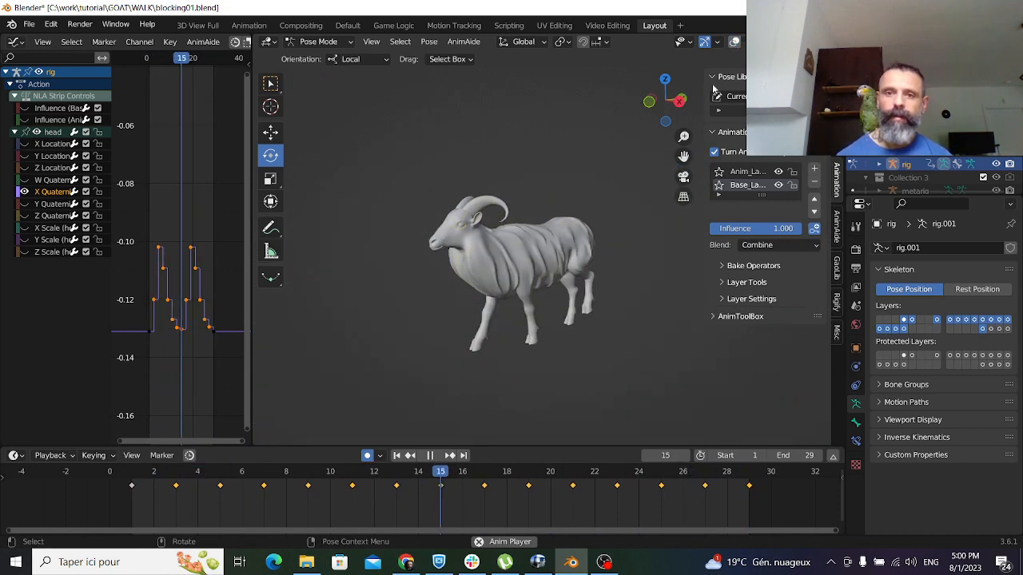
scroll(589, 245, up, 2)
middle_drag(589, 244, 549, 247)
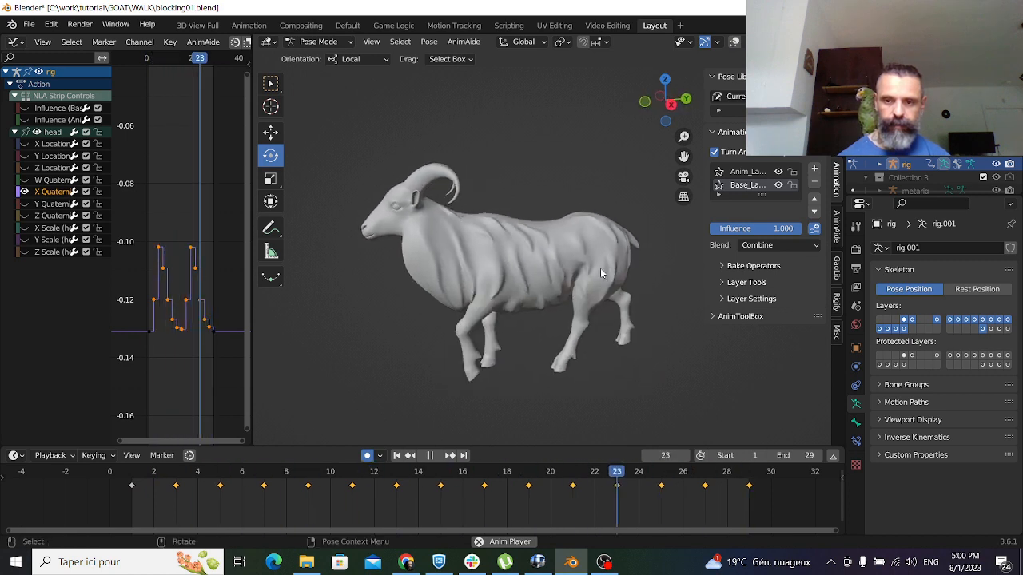
Set the end frame of the animation range to 28
double_click(818, 455)
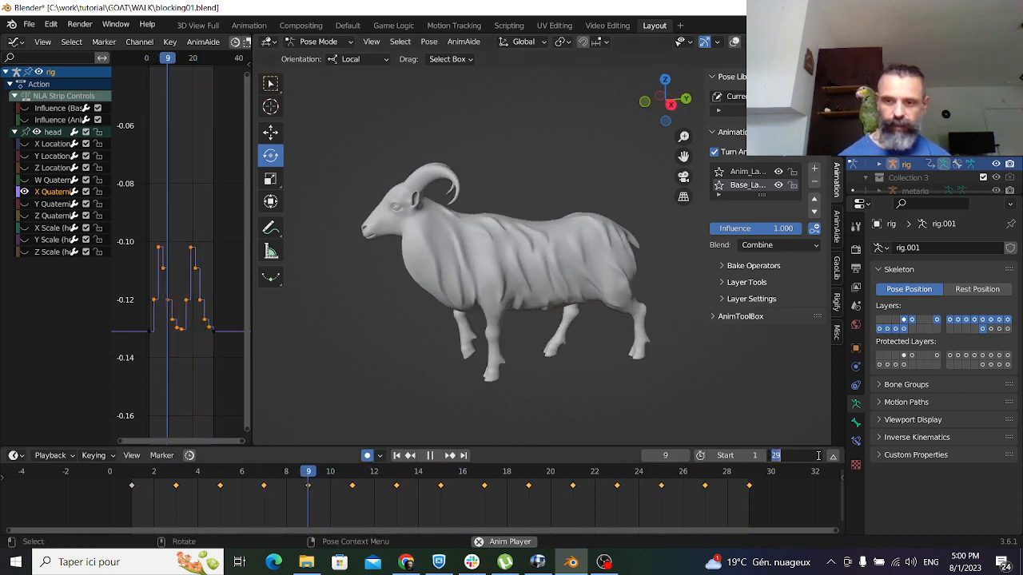
text(28)
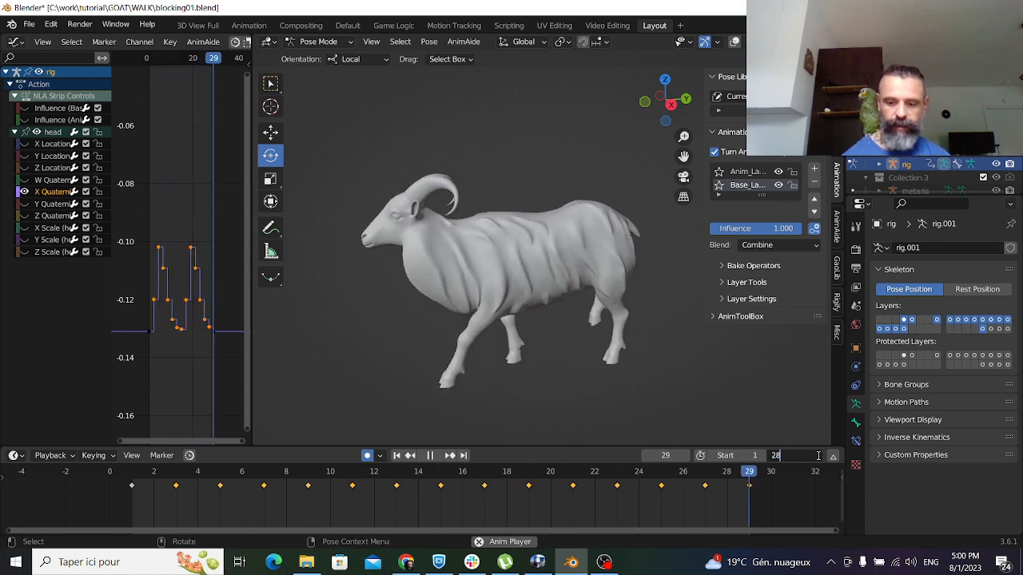
key(Return)
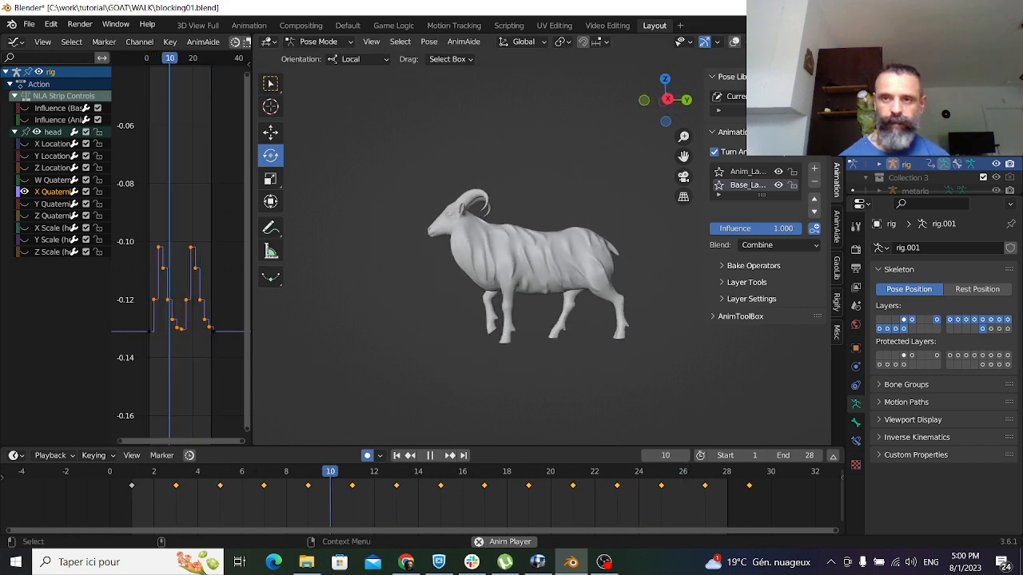
Preview the walk loop in the viewport with rendered shading, stop the playback and save the file
key(z)
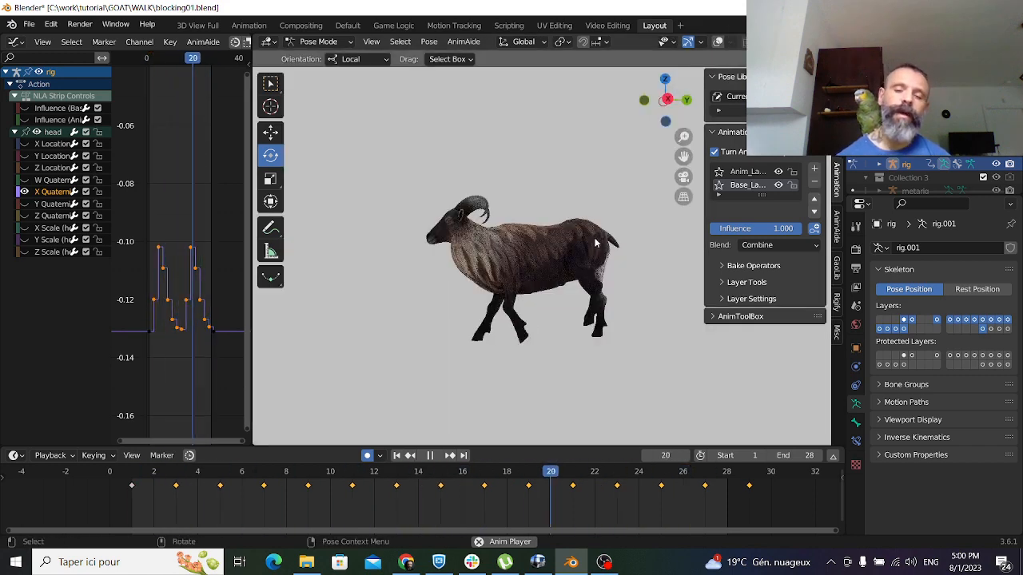
middle_drag(581, 277, 644, 281)
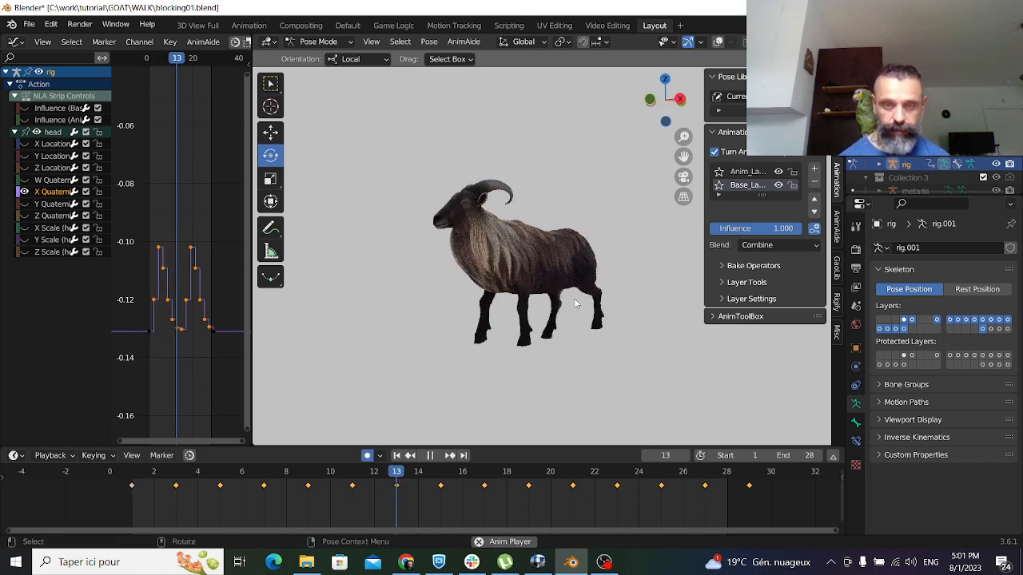
scroll(574, 304, up, 2)
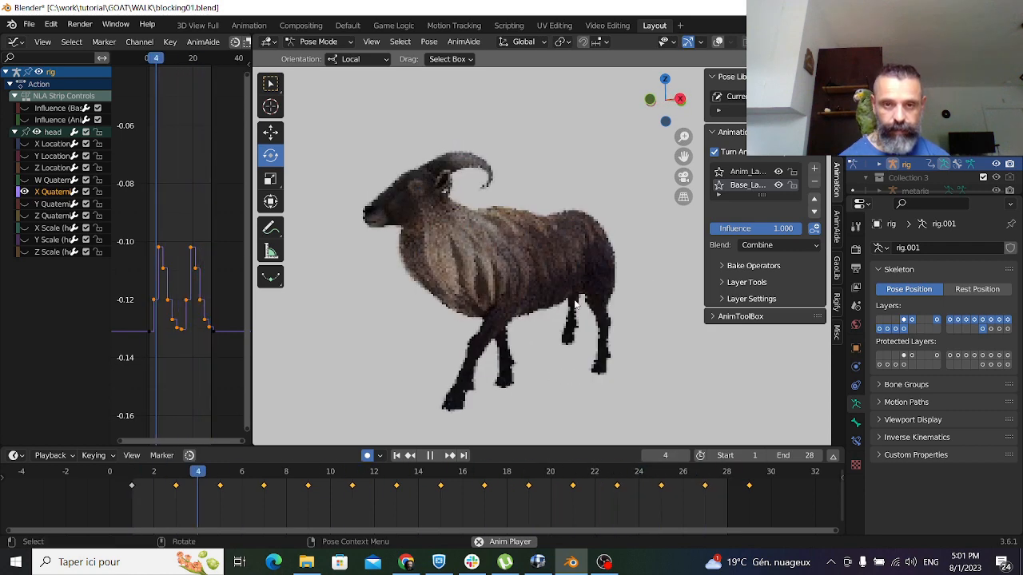
key(space)
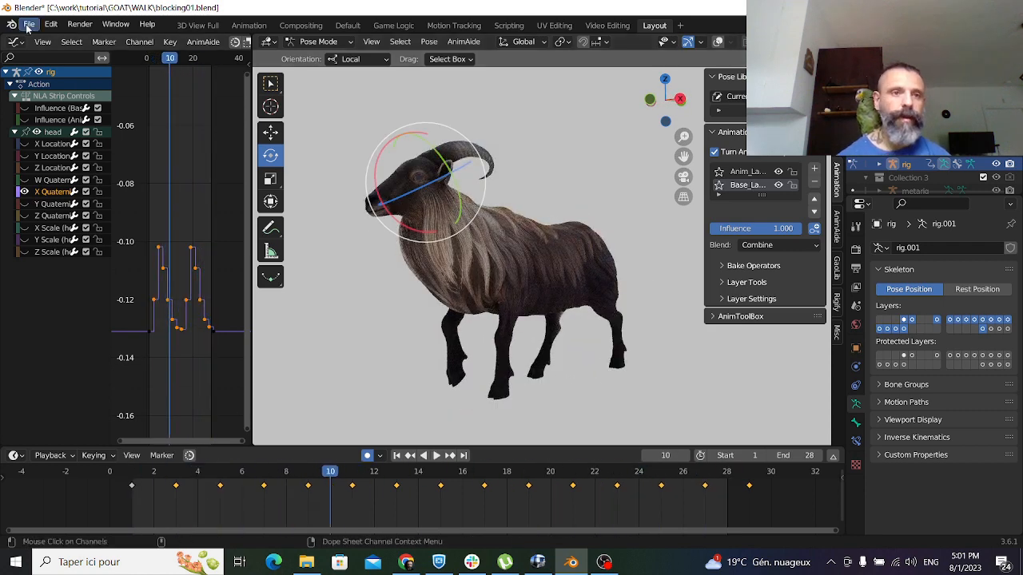
click(29, 25)
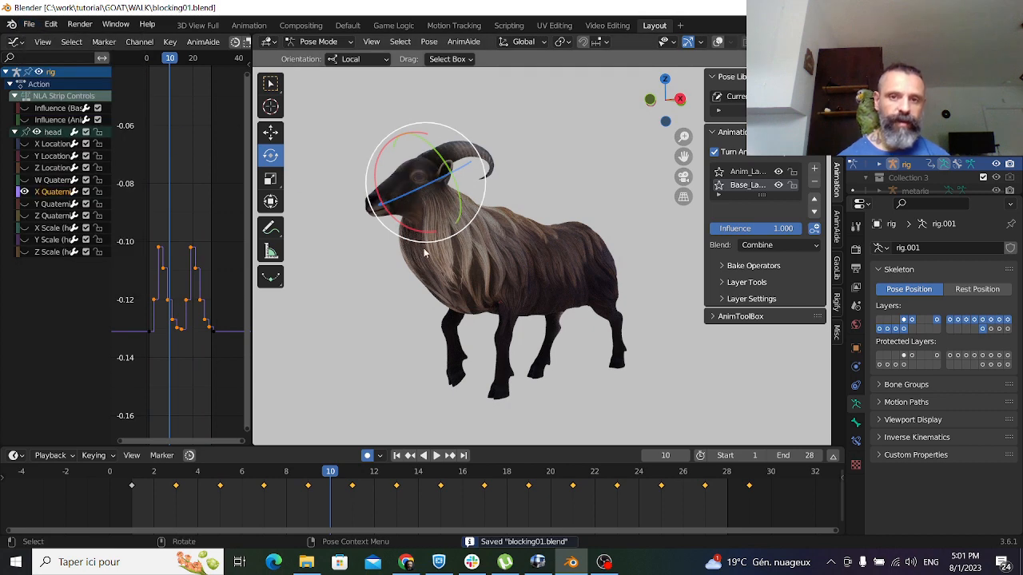
Try a viewport render of the animation with the current output settings and close the render window
scroll(423, 253, down, 1)
alt+drag(418, 257, 579, 289)
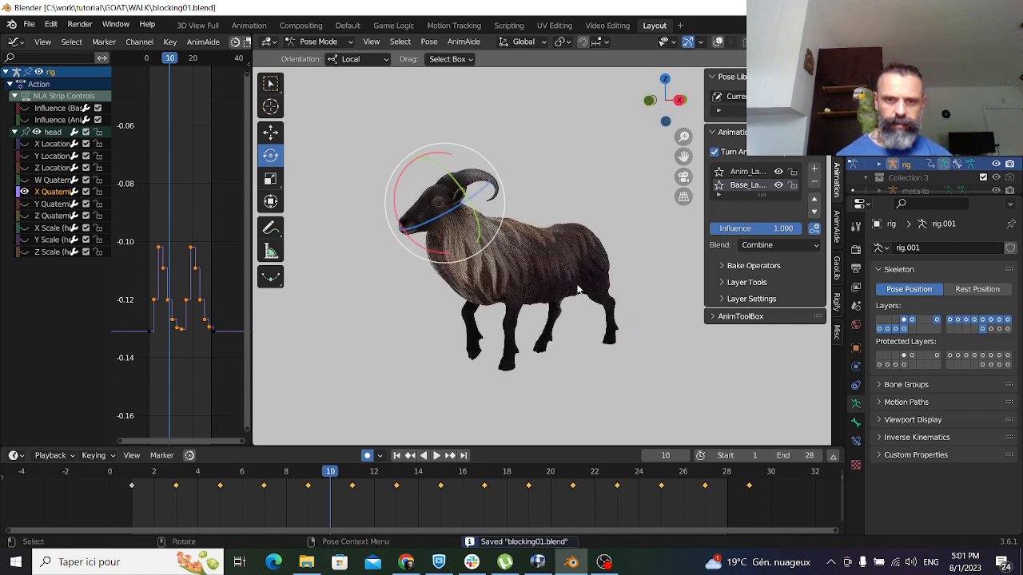
click(369, 42)
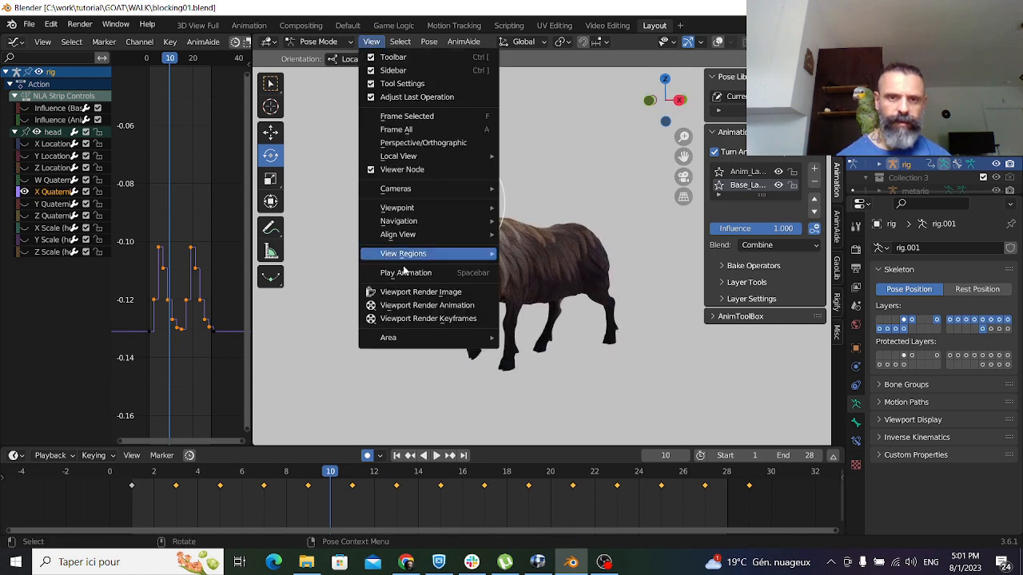
click(413, 307)
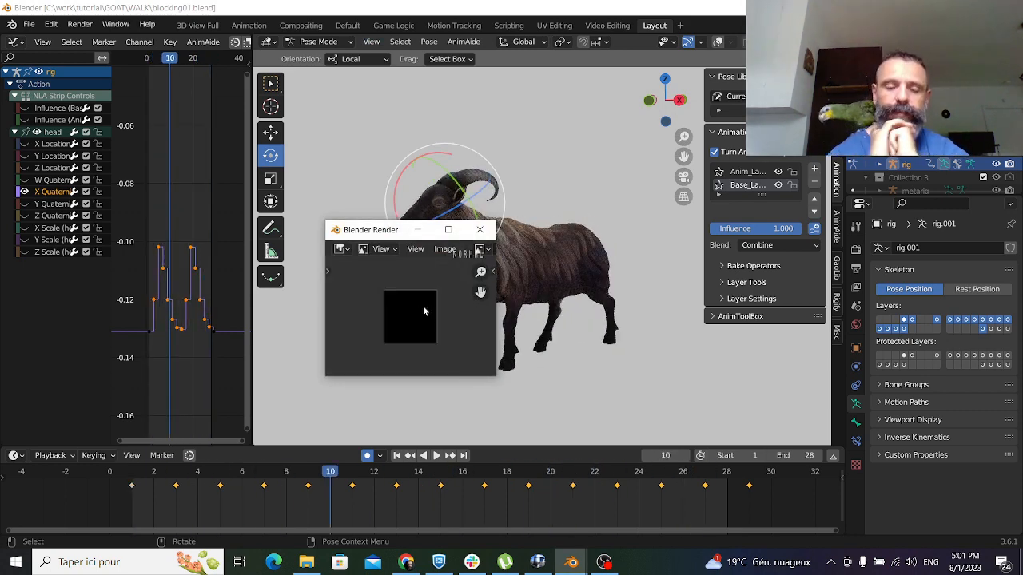
click(479, 229)
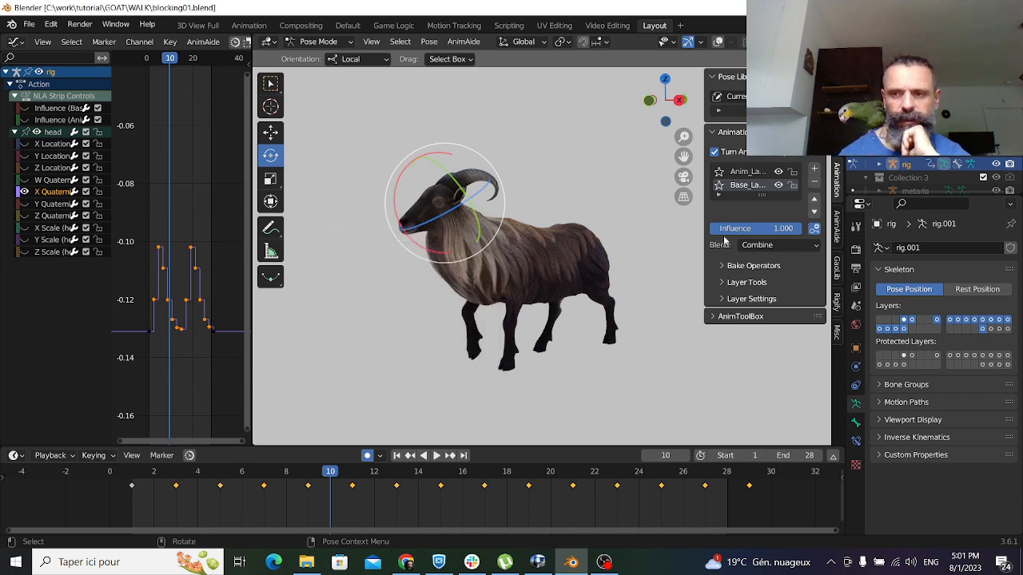
Set the scene's render engine to Eevee
click(854, 251)
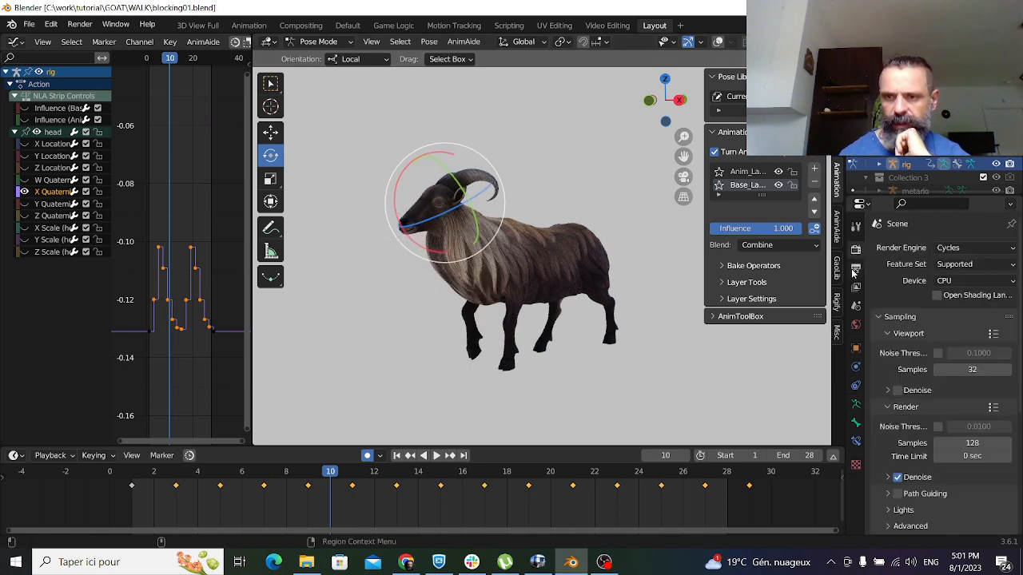
click(943, 249)
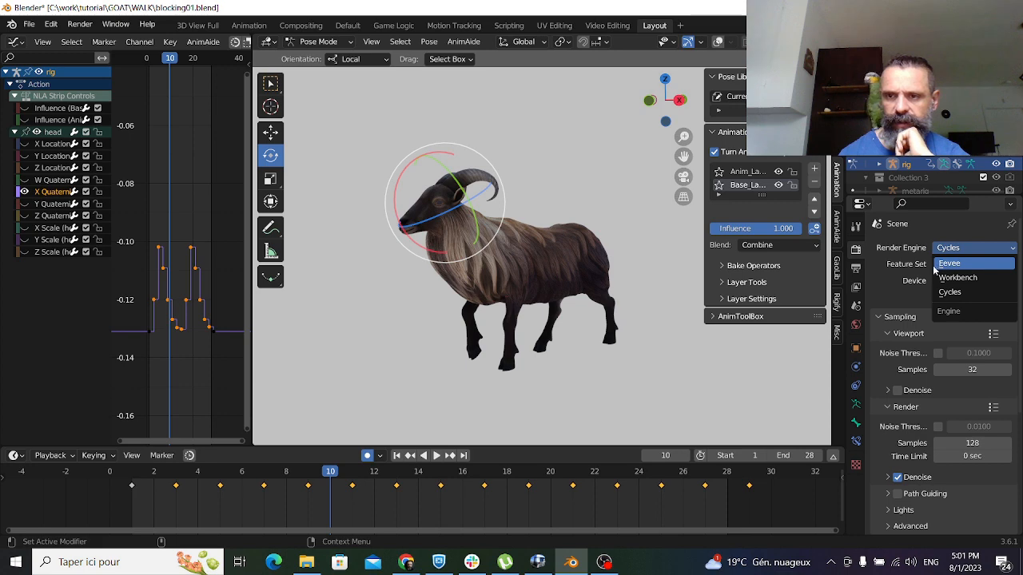
click(936, 264)
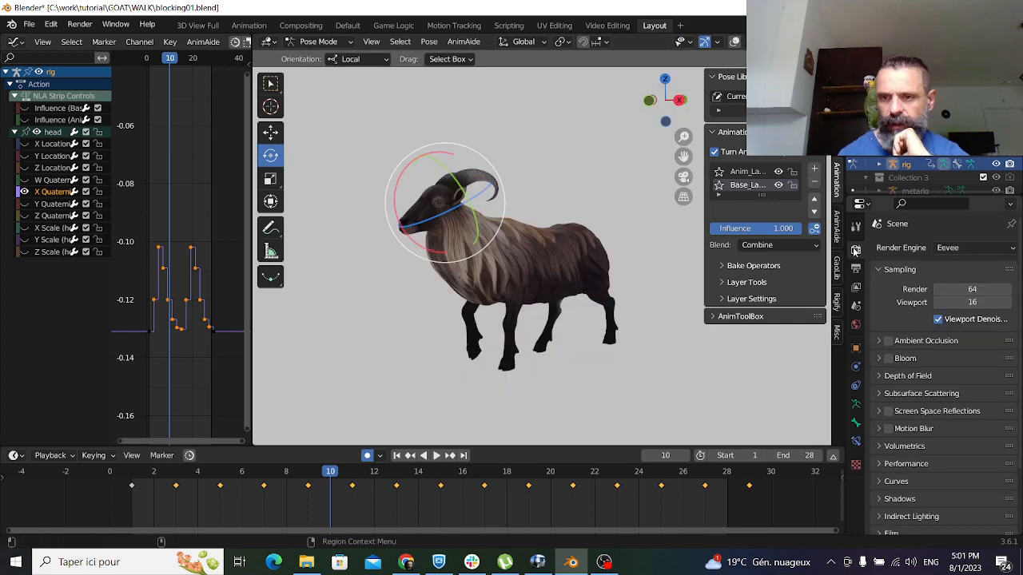
Apply the HDTV 1080p format preset to the output and run a viewport render of the animation
click(855, 269)
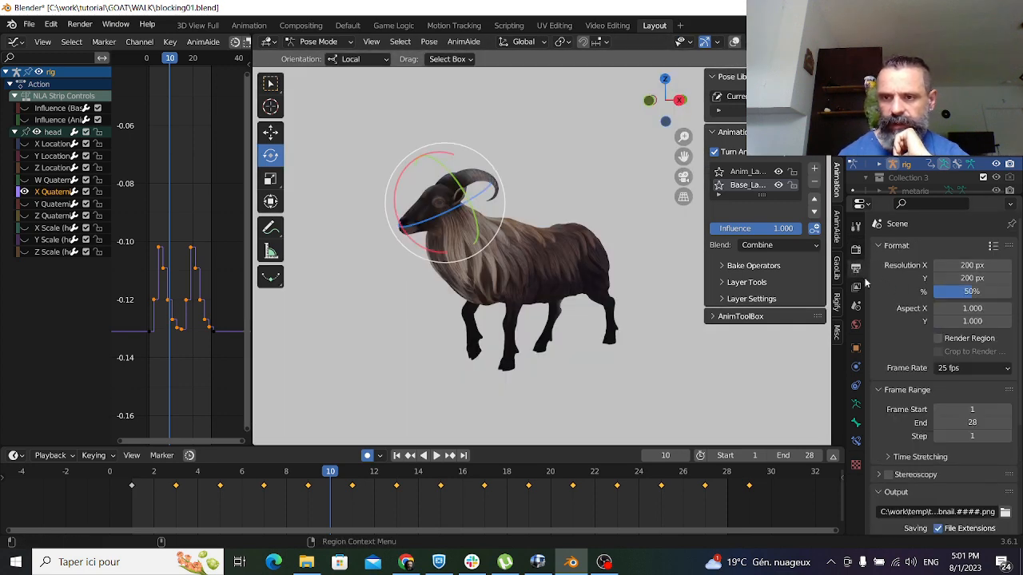
click(993, 247)
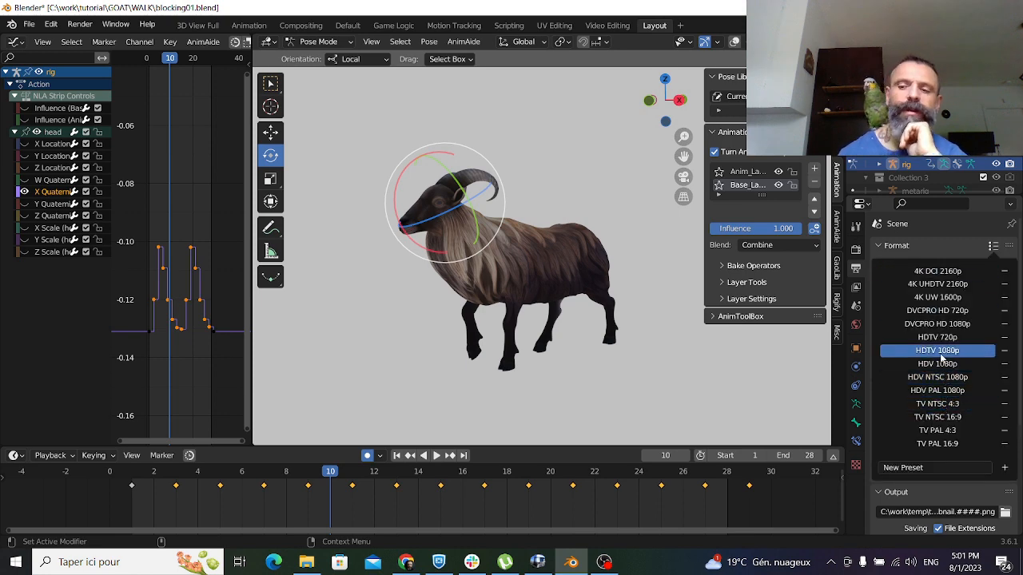
click(937, 351)
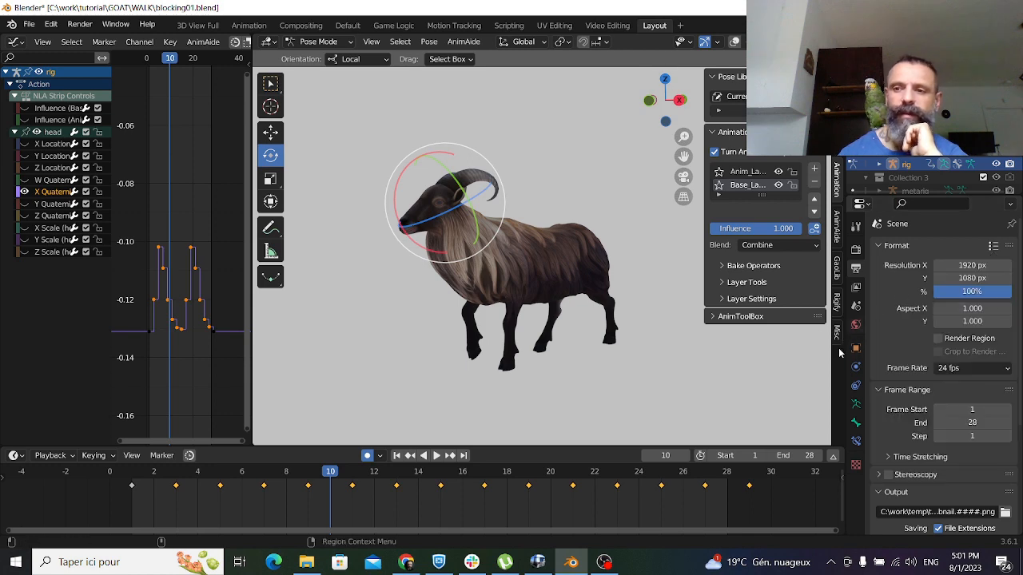
click(371, 41)
click(401, 308)
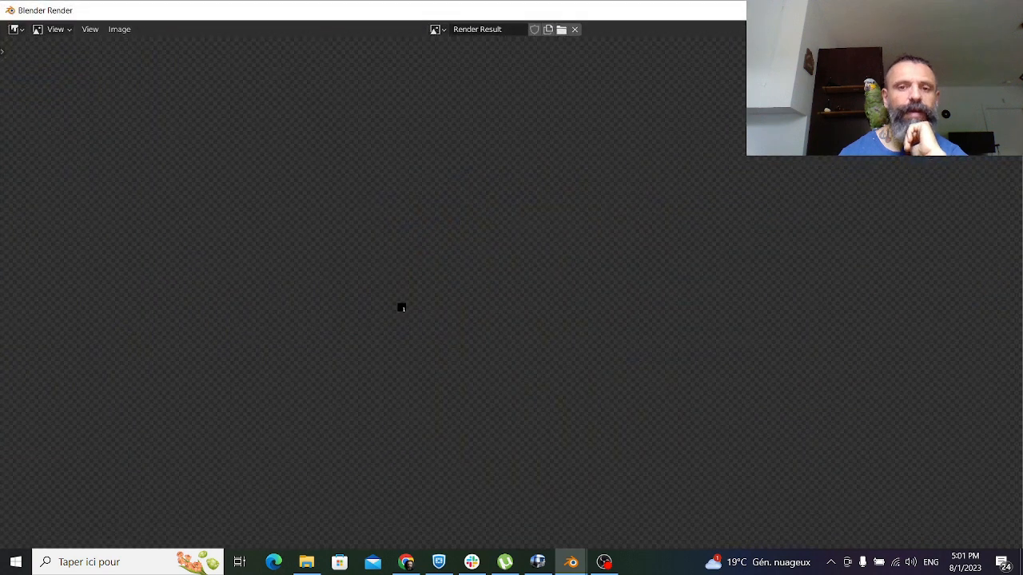
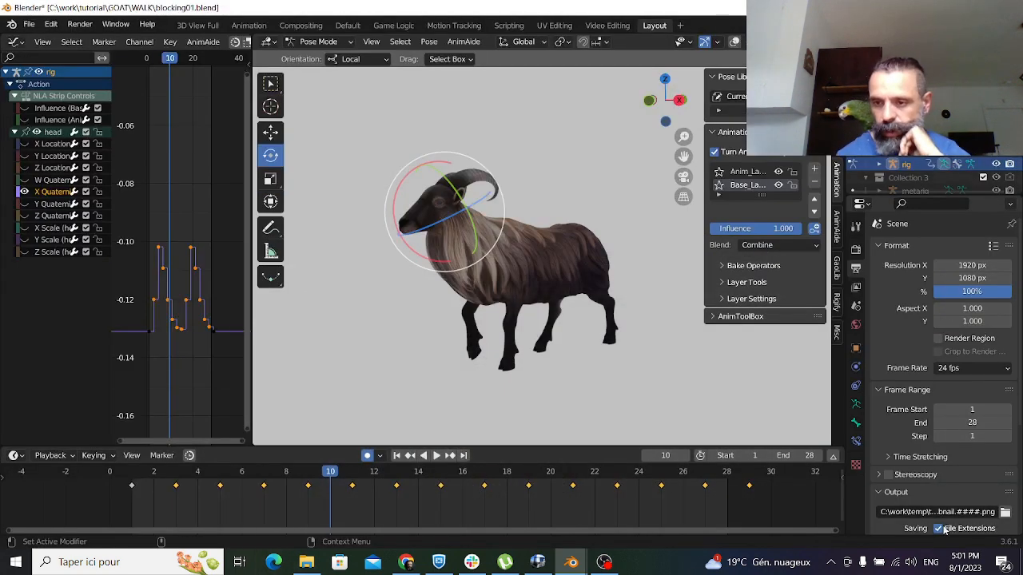
Set the output file format to FFmpeg Video
scroll(1004, 515, down, 5)
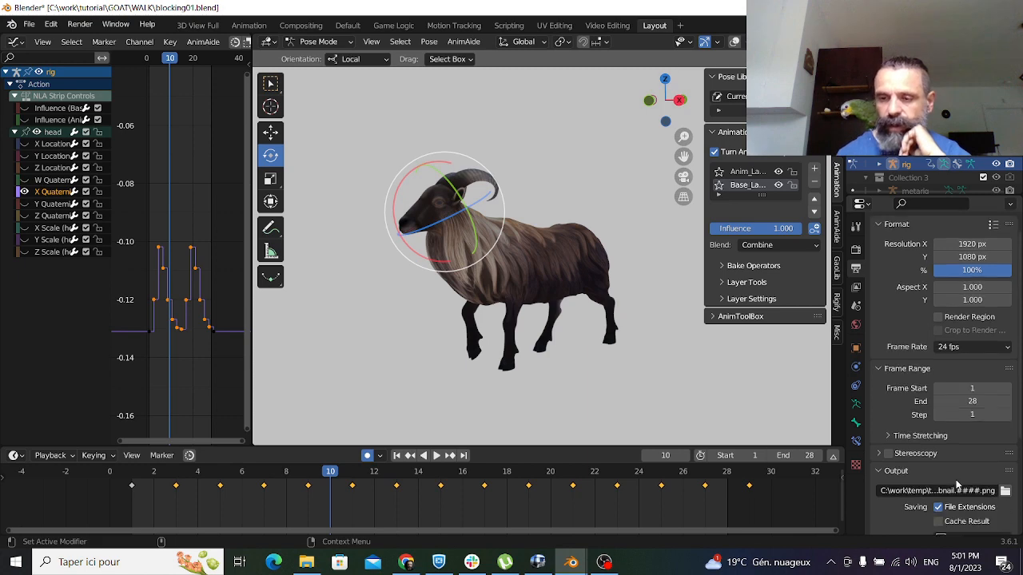
click(978, 411)
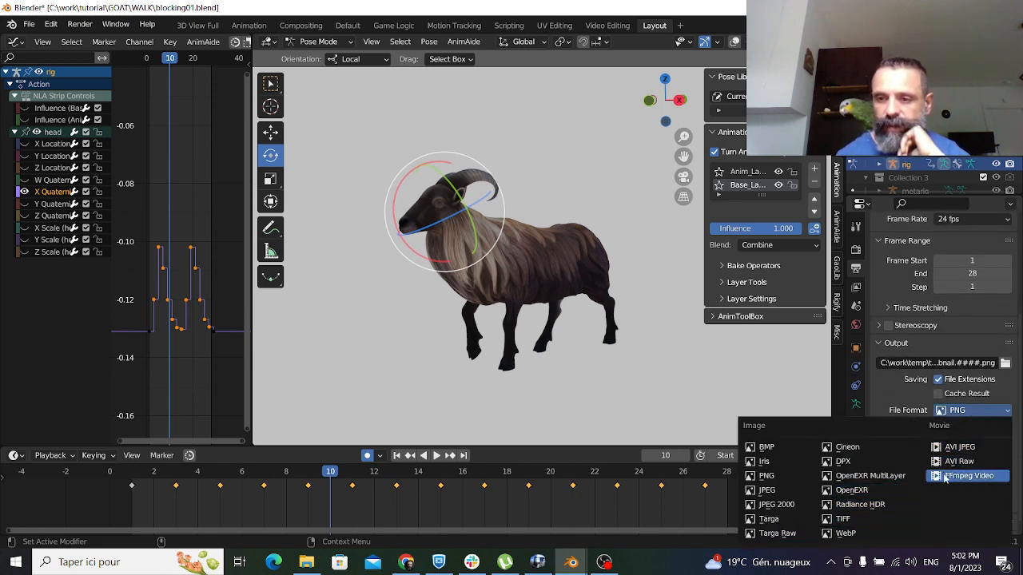
click(945, 476)
Set the render output file to playblast.mp4 in C:\work\temp and run a viewport render of the animation
click(1005, 391)
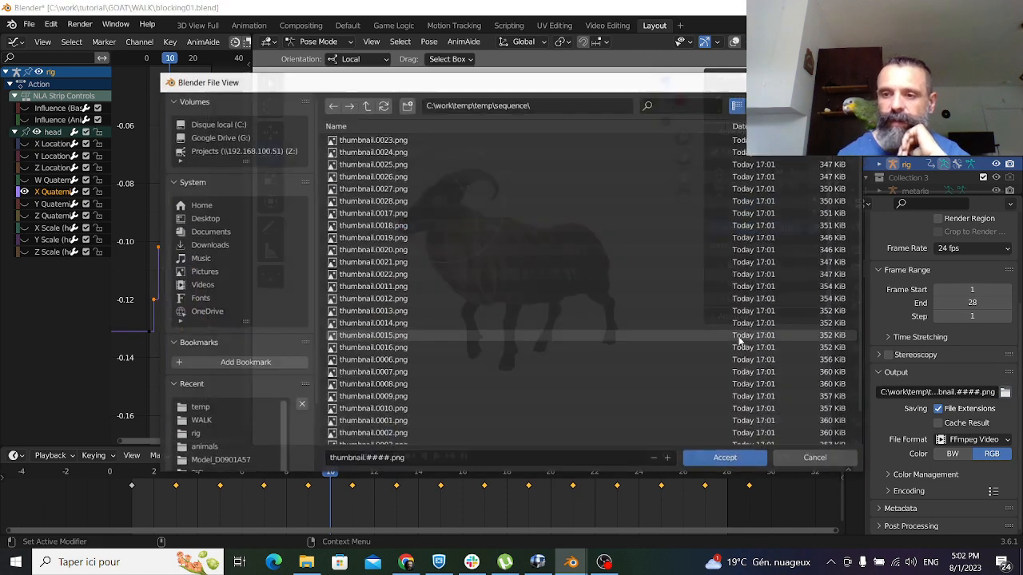
click(365, 106)
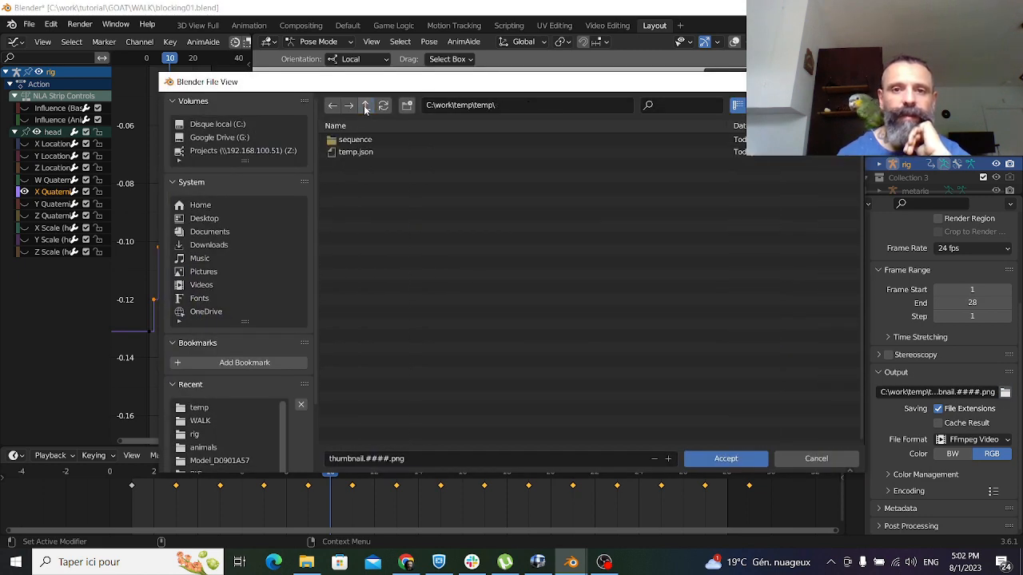
click(365, 106)
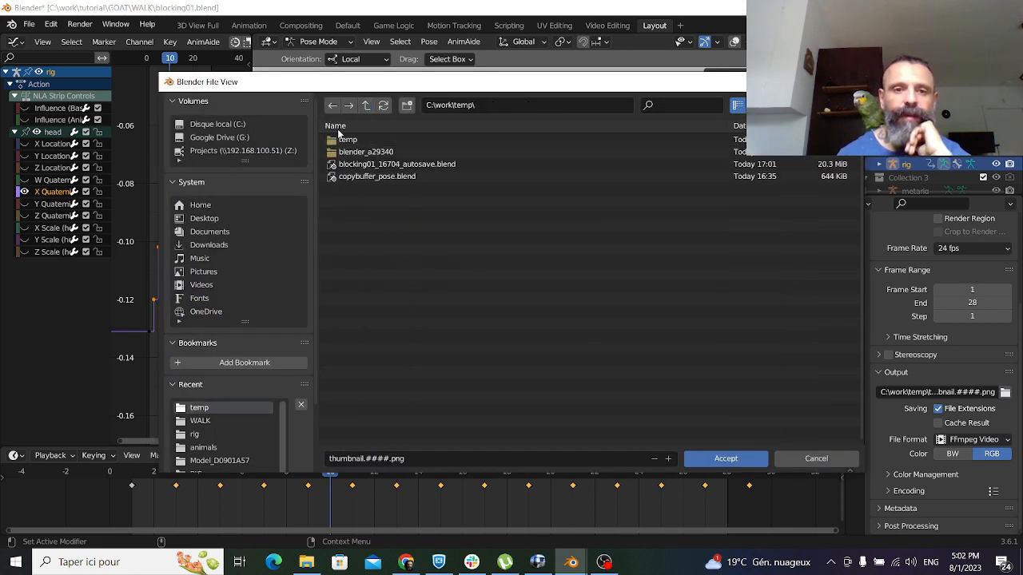
click(427, 458)
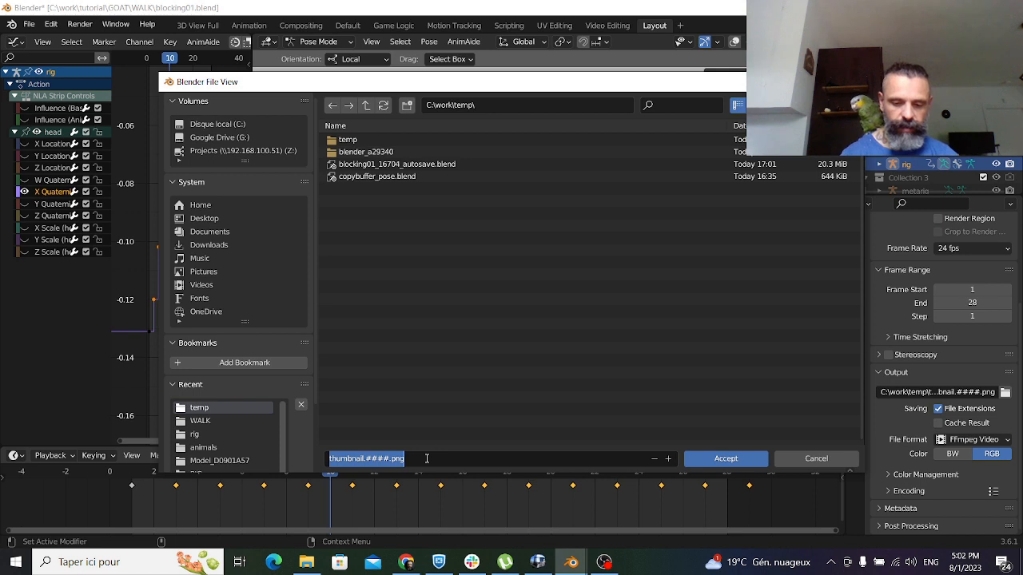
text(playblast.mp4)
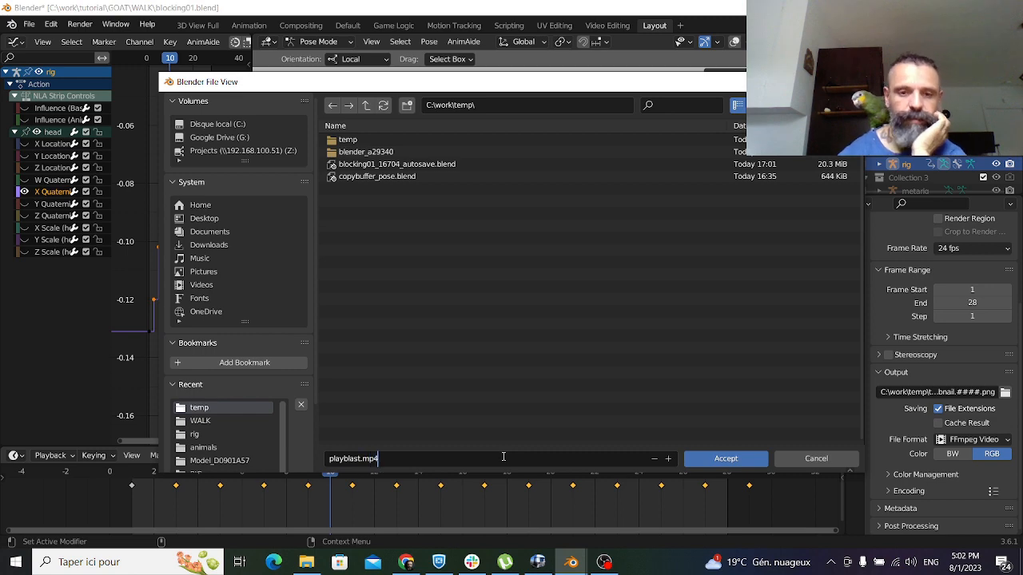
click(724, 458)
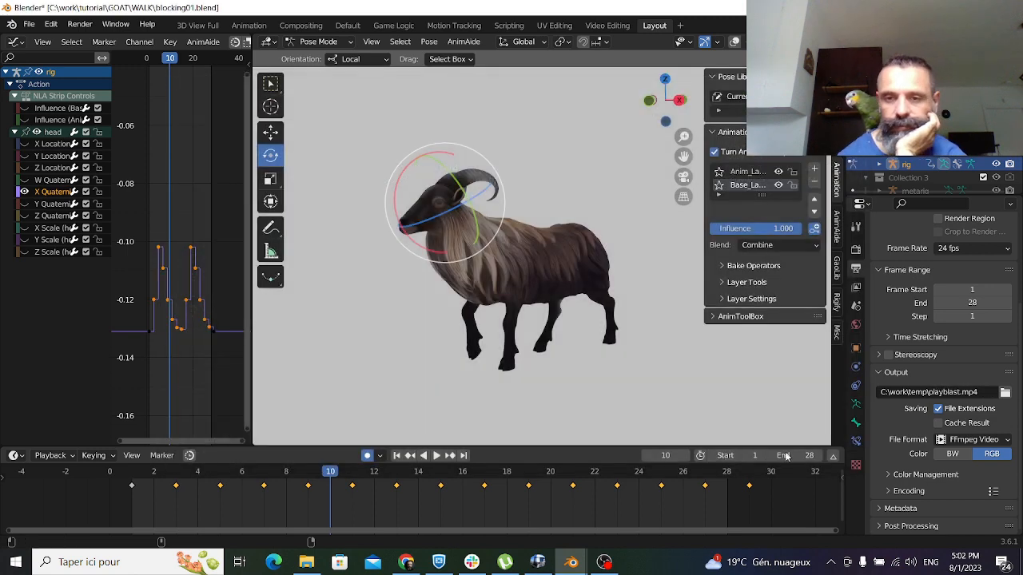
click(379, 41)
click(433, 306)
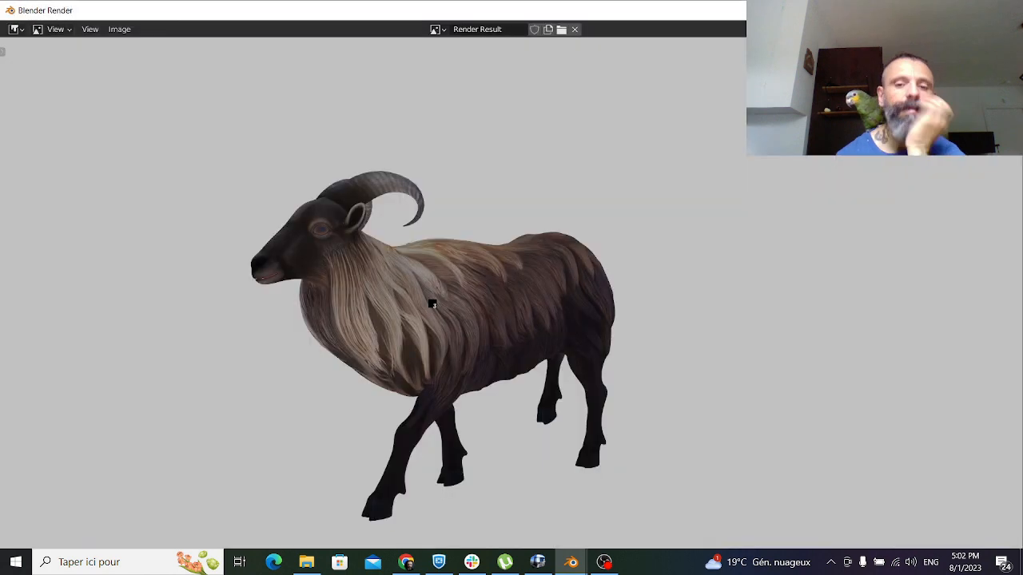
Switch to File Explorer, go to C:\work\temp and open the rendered playblast.mp40001-0028 video in the media player
click(306, 561)
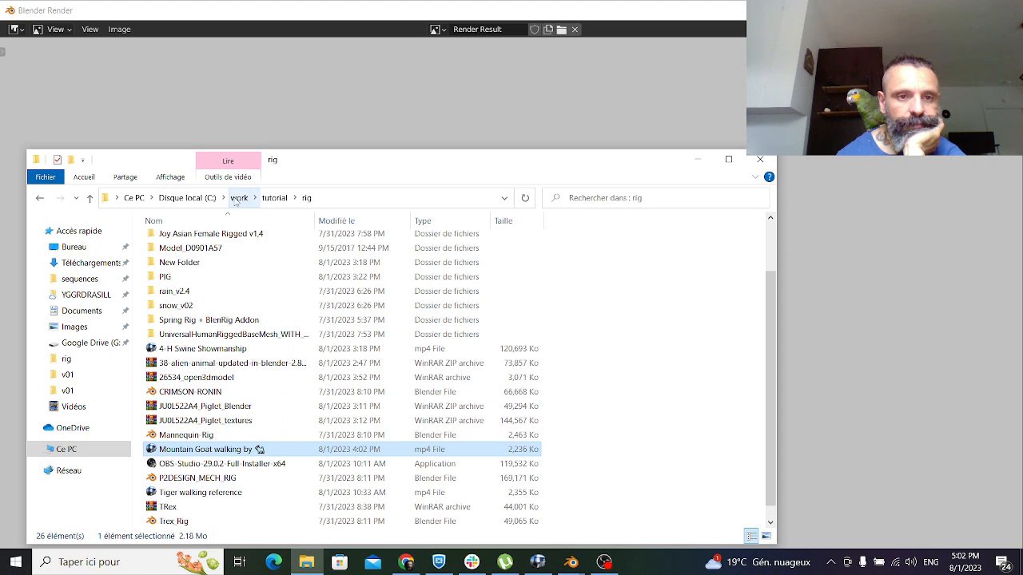
click(238, 199)
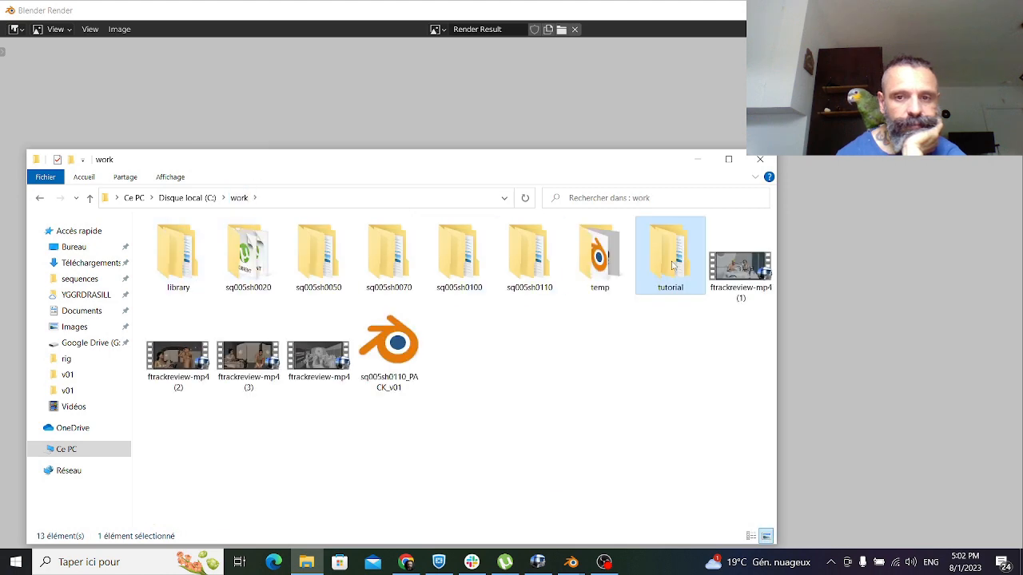
double_click(609, 263)
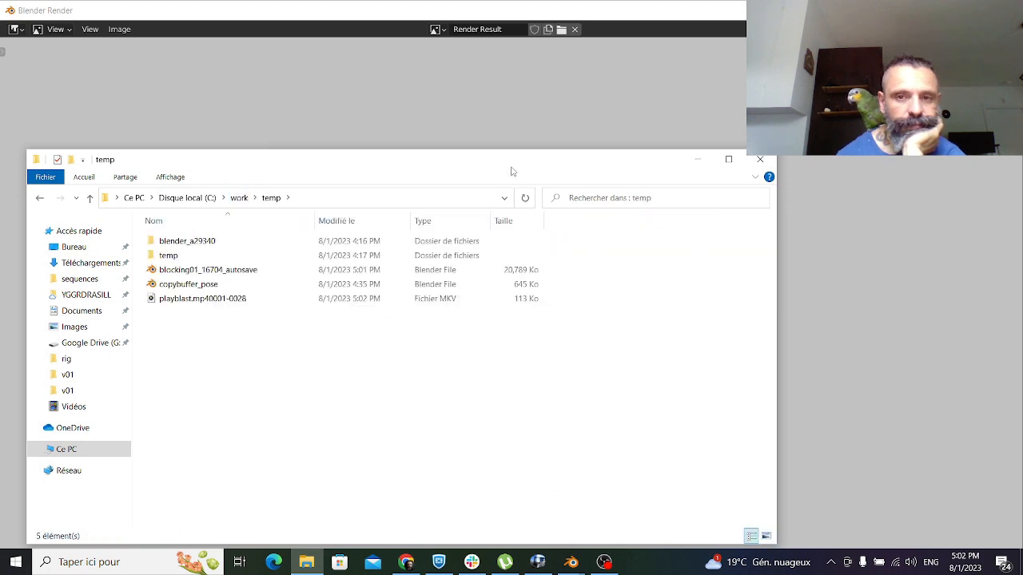
drag(512, 171, 775, 57)
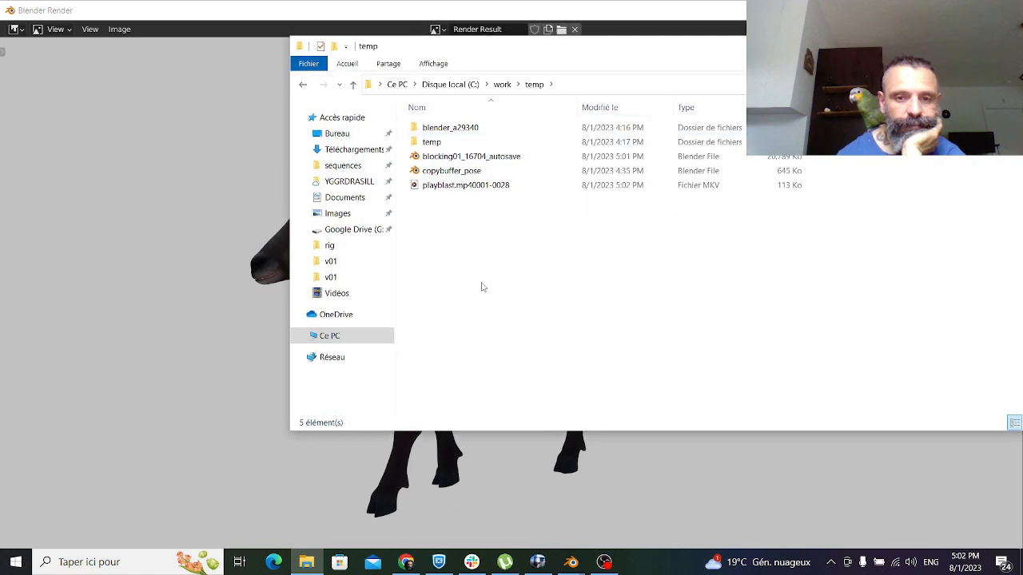
click(494, 188)
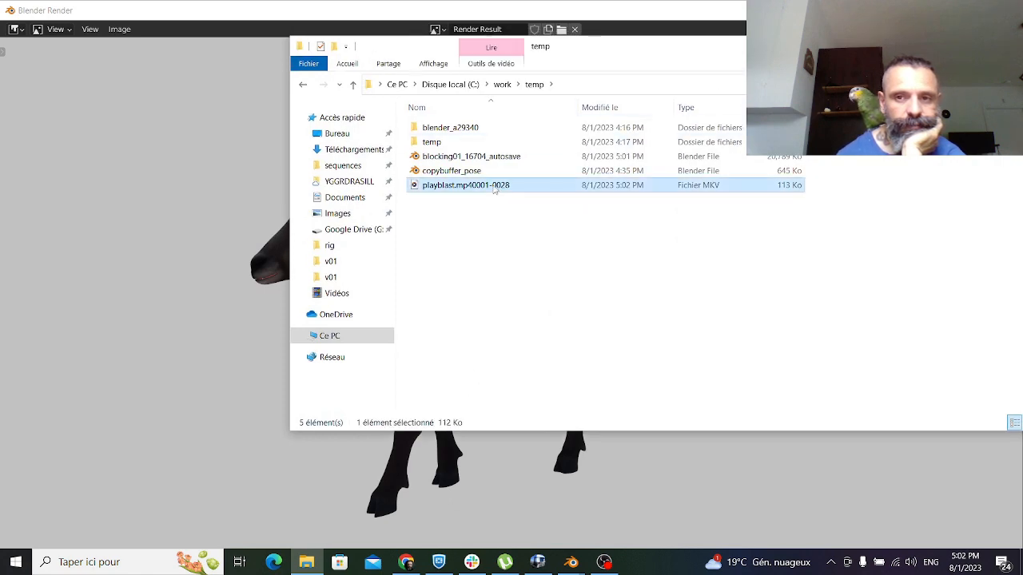
double_click(494, 190)
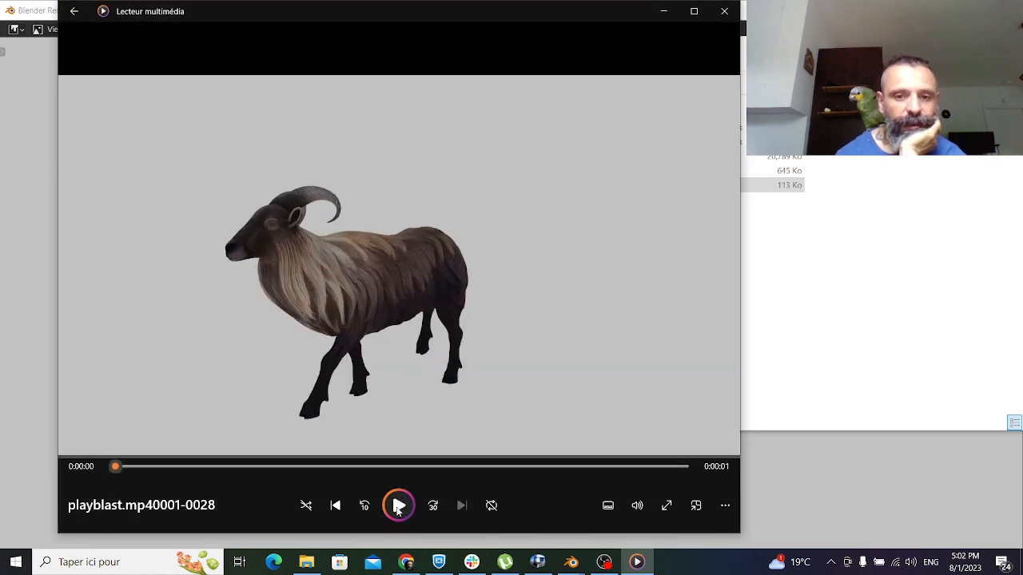
Play the rendered walk cycle video several times, and close the player, the folder window and the render window
click(397, 506)
click(396, 508)
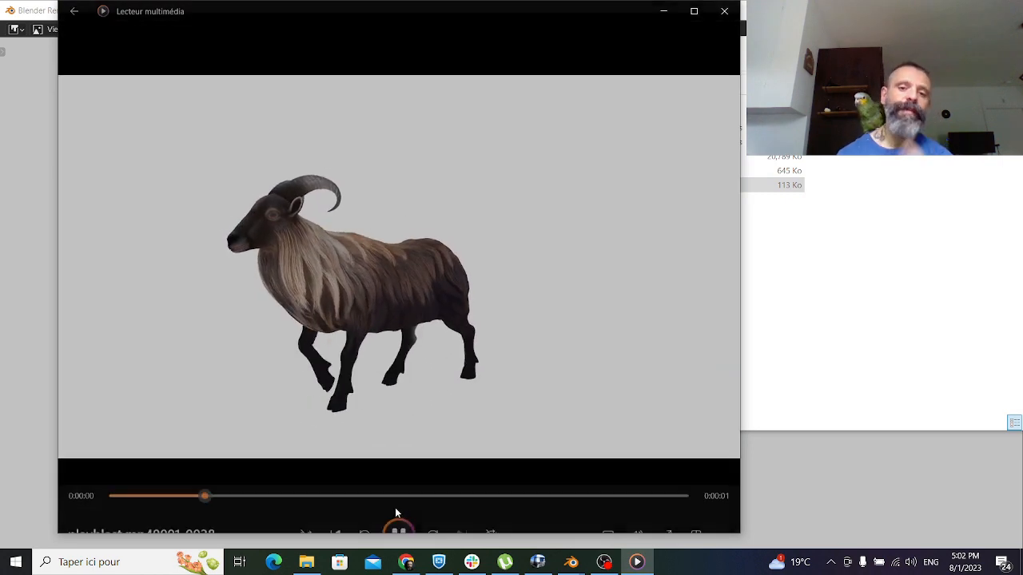
click(398, 507)
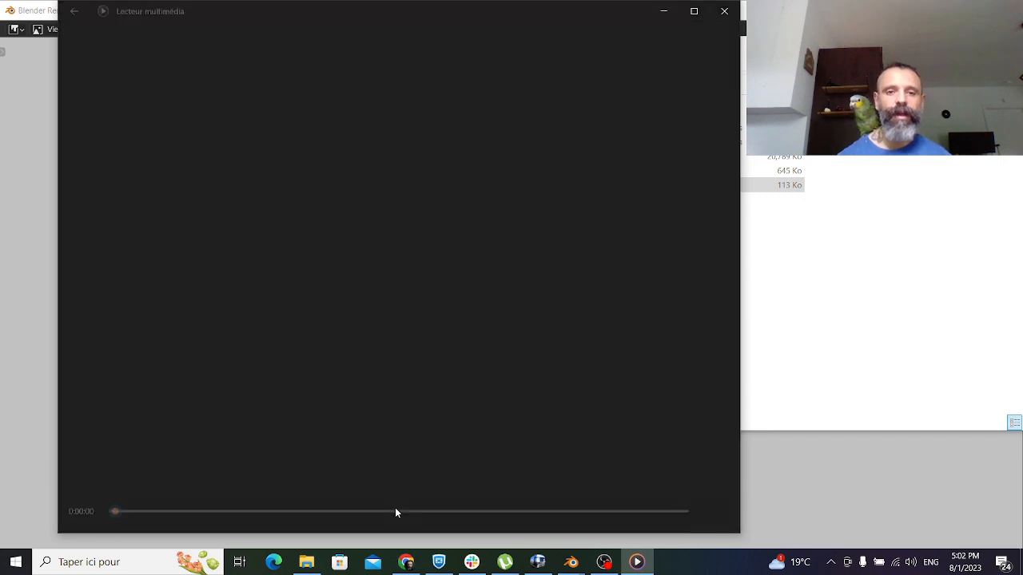
click(397, 507)
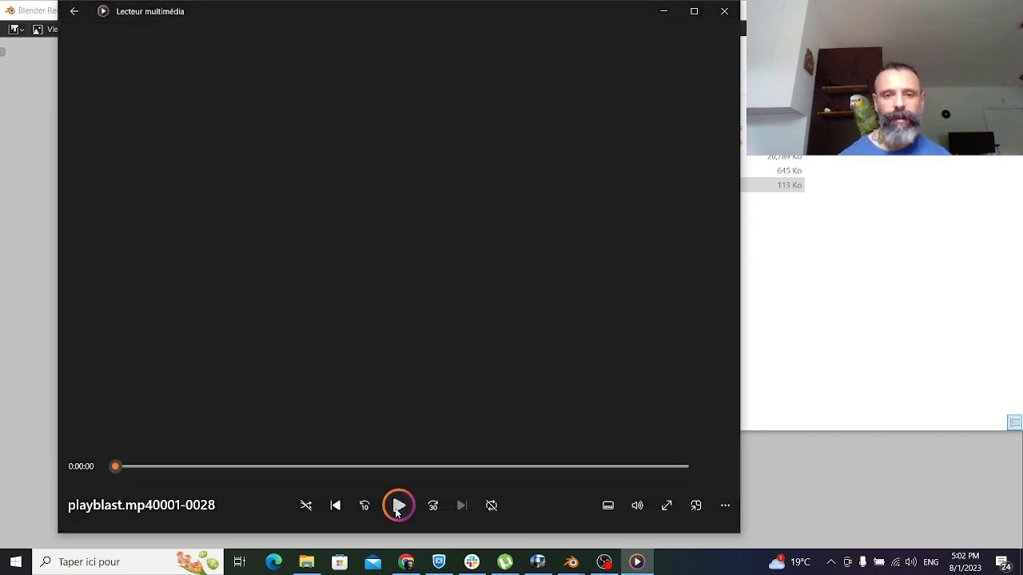
click(398, 507)
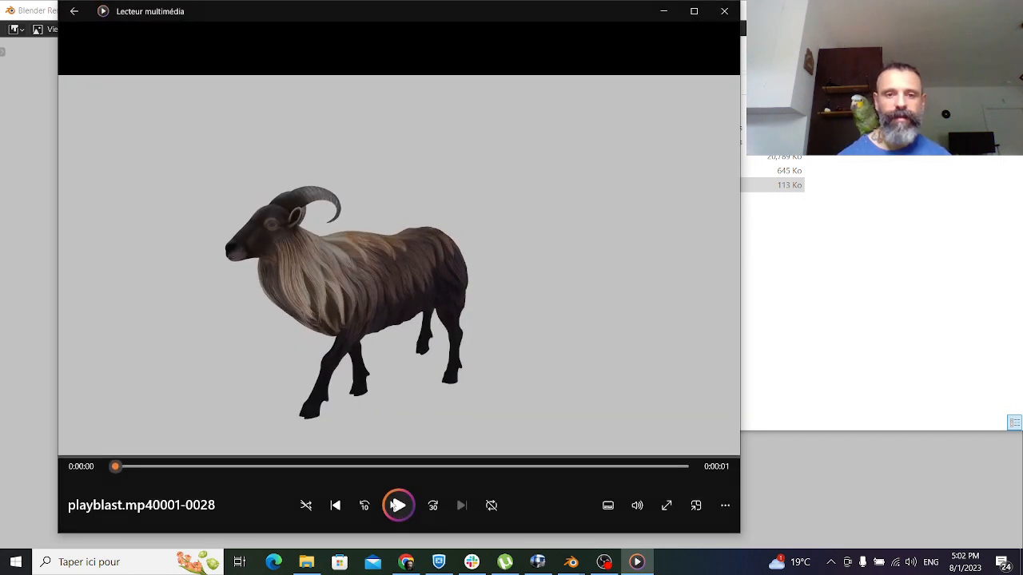
click(395, 505)
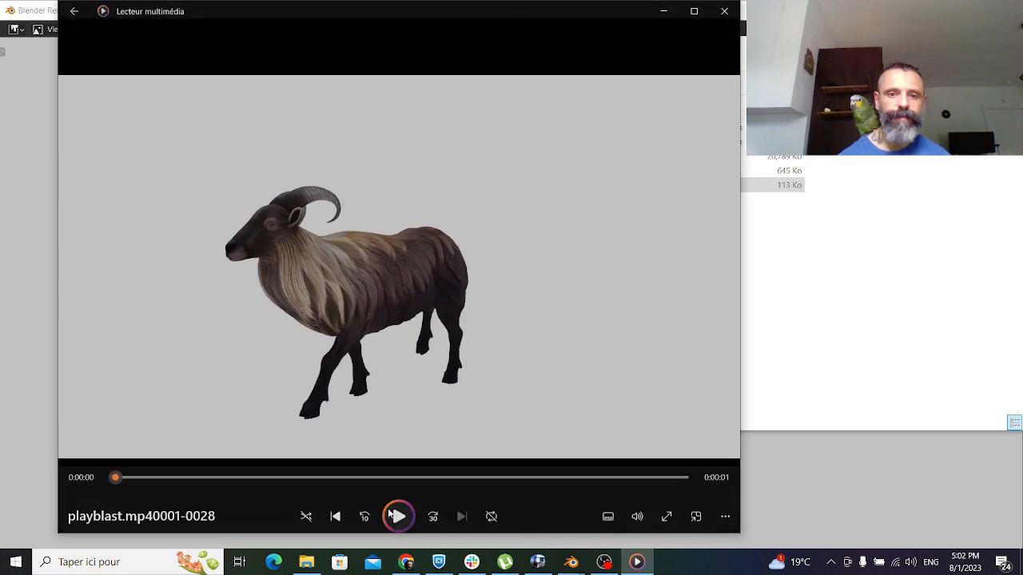
click(725, 11)
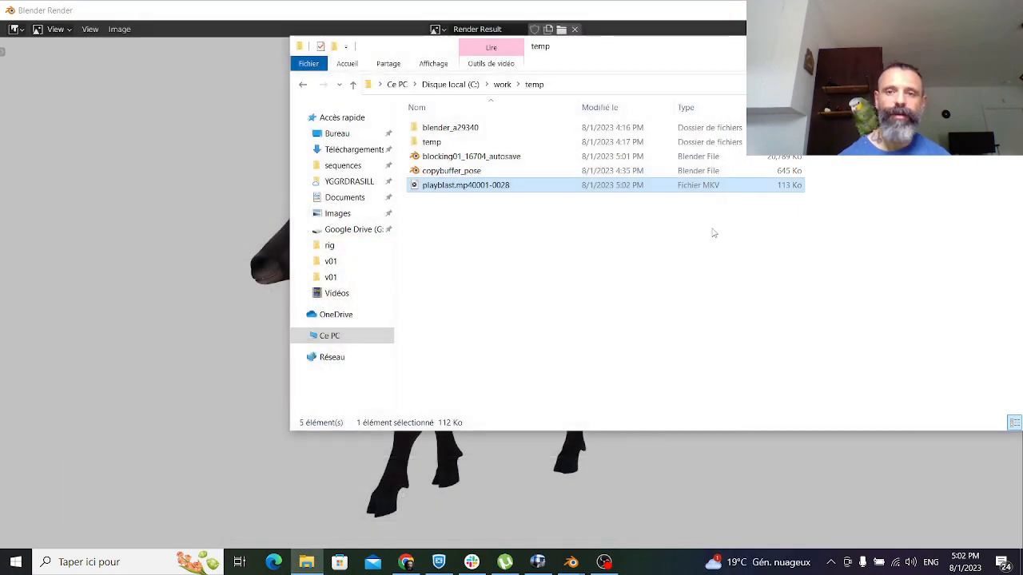
drag(919, 46, 756, 65)
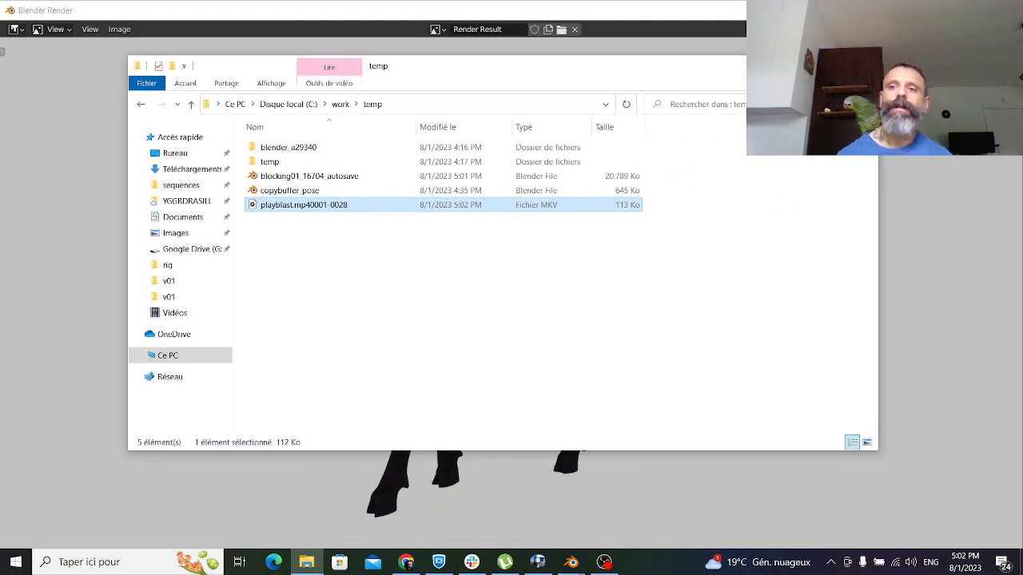
key(alt+F4)
key(Escape)
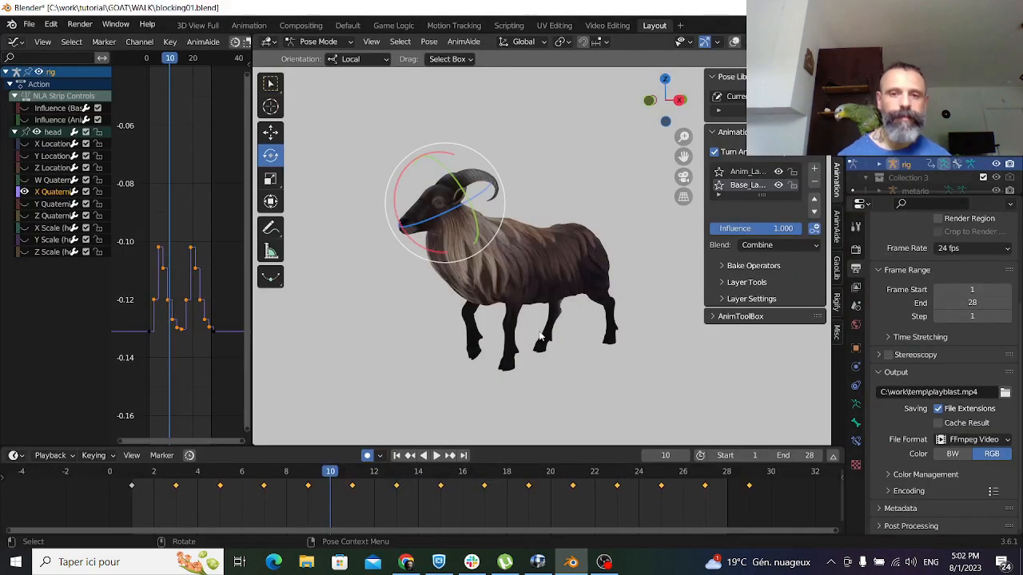
Examine the walk cycle's loop by playing it and comparing the goat's pose at frames 29, 1 and 3
click(179, 478)
key(space)
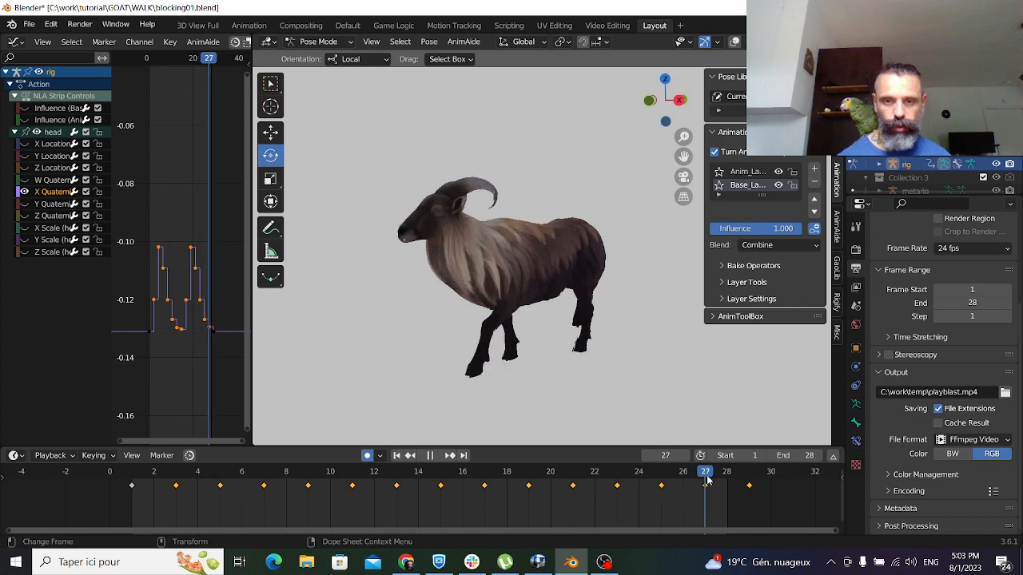
key(space)
click(743, 479)
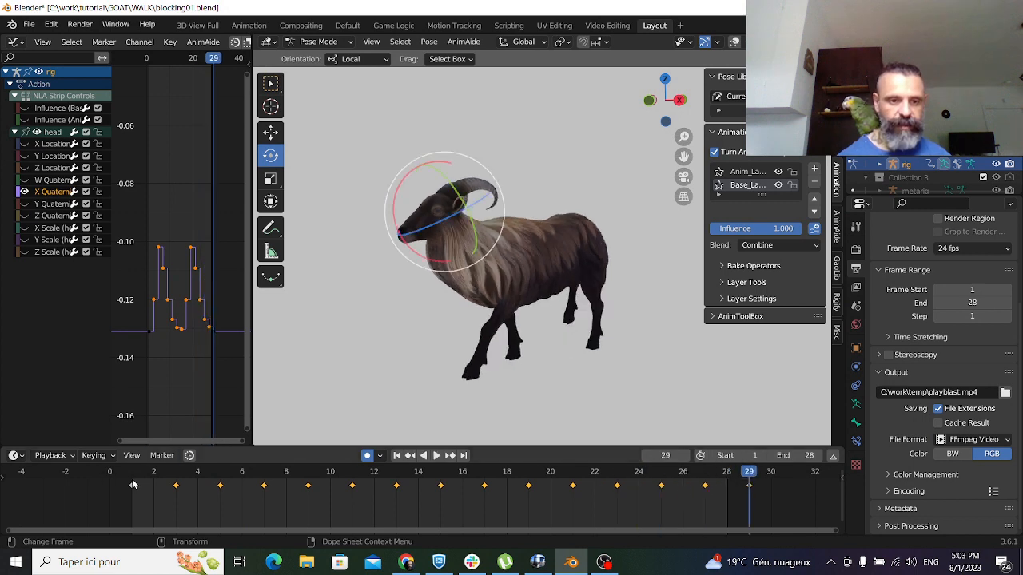
click(133, 479)
key(space)
drag(148, 480, 173, 480)
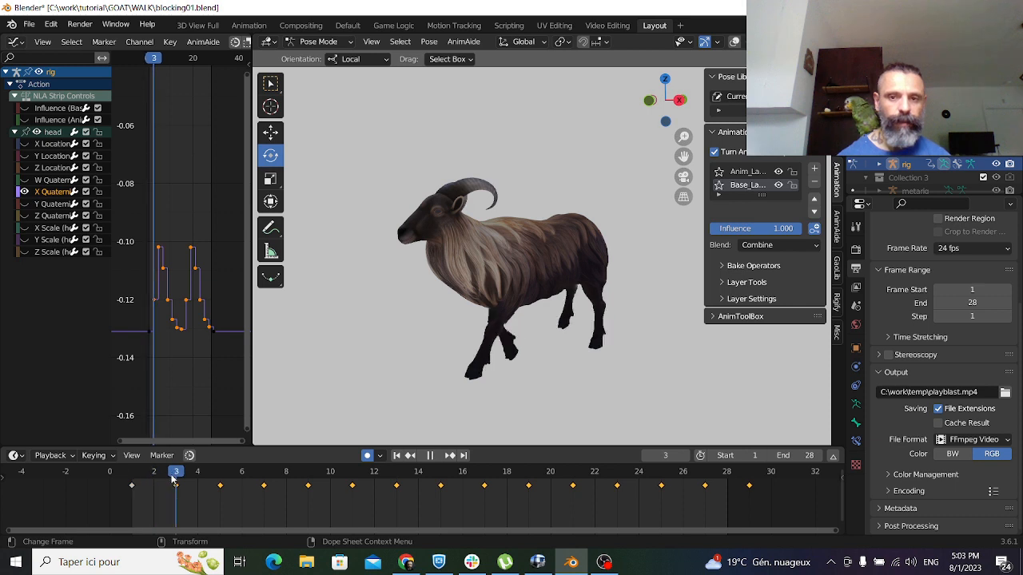
key(space)
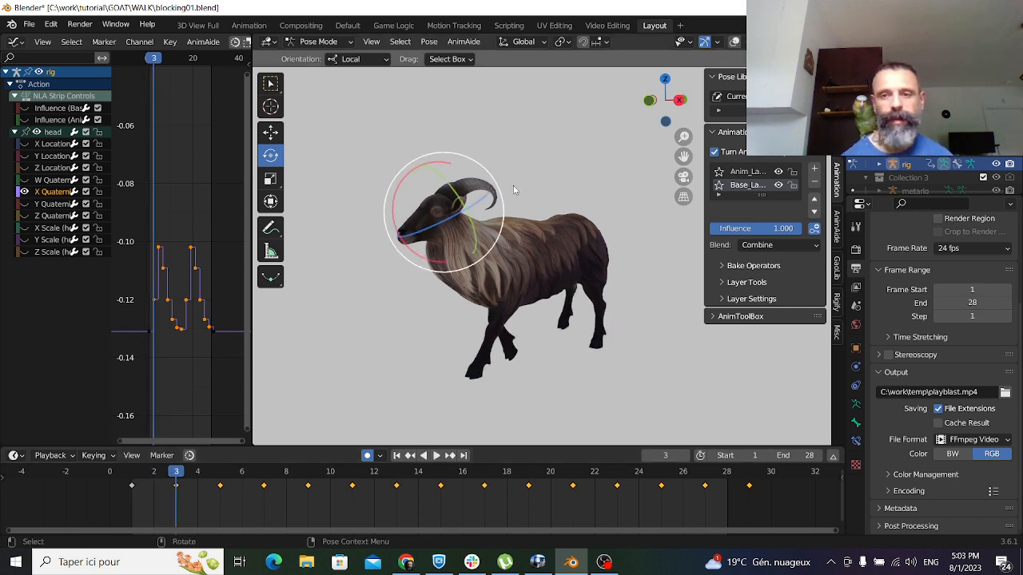
Switch the viewport shading to the lit display with the dark background and play back the walk cycle
key(z)
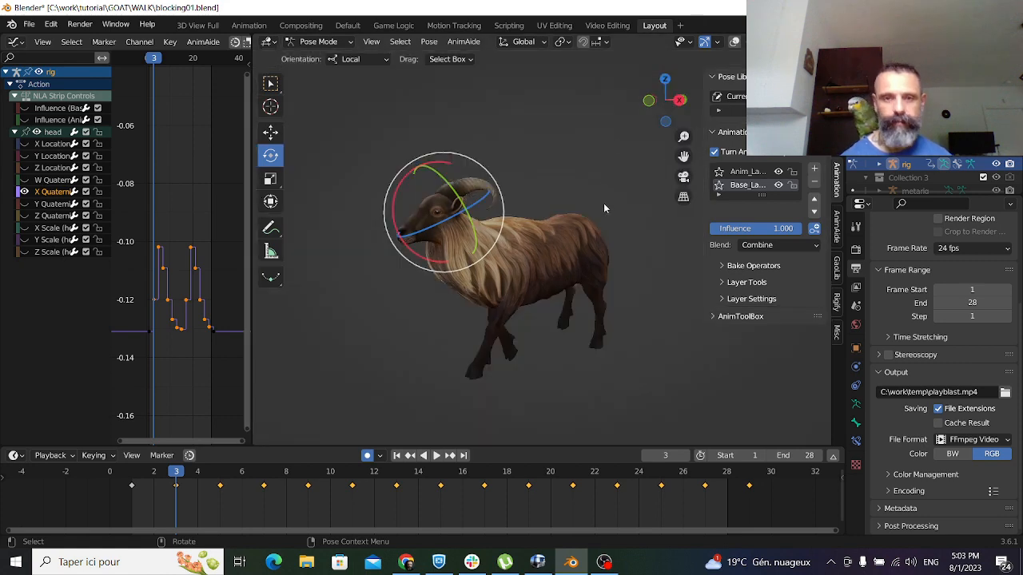
key(space)
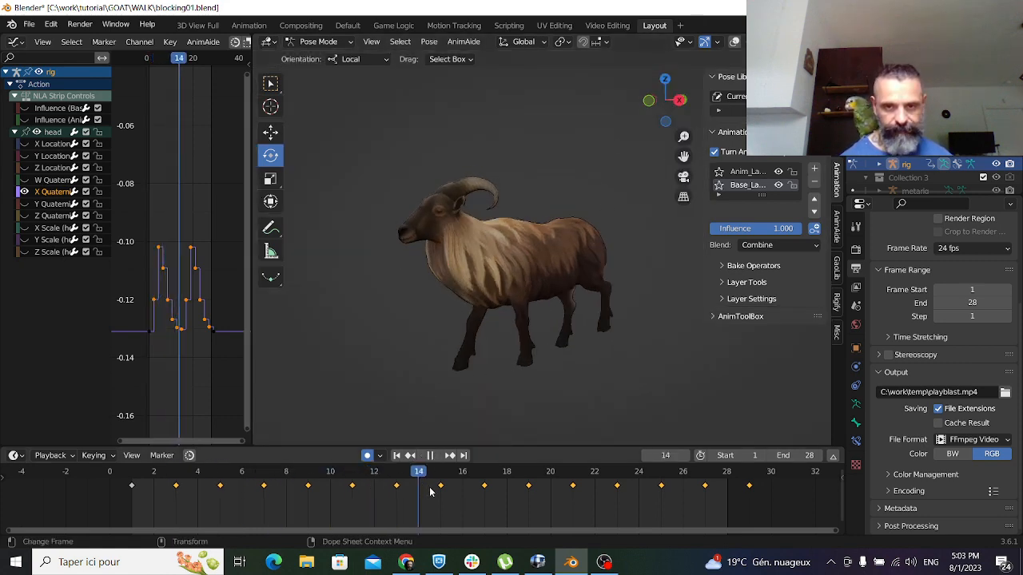
drag(570, 501, 150, 465)
key(space)
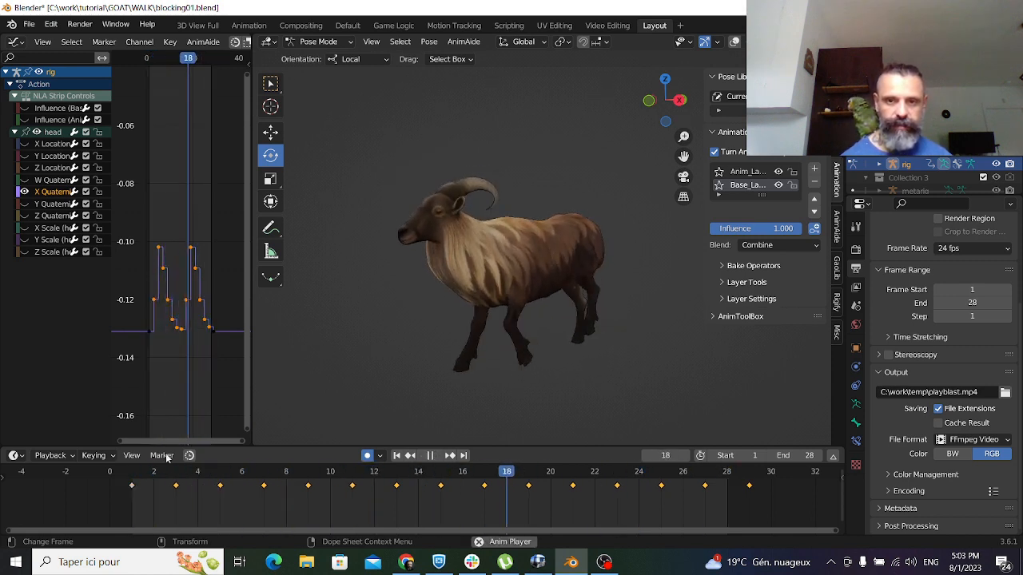
key(space)
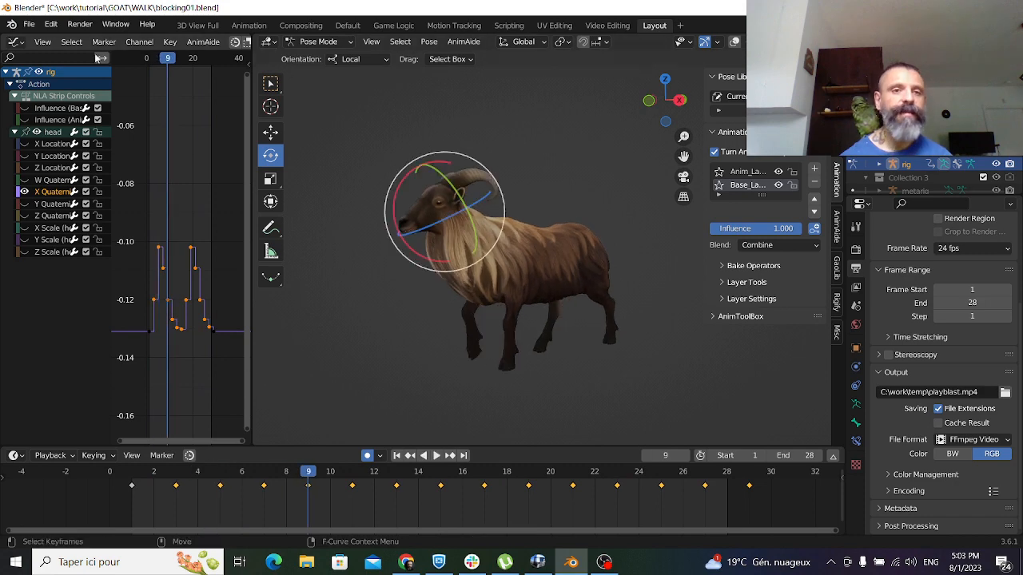
Save the goat walk scene under its existing file name
click(29, 24)
click(76, 112)
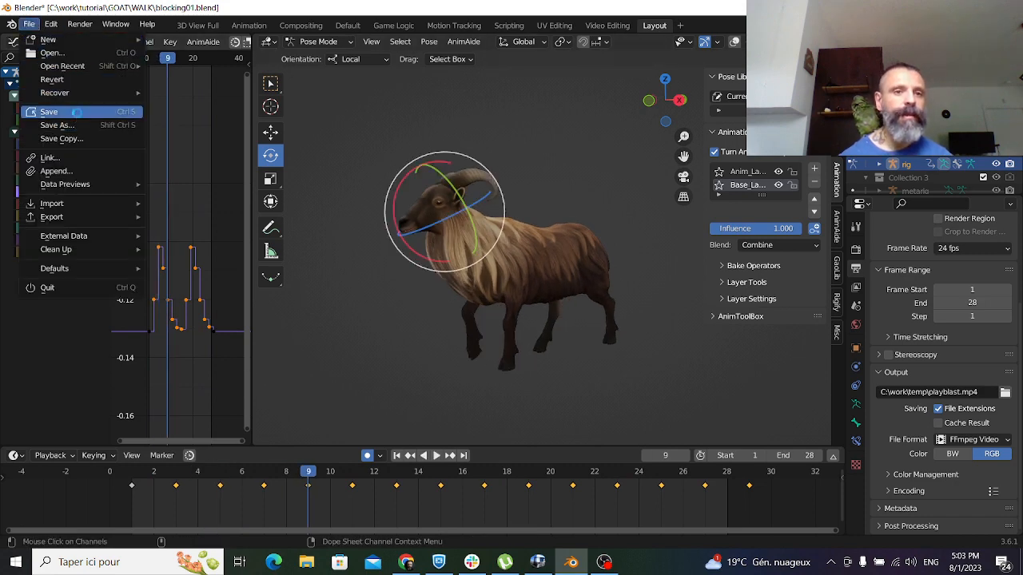
Set the video encoding container to MPEG-4 and shorten the output path to C:\work\temp\playblast
middle_drag(373, 277, 455, 310)
middle_drag(473, 238, 529, 221)
click(363, 43)
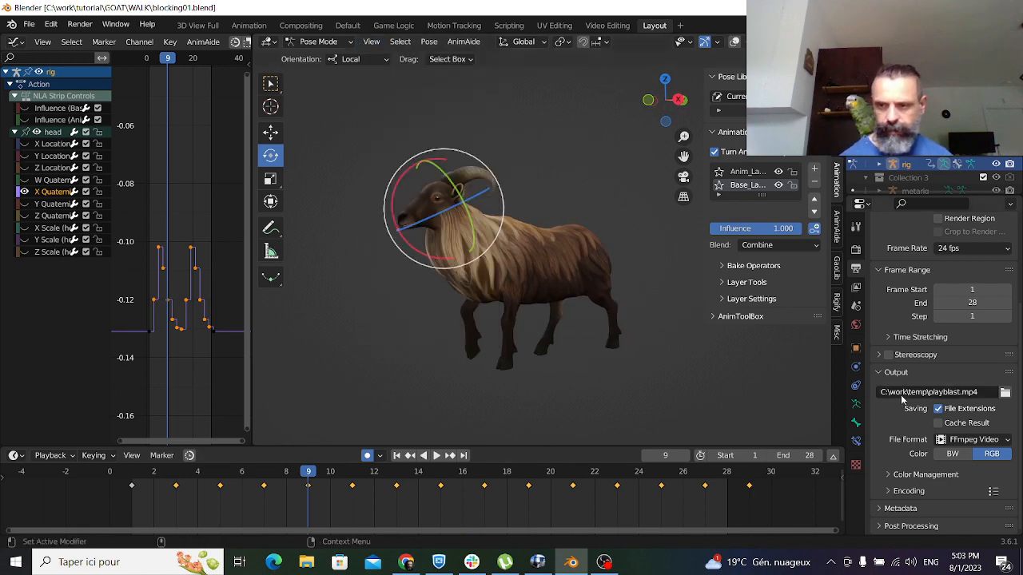
click(893, 490)
scroll(894, 424, down, 3)
click(946, 429)
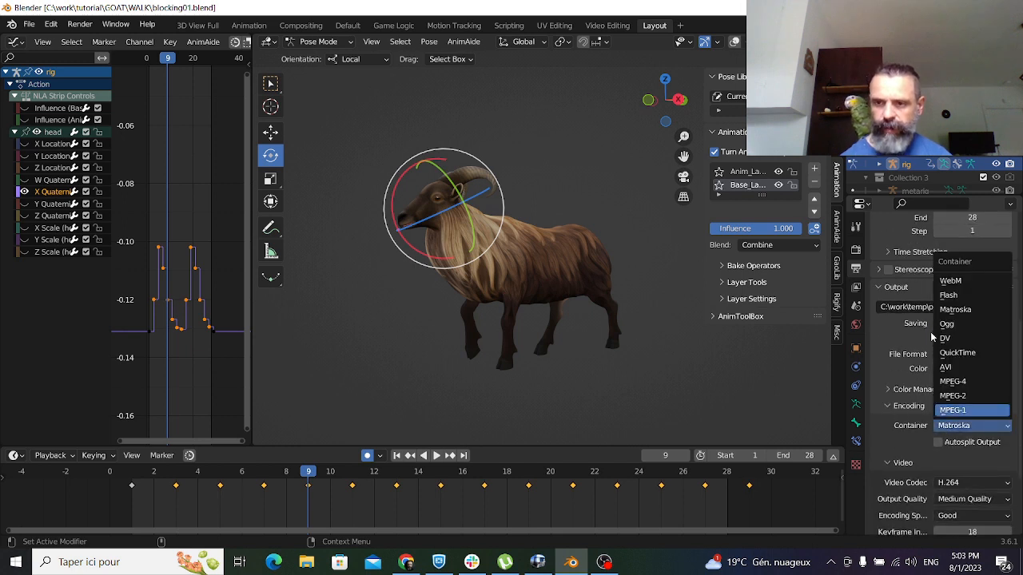
click(962, 382)
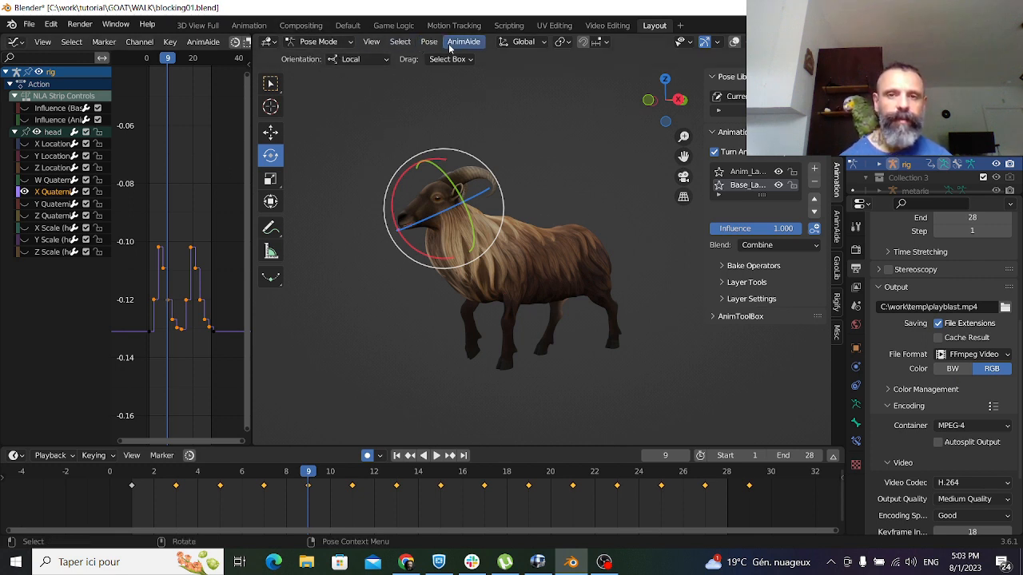
click(980, 307)
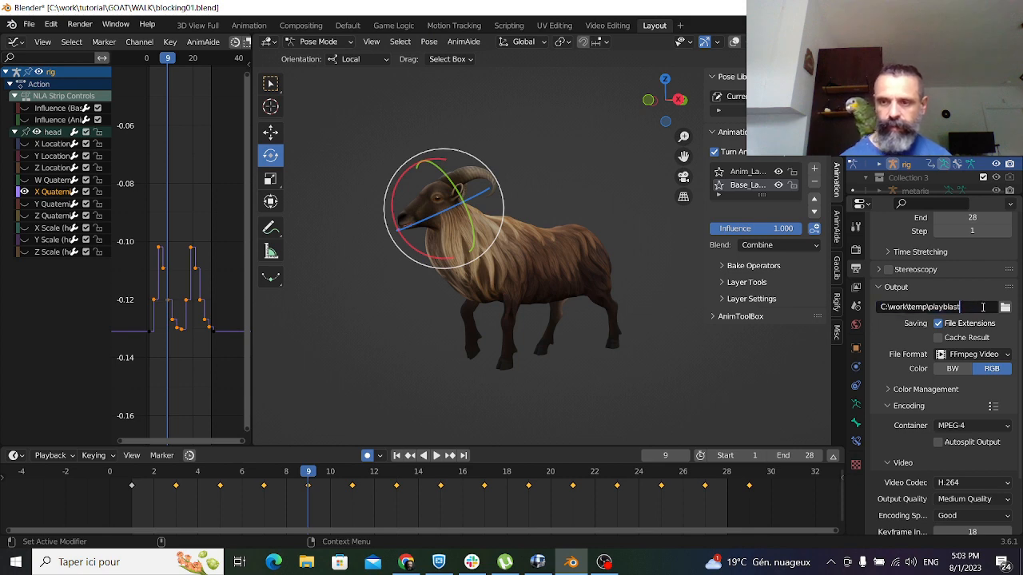
Render the goat walk cycle as a viewport animation to the playblast output path
click(371, 42)
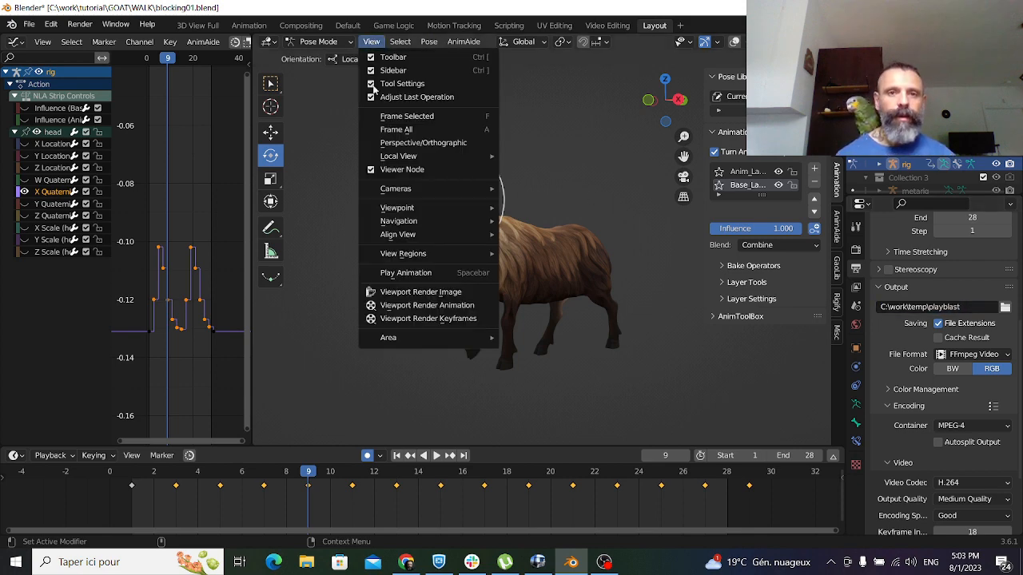
click(412, 309)
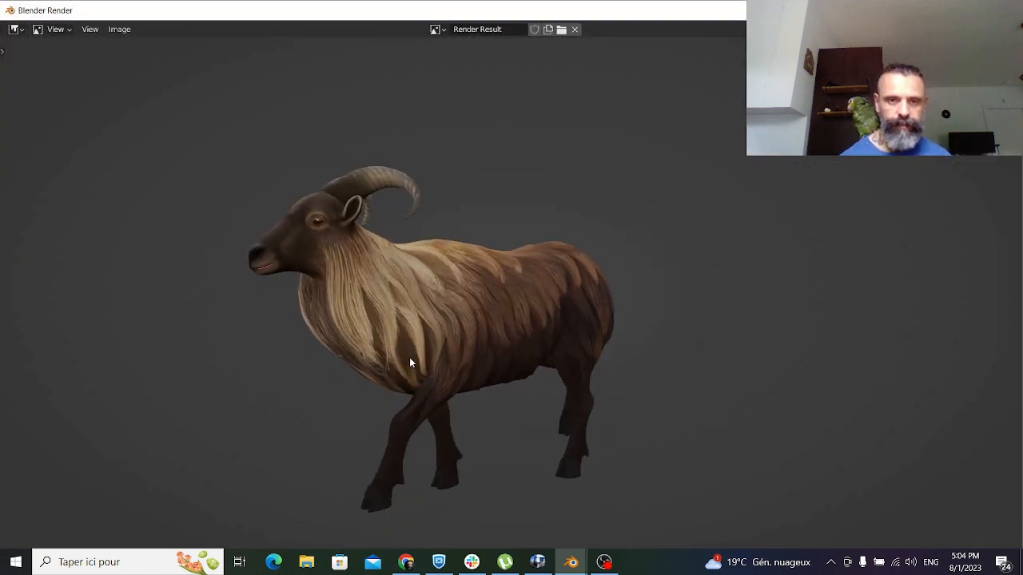
Browse to C:\work\temp in File Explorer and open playblast0001-0028.mp4 in the RV player
click(306, 562)
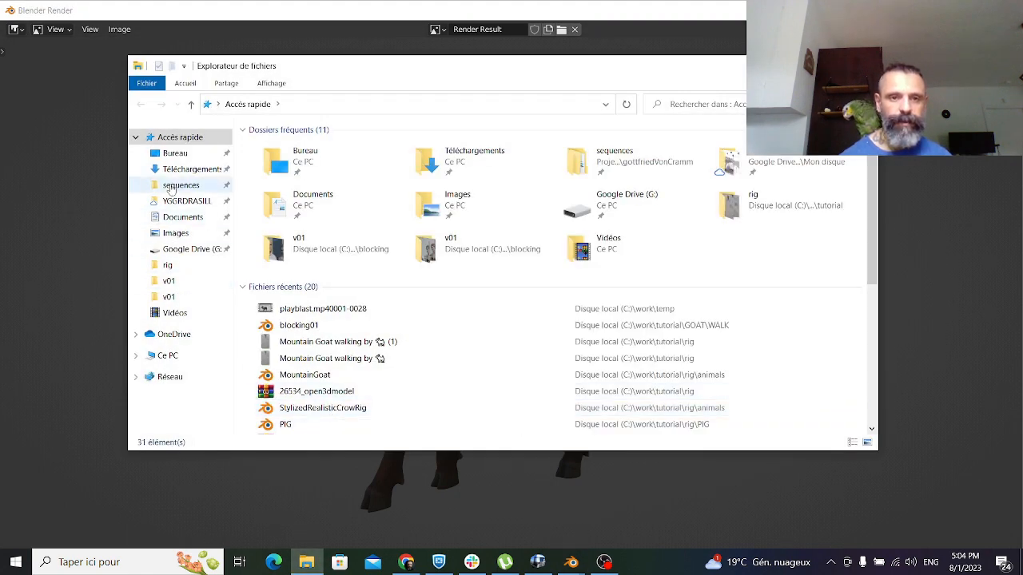
click(182, 358)
double_click(319, 285)
double_click(282, 311)
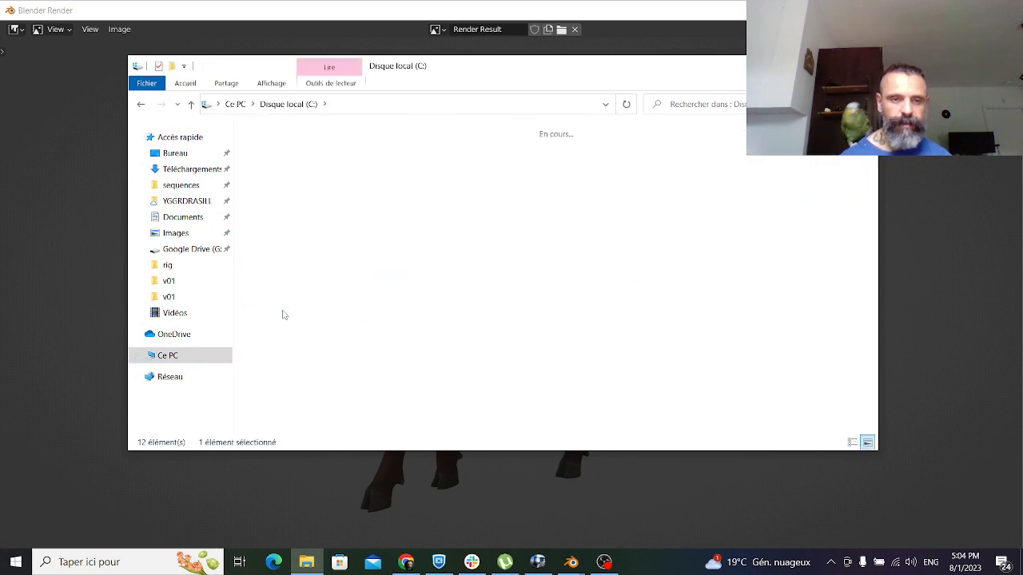
double_click(703, 172)
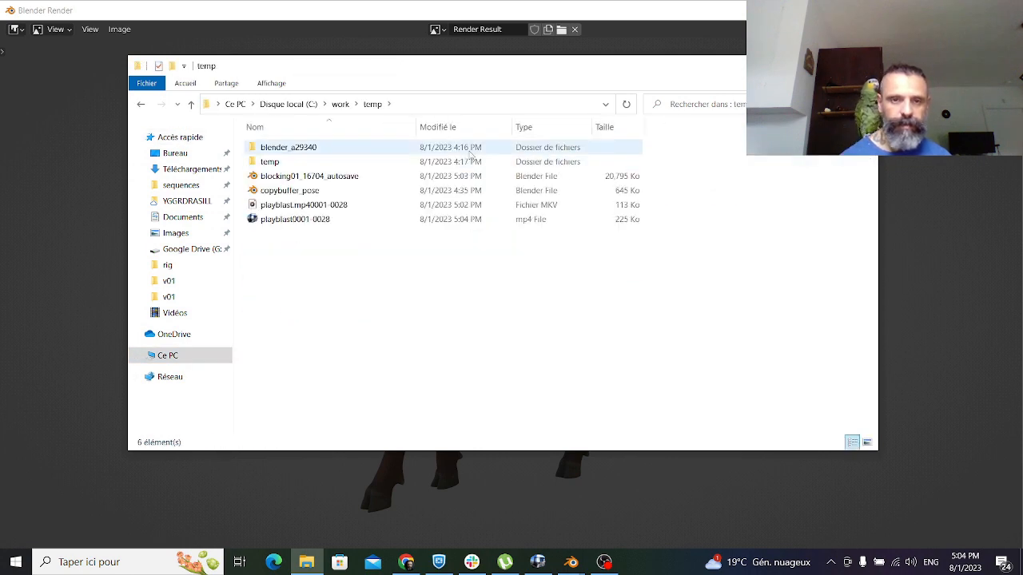
double_click(380, 219)
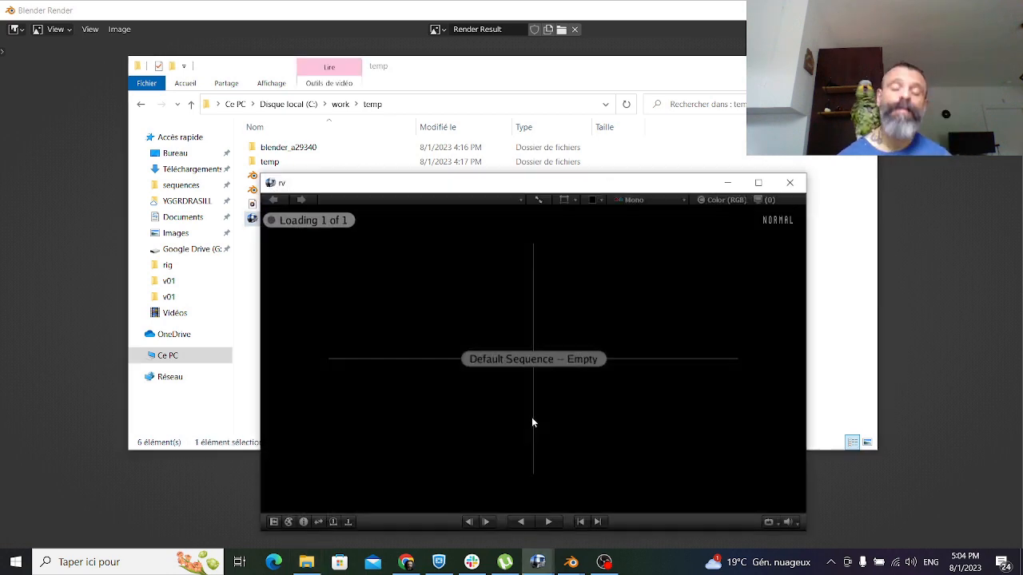
Play the exported goat playblast, pause it to check a frame, resume playback and stop it
click(549, 522)
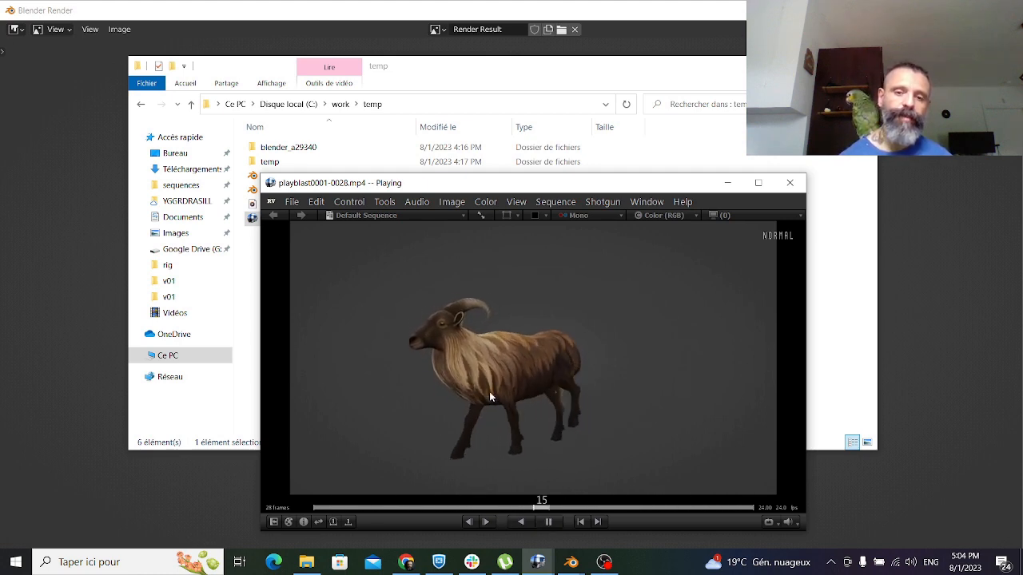
key(Right)
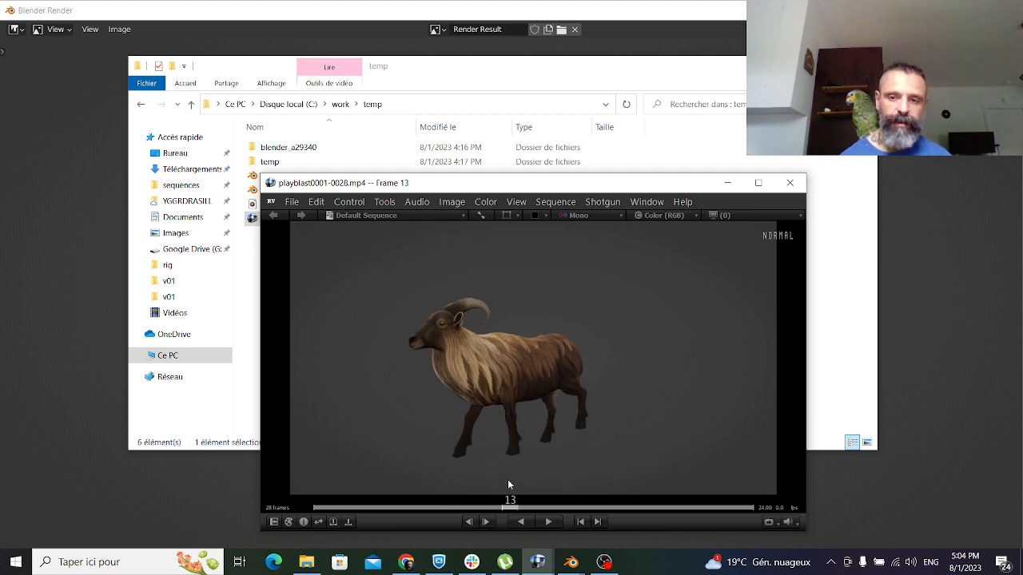
click(549, 521)
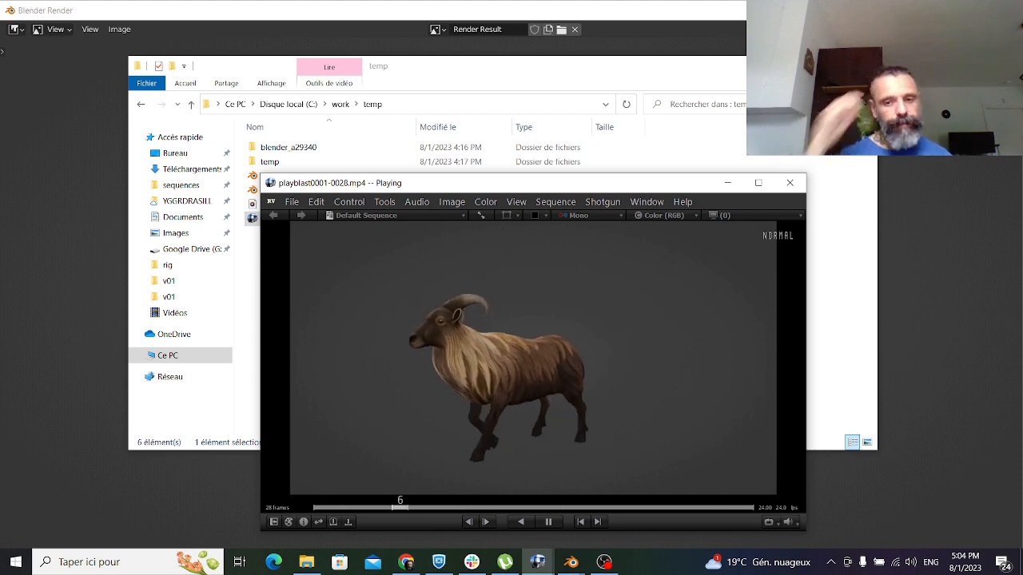
key(space)
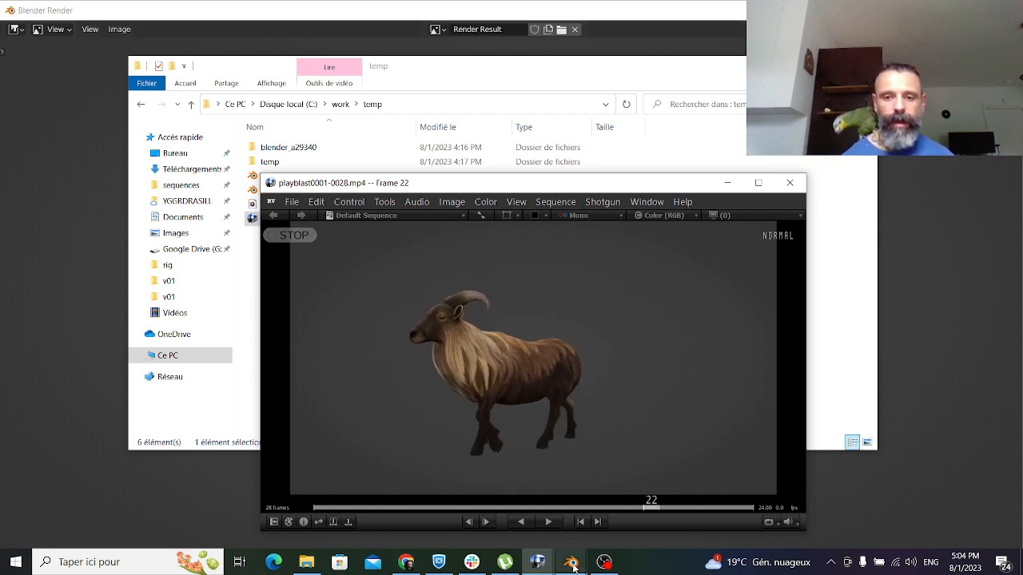
Switch back to Blender and widen the Graph Editor until the AnimAide curve tools are fully shown
mouse_move(573, 565)
click(490, 510)
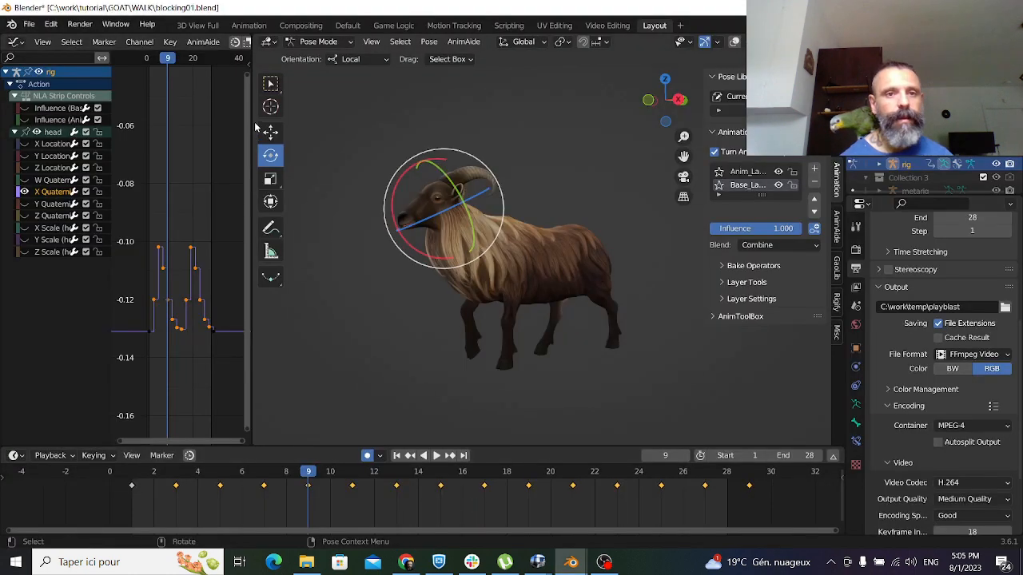
drag(250, 92, 527, 94)
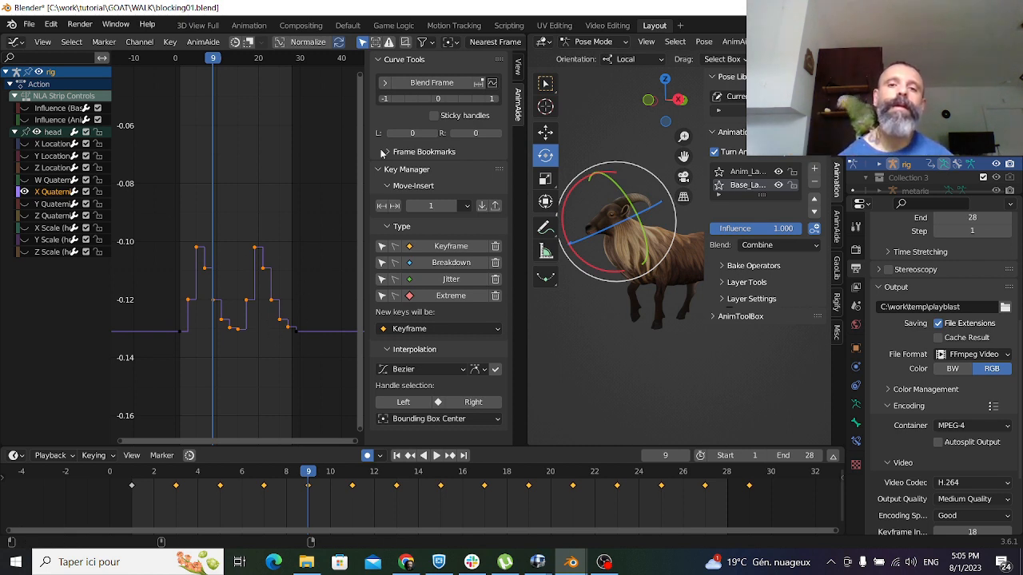
Try a small negative Blend Frame adjustment on the selected keyframes of the head's X quaternion curve and undo it
click(435, 84)
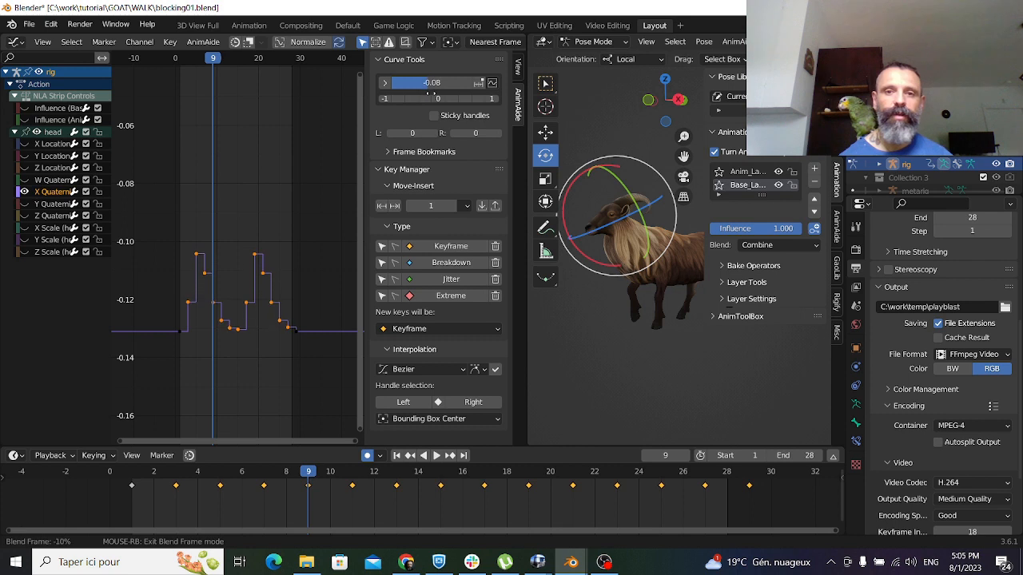
click(432, 94)
key(ctrl+z)
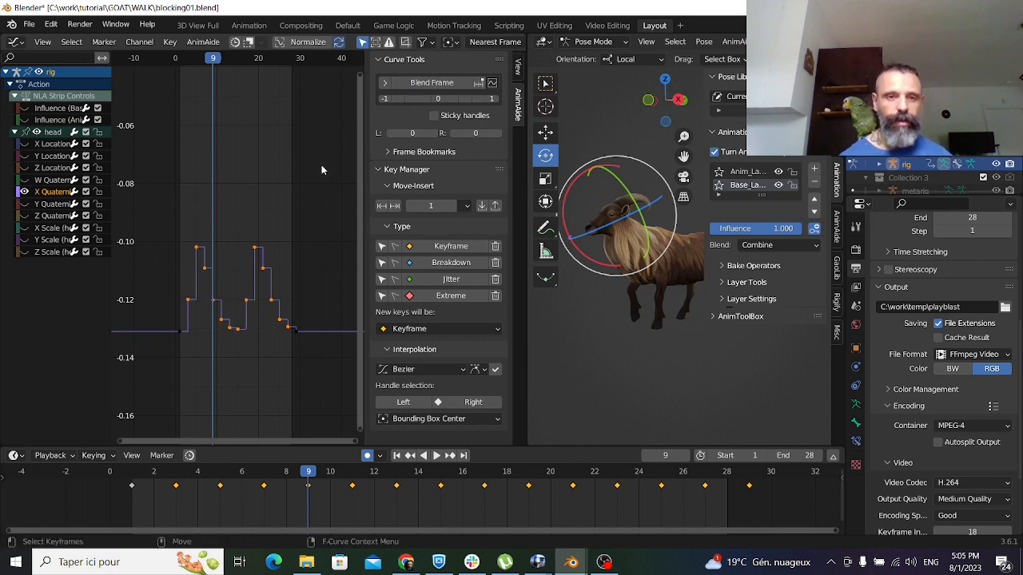
Deselect the head curve's keyframes and narrow the Graph Editor slightly to give the 3D viewport more room
click(293, 160)
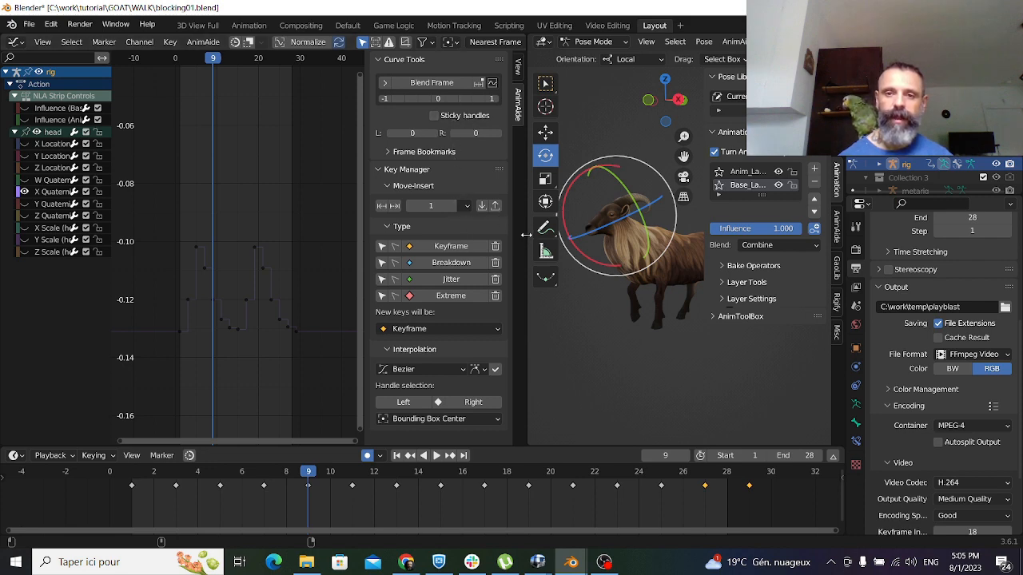
drag(526, 234, 493, 230)
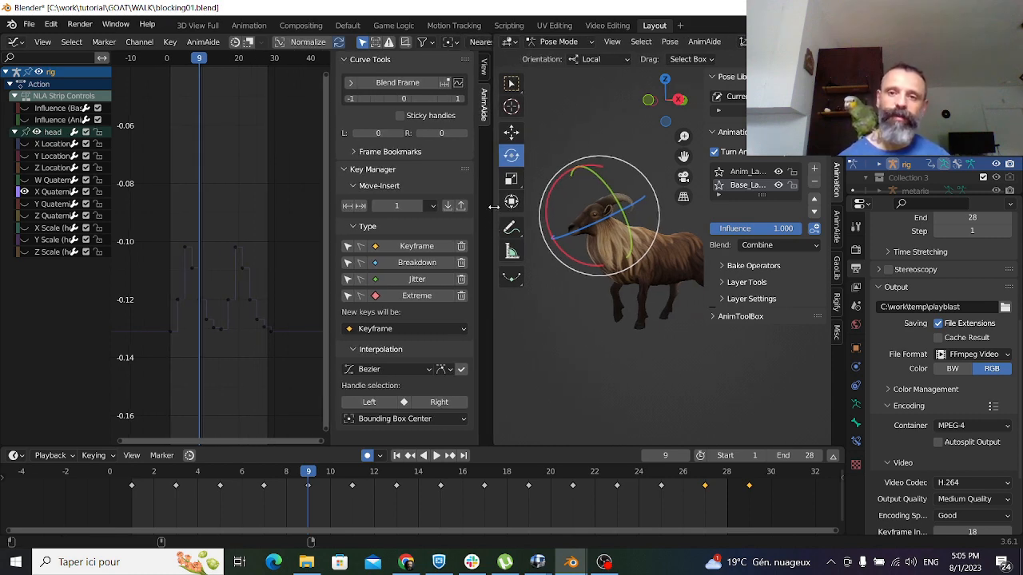
Save the goat walk scene as blocking01.blend and play back the walk cycle in the viewport
click(38, 25)
click(64, 112)
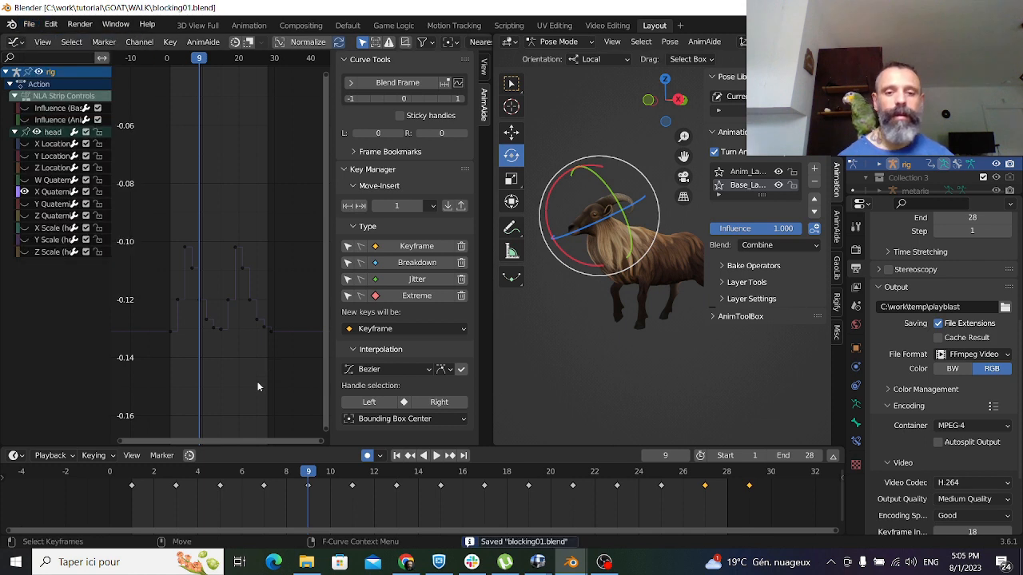
key(space)
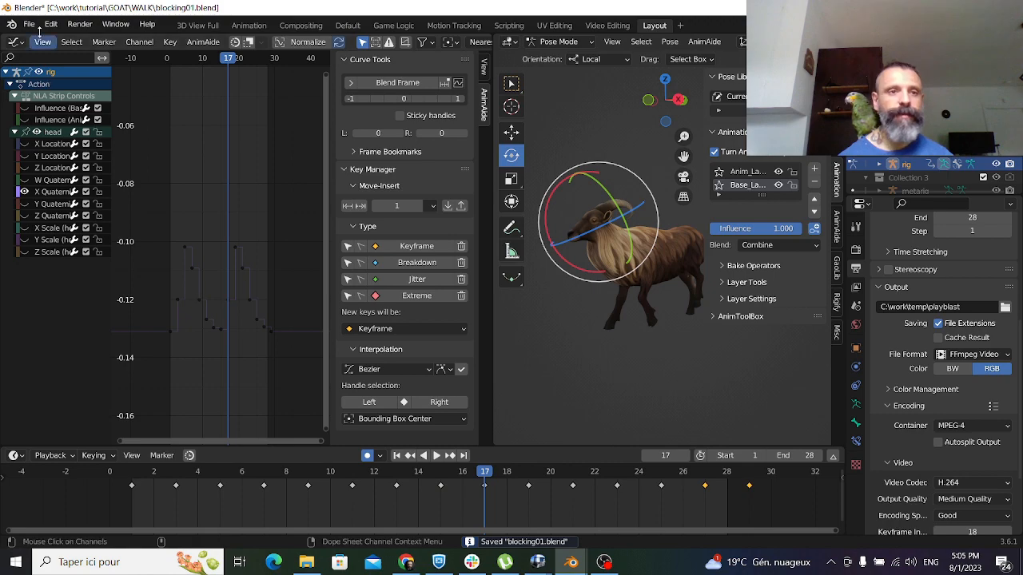
click(605, 563)
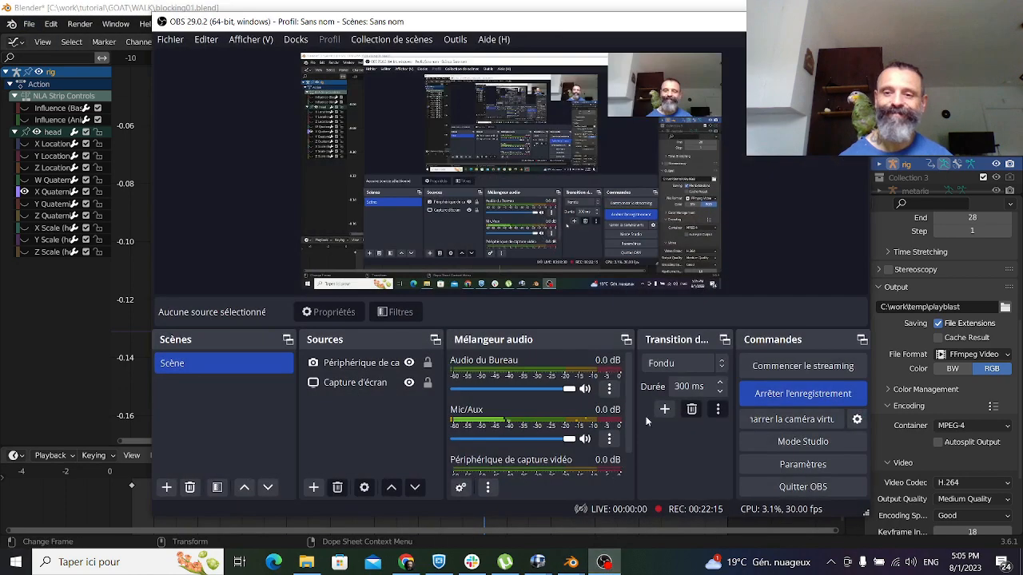